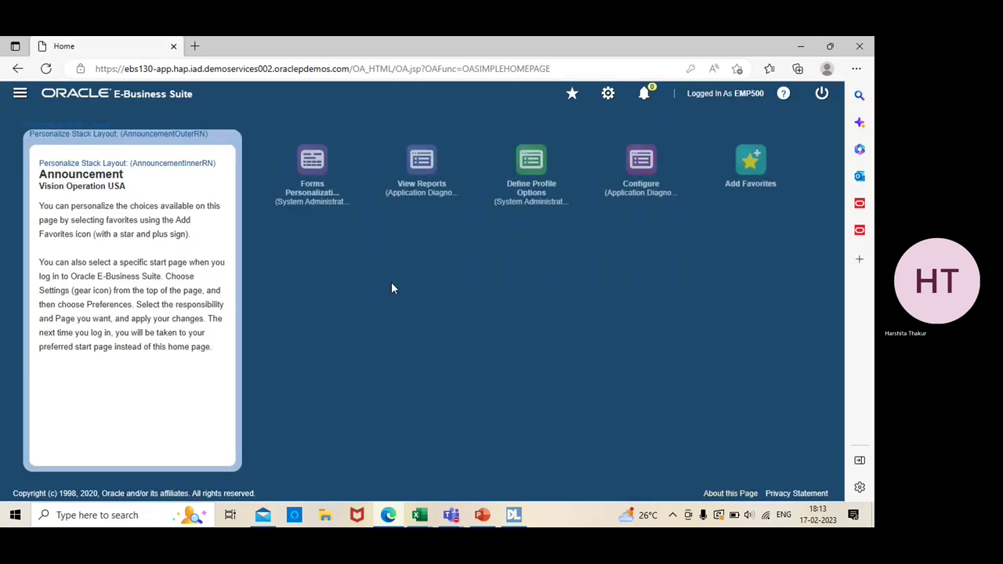
- From EBS demo resp, launch Setup > Financials > Calendars > Types and start the Forms launcher
left_click(20, 94)
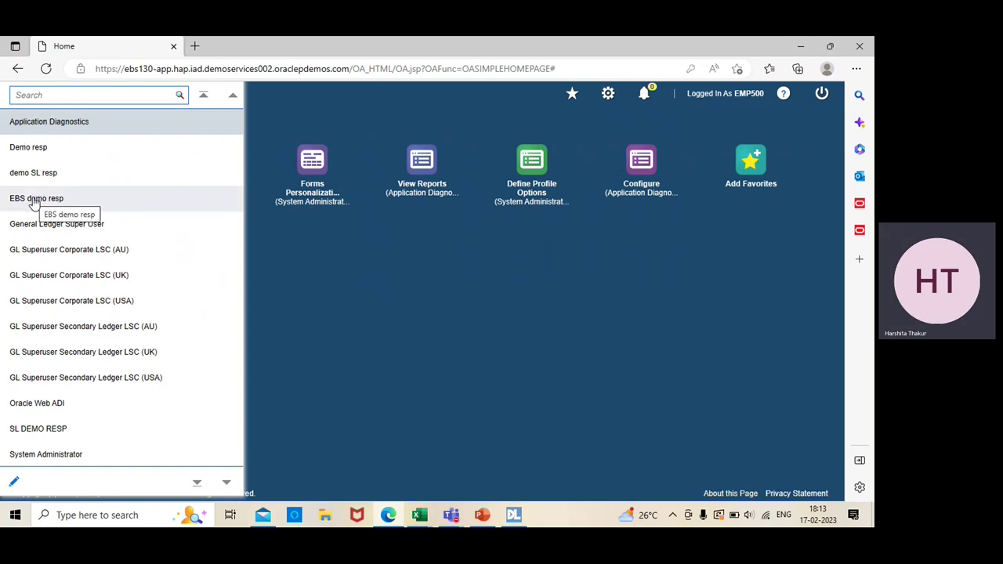
left_click(34, 199)
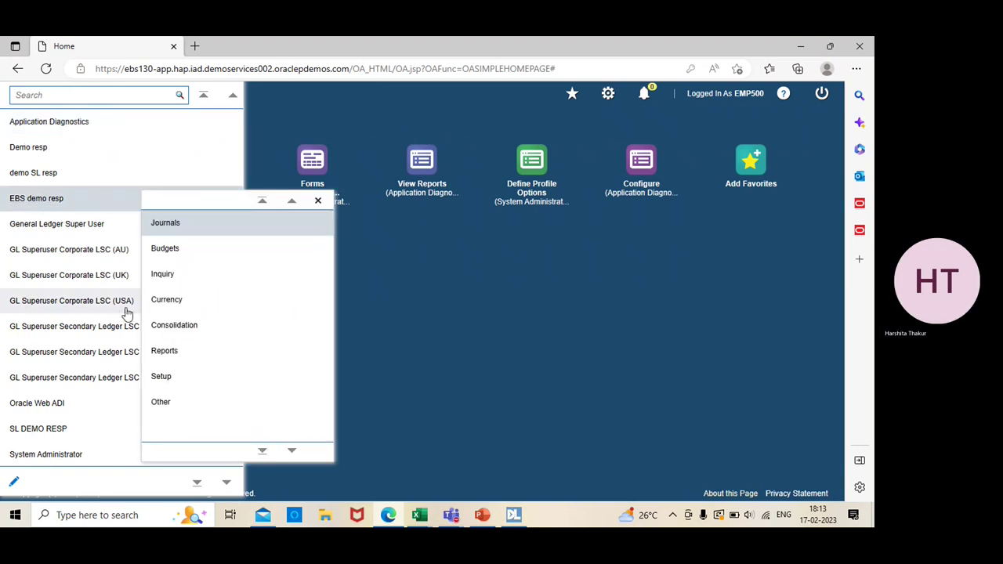
left_click(196, 376)
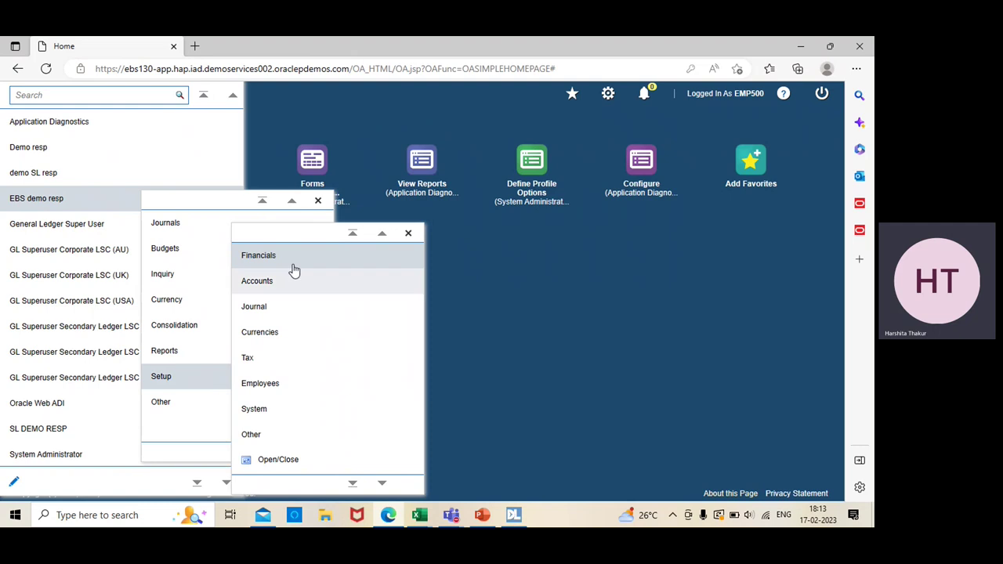
left_click(291, 260)
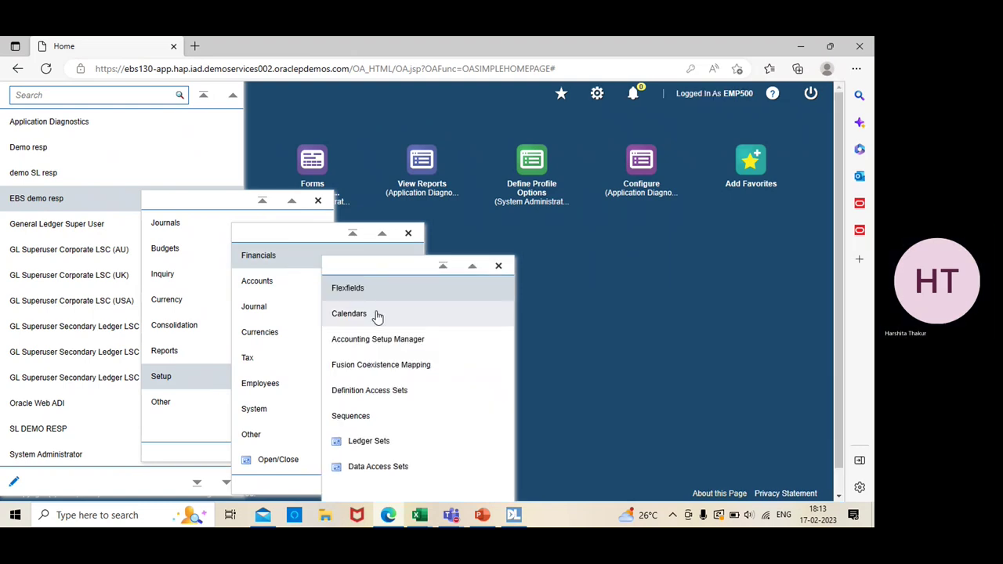
left_click(375, 314)
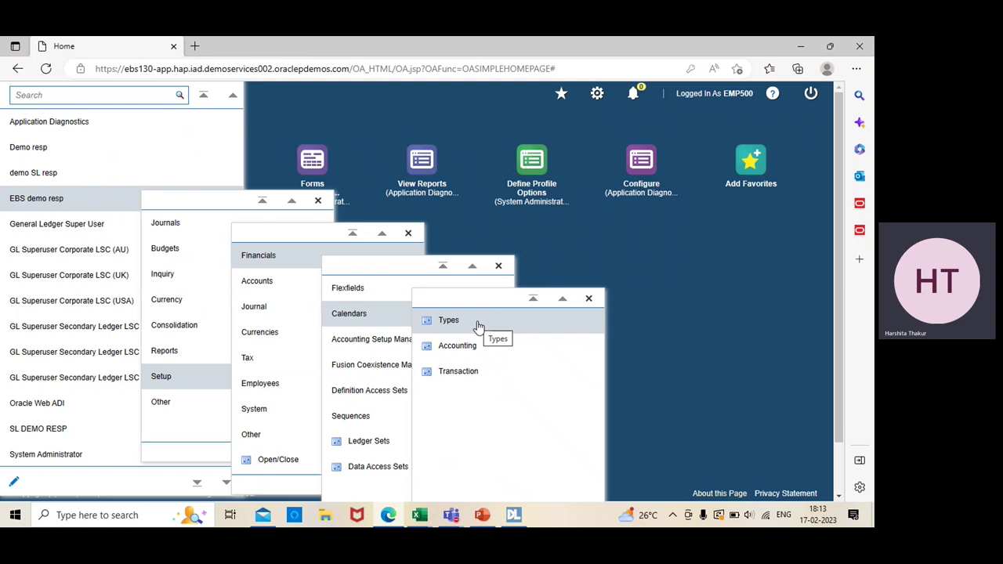
left_click(478, 322)
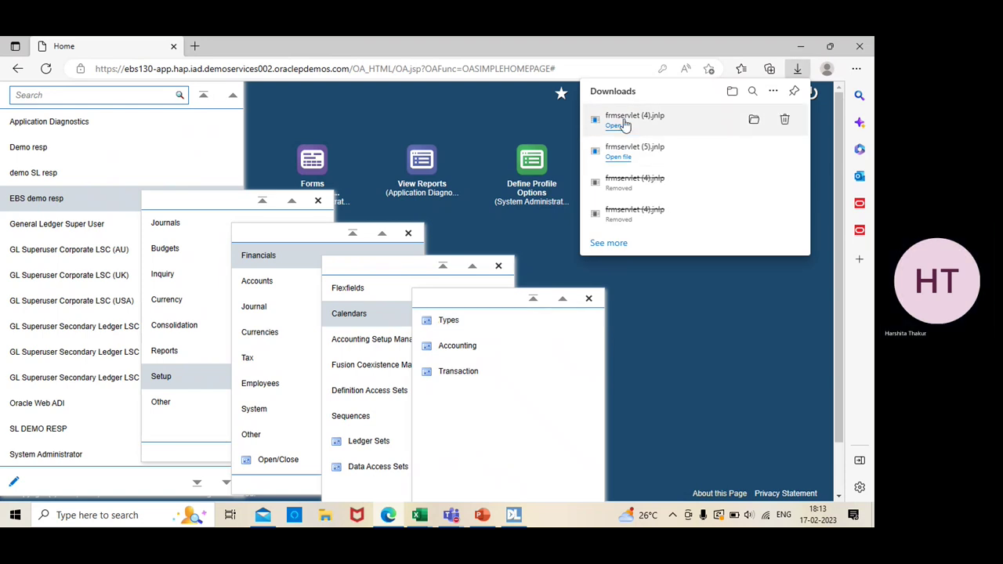
left_click(624, 125)
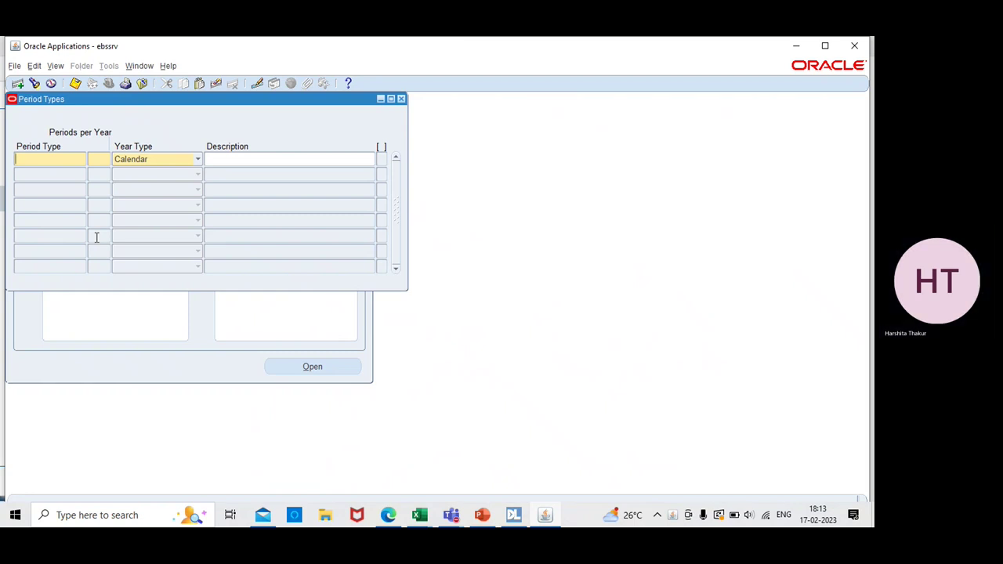
- Save a new period type 'SL period type' with 13 periods per year, described 'For demo purpose'
type("SL perio")
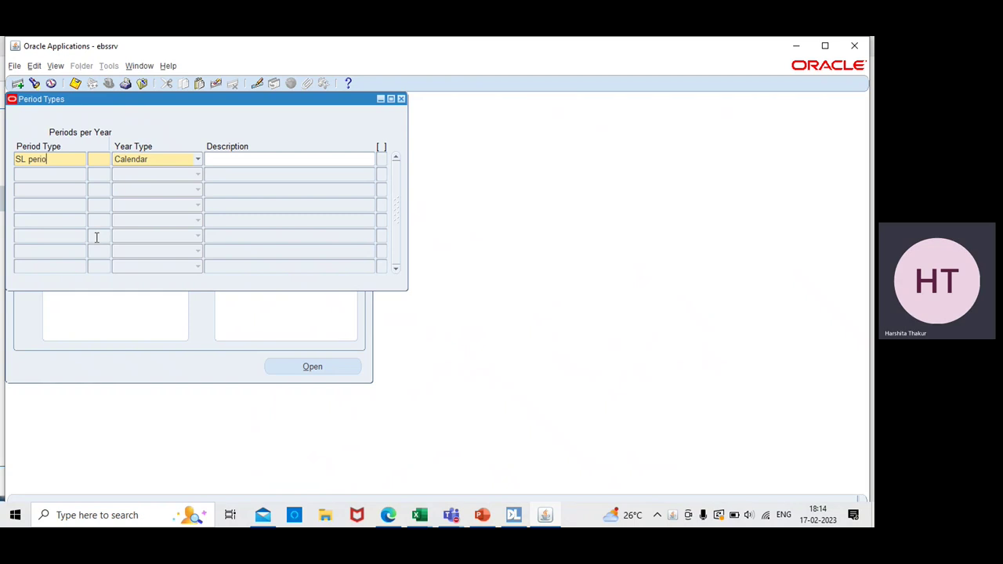
type("d type")
left_click(100, 157)
type("13")
left_click(230, 161)
type("For d")
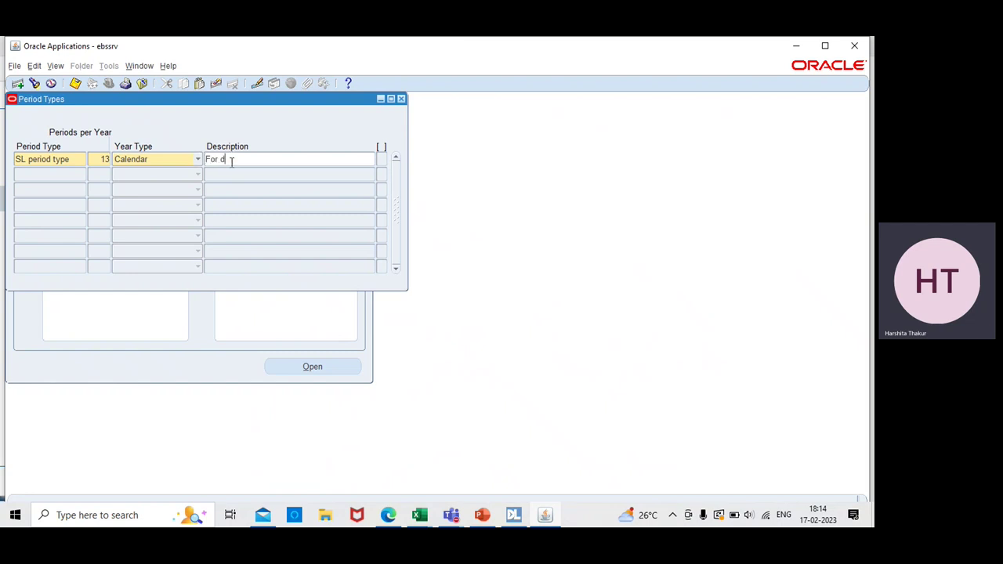
type("emo purpose")
left_click(170, 213)
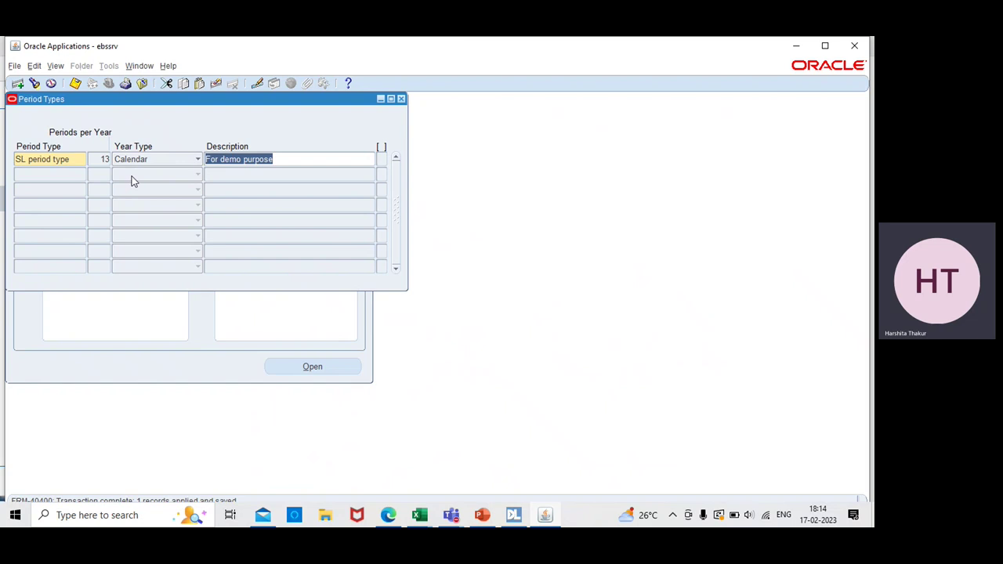
- Reopen Period Types and query 'SL' to confirm the saved period type exists
left_click(400, 99)
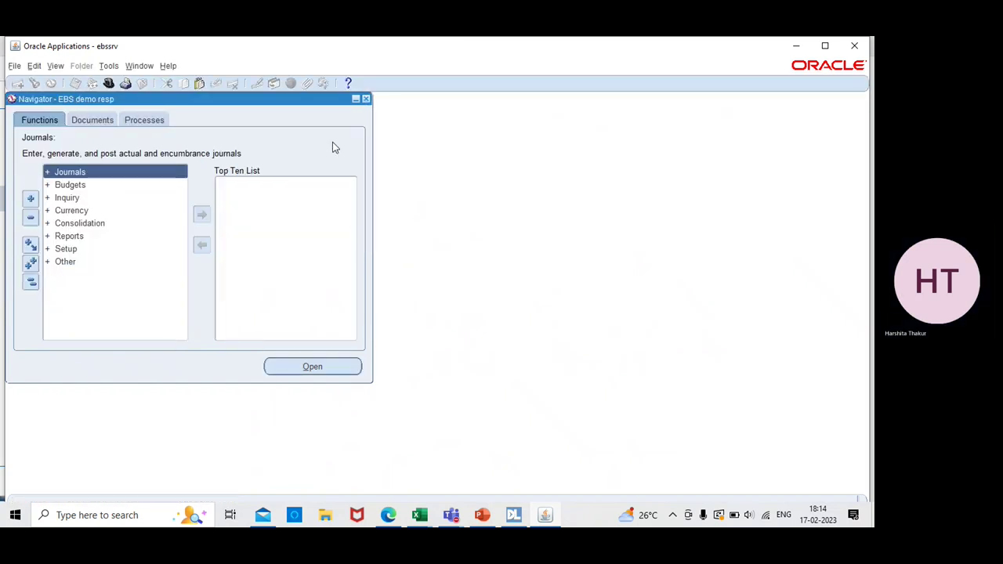
left_click(66, 248)
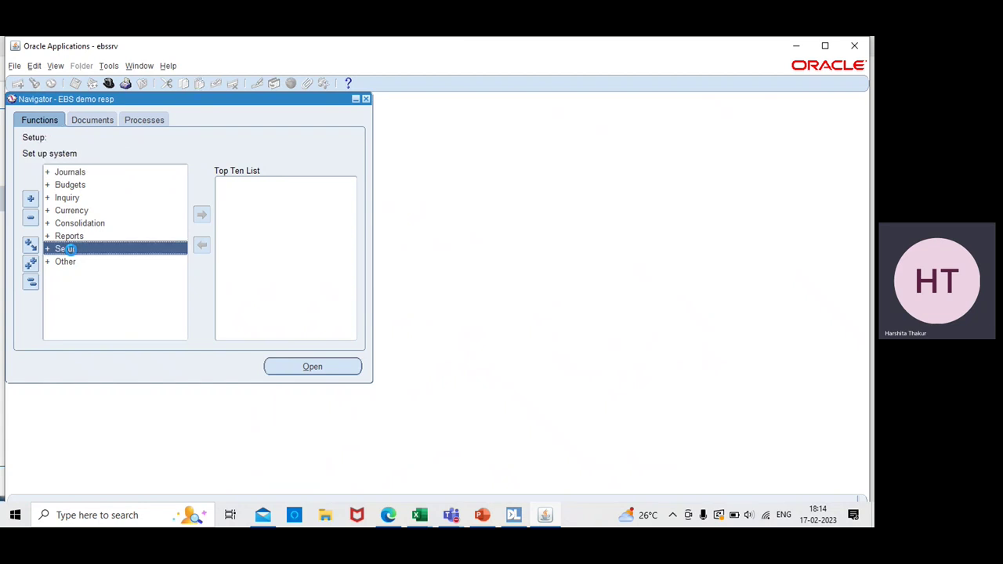
double_click(65, 249)
double_click(82, 260)
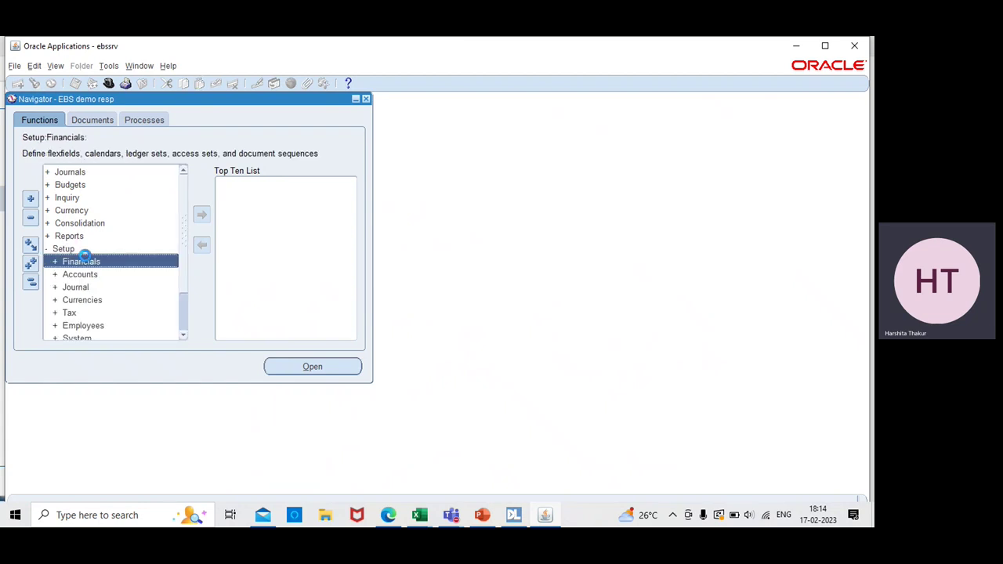
left_click(93, 287)
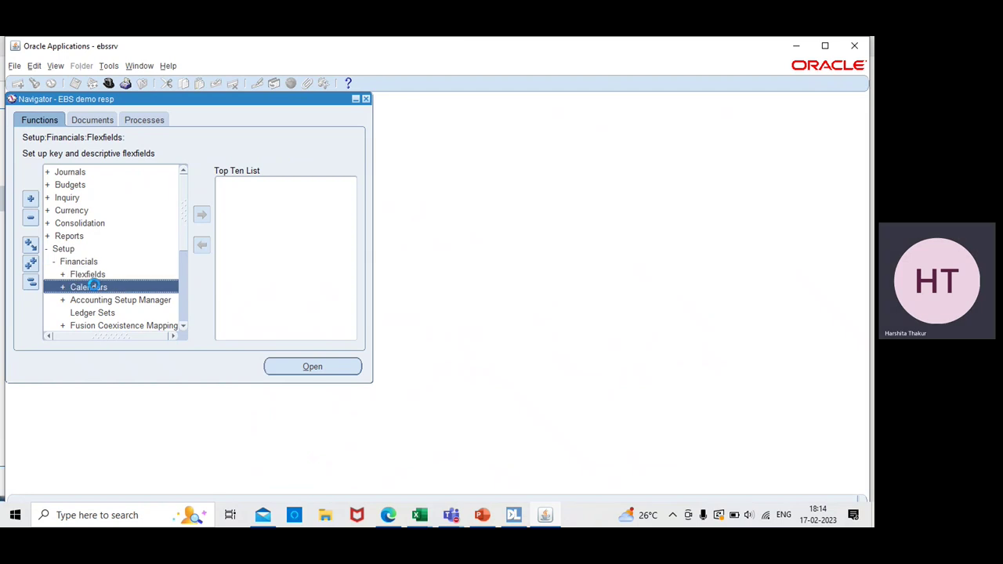
double_click(92, 287)
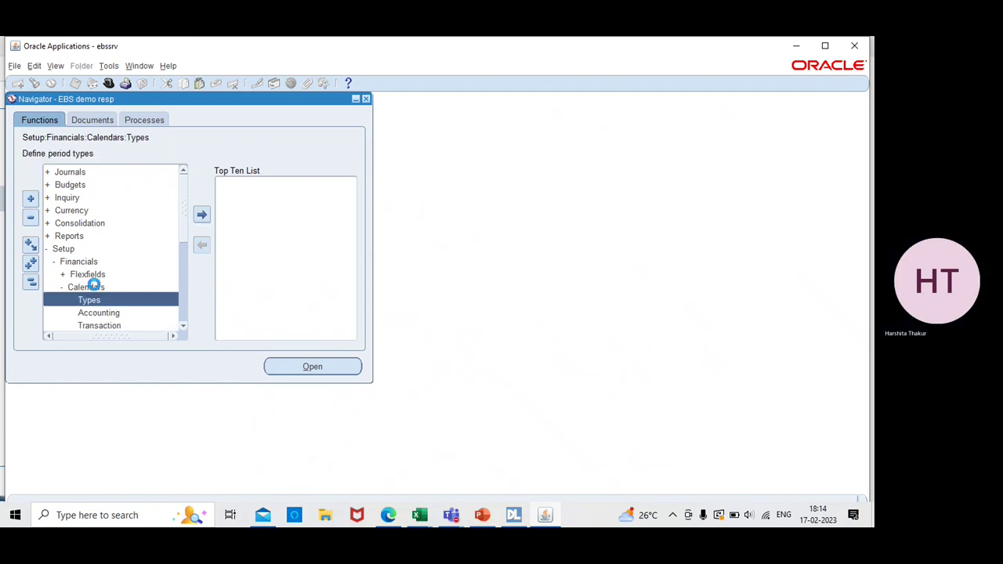
double_click(92, 301)
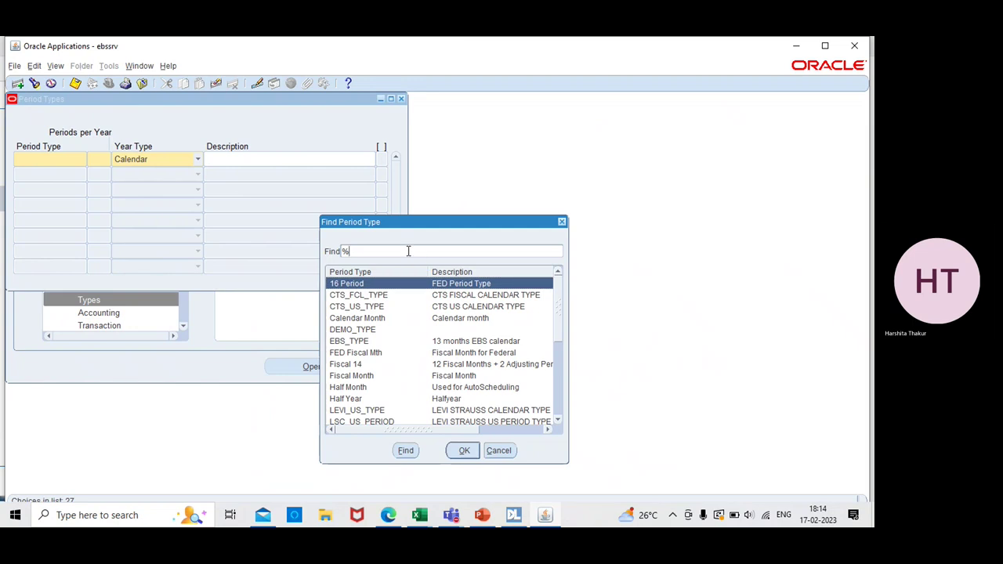
type("SL")
key("Return")
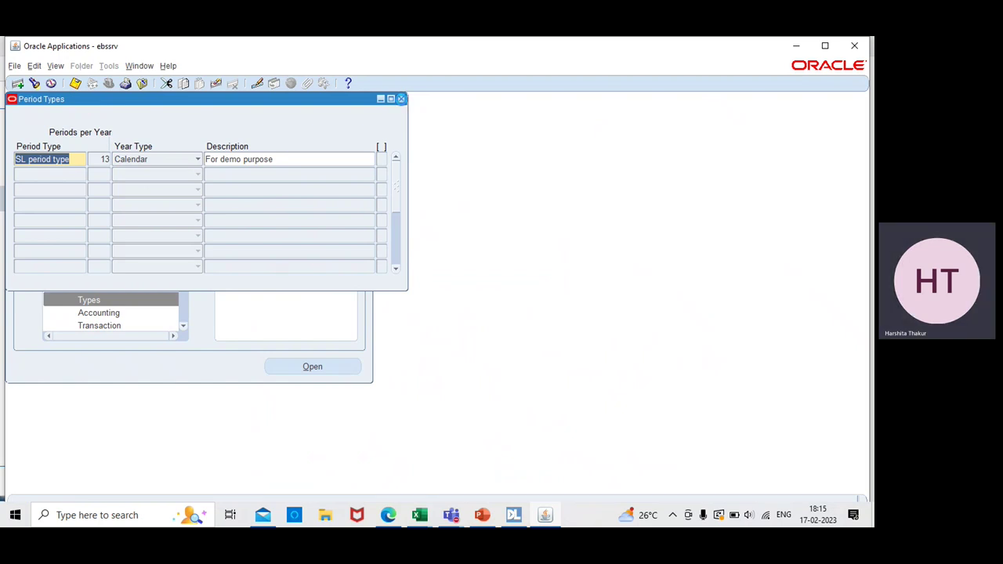
- Close Period Types and open the Accounting Calendar form
left_click(400, 99)
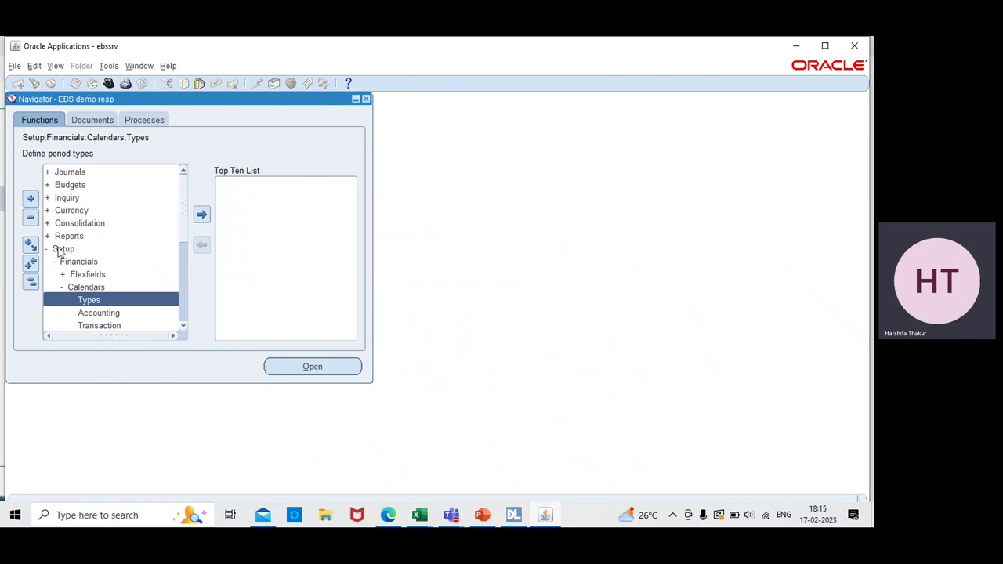
left_click(87, 312)
double_click(87, 313)
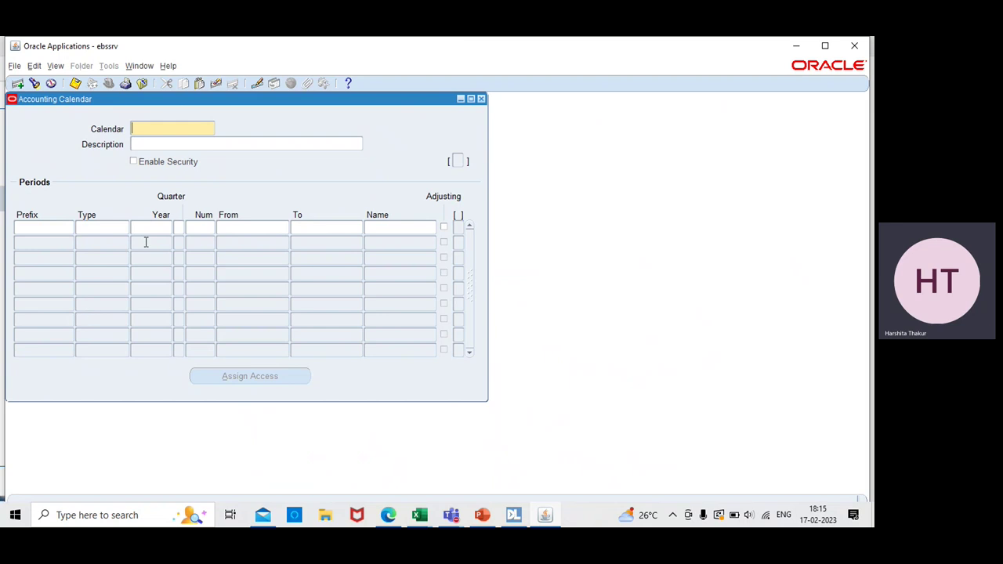
- Name the new calendar 'EBS SL Cal' and place the cursor in its first period row
type("EBS S")
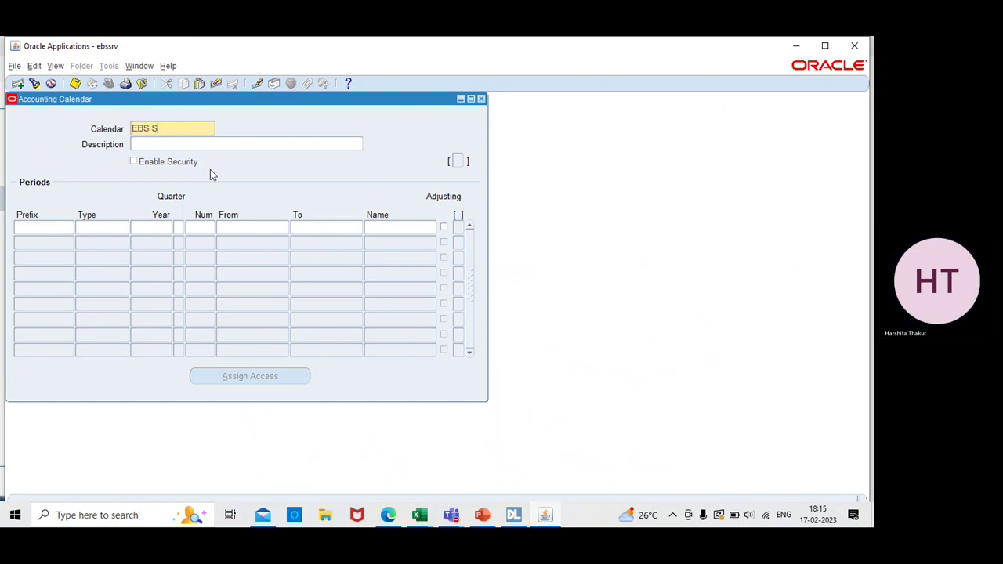
type("L Cal")
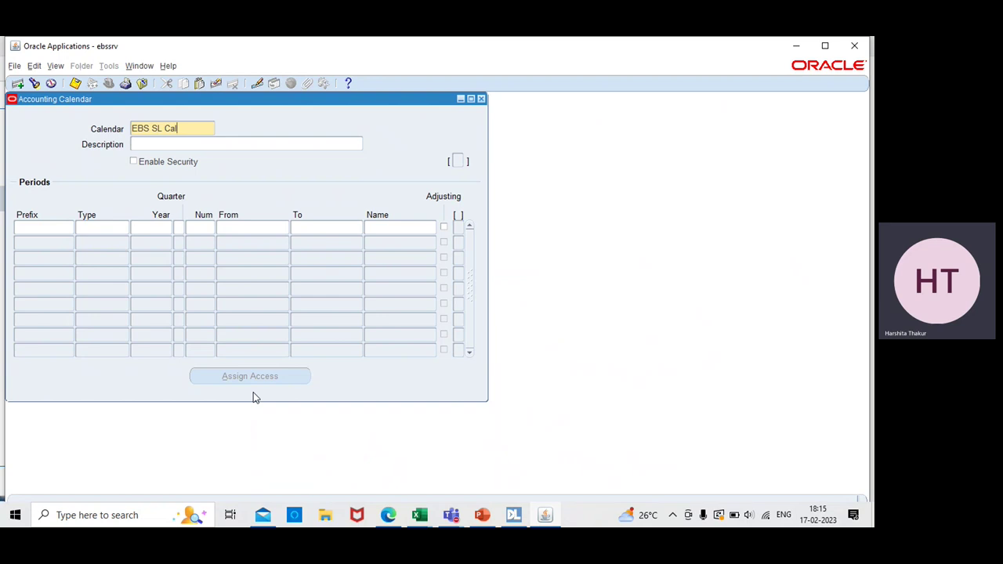
left_click(48, 229)
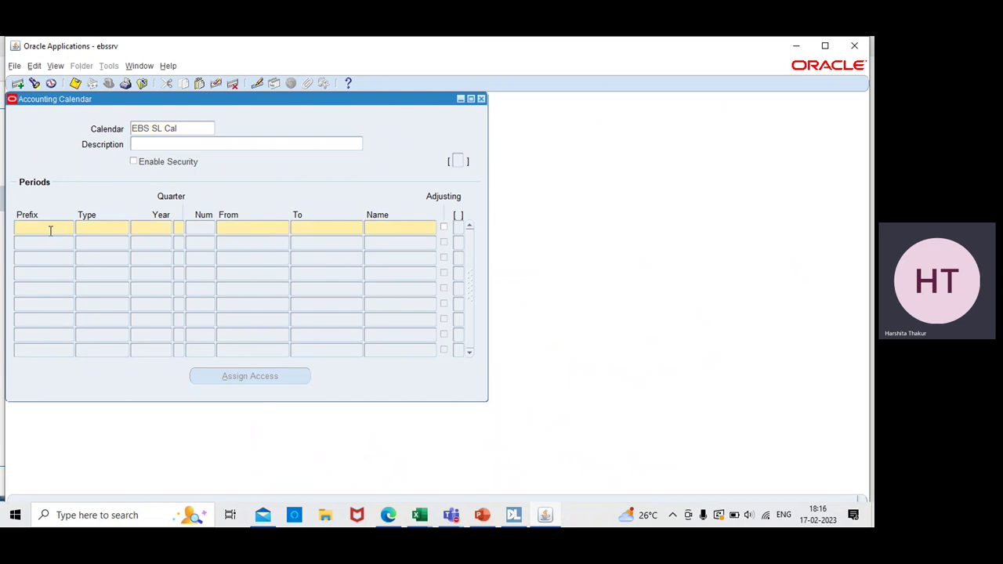
left_click(514, 515)
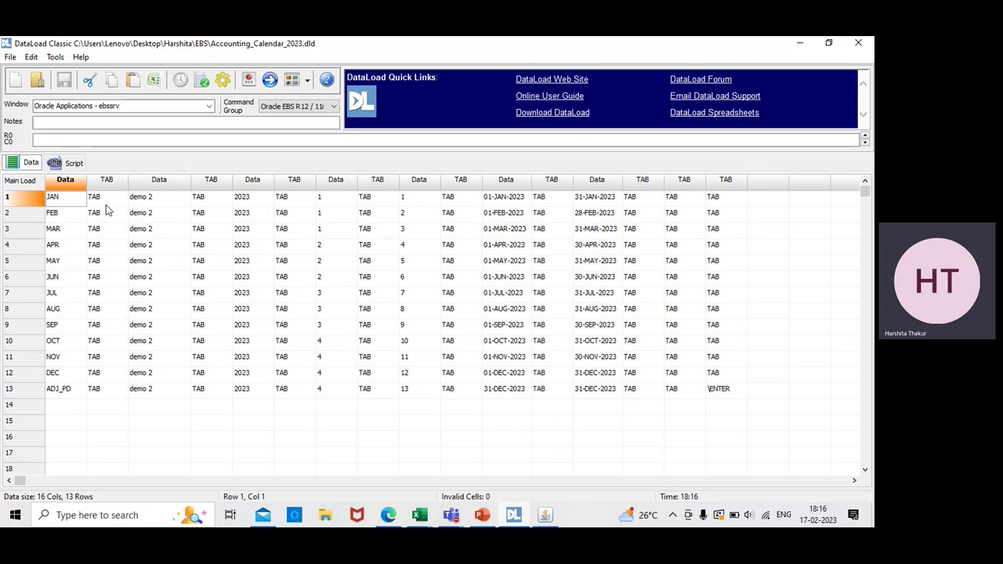
- Paste 'SL period type' into the period type column for every row, JAN through ADJ_PD
left_click(170, 203)
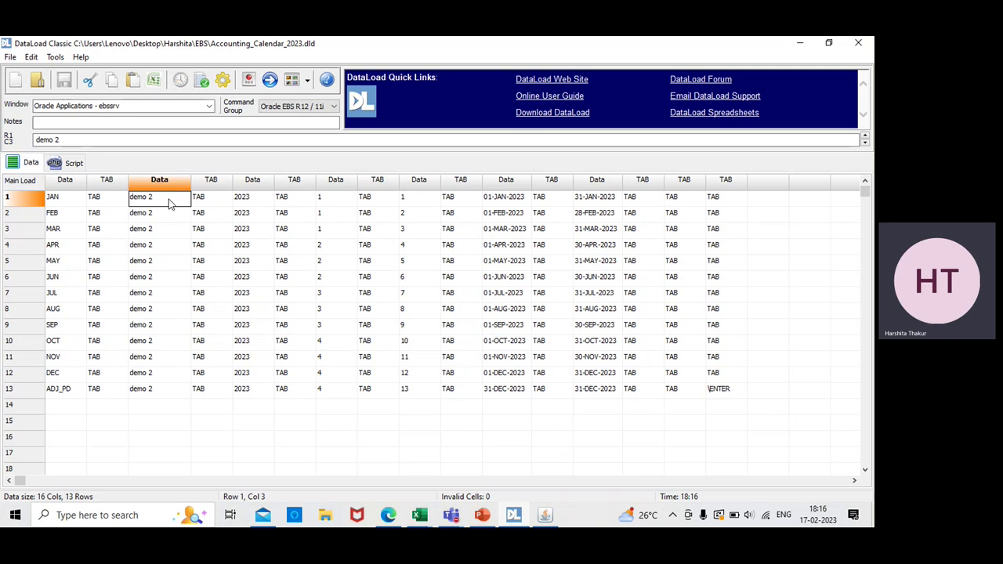
type("SL period type")
key("Down")
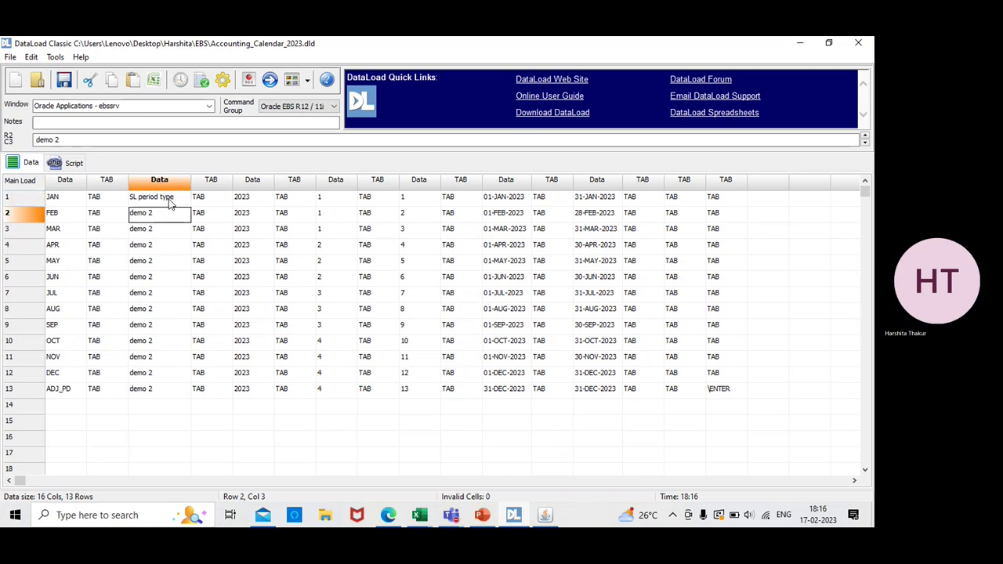
key("shift+Down")
key("shift+Down")
key("shift+Down")
key("shift+Down")
key("shift+Down")
key("shift+Down")
key("shift+Down")
key("shift+Down")
key("shift+Down")
key("shift+Down")
key("shift+Down")
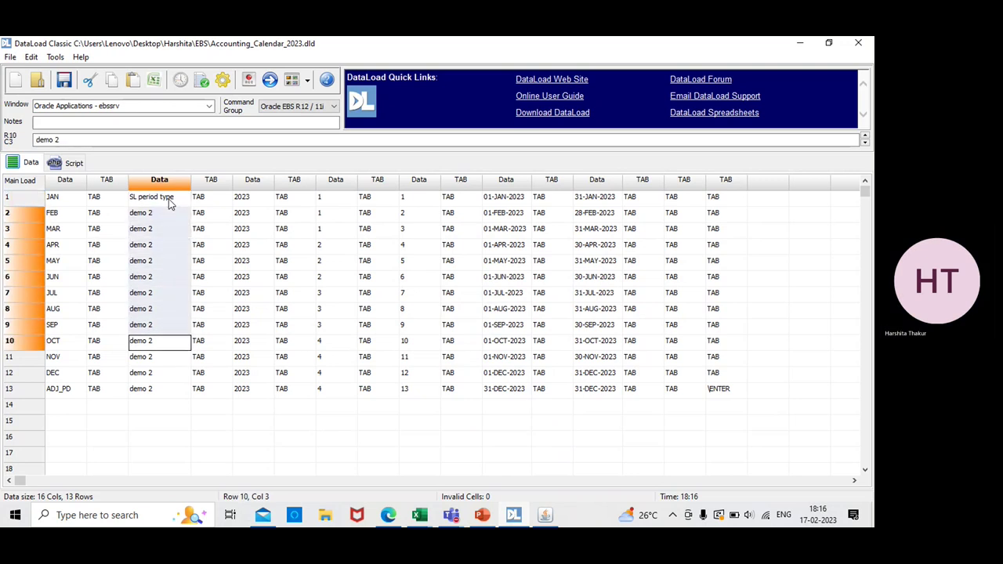
key("Down")
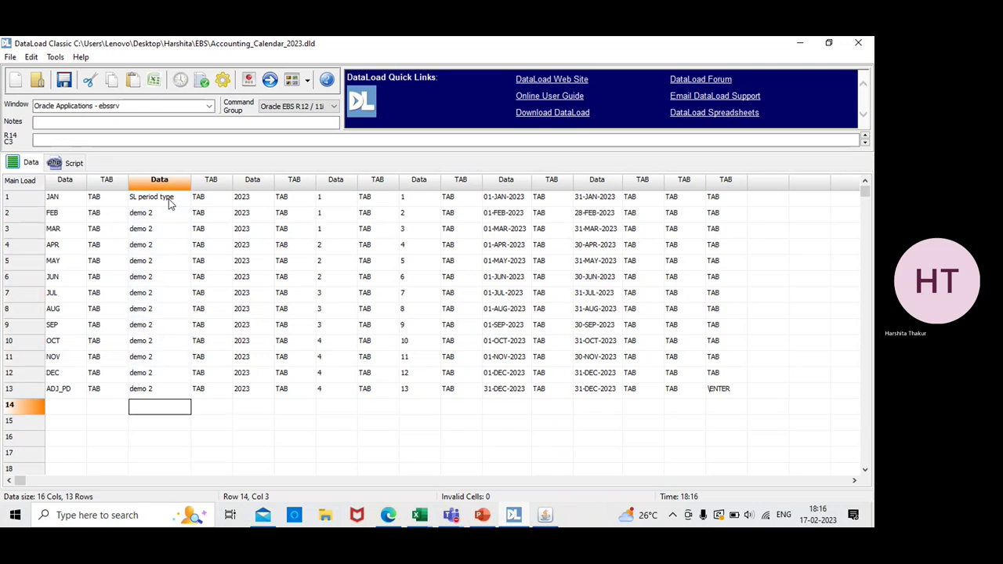
key("Up")
key("Up")
key("Up")
key("Up")
key("Up")
key("Up")
key("Up")
key("Up")
key("Up")
key("Up")
key("Up")
key("Up")
key("Down")
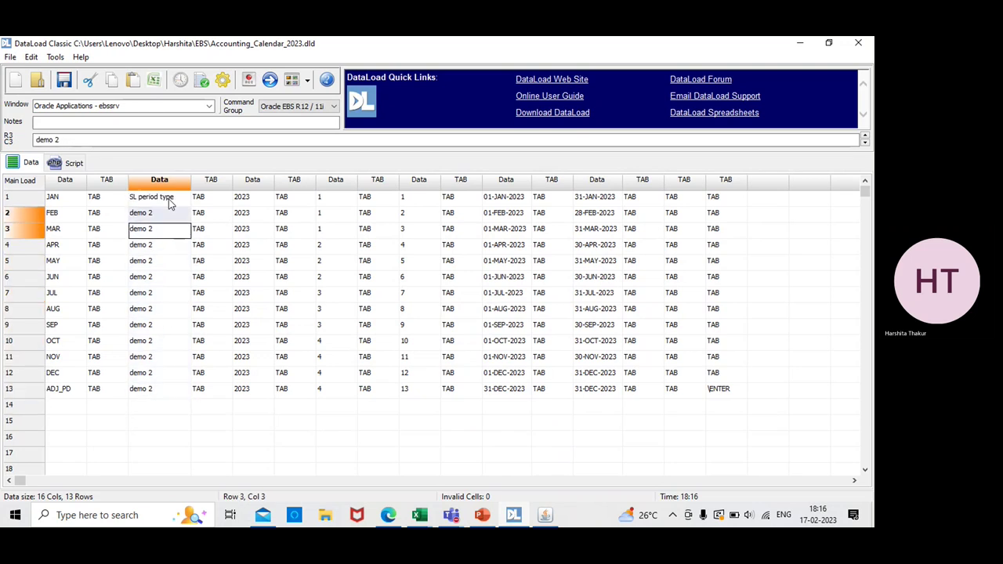
key("shift+Down")
key("shift+Down")
key("shift+Down")
key("shift+Down")
key("shift+Down")
key("shift+Down")
key("shift+Down")
key("shift+Down")
key("shift+Down")
key("shift+Down")
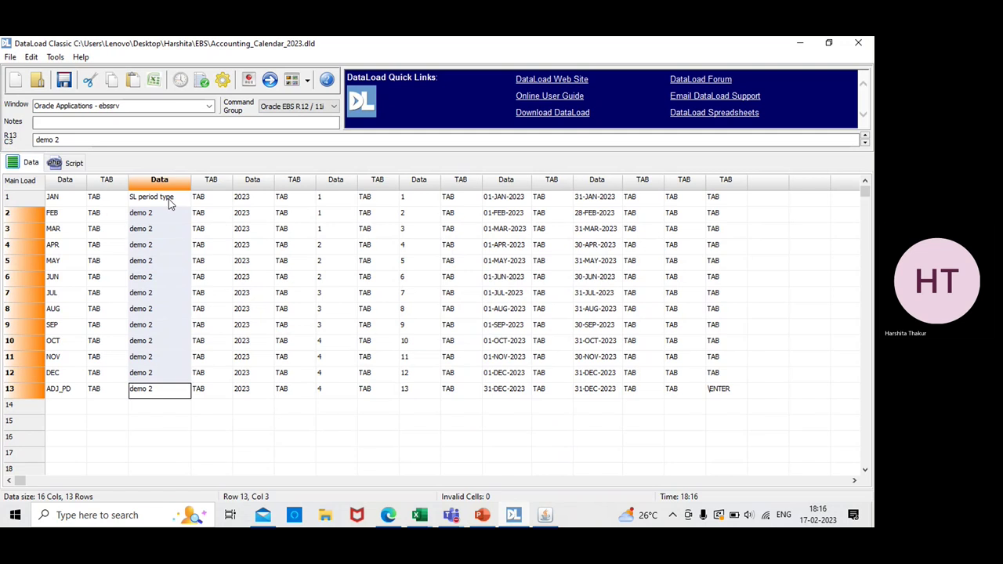
type("SL period type")
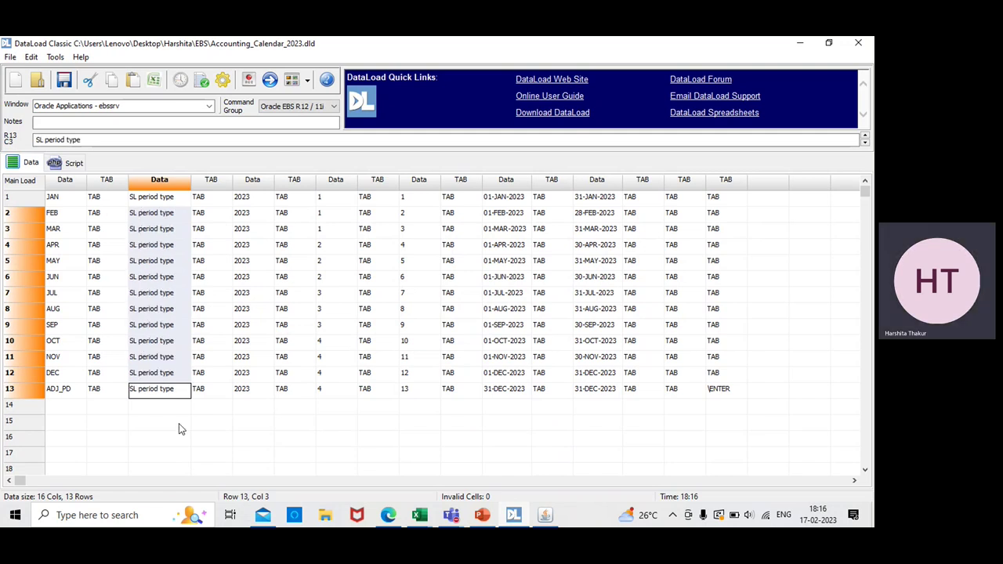
left_click(179, 424)
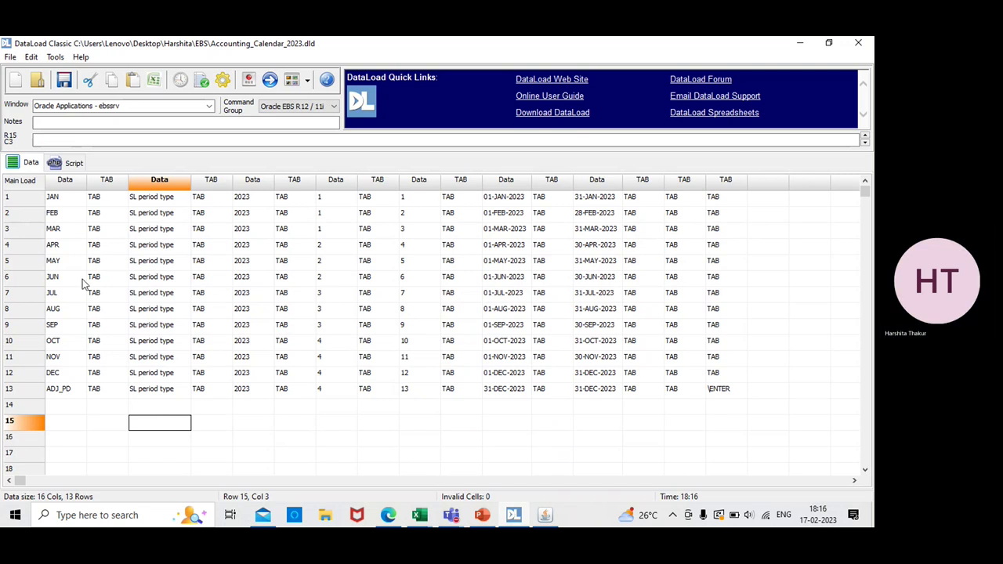
left_click(61, 201)
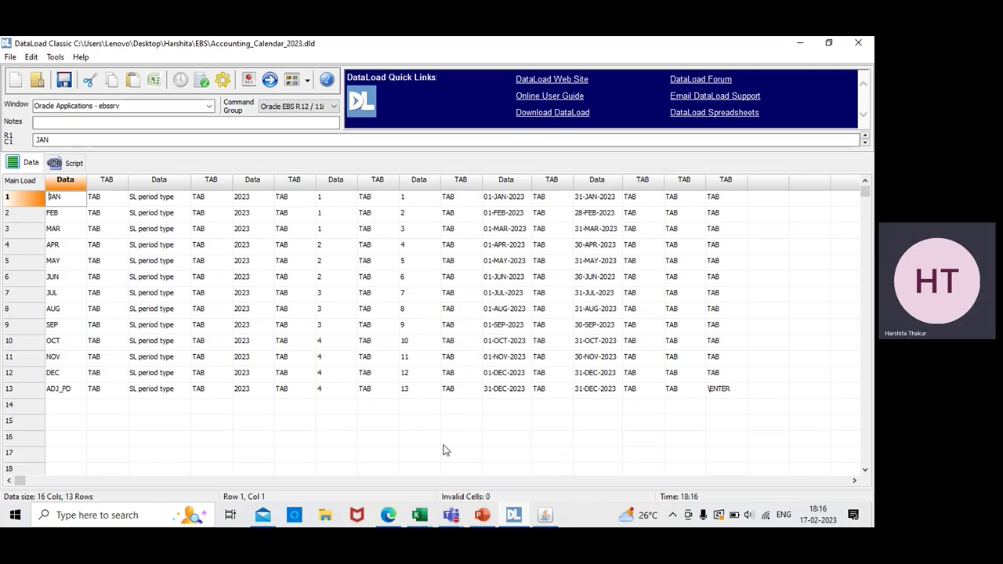
left_click(548, 516)
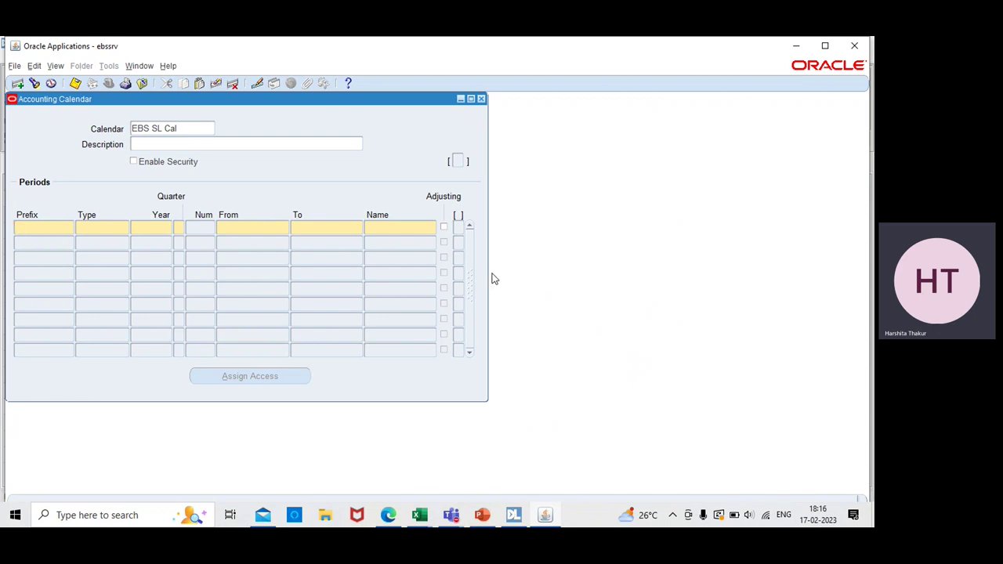
- Run a DataLoad load of all 13 period rows into the Oracle Accounting Calendar form
left_click(514, 515)
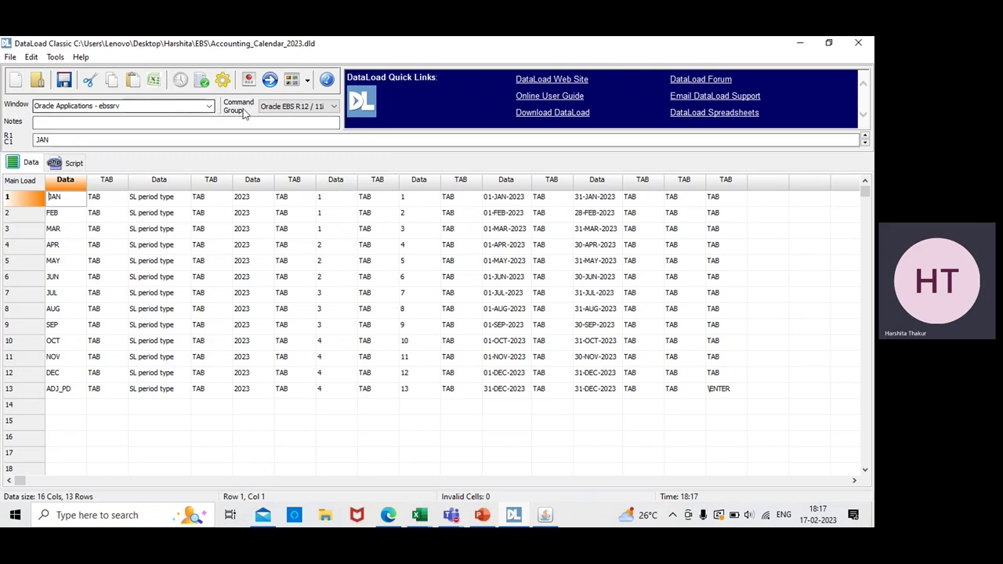
left_click(270, 81)
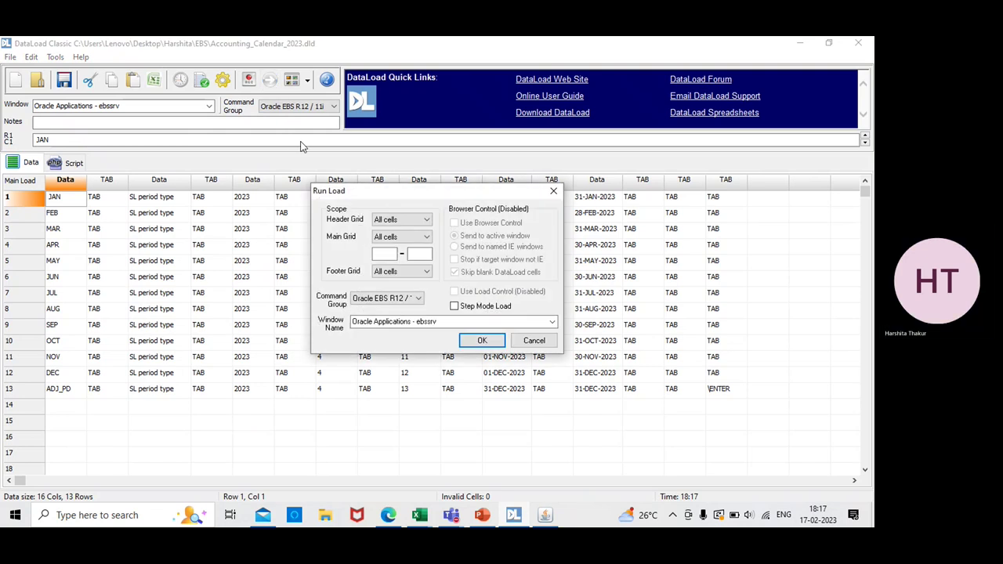
left_click(483, 340)
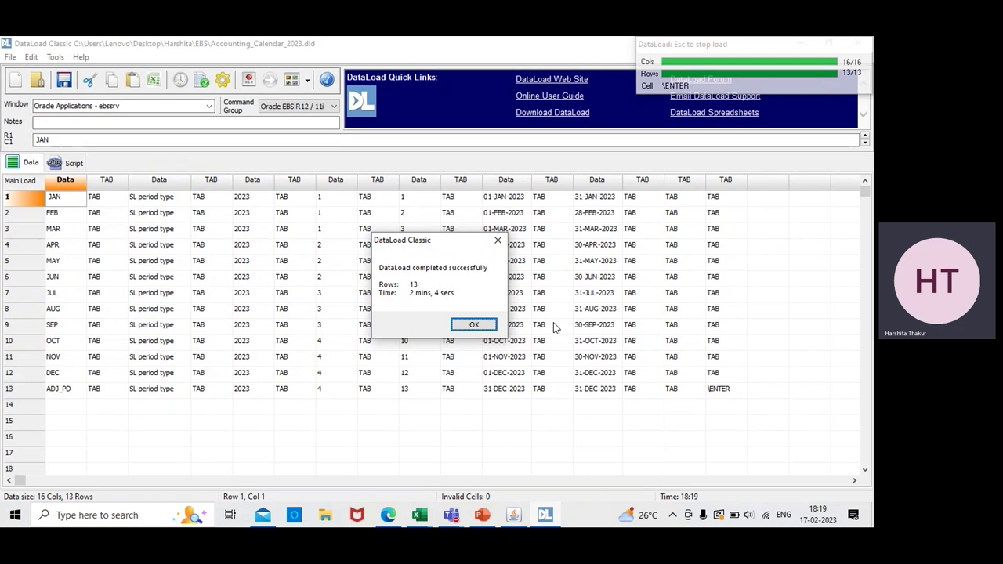
- Tick Adjusting on the ADJ_PD row and save the EBS SL Cal calendar with Ctrl+S
left_click(473, 324)
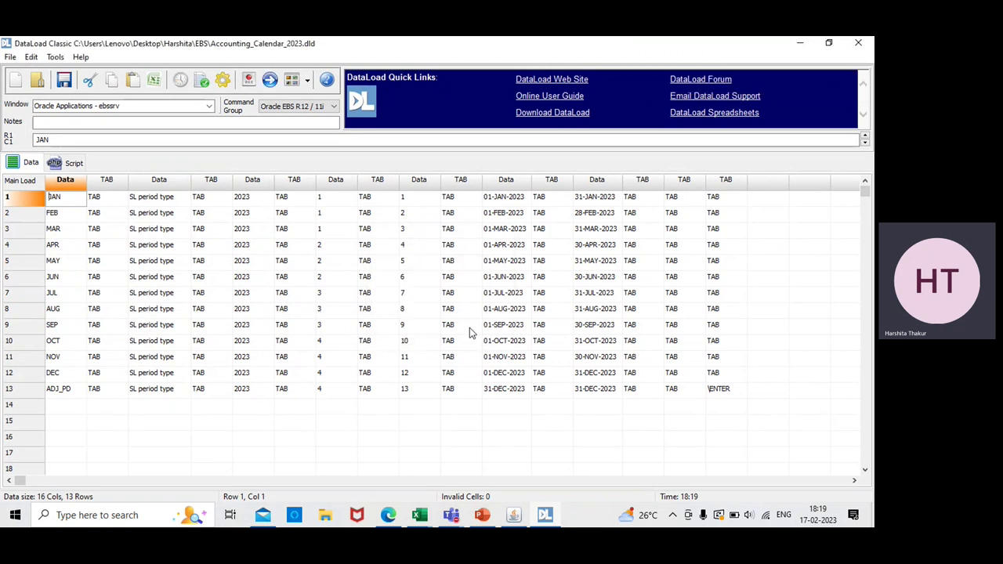
left_click(797, 43)
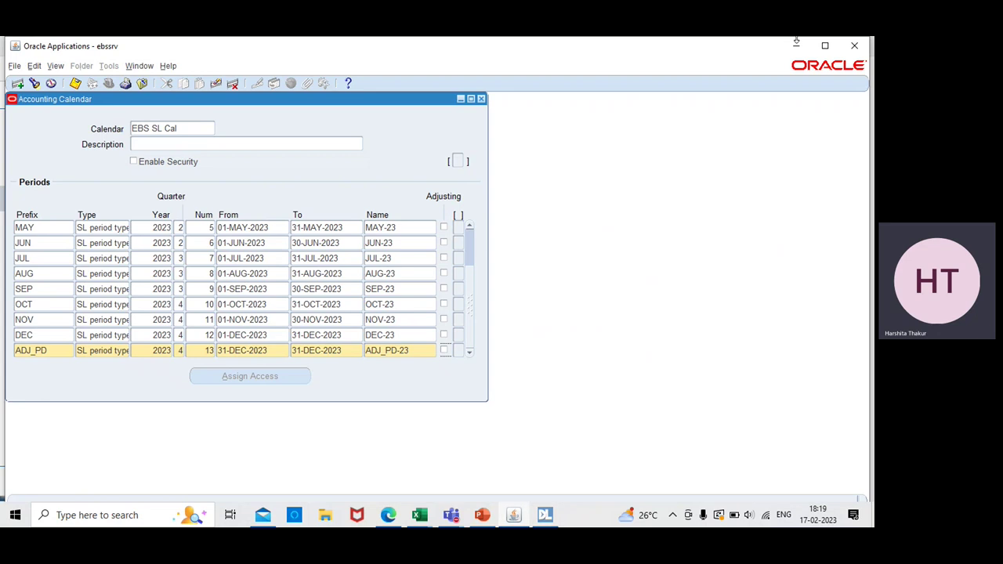
left_click(444, 350)
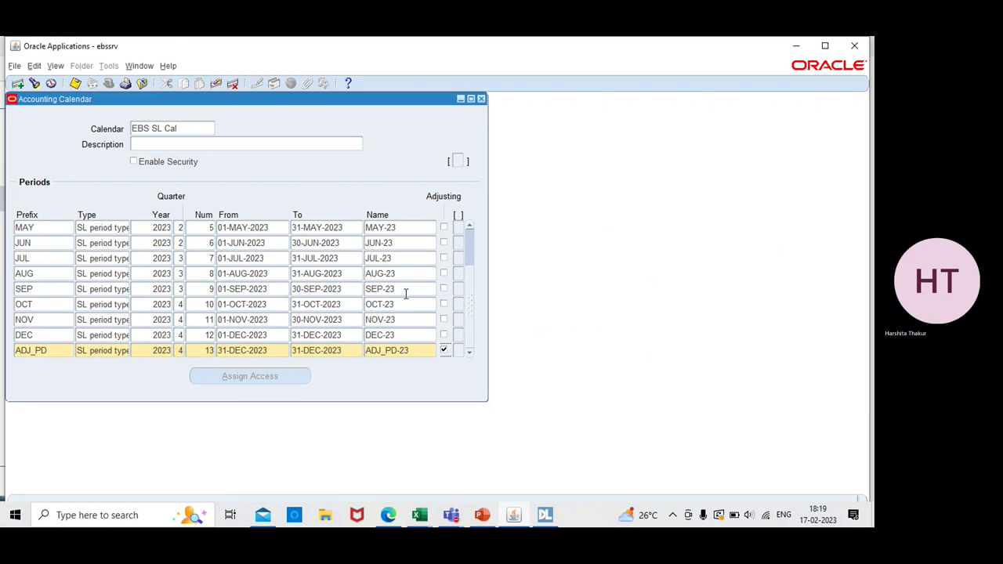
key("ctrl+s")
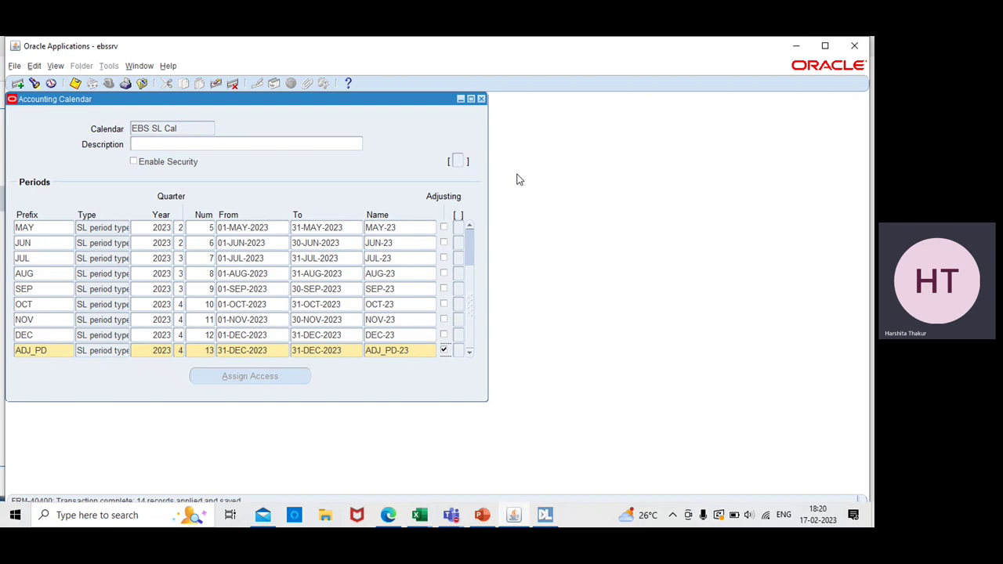
- Close the calendar and submit validation for the current calendar only
left_click(483, 99)
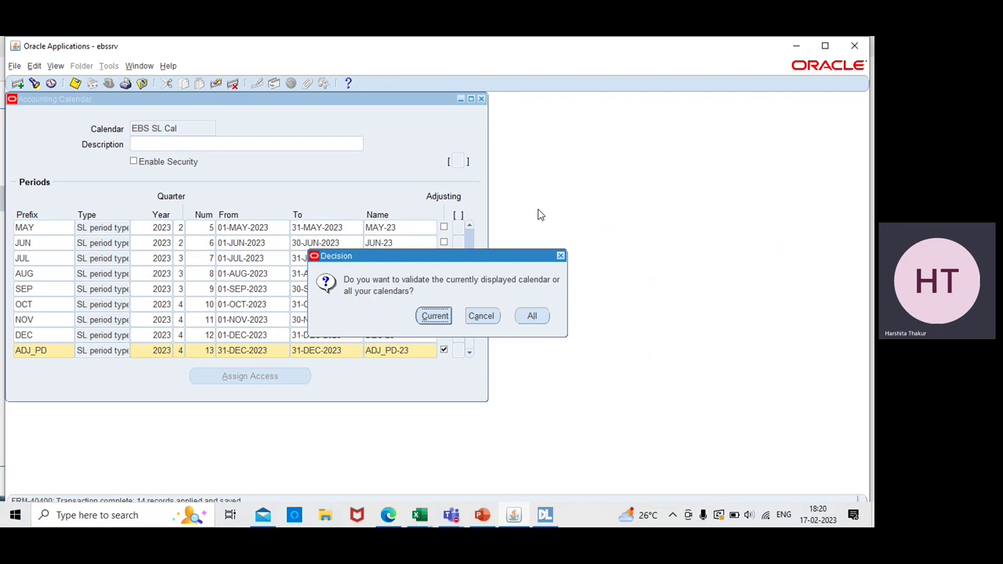
left_click(434, 316)
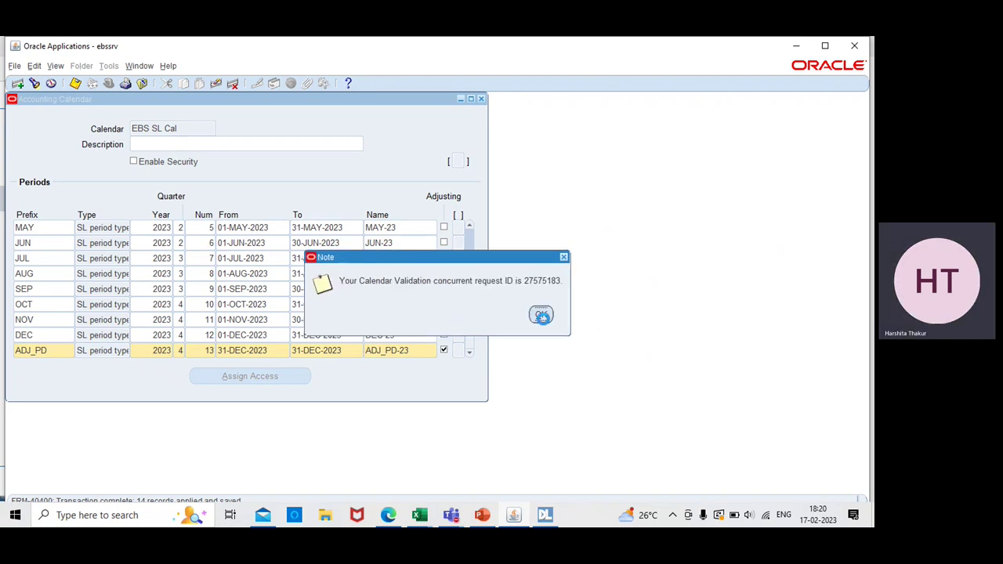
left_click(541, 316)
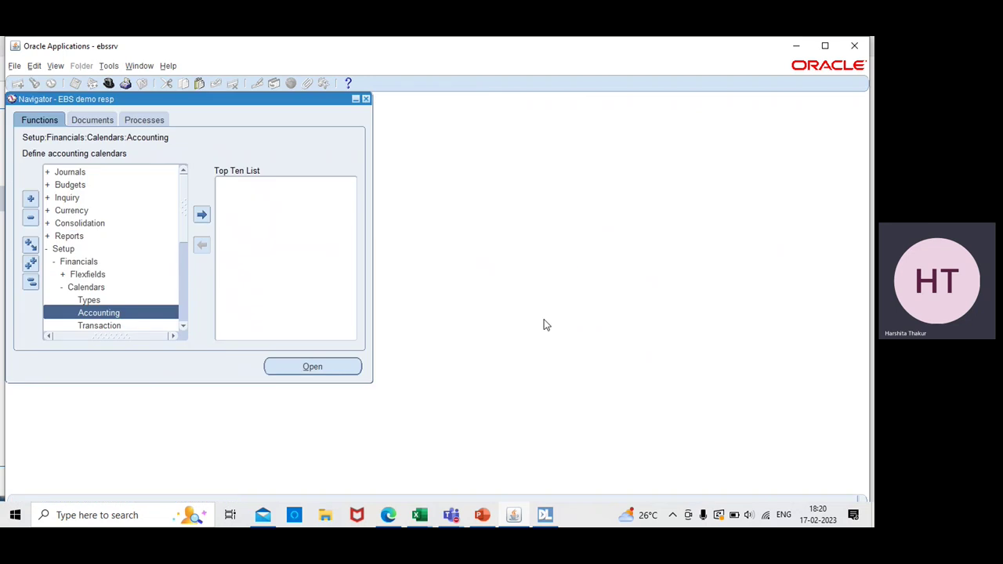
- Confirm in Requests that the Calendar Validation request completed Normal, then close it
left_click(56, 67)
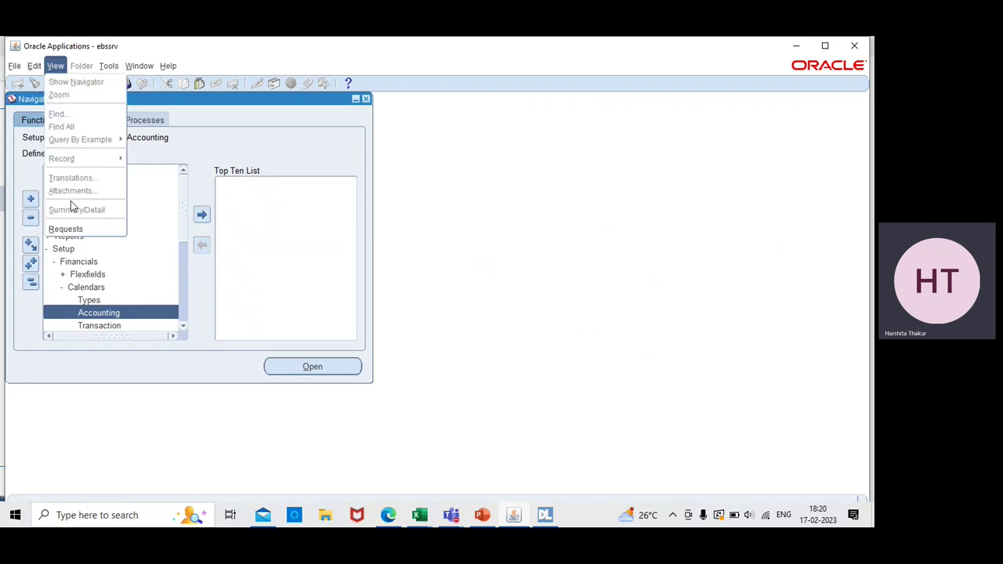
left_click(69, 228)
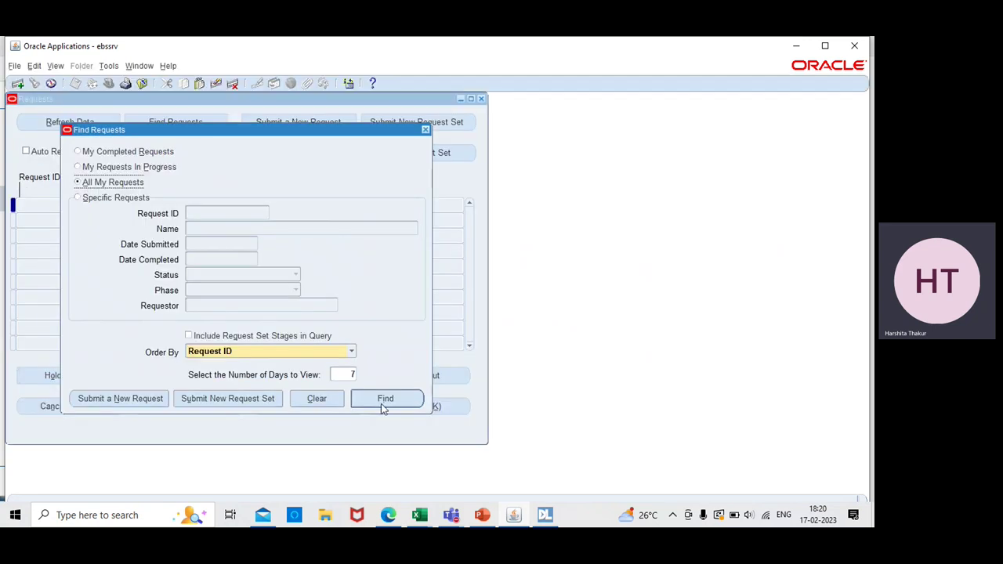
left_click(383, 399)
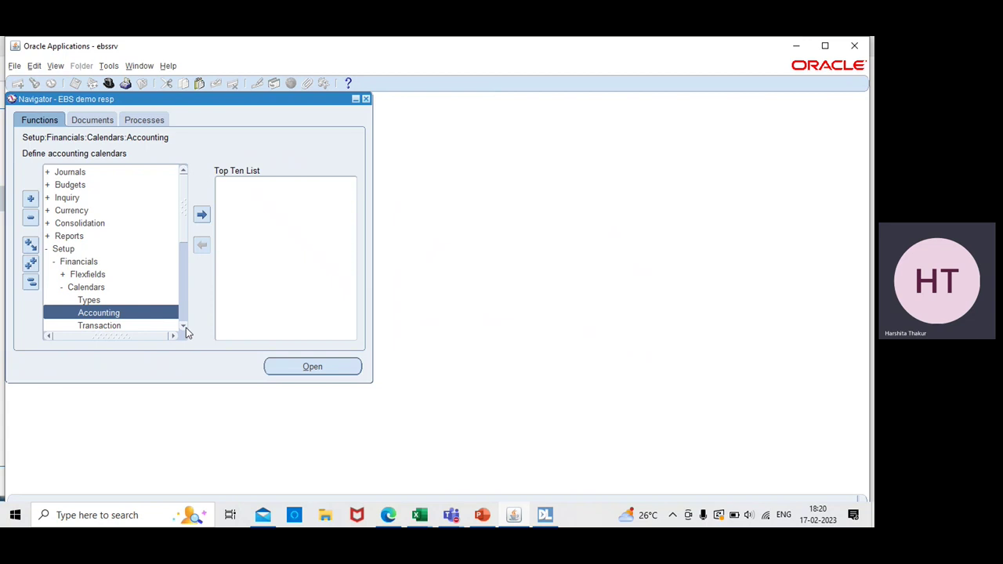
left_click(183, 326)
- In Accounting Setups, search 'ebs' and open the accounting options of primary ledger EBS PL
scroll(186, 327, "down", 2)
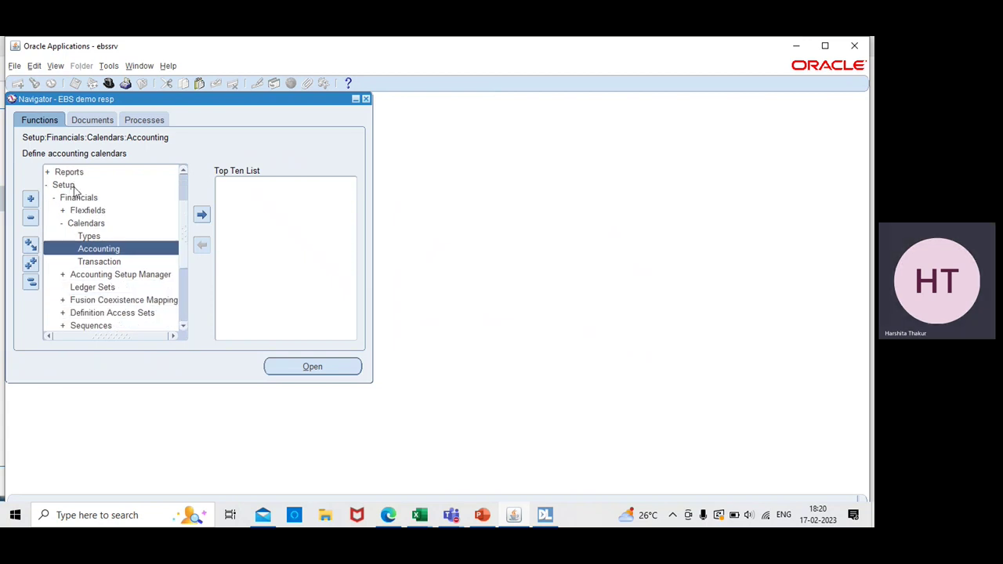
double_click(88, 276)
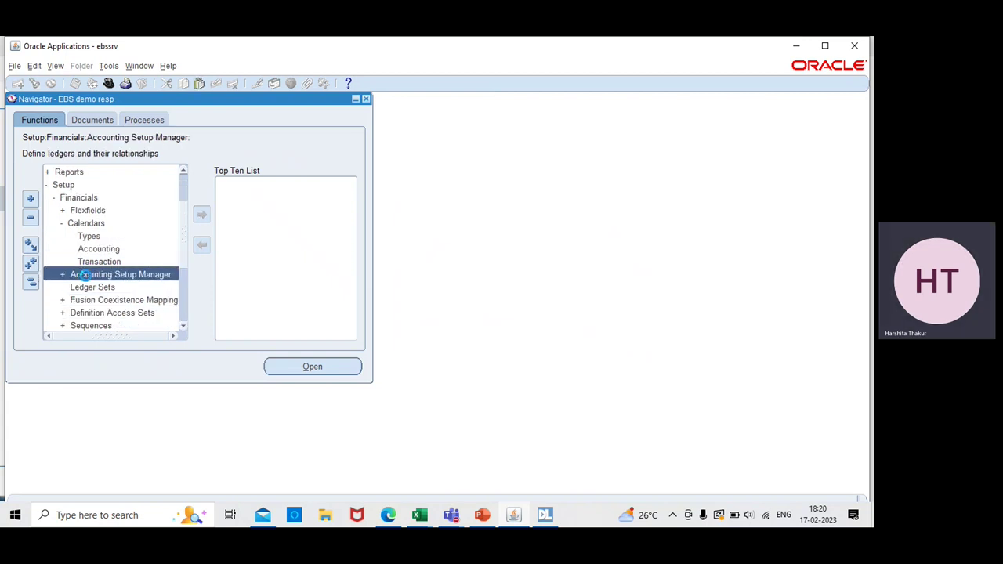
double_click(112, 326)
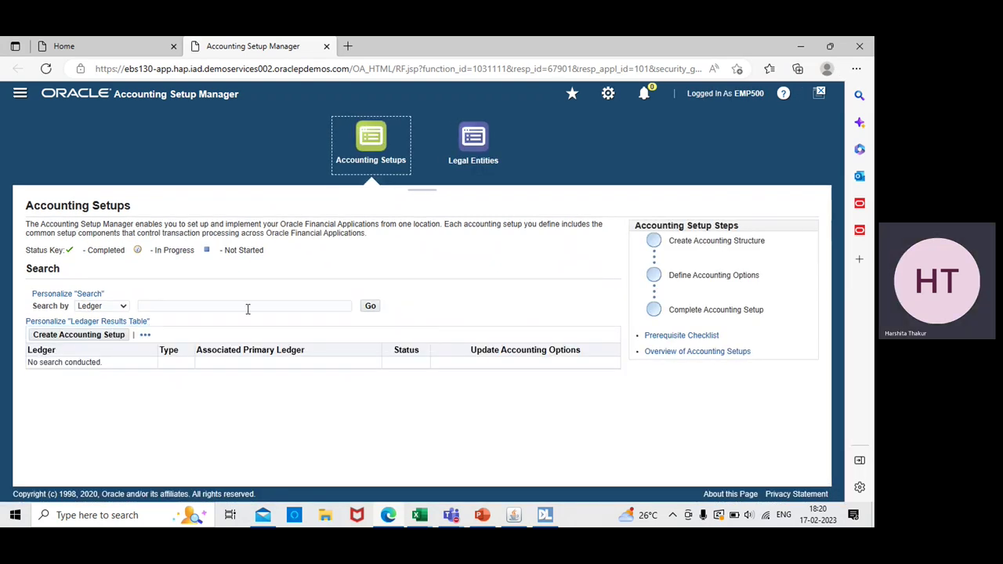
left_click(247, 306)
type("ebs")
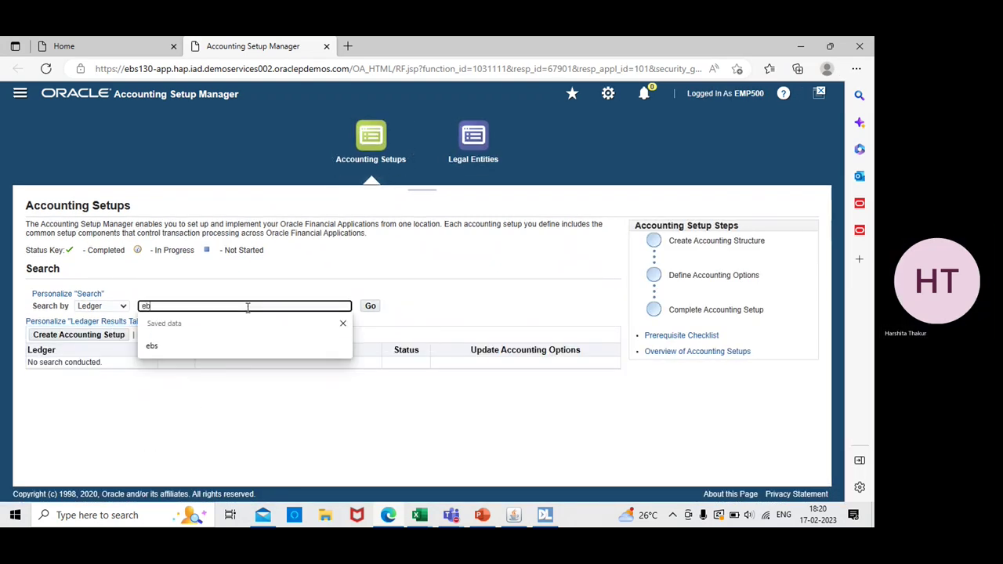
left_click(371, 306)
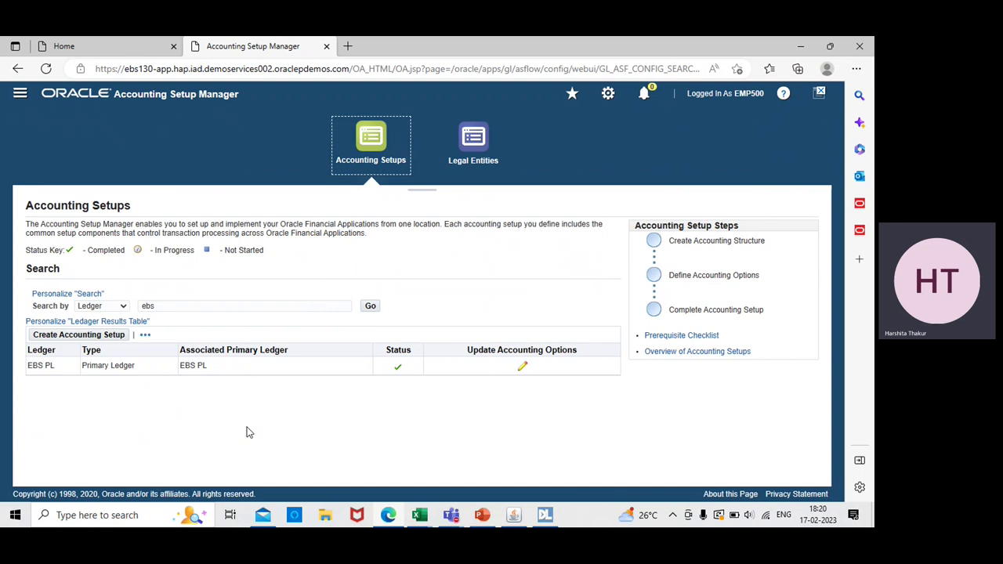
left_click(523, 366)
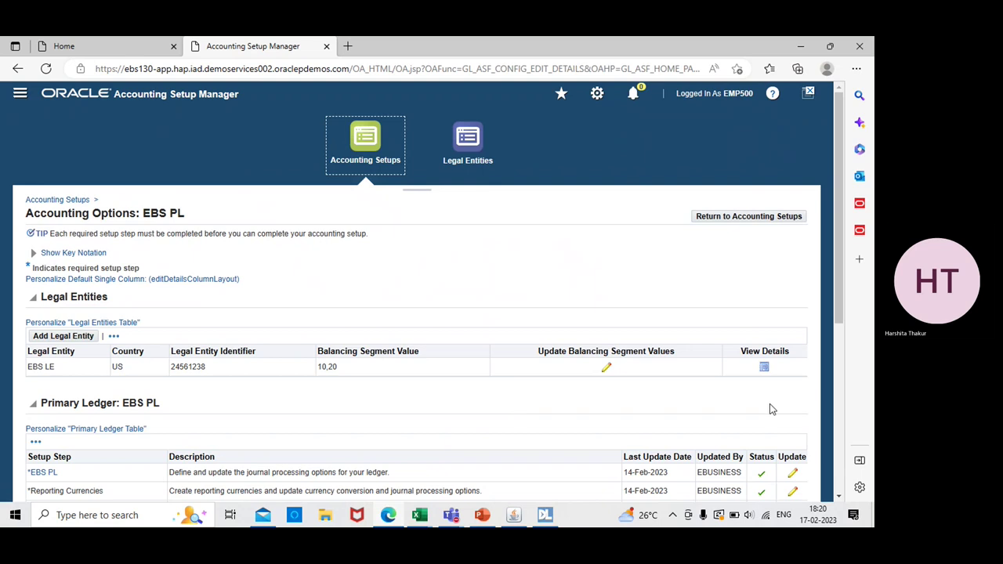
- Scroll to the empty Secondary Ledgers section and start adding a secondary ledger
scroll(837, 499, "down", 2)
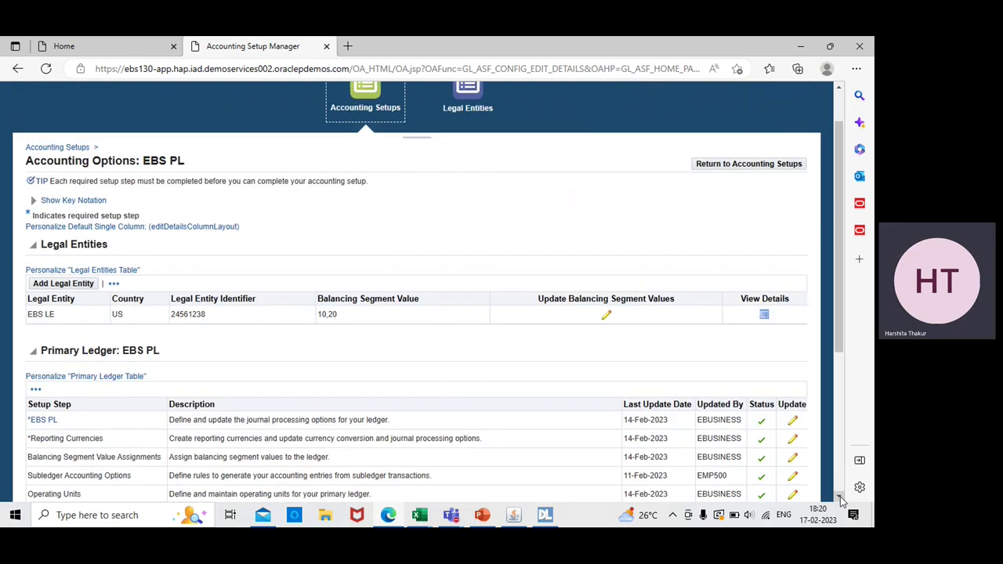
scroll(840, 498, "down", 2)
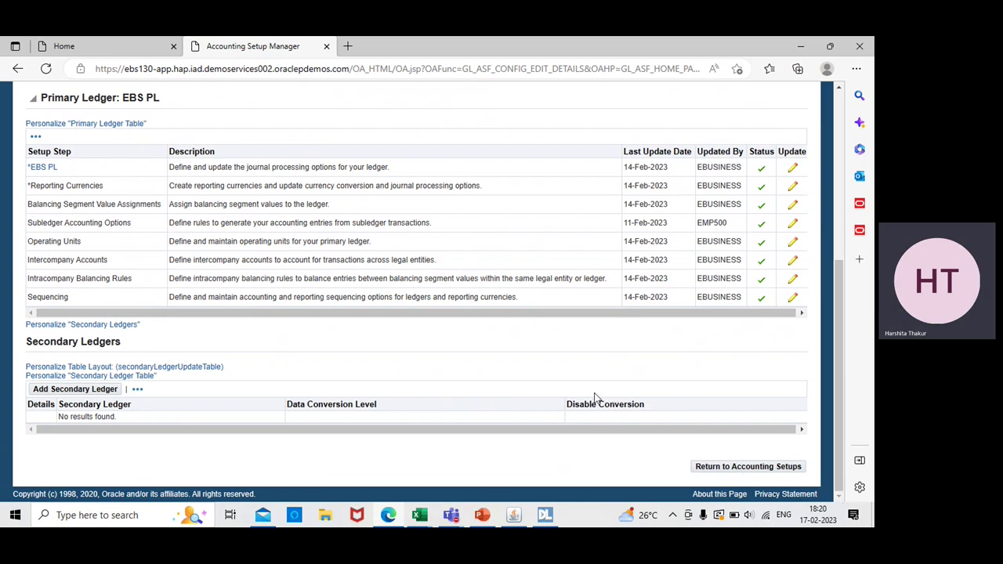
left_click(96, 390)
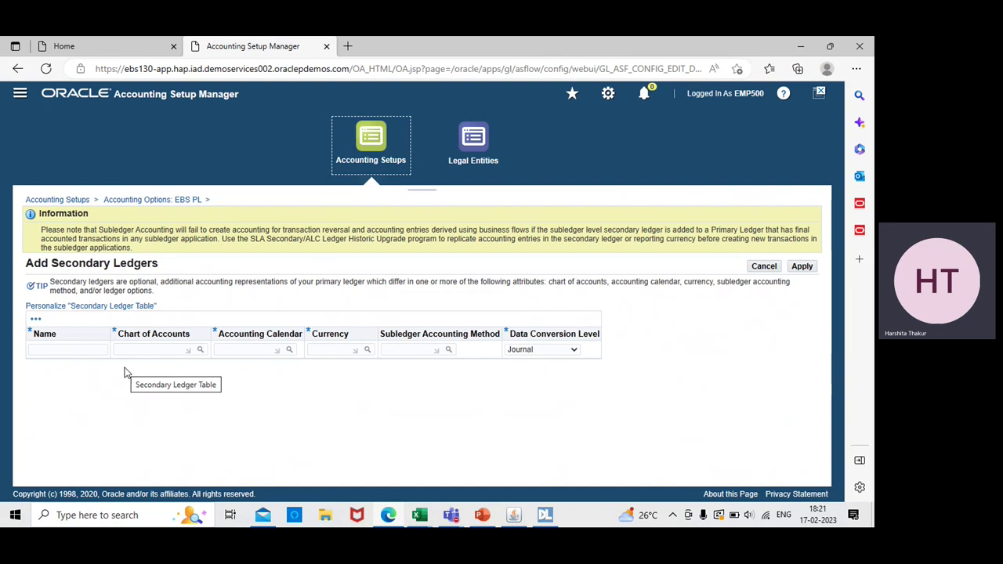
- Name the secondary ledger 'EBS SL' with chart of accounts EBS_STRUCTURE, then list available calendars
left_click(88, 348)
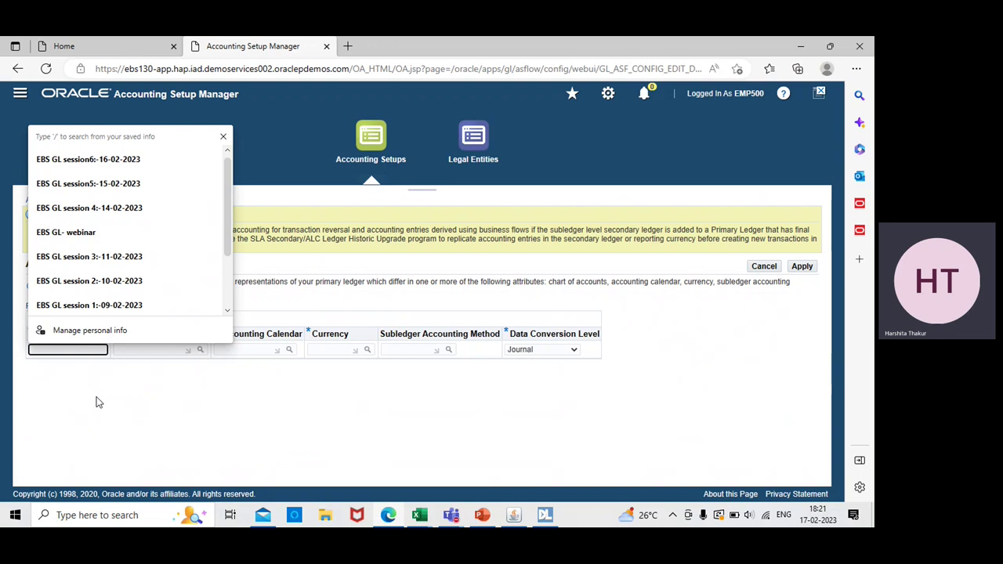
type("EBS")
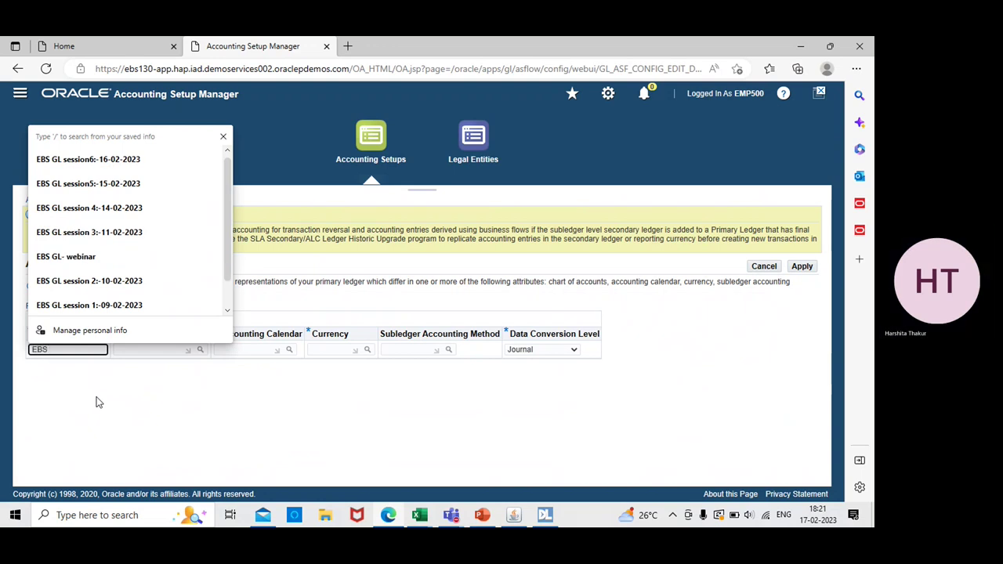
type(" SL")
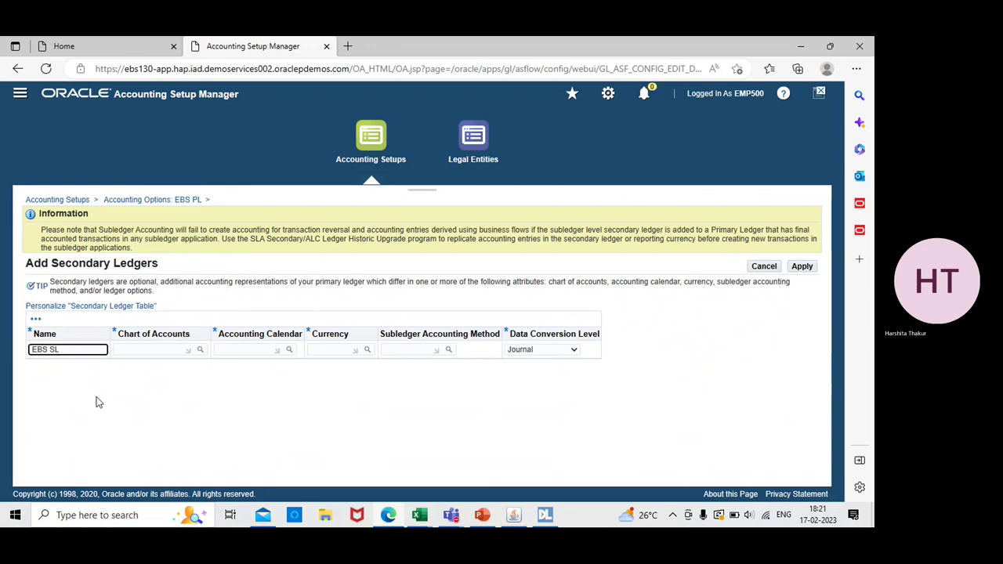
left_click(202, 353)
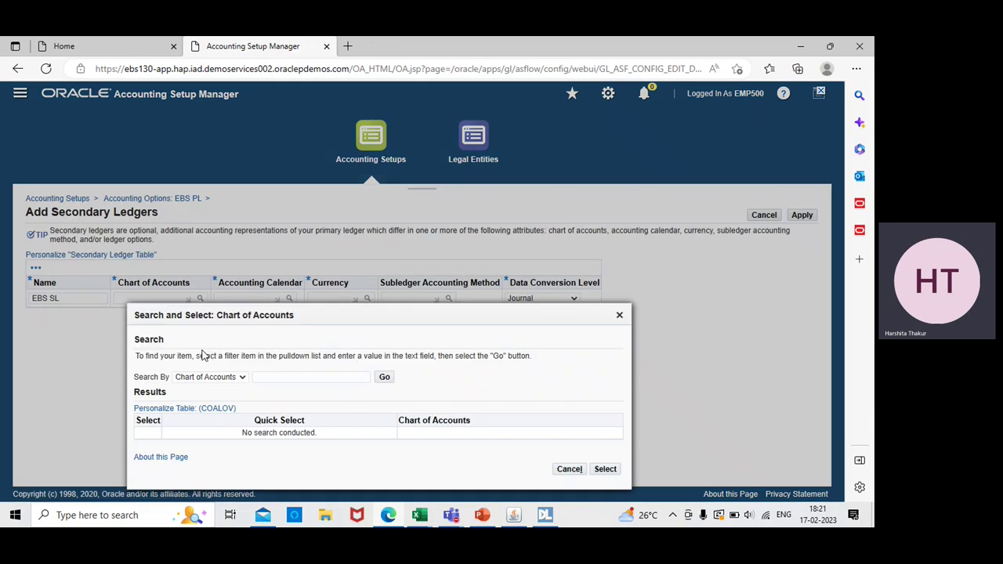
left_click(300, 377)
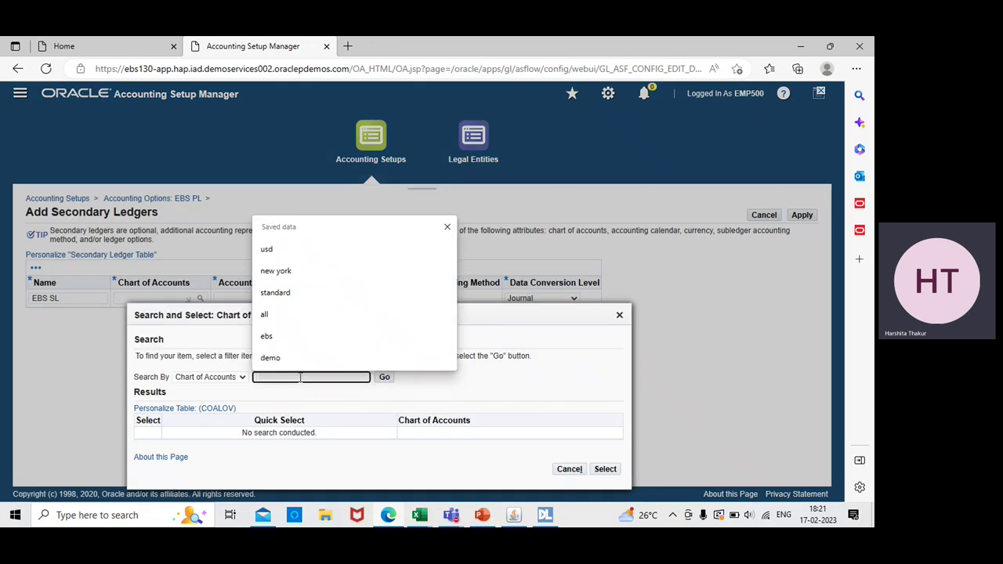
type("ebs")
key("Return")
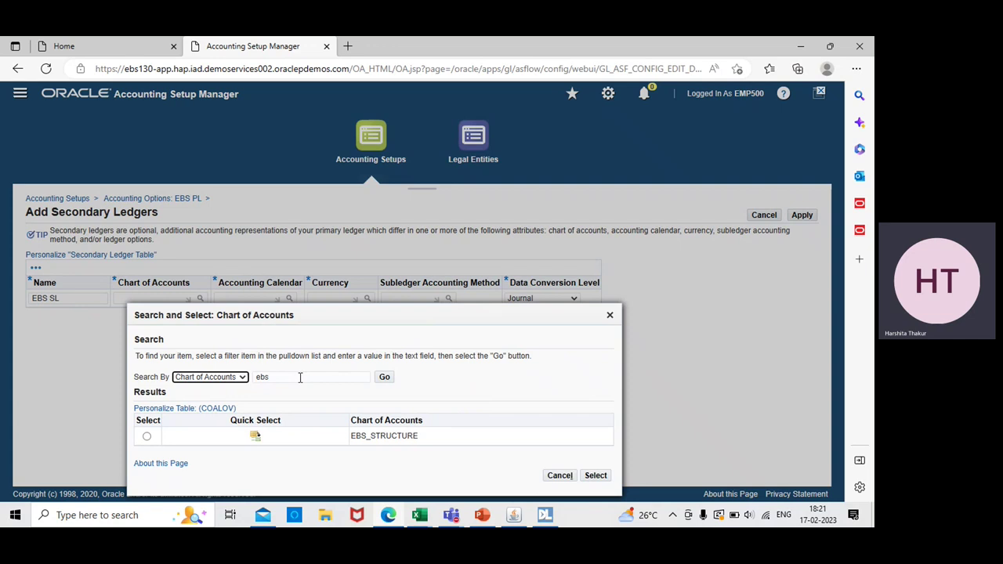
left_click(146, 435)
left_click(605, 479)
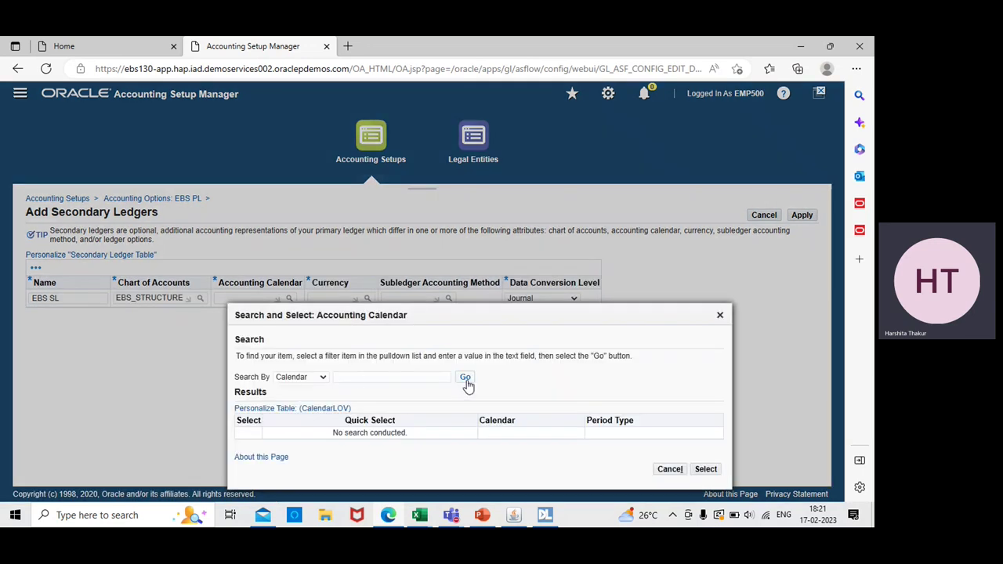
left_click(465, 378)
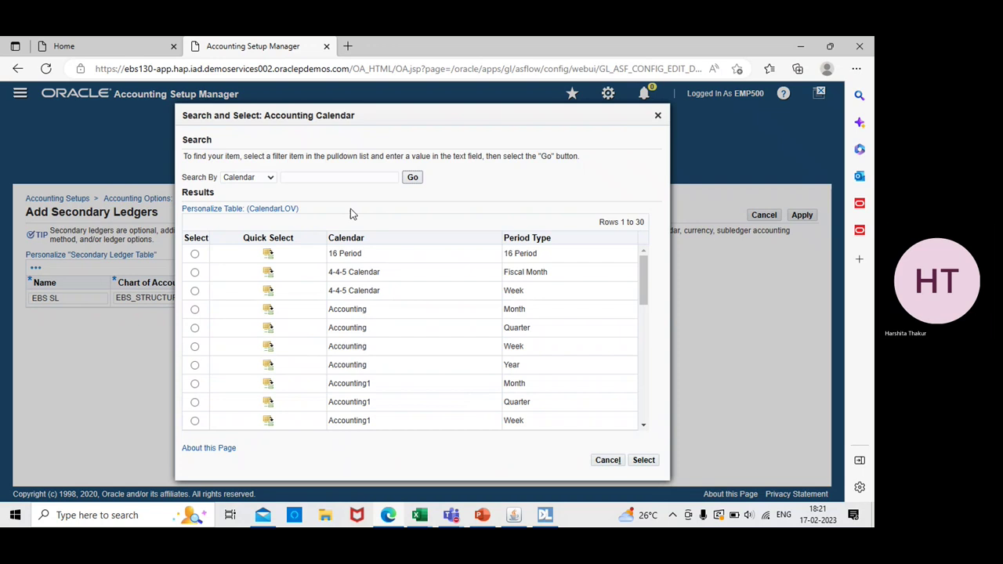
- Search calendars for 'ebs' and assign EBS SL Cal as the secondary ledger's accounting calendar
left_click(318, 178)
type("ebs")
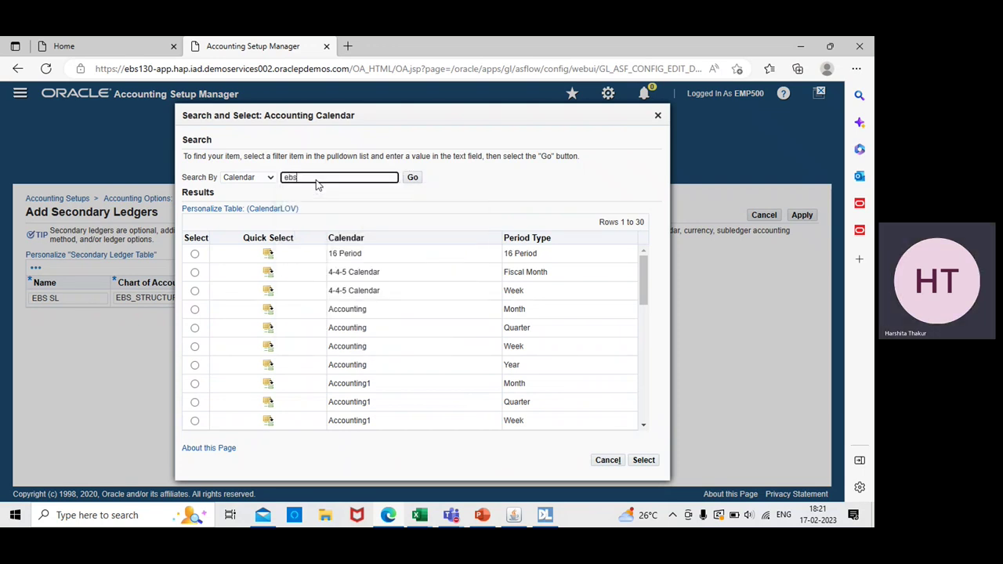
key("Return")
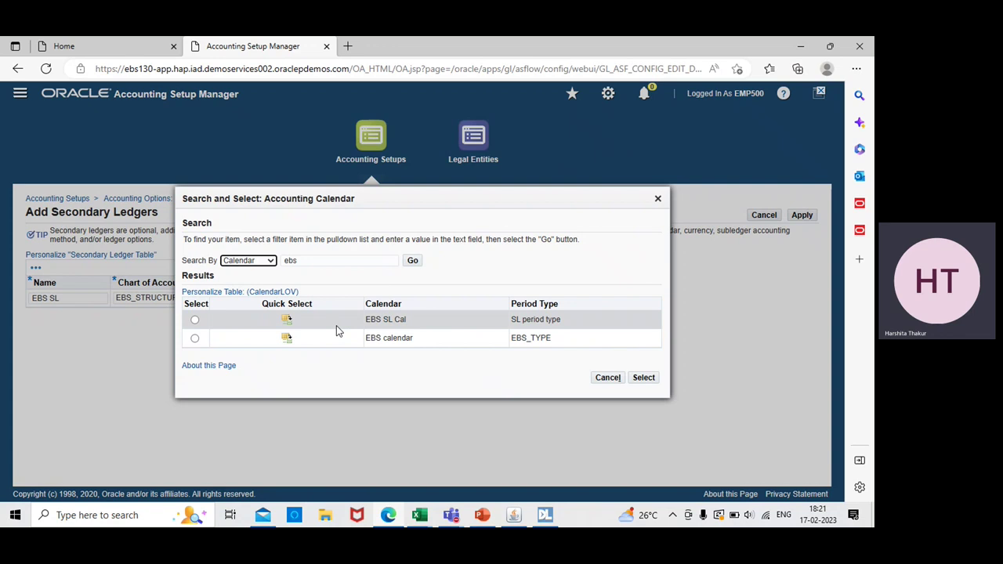
left_click(196, 322)
left_click(643, 376)
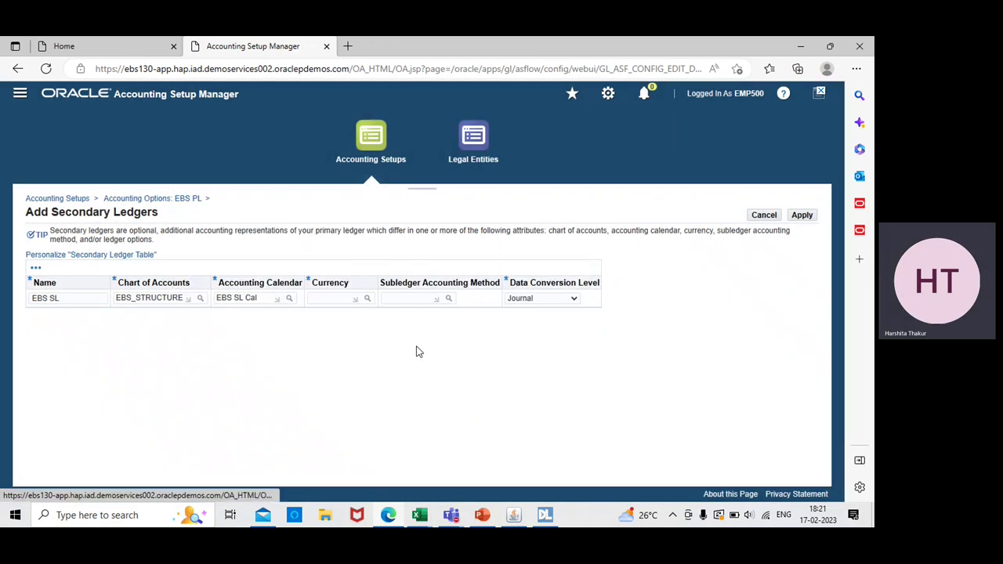
- Search currencies for 'usd' and set USD as the EBS SL ledger currency
left_click(366, 299)
left_click(459, 377)
type("usd")
key("Return")
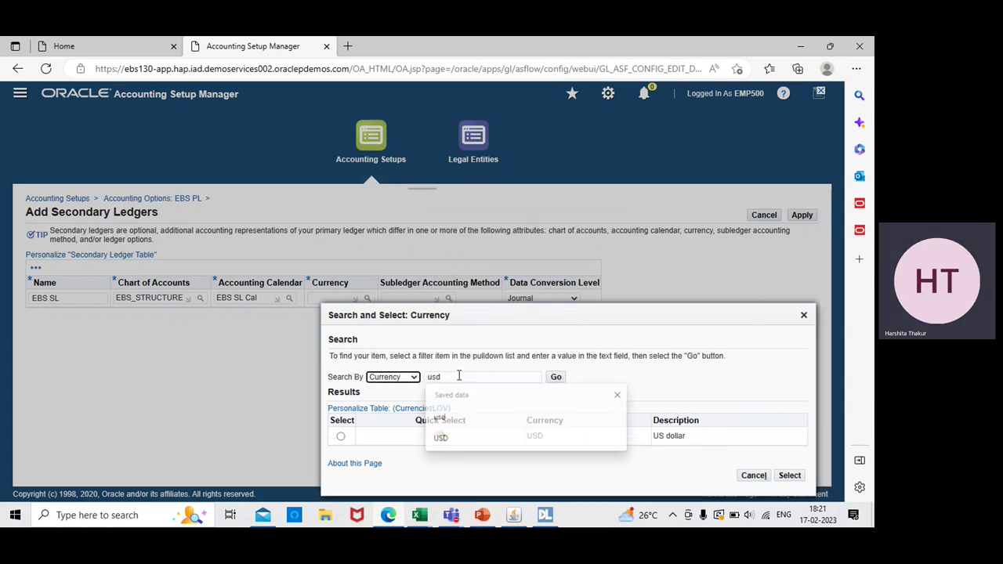
left_click(340, 437)
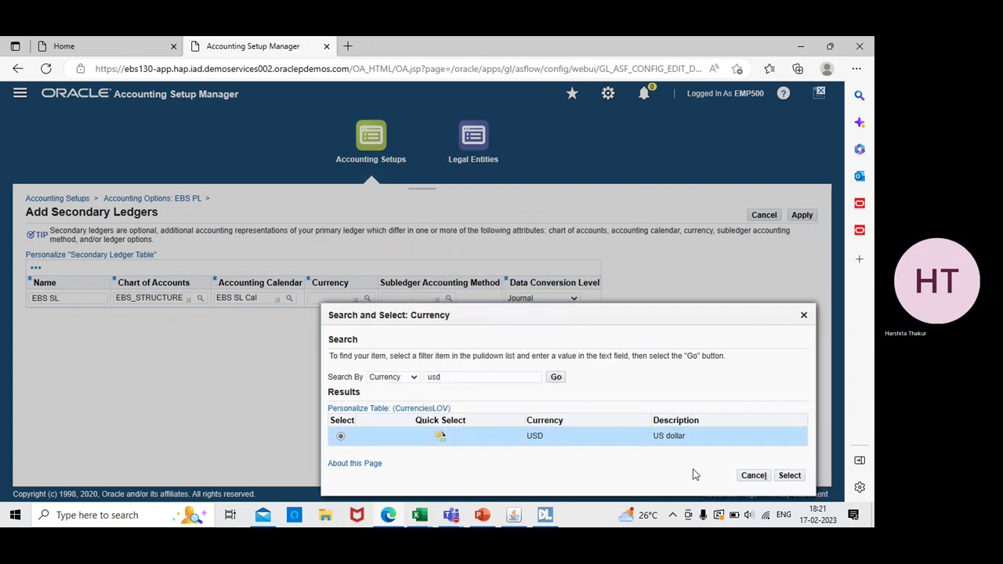
left_click(788, 476)
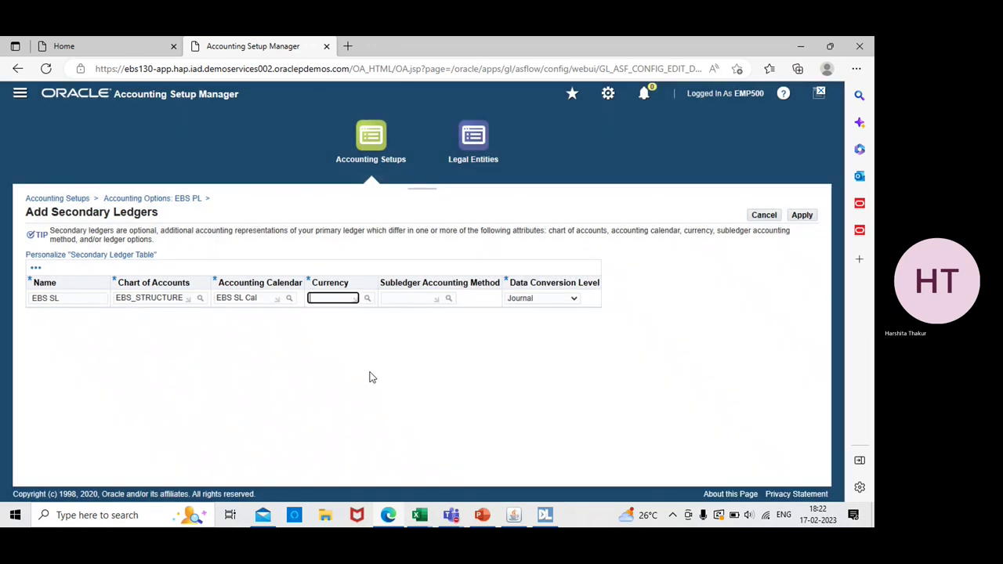
left_click(449, 300)
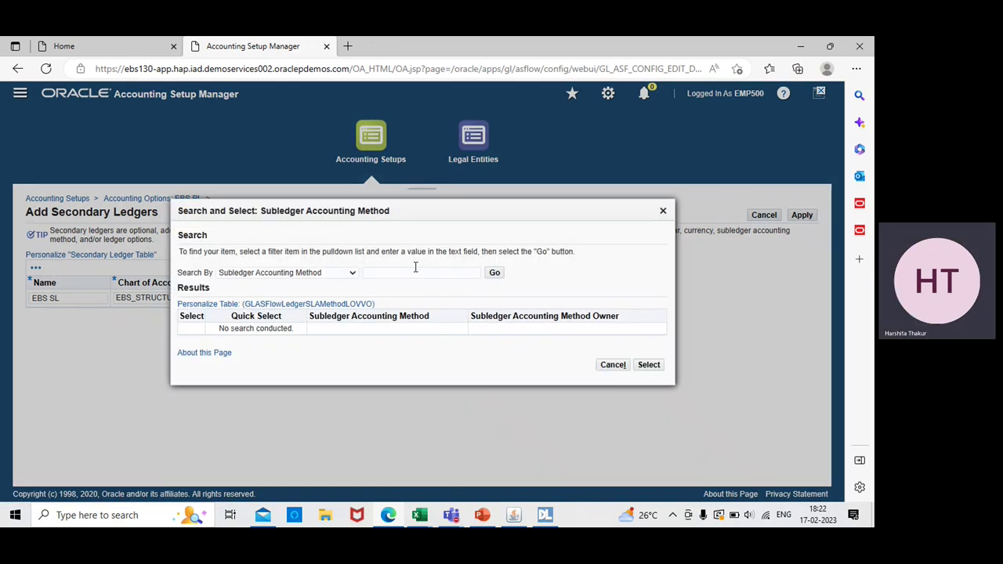
- Search accounting methods for 'standard acc' and assign Standard Accrual to EBS SL
left_click(415, 268)
type("standard acc")
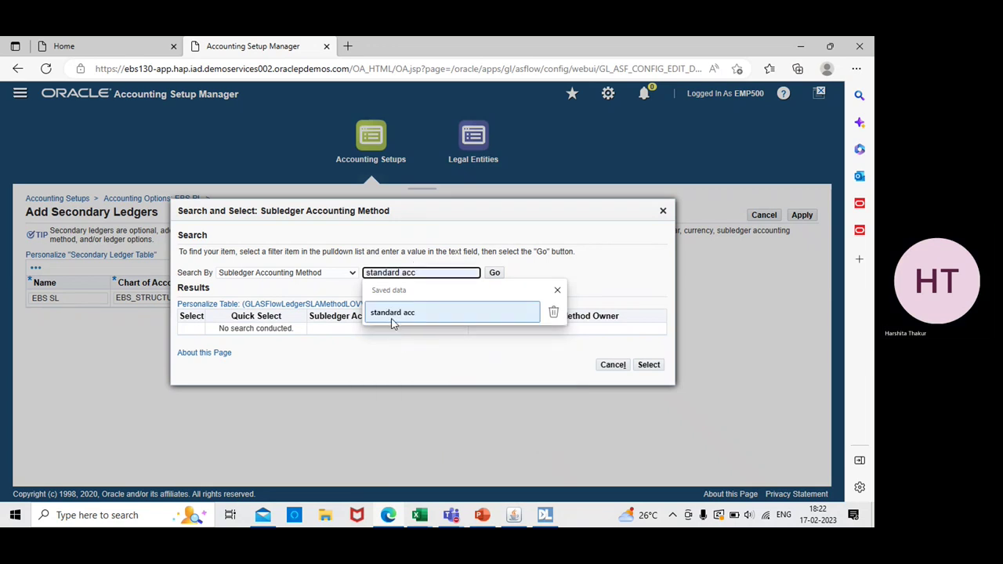
left_click(396, 313)
left_click(496, 273)
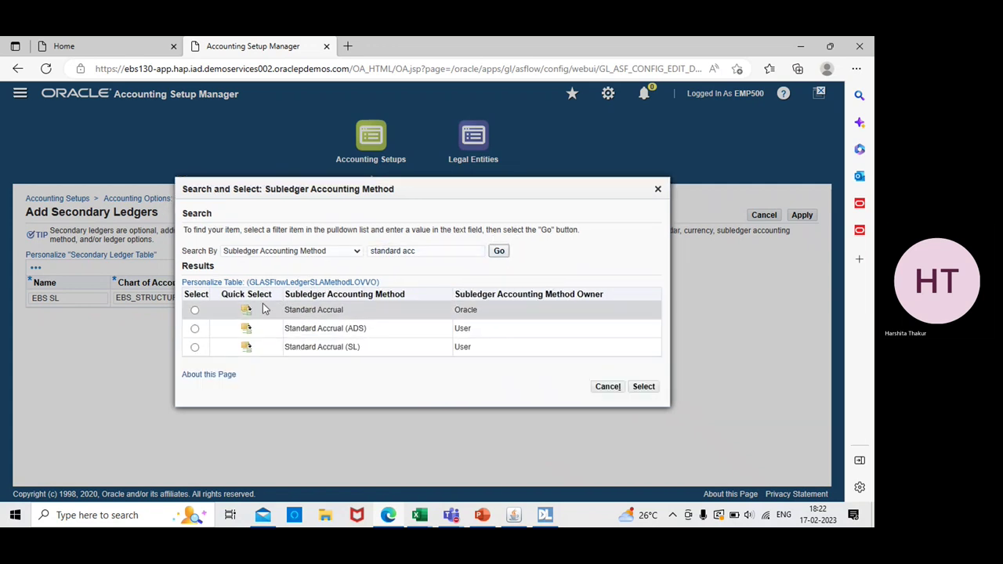
left_click(195, 310)
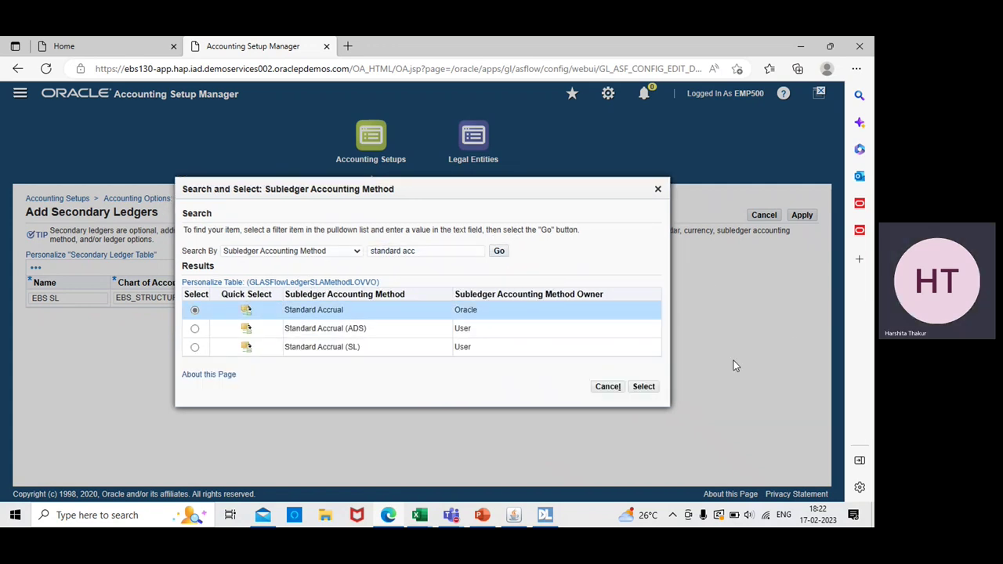
left_click(641, 386)
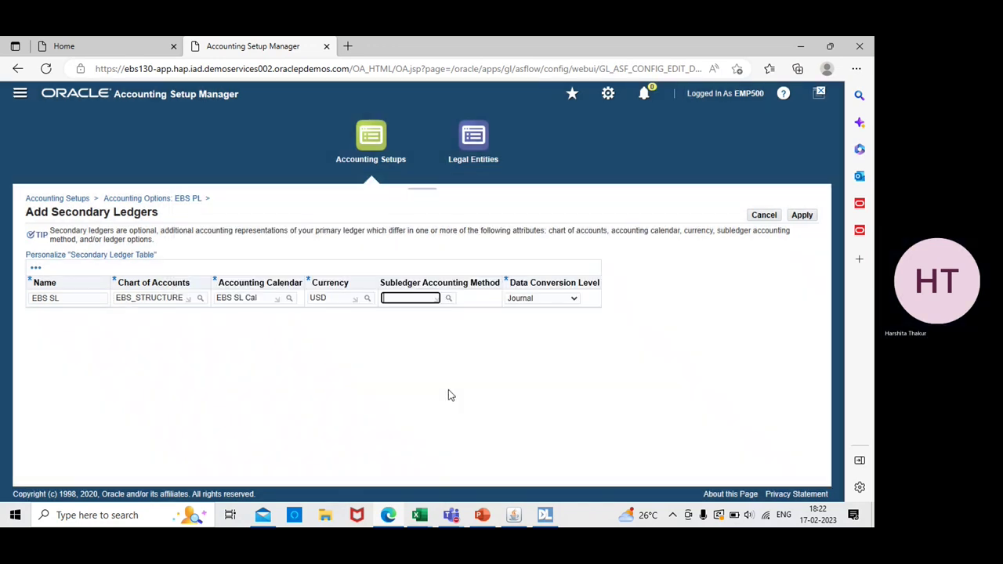
- Set the data conversion level to Subledger, then return to the Secondary Ledger slide in PowerPoint
left_click(574, 301)
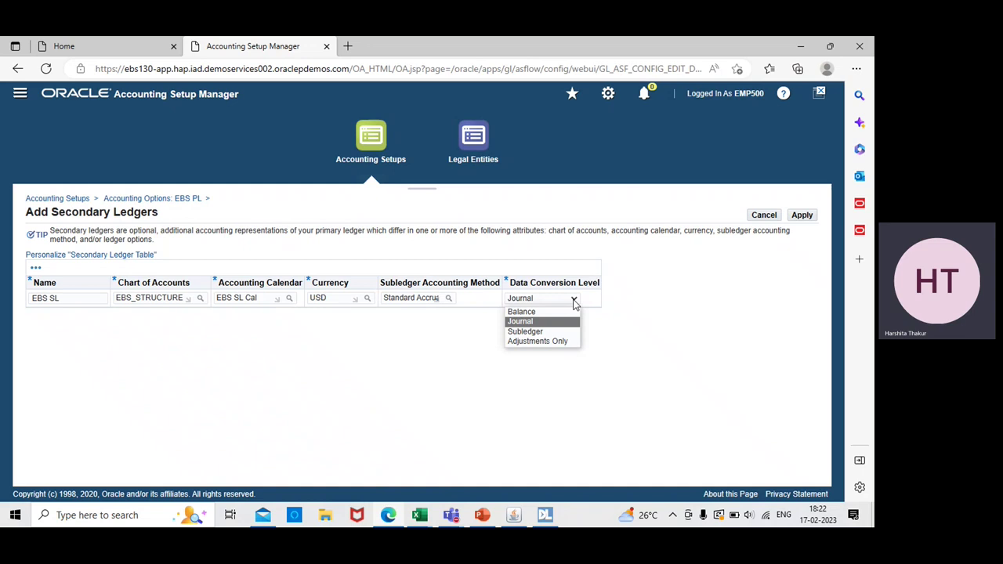
left_click(550, 330)
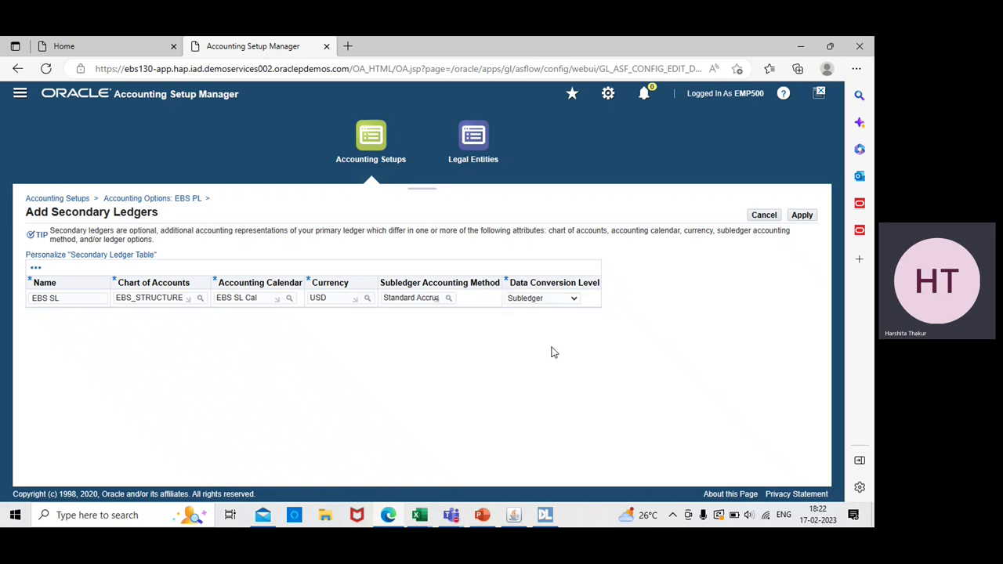
left_click(482, 515)
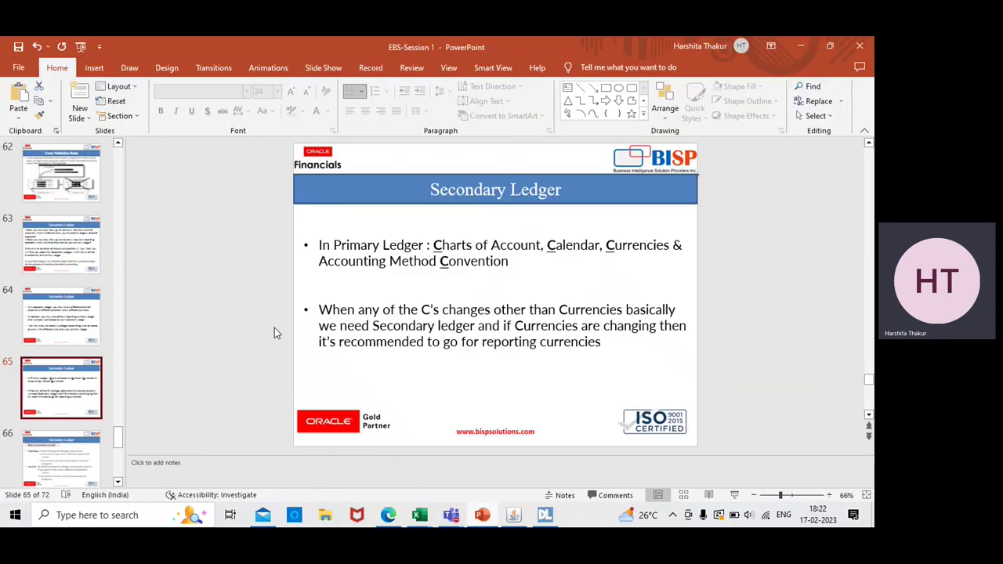
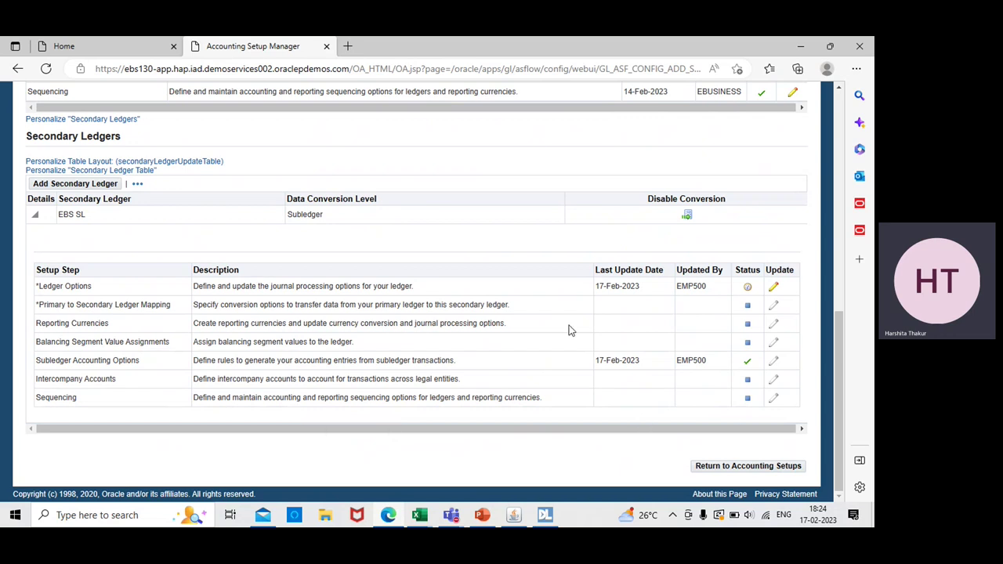
- Open EBS SL's ledger definition, review its EBS SL Cal calendar and JAN-23 first period, and continue
left_click(774, 290)
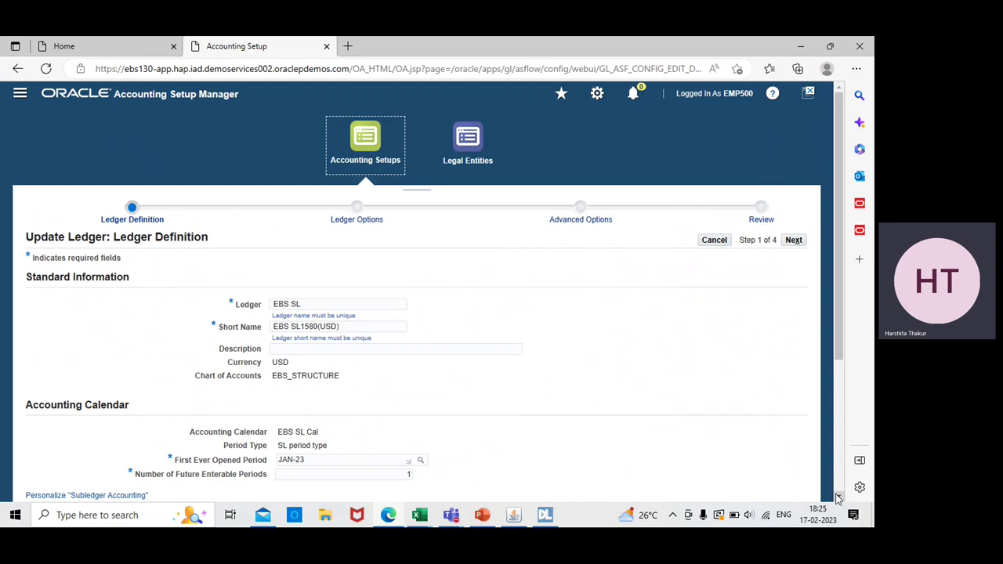
scroll(837, 494, "down", 2)
scroll(838, 494, "down", 1)
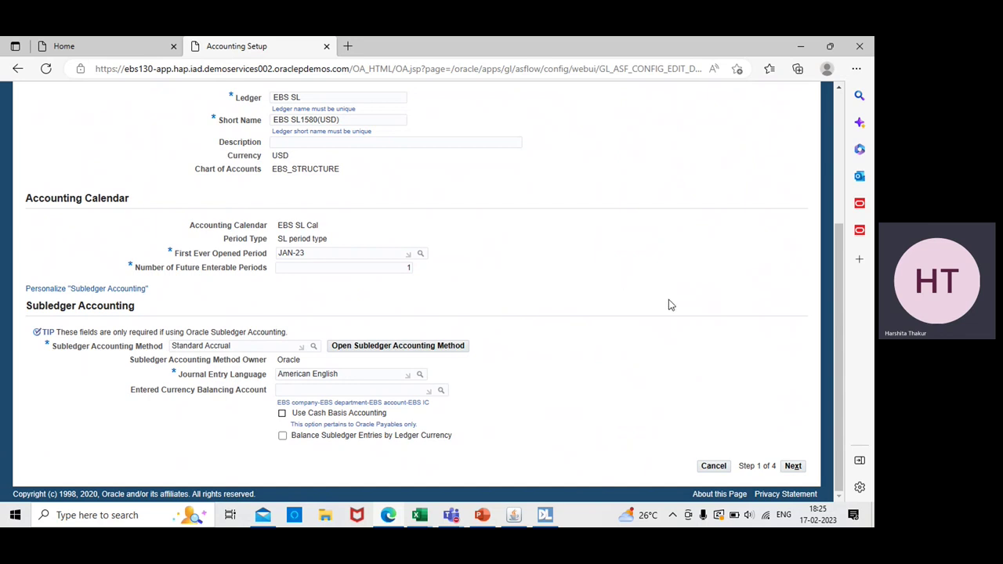
left_click(837, 129)
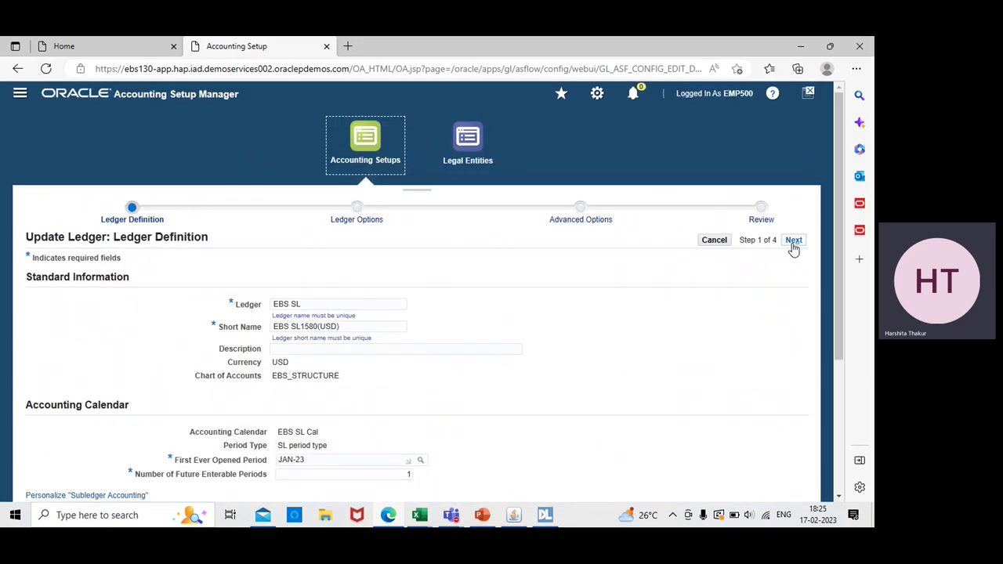
left_click(793, 240)
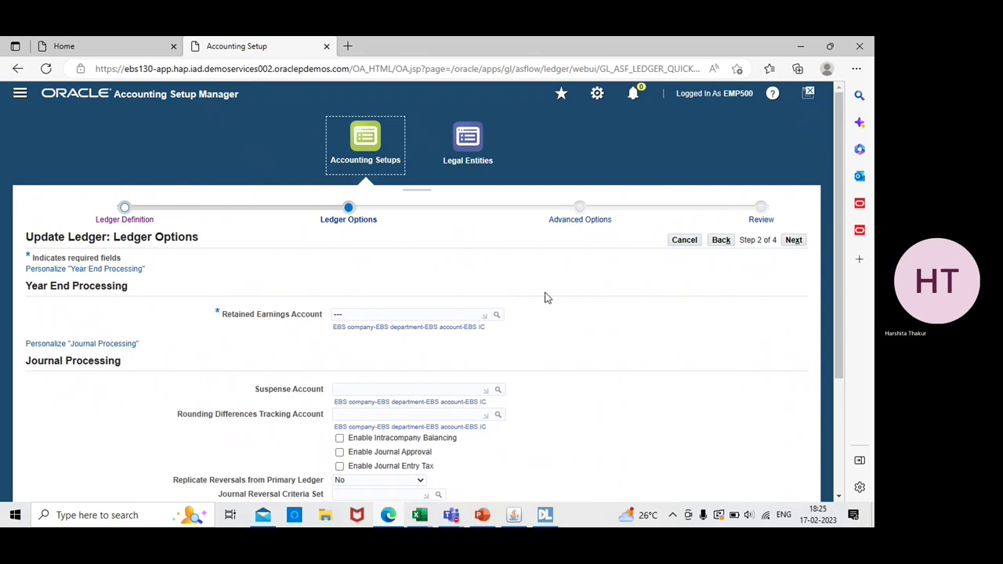
- In the Retained Earnings Account lookup, pick company 10 and department 000
left_click(497, 318)
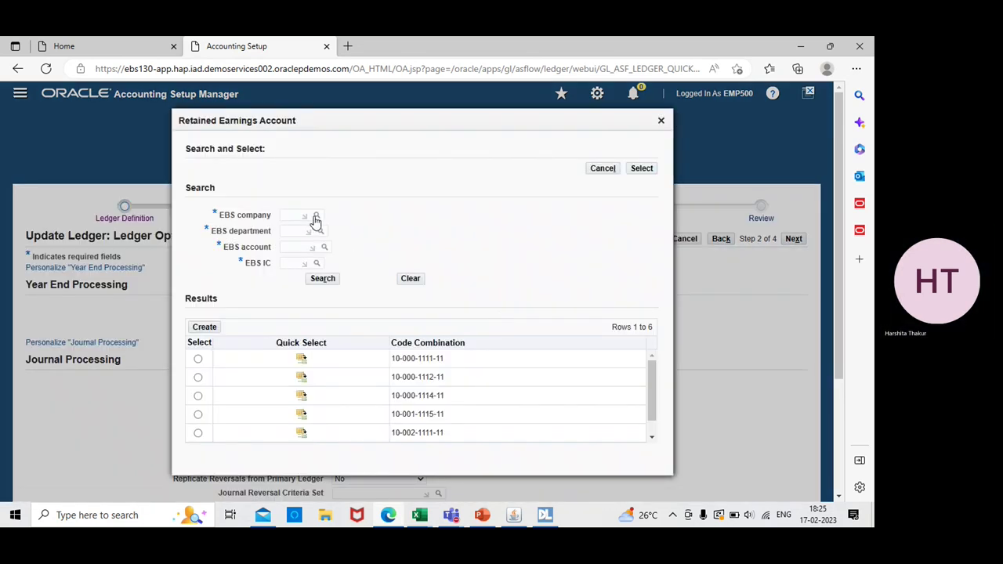
left_click(316, 217)
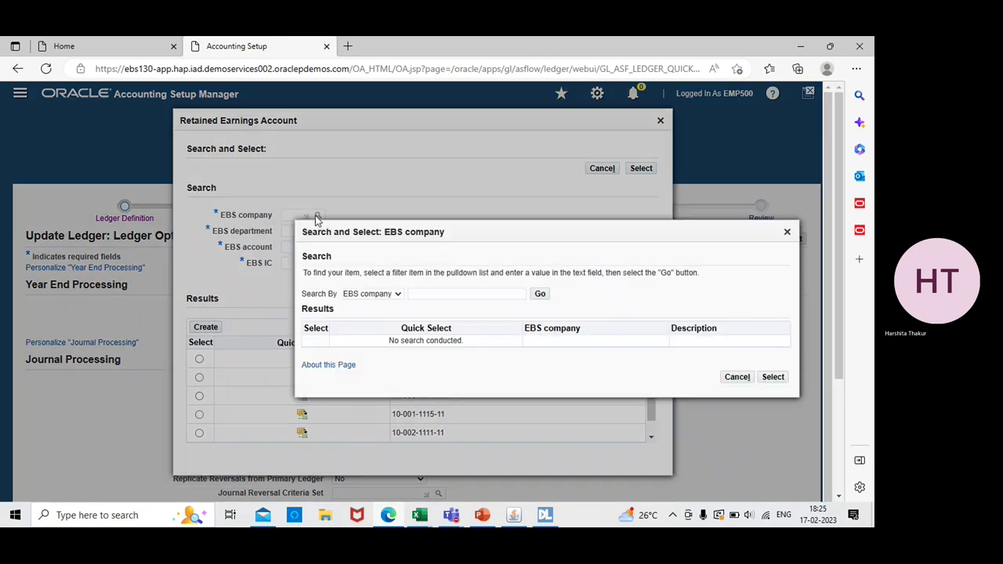
left_click(540, 293)
left_click(315, 344)
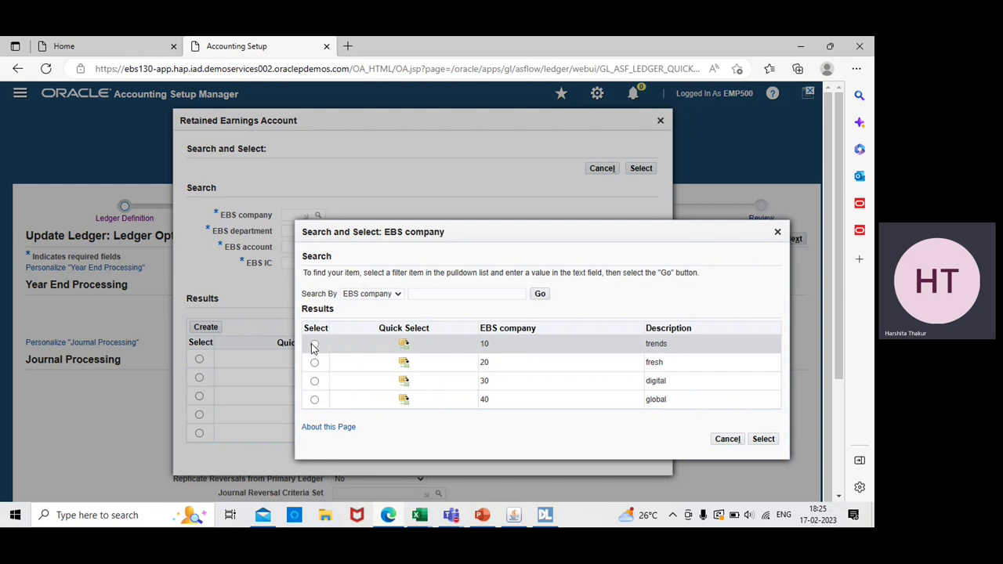
left_click(771, 444)
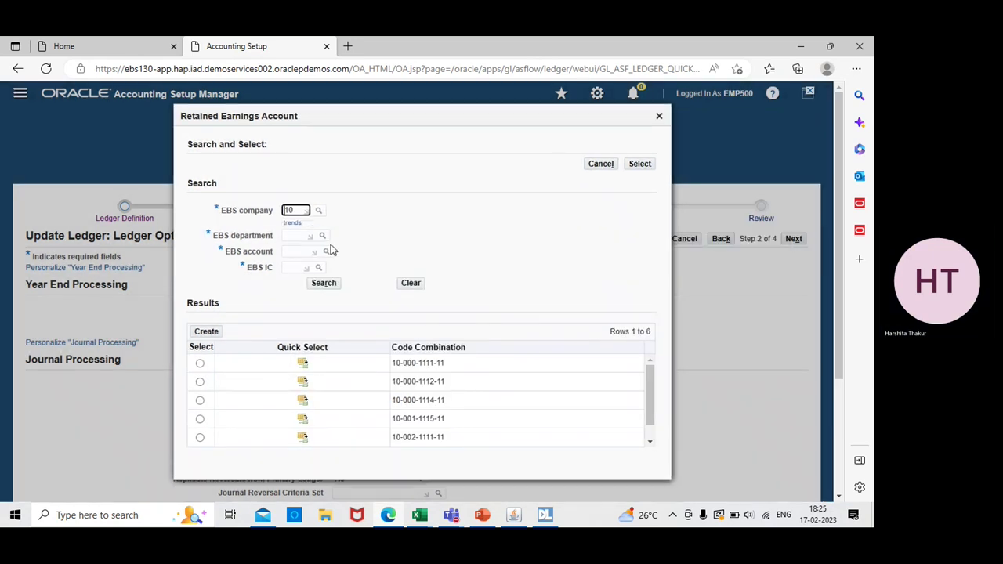
left_click(322, 237)
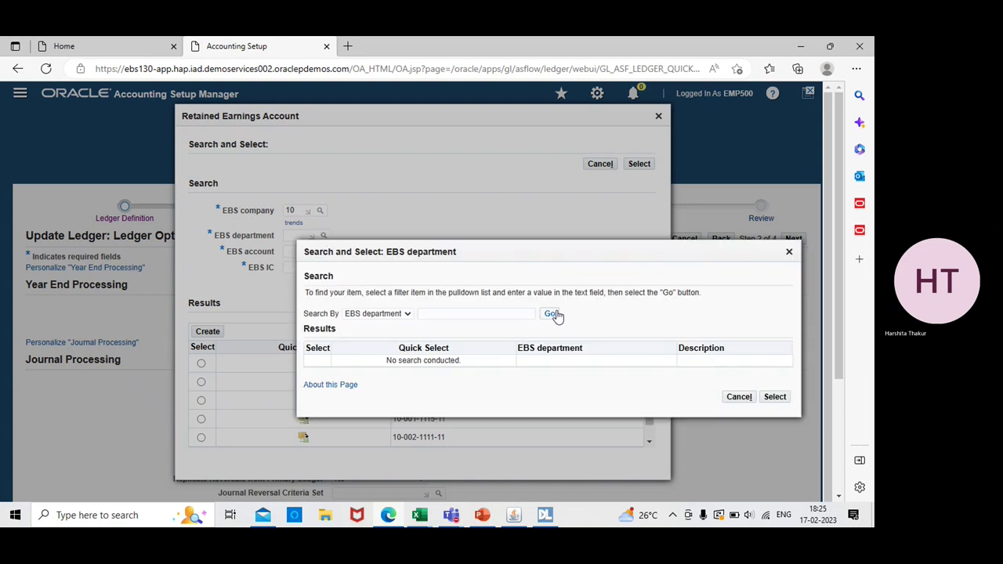
left_click(551, 315)
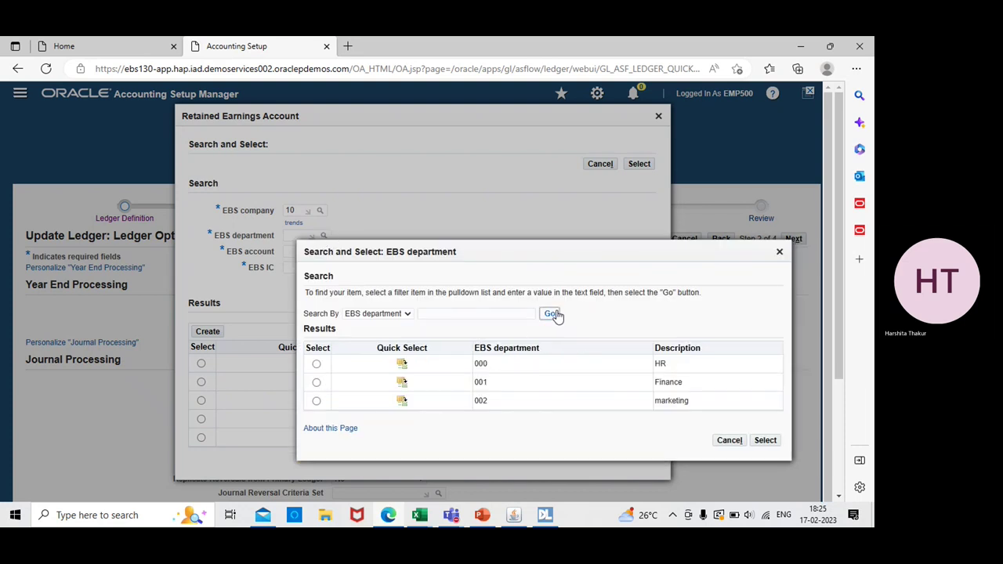
left_click(316, 364)
left_click(777, 441)
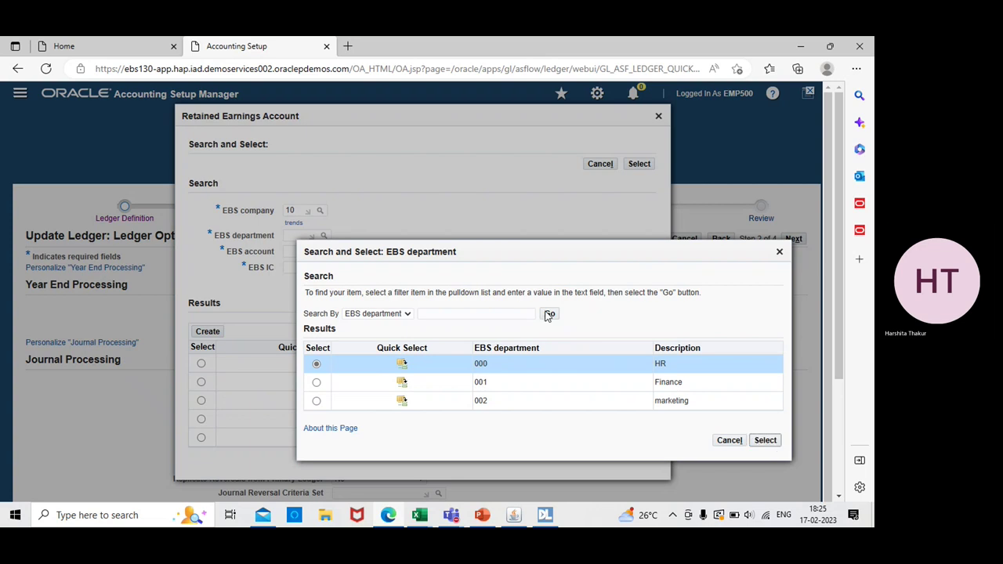
- Pick account segment 1115 and intercompany segment 11
left_click(329, 258)
left_click(410, 277)
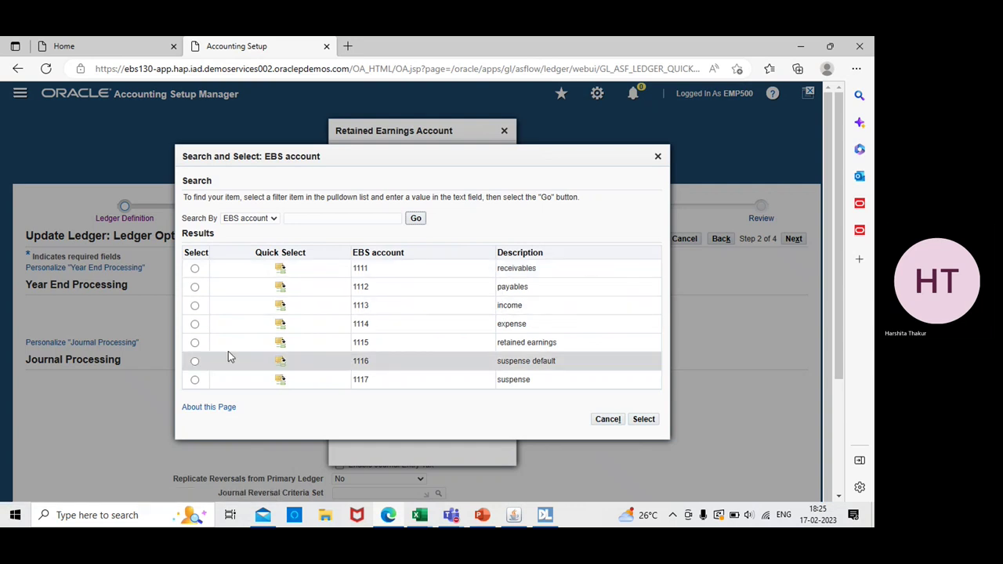
left_click(195, 343)
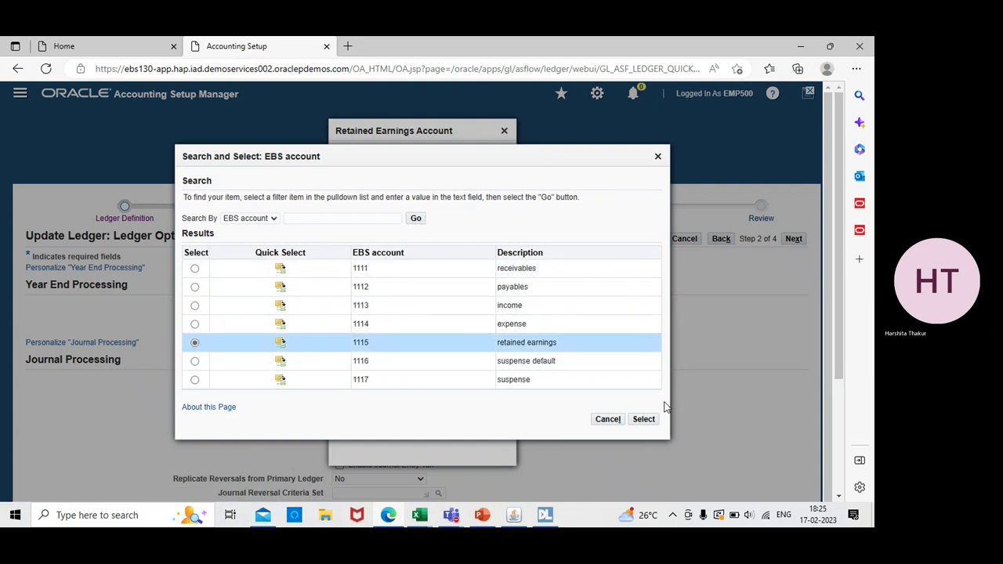
left_click(643, 419)
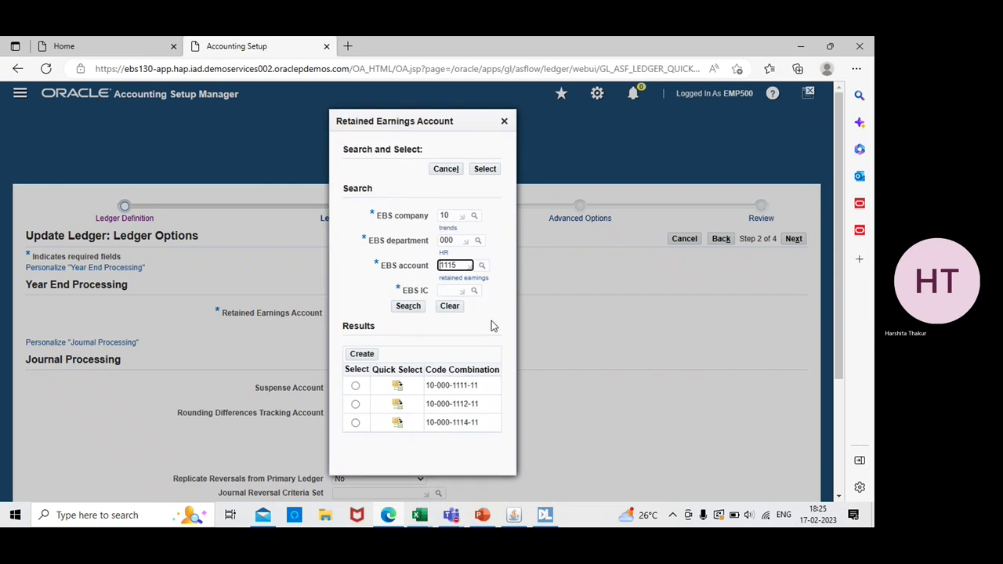
left_click(474, 307)
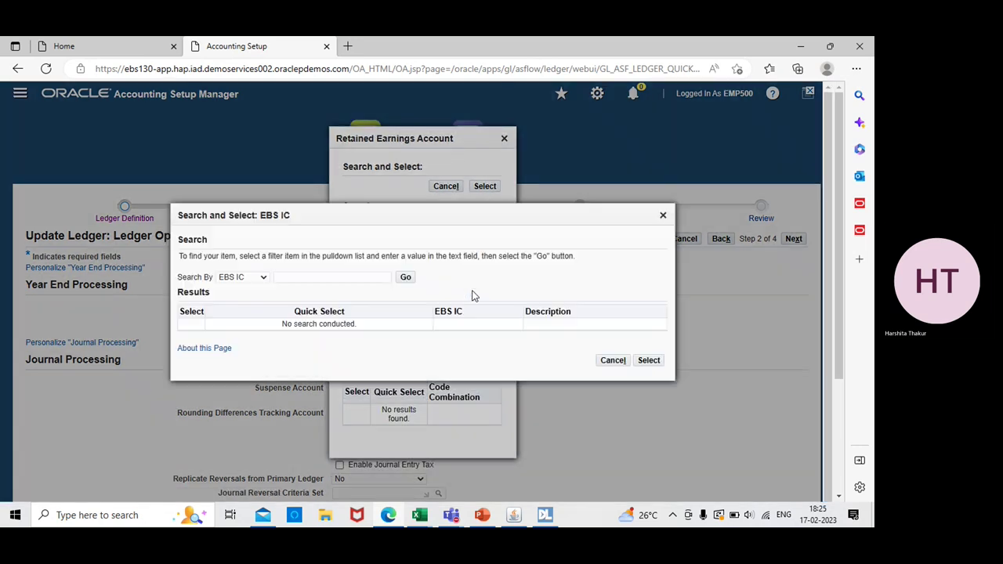
left_click(406, 279)
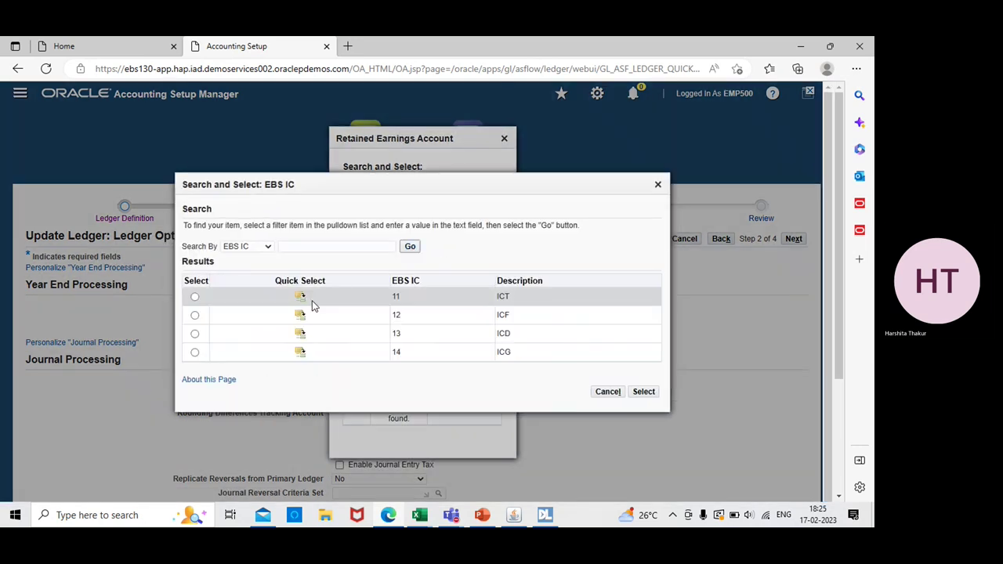
left_click(194, 297)
left_click(642, 392)
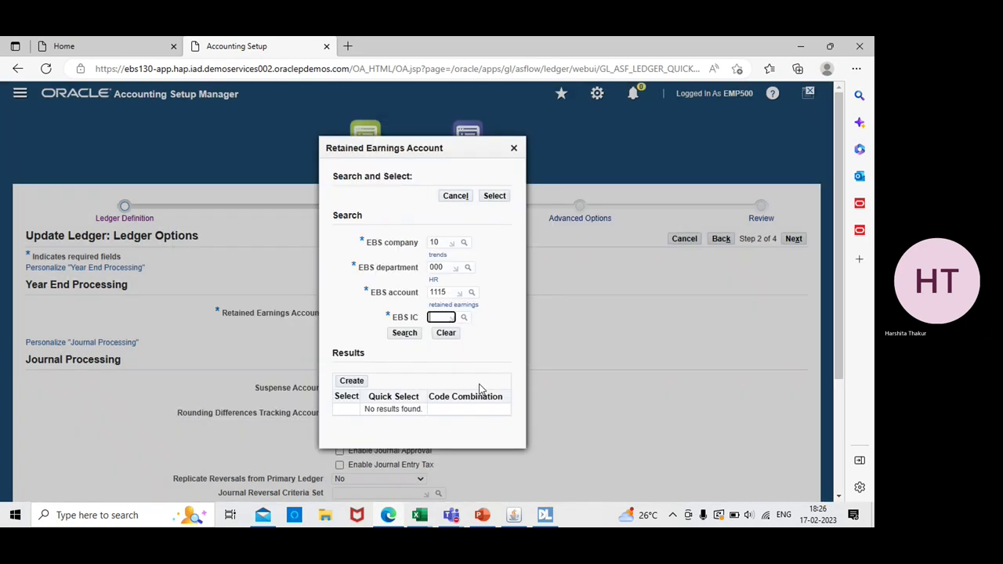
left_click(407, 337)
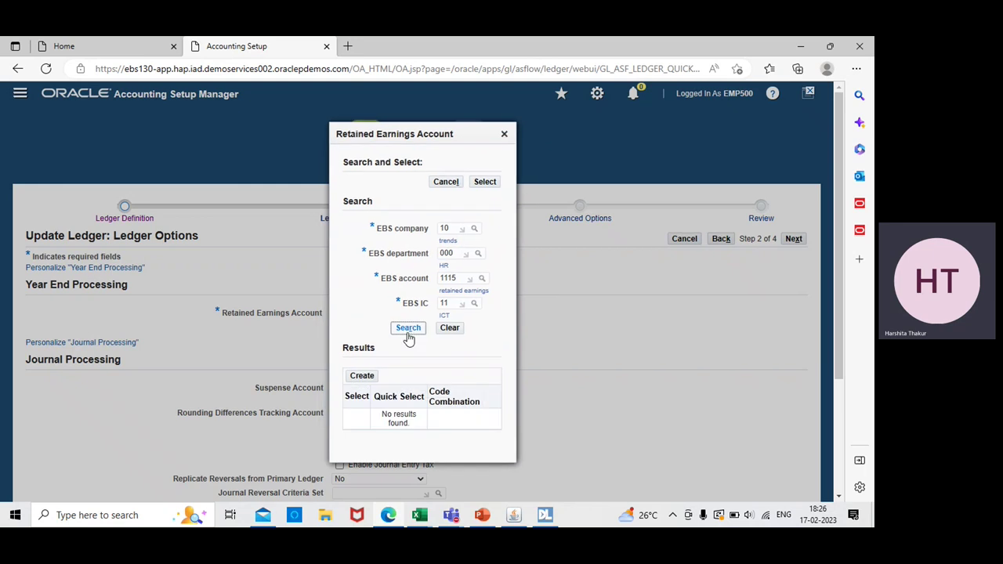
left_click(364, 377)
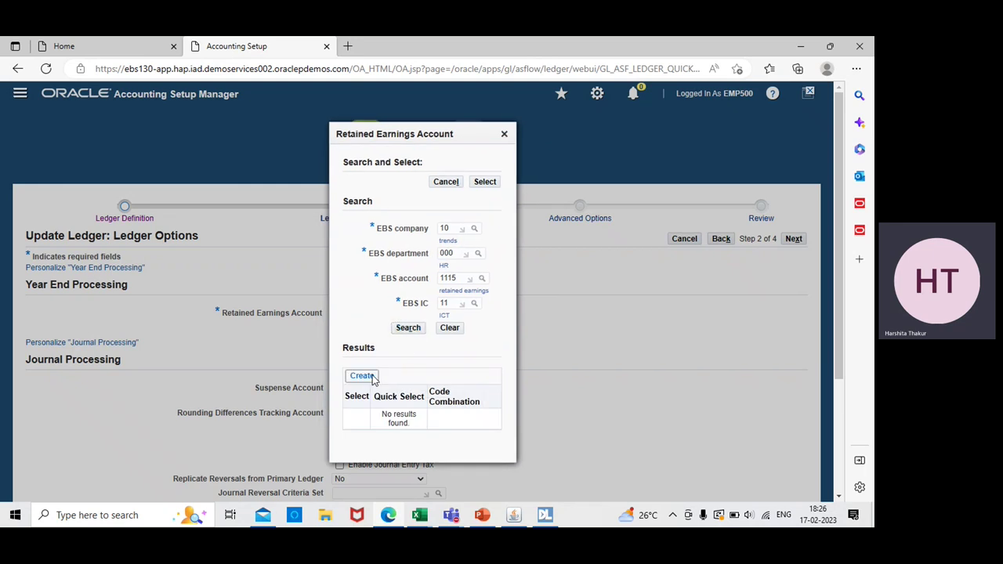
left_click(484, 189)
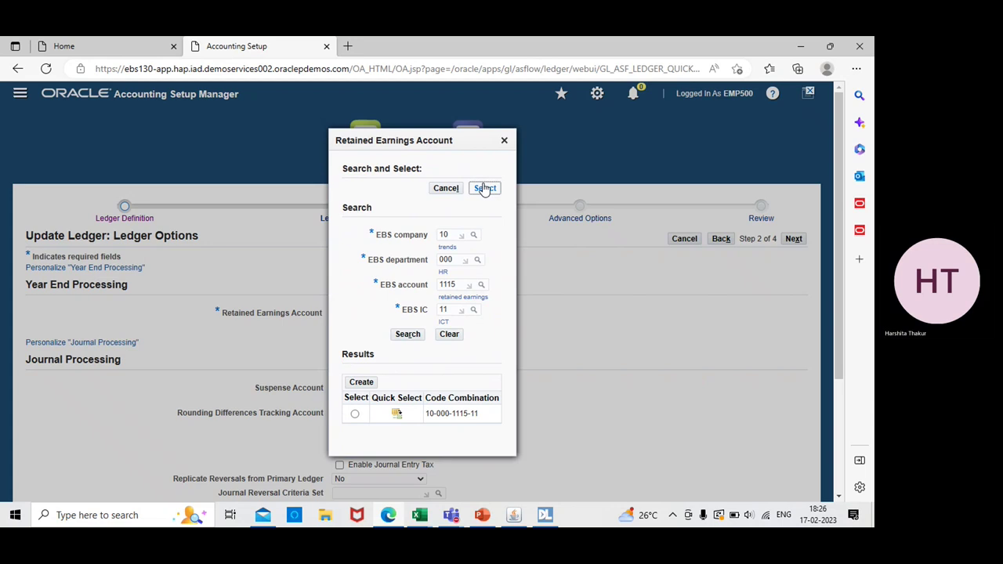
left_click(485, 193)
left_click(354, 413)
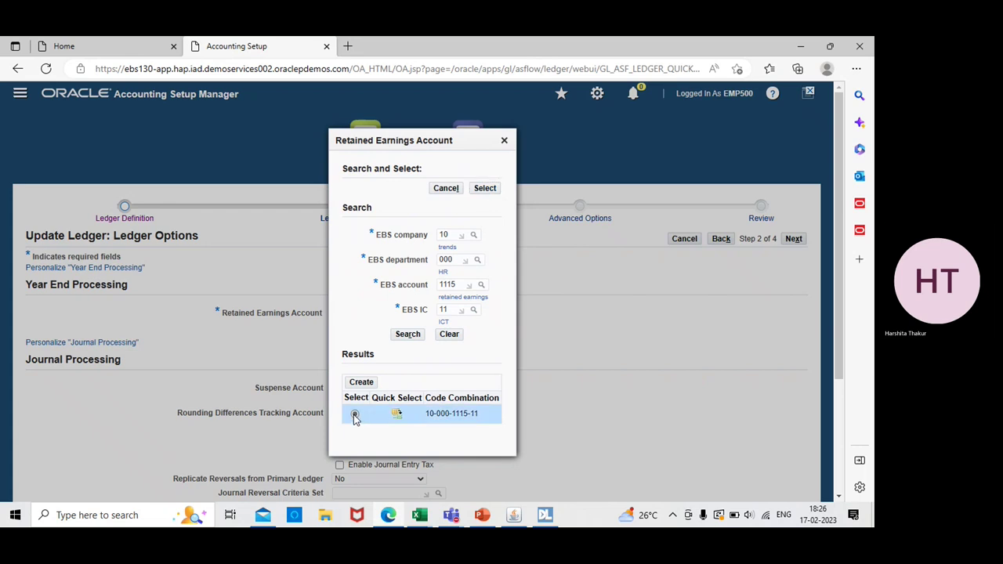
left_click(485, 194)
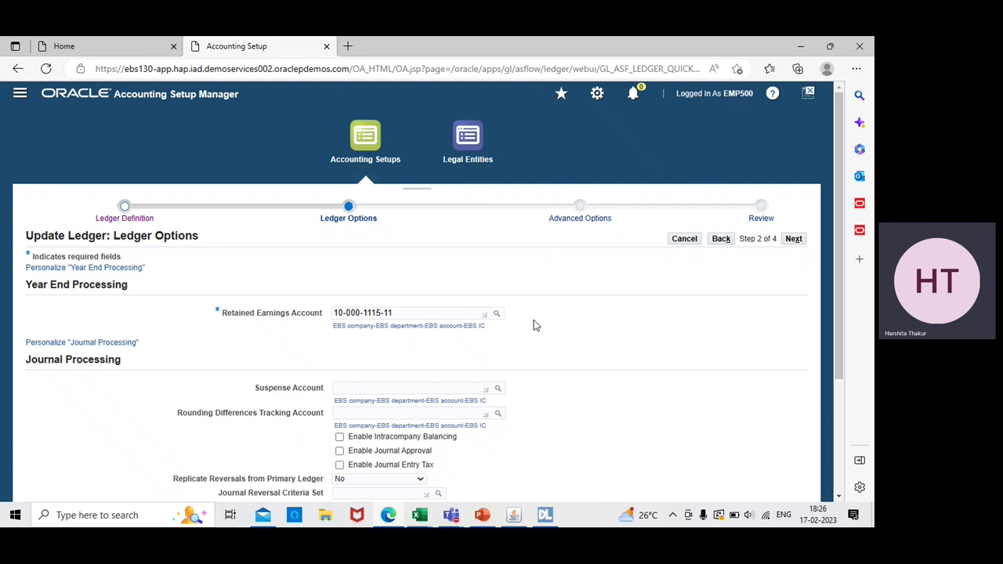
left_click(838, 497)
- Move from Ledger Options through Advanced Options to EBS SL's Review Ledger page
left_click(838, 498)
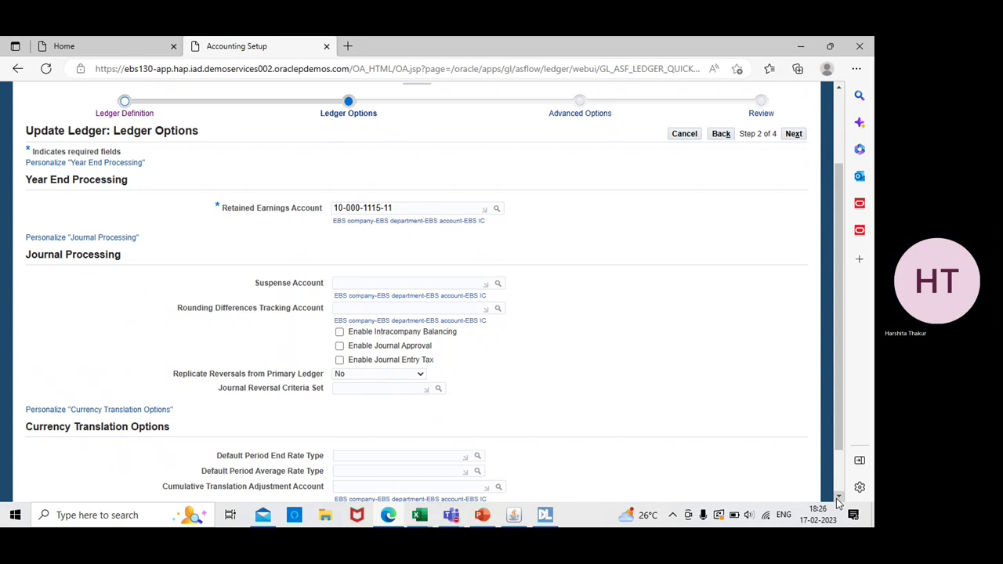
left_click(838, 499)
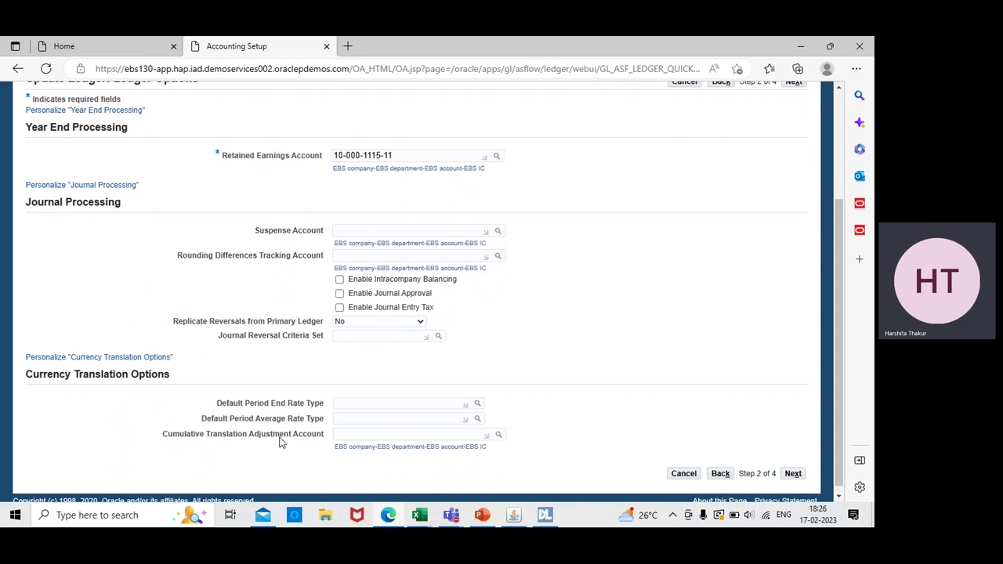
left_click(836, 131)
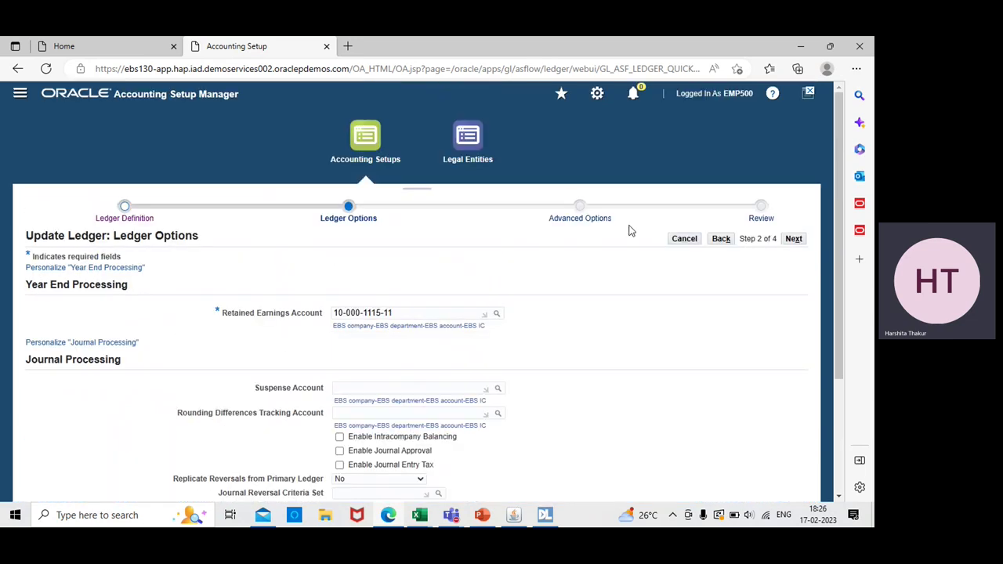
left_click(793, 239)
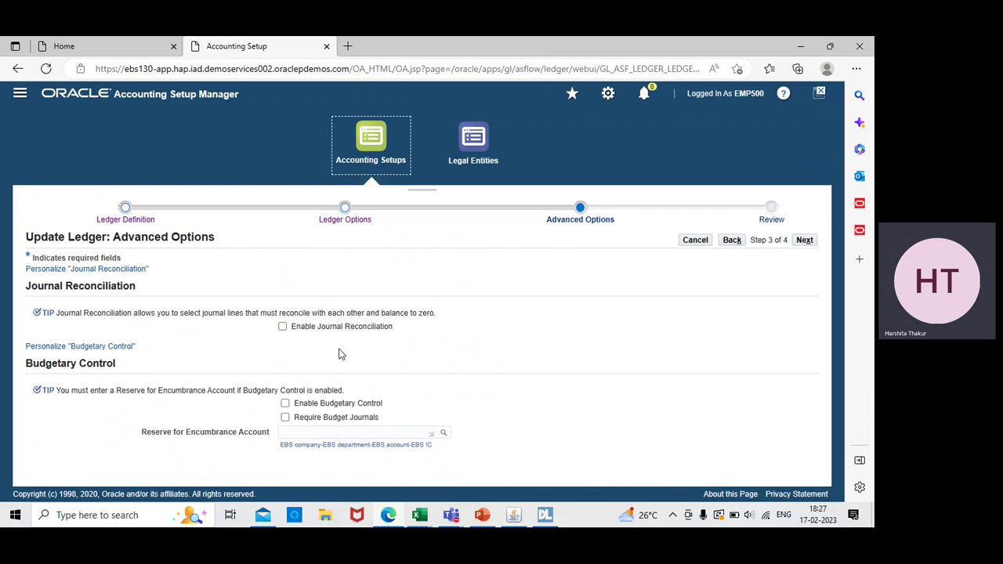
left_click(803, 240)
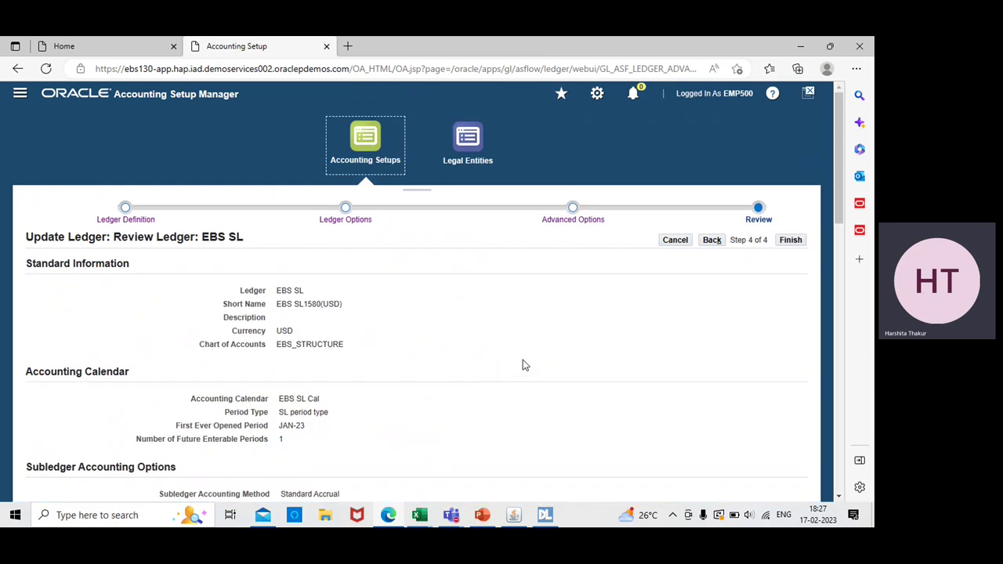
left_click(838, 497)
- Finish the EBS SL ledger update and scroll to the Secondary Ledgers setup steps
left_click_drag(838, 500, 838, 500)
left_click(790, 466)
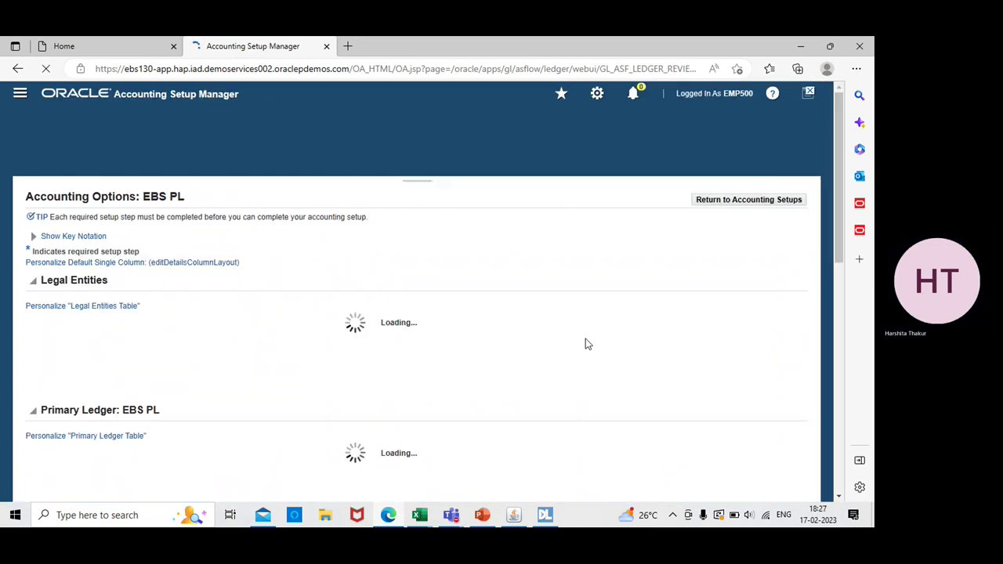
left_click_drag(838, 459, 837, 459)
left_click(838, 457)
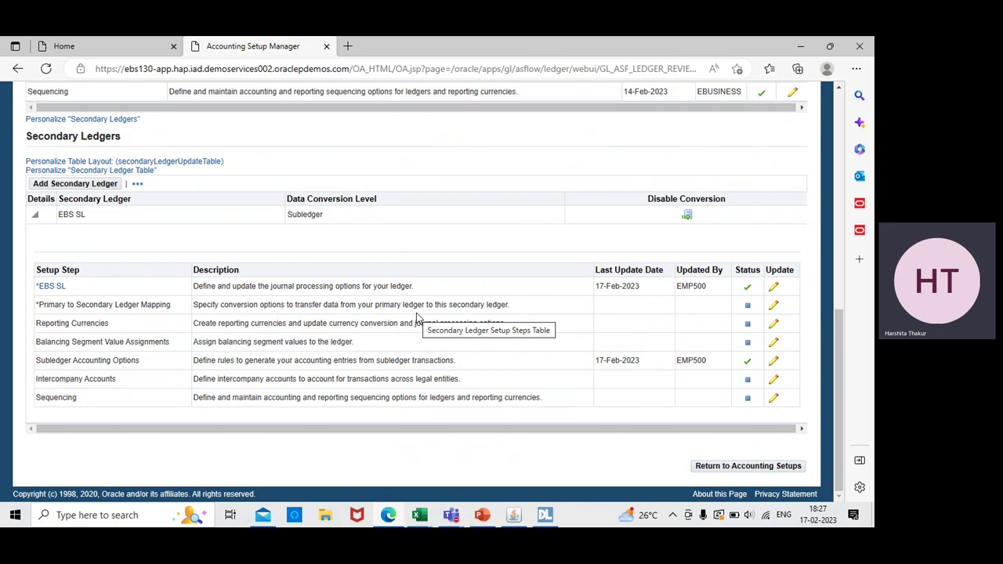
- Keep Post Journals Automatically and Retain Journal Creator at Yes in EBS SL's mapping, then view the slides
left_click(773, 308)
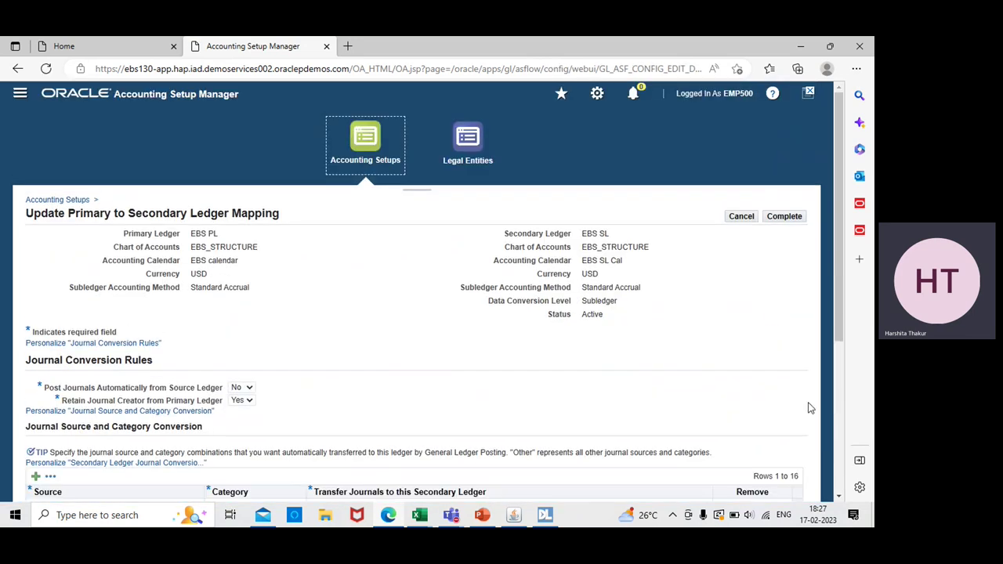
left_click(840, 496)
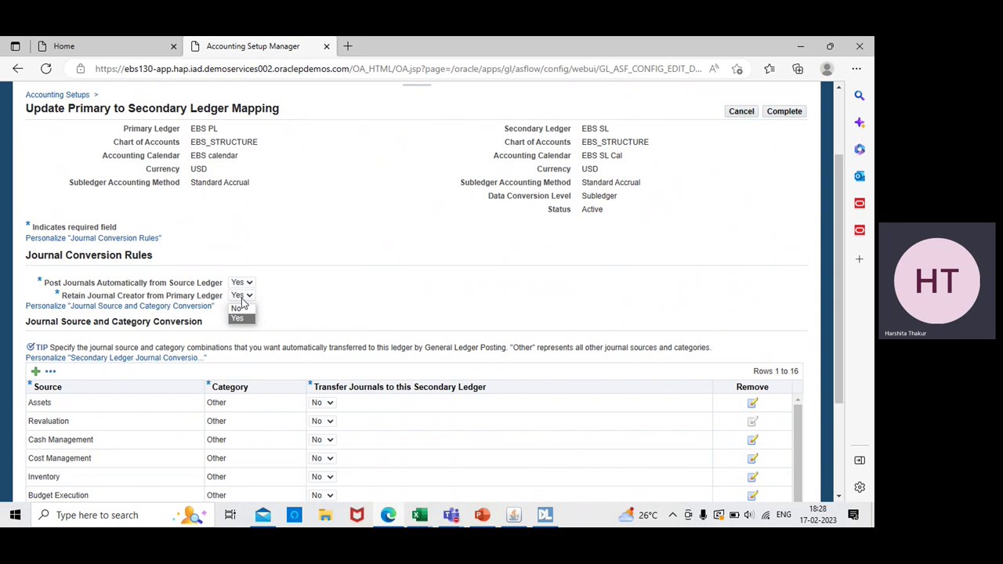
left_click(243, 302)
left_click(294, 303)
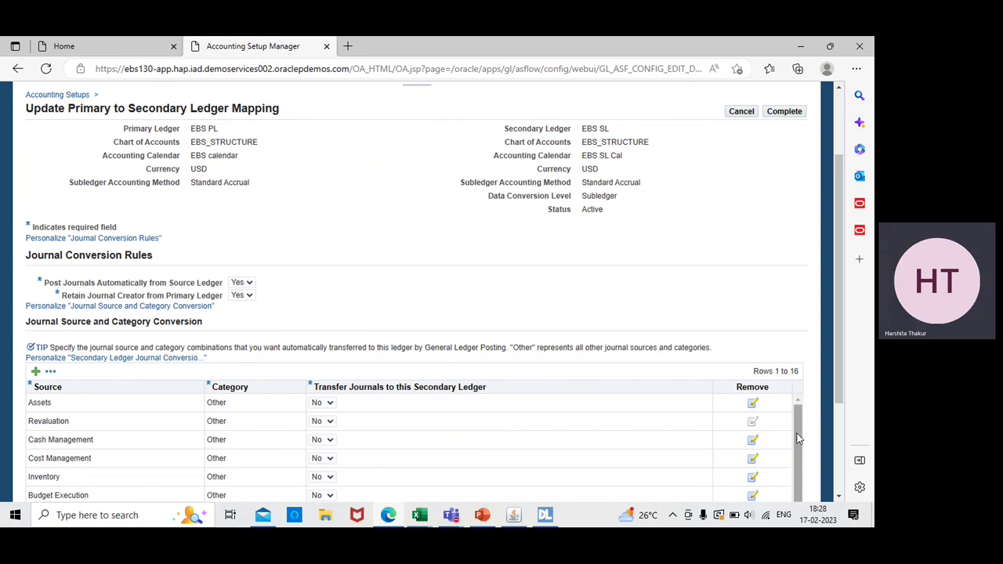
left_click(838, 497)
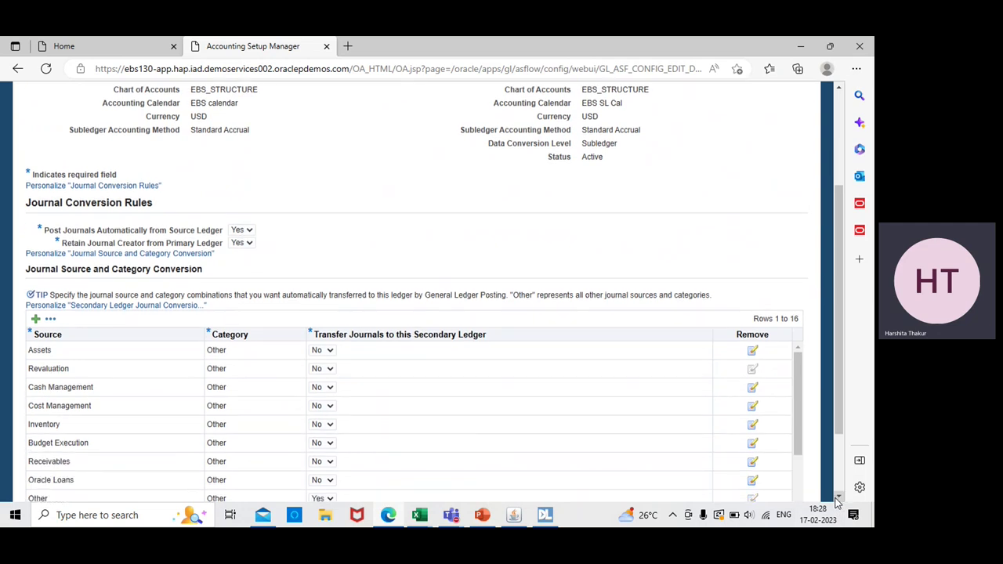
left_click(484, 517)
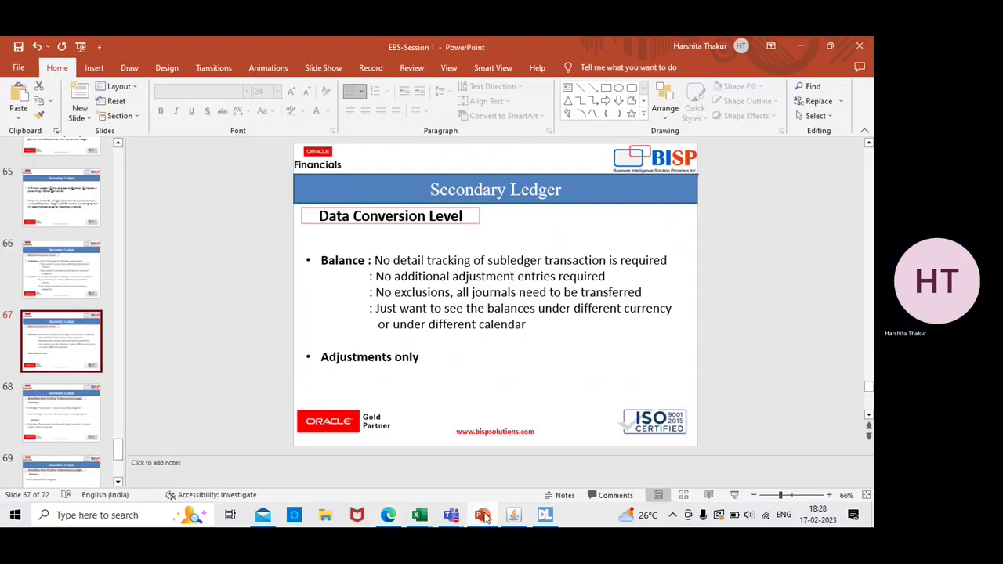
- Show slide 66 on Subledger and Journal conversion levels, then return to Accounting Setup Manager
left_click(50, 278)
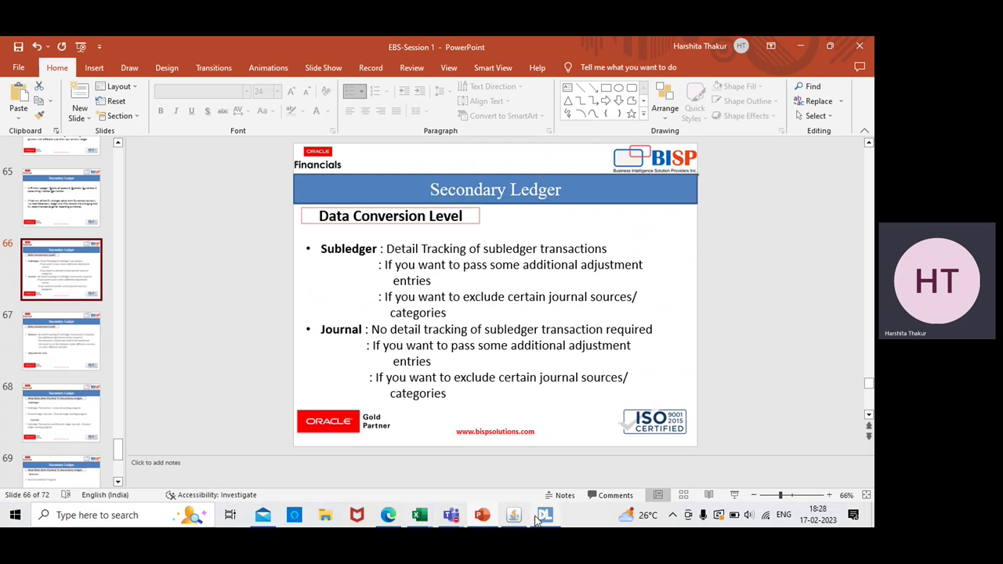
mouse_move(536, 520)
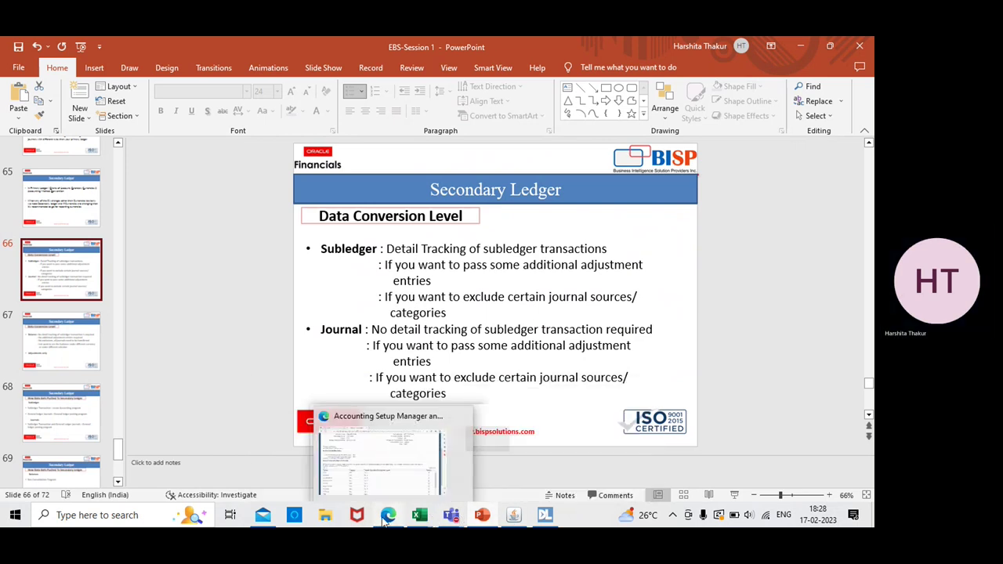
left_click(376, 451)
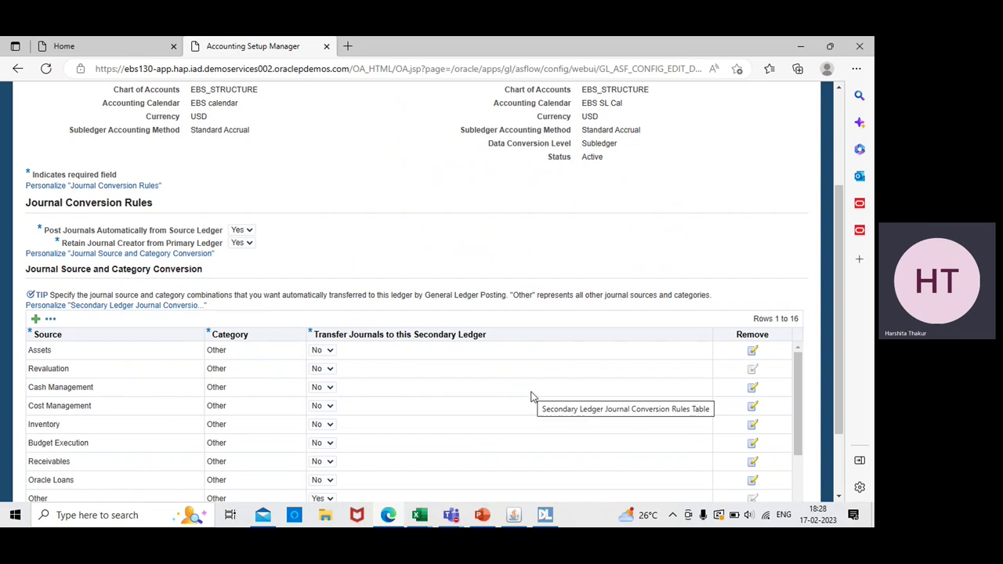
- Complete the primary-to-secondary ledger mapping and open EBS SL's Reporting Currencies step
left_click(838, 497)
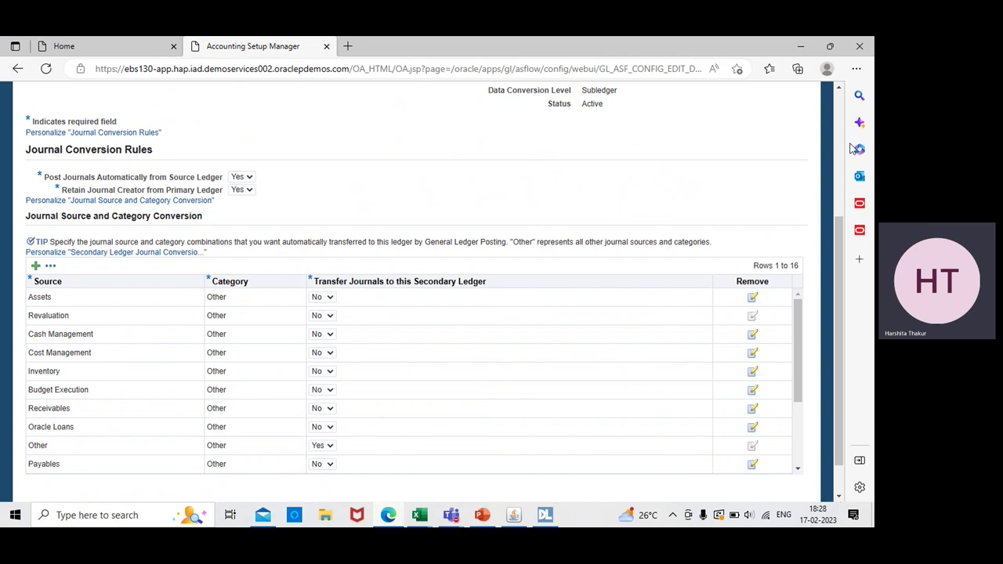
left_click(840, 111)
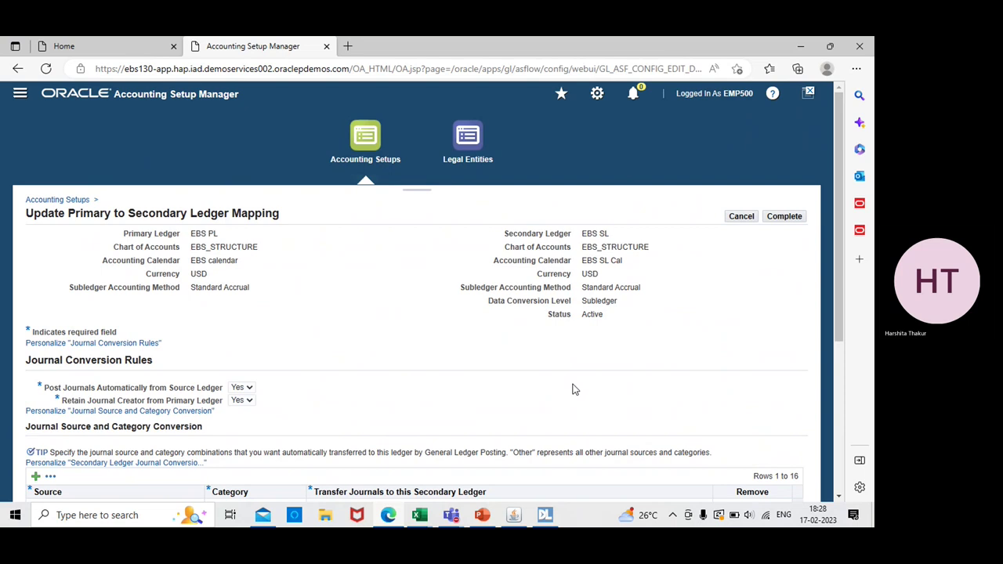
left_click(794, 216)
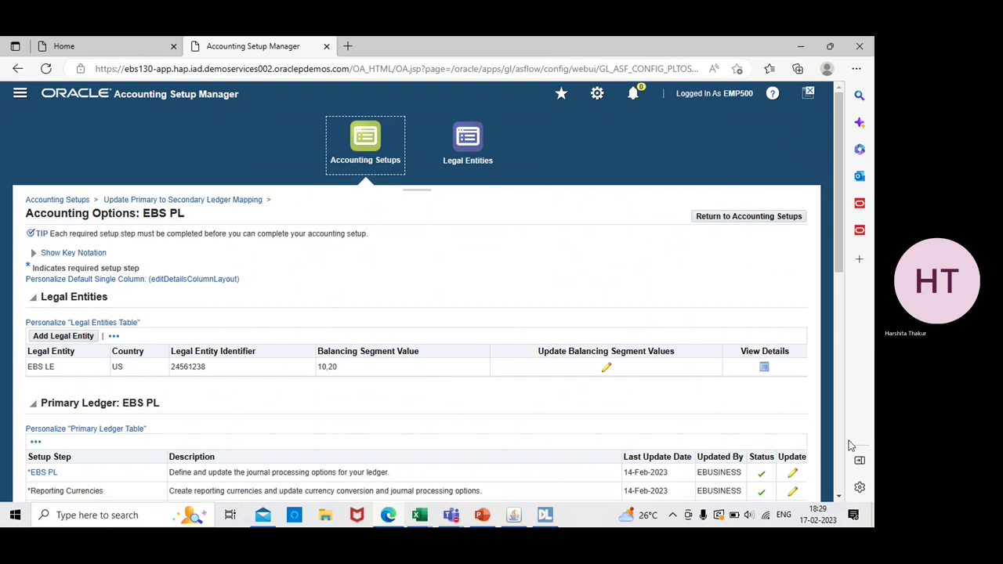
left_click(839, 472)
left_click(839, 474)
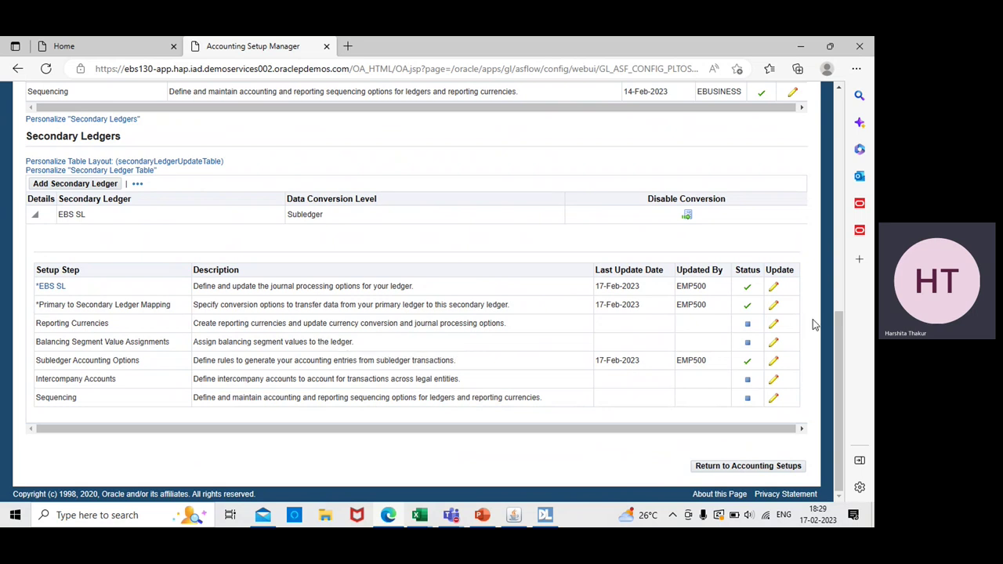
left_click(774, 325)
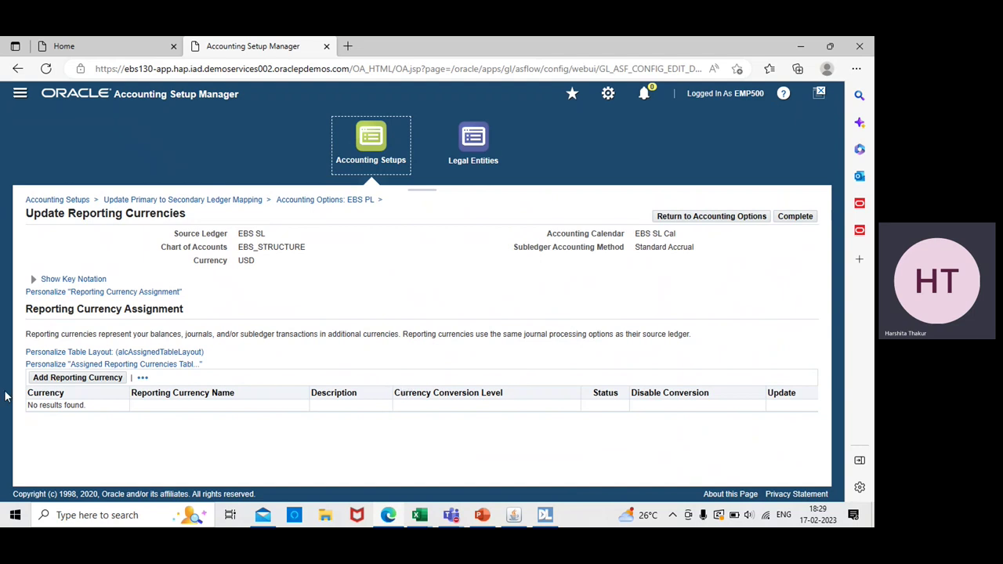
- Check the Balance conversion level, cancel adding a reporting currency, and complete the step
left_click(94, 379)
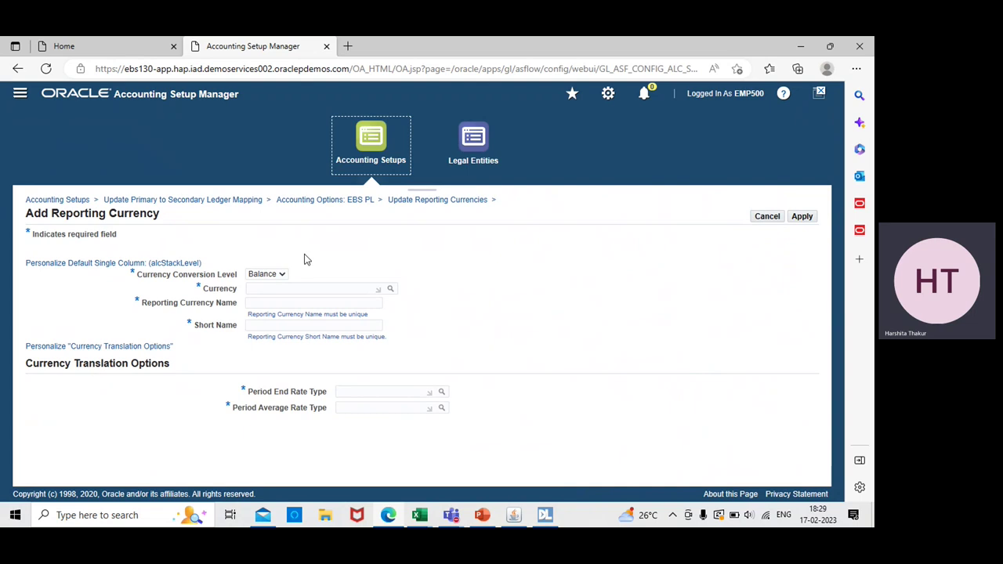
left_click(281, 274)
left_click(282, 275)
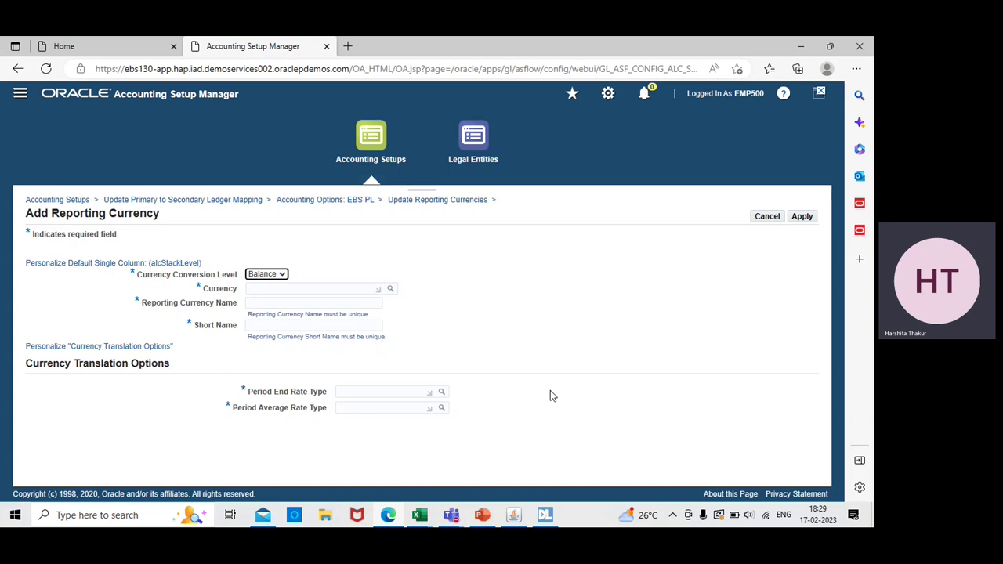
left_click(764, 218)
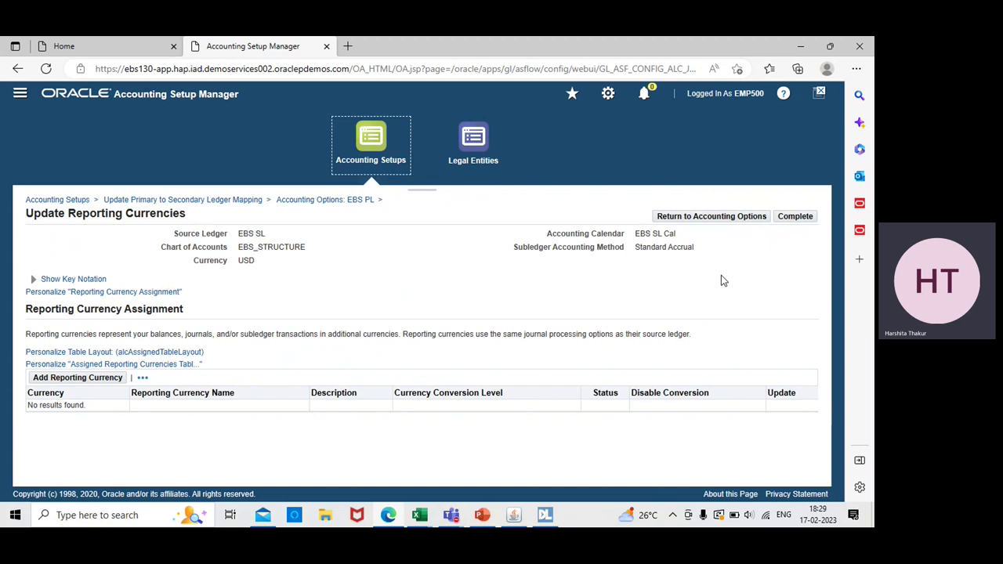
left_click(793, 217)
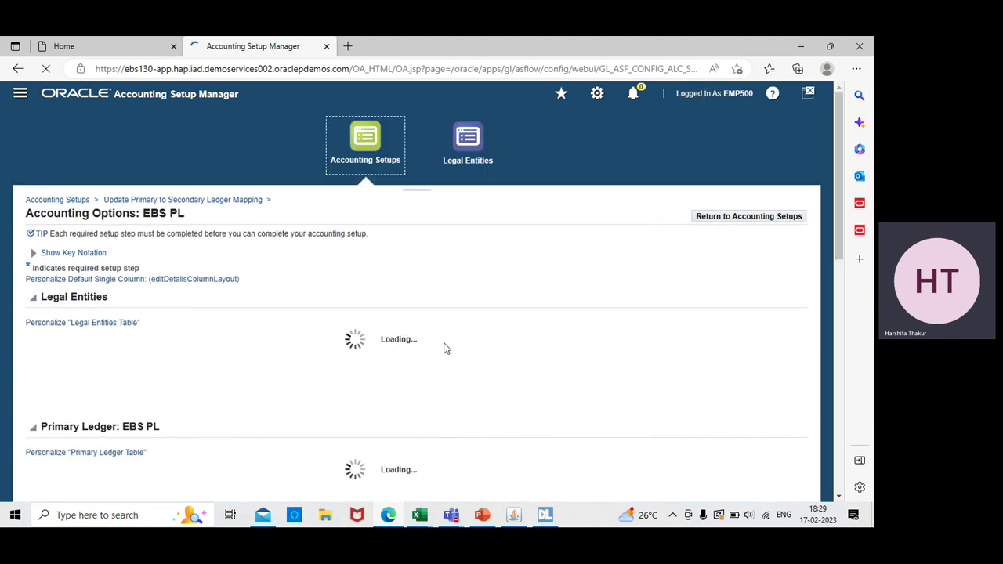
scroll(844, 489, "down", 10)
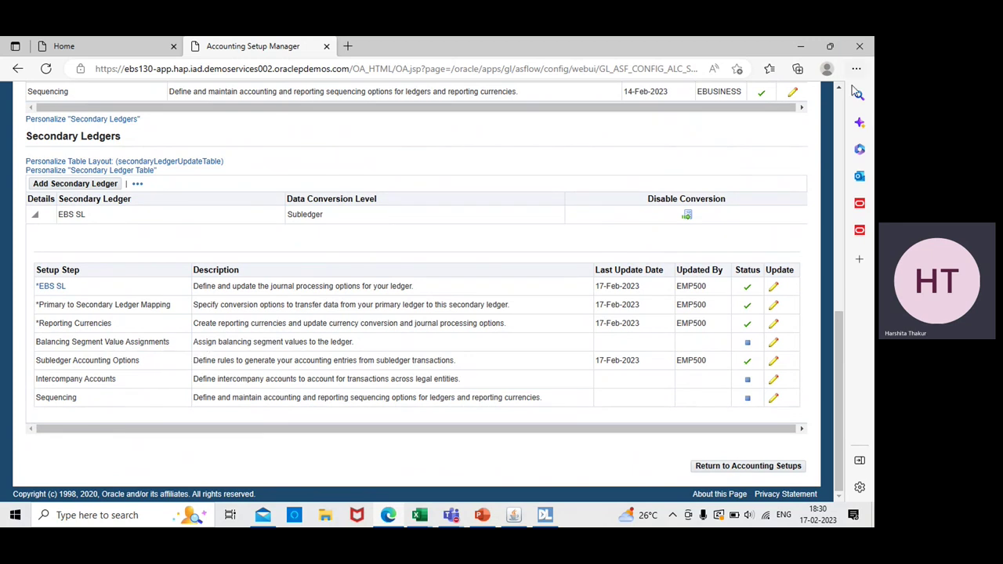
scroll(843, 112, "up", 5)
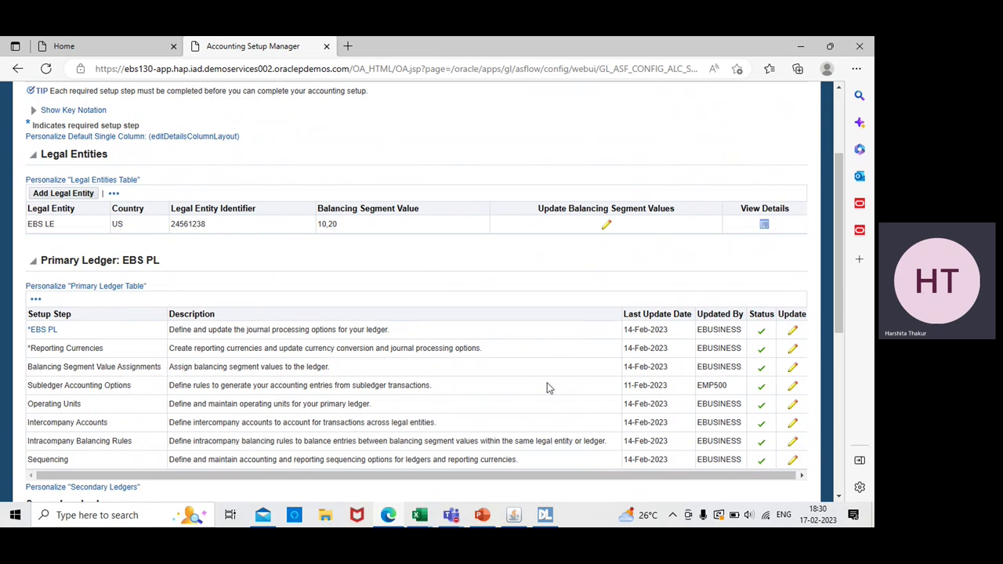
left_click(836, 468)
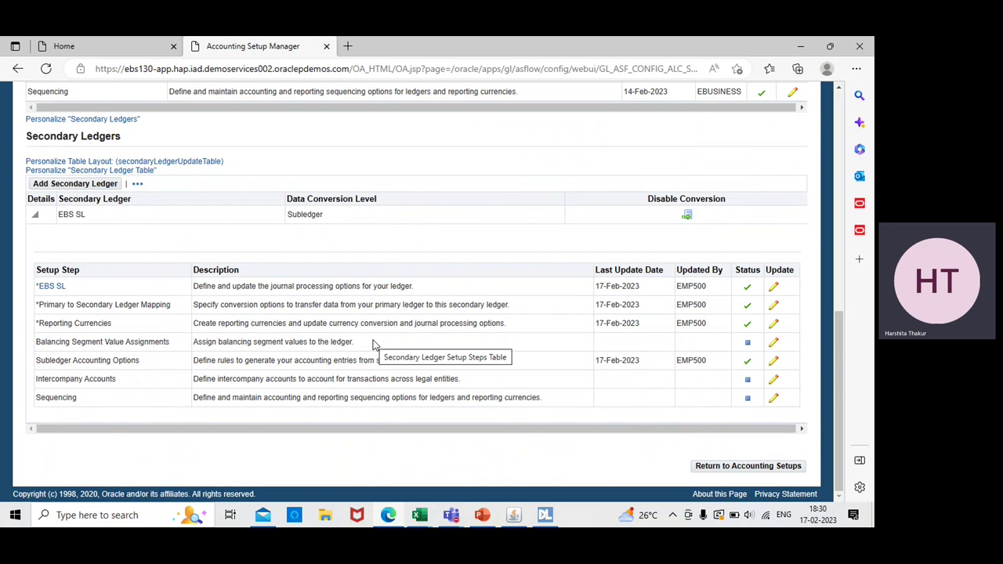
- Open EBS SL's Balancing Segment Value Assignments step, which returns an unexpected-error page
left_click(773, 343)
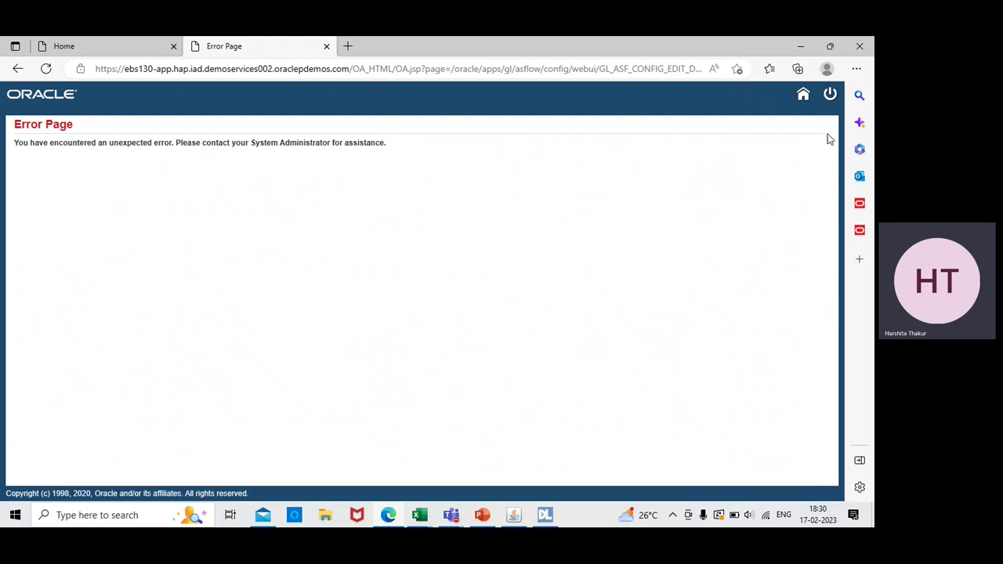
- Sign out, then log back in with the employee user name and its password
left_click(828, 98)
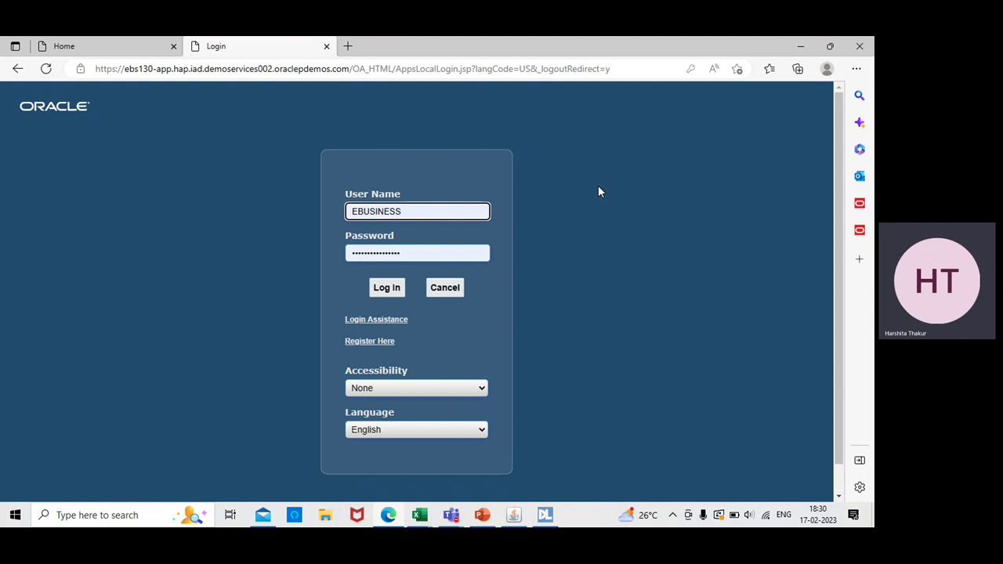
key("ctrl+a")
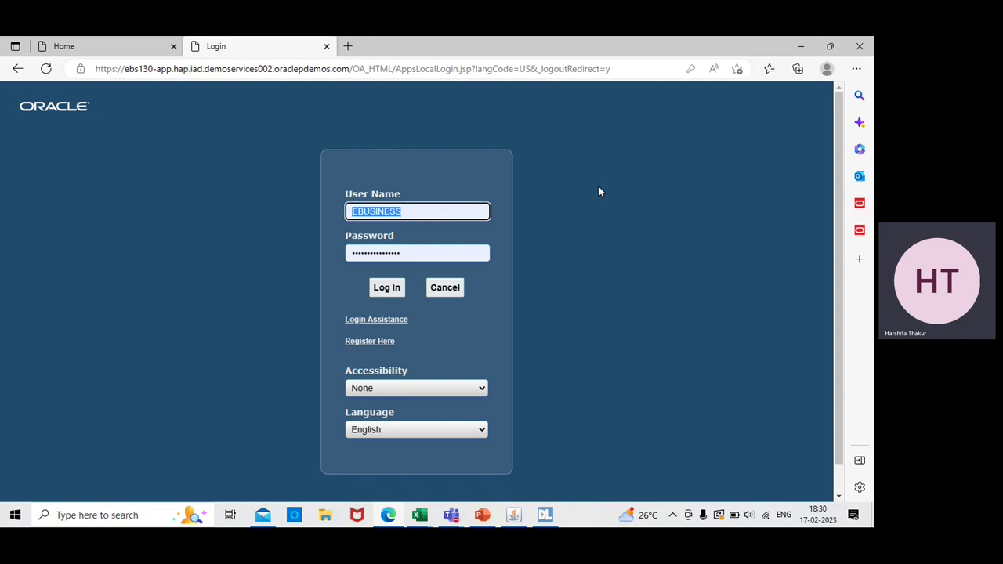
type("EMP500")
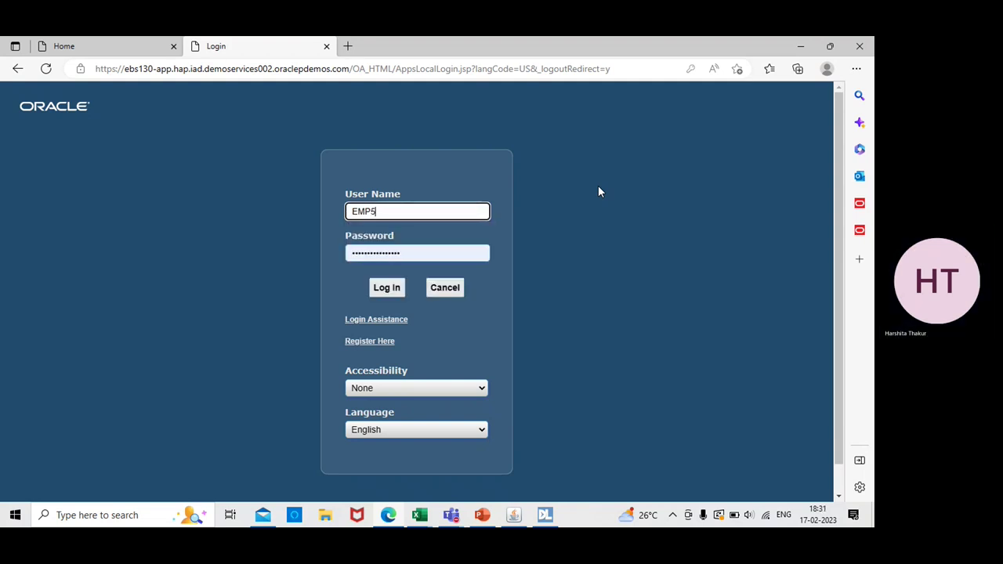
left_click(433, 253)
key("BackSpace")
key("BackSpace")
key("BackSpace")
key("BackSpace")
key("BackSpace")
key("BackSpace")
key("BackSpace")
key("BackSpace")
key("BackSpace")
key("BackSpace")
key("BackSpace")
key("BackSpace")
key("BackSpace")
key("BackSpace")
key("BackSpace")
key("BackSpace")
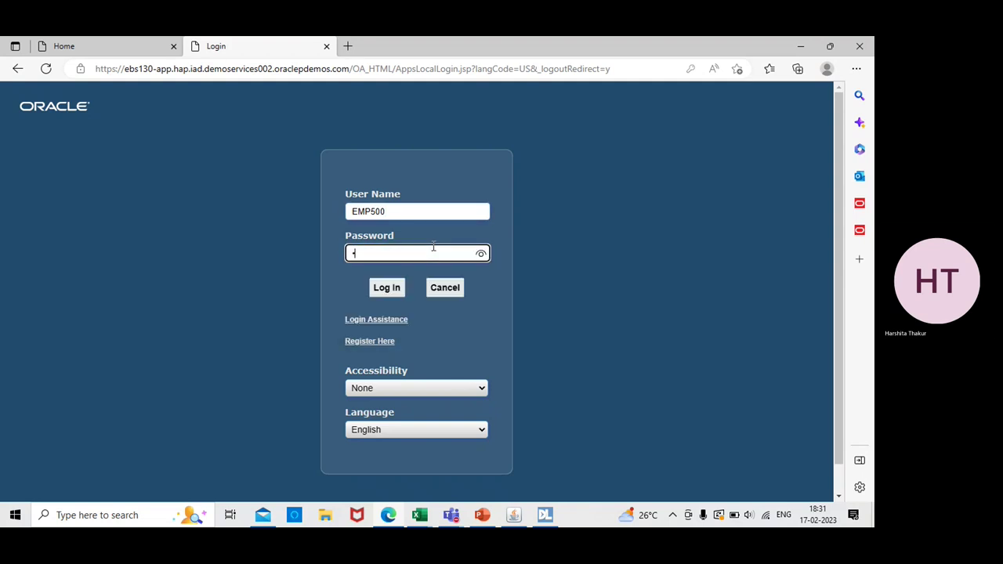
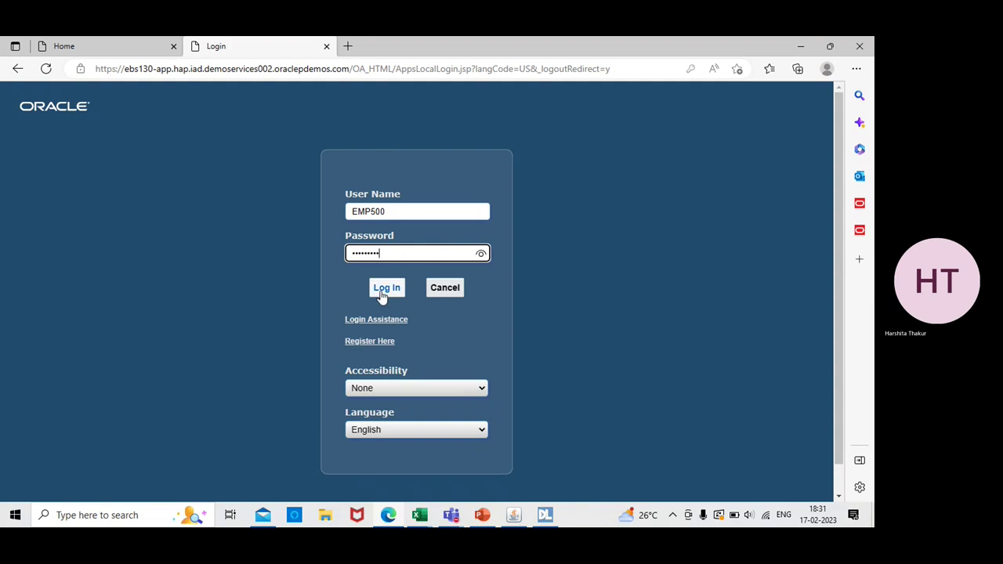
left_click(381, 293)
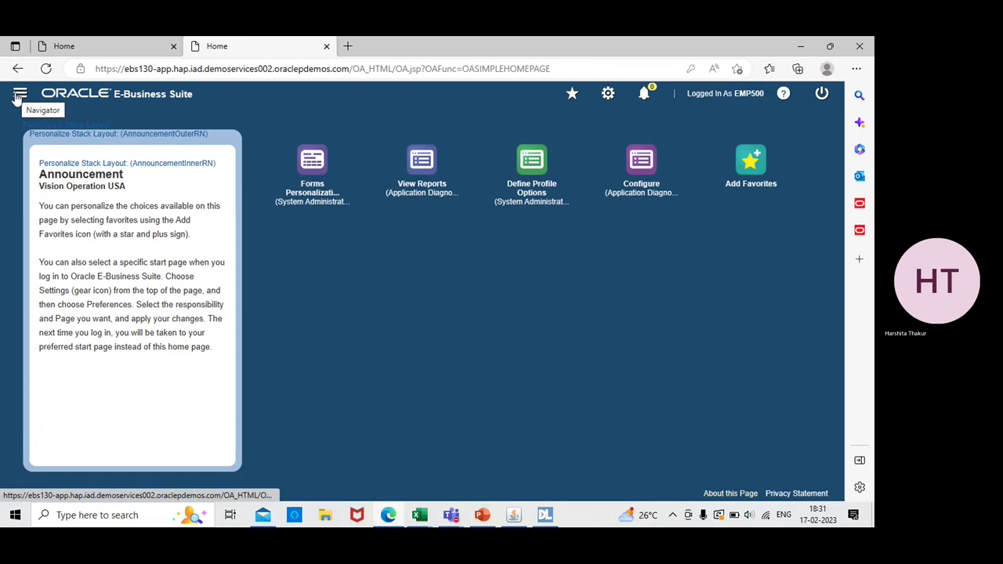
- Go to Accounting Setup Manager's Accounting Setups through EBS demo resp > Setup > Financials
left_click(19, 96)
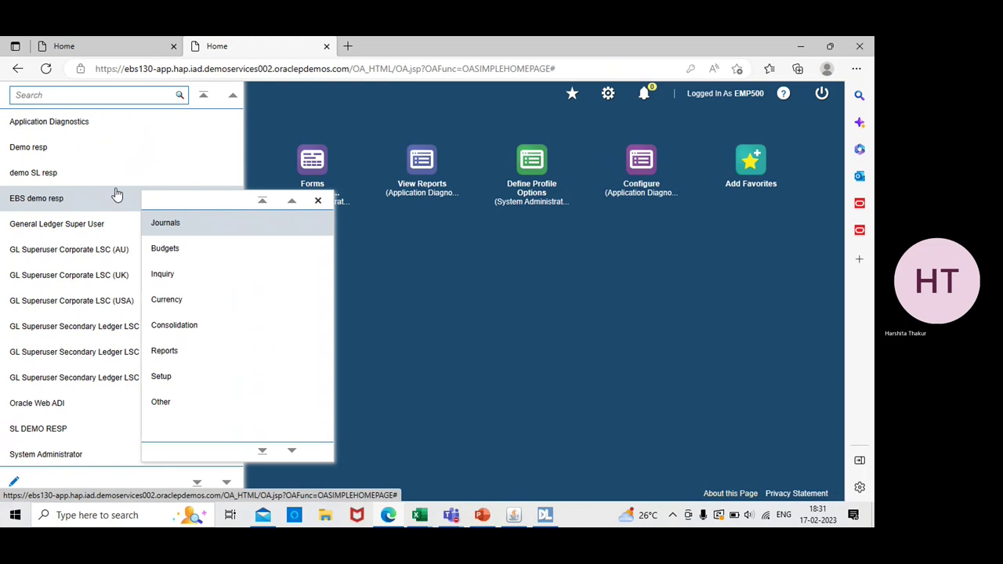
left_click(186, 377)
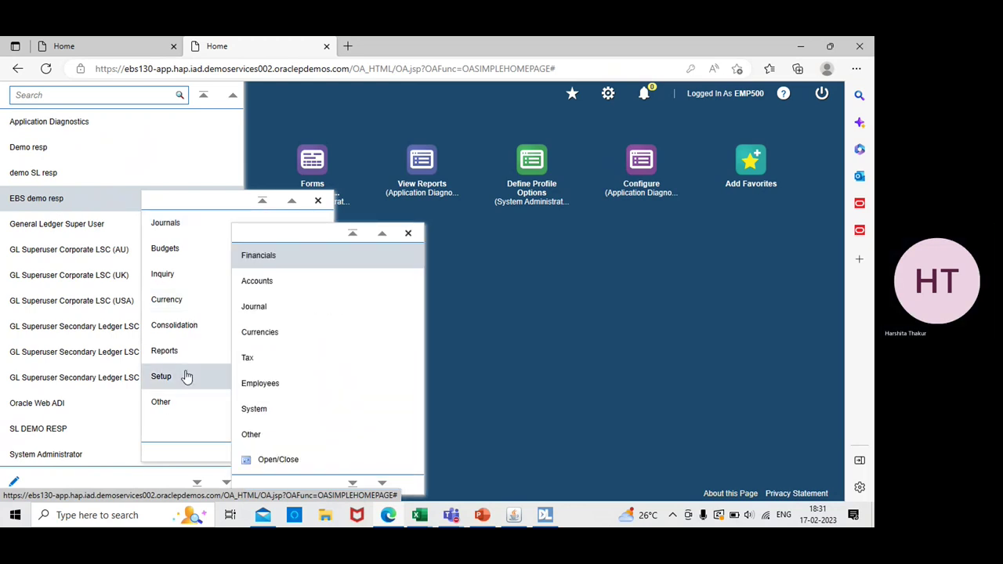
left_click(338, 255)
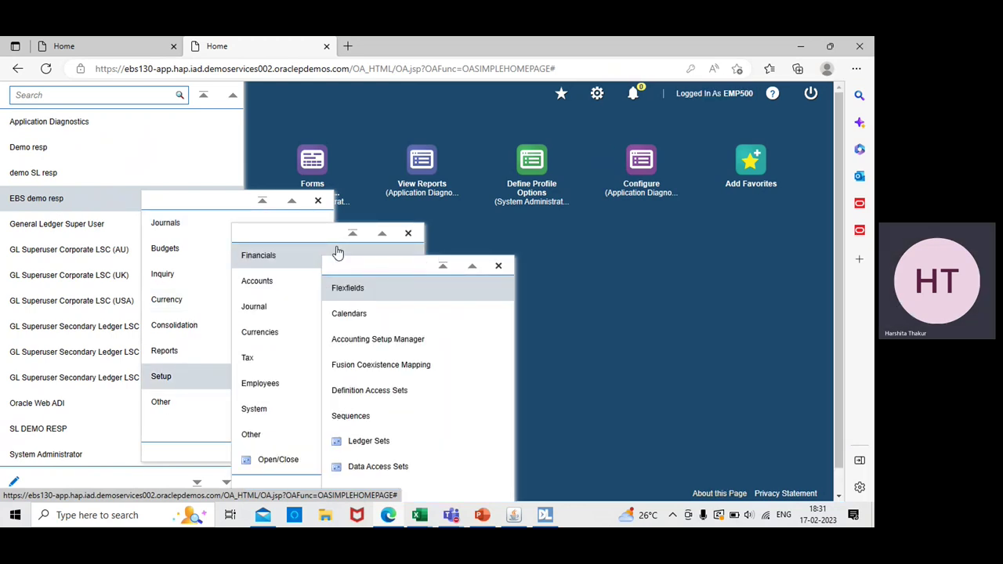
left_click(362, 290)
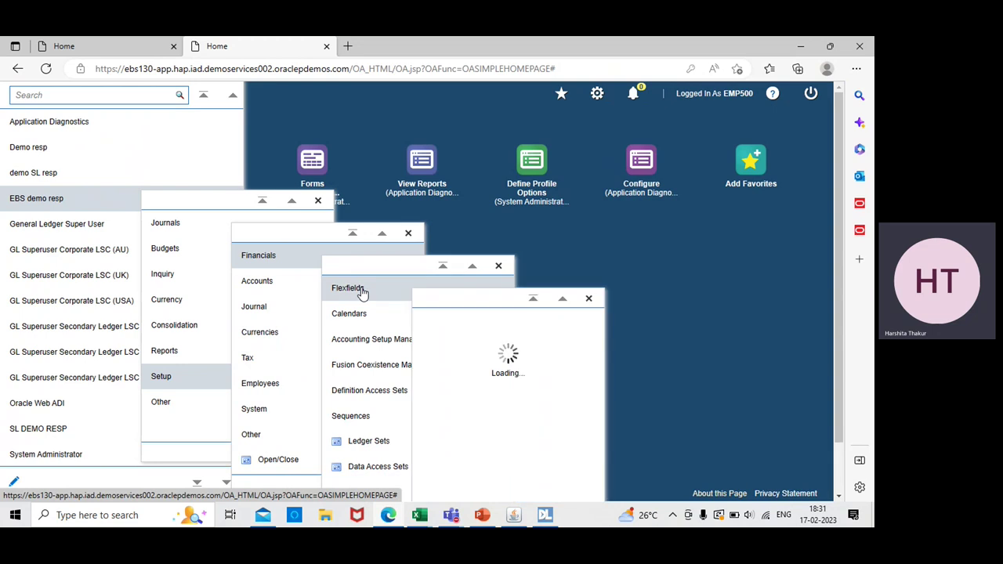
left_click(380, 344)
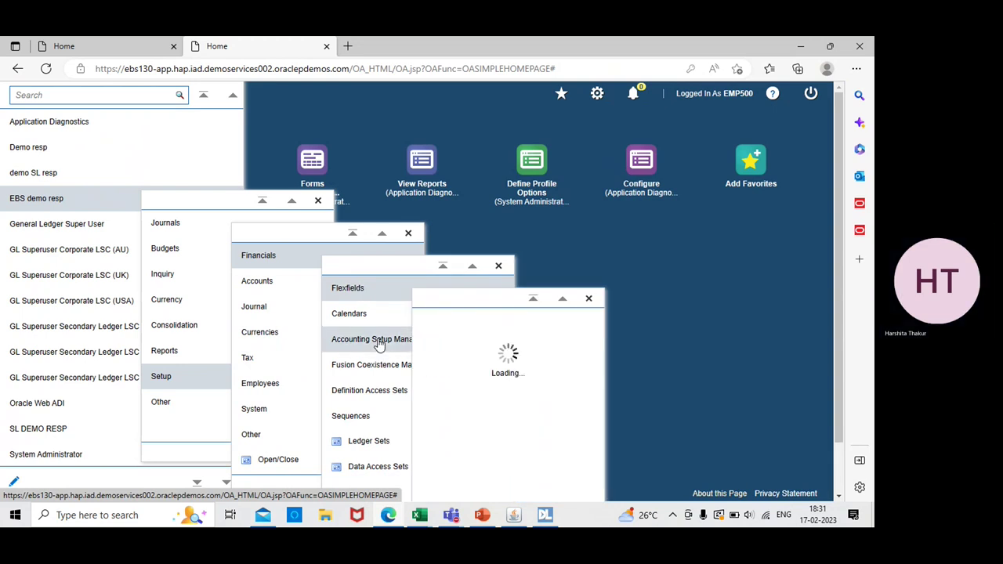
left_click(486, 328)
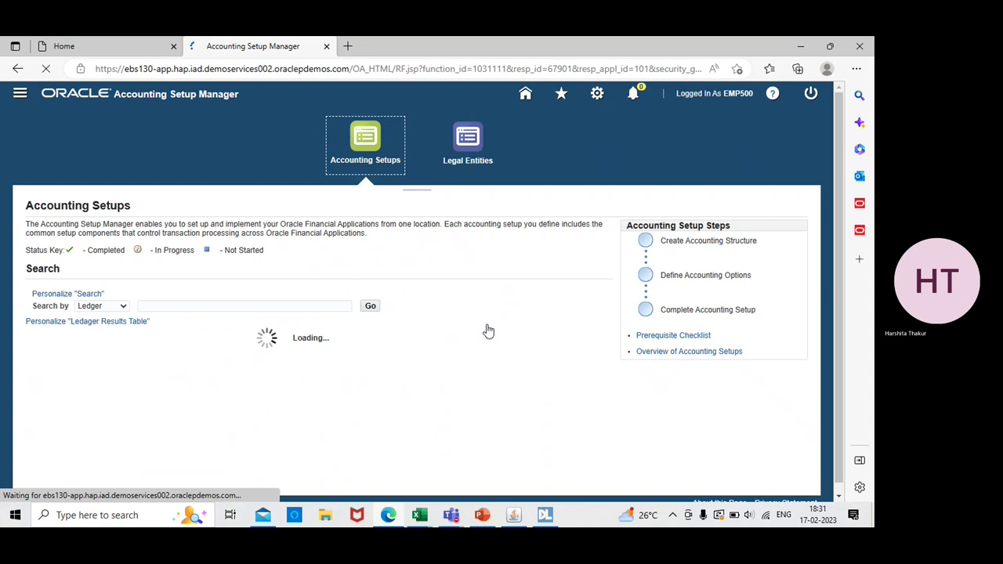
- Search ledgers for 'ebs' and open the EBS ledgers' accounting options
left_click(323, 306)
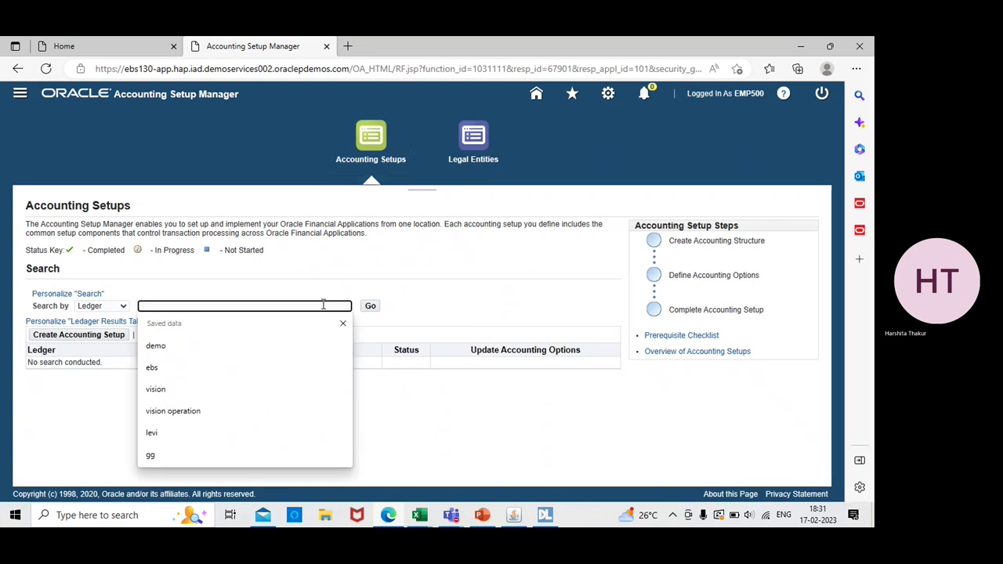
type("ebs")
key("Return")
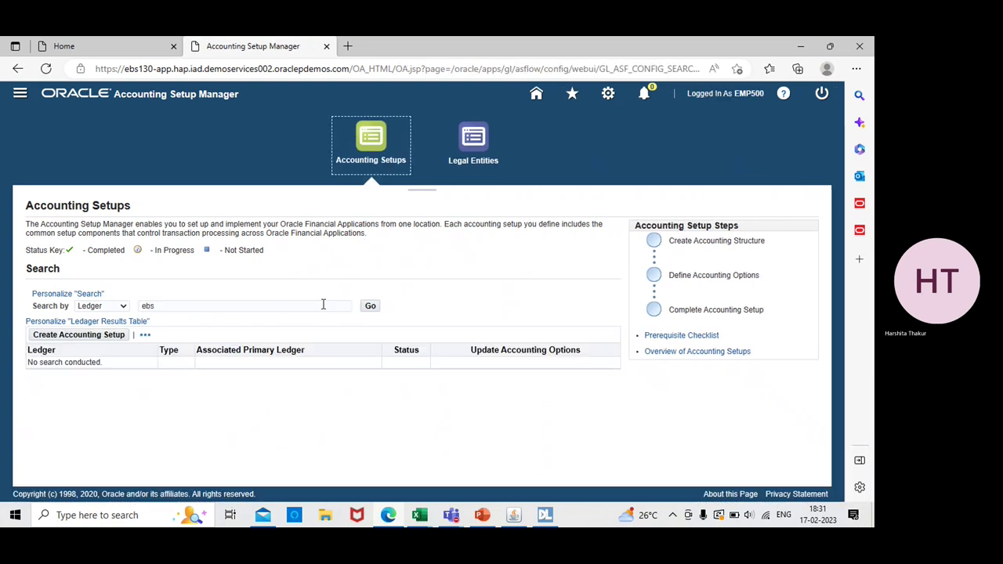
left_click(372, 306)
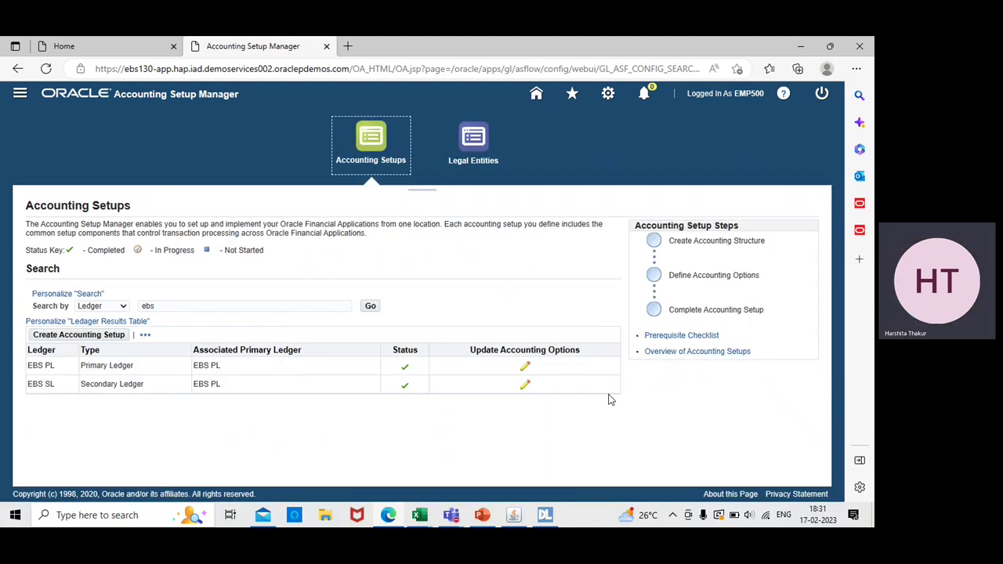
left_click(525, 368)
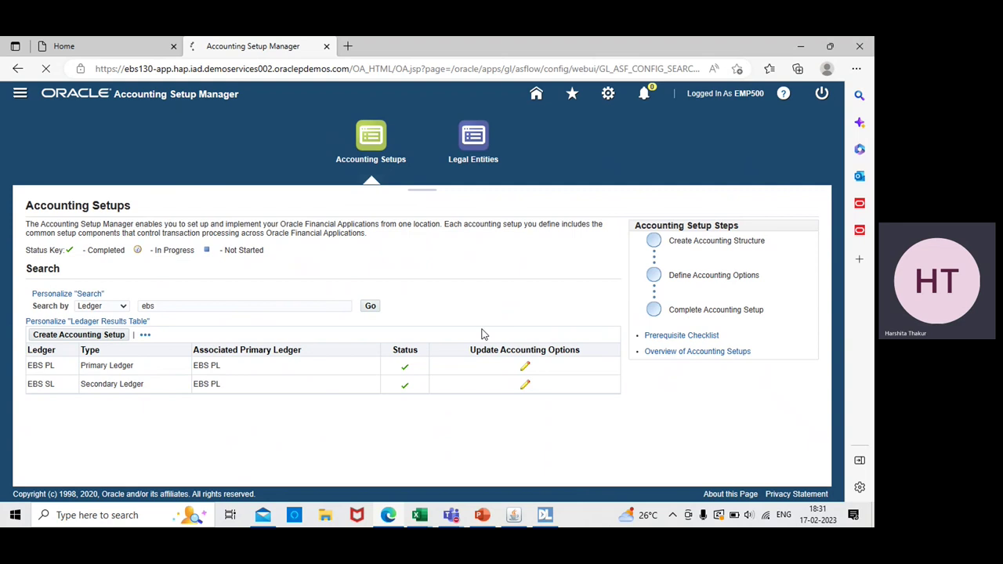
scroll(839, 482, "down", 10)
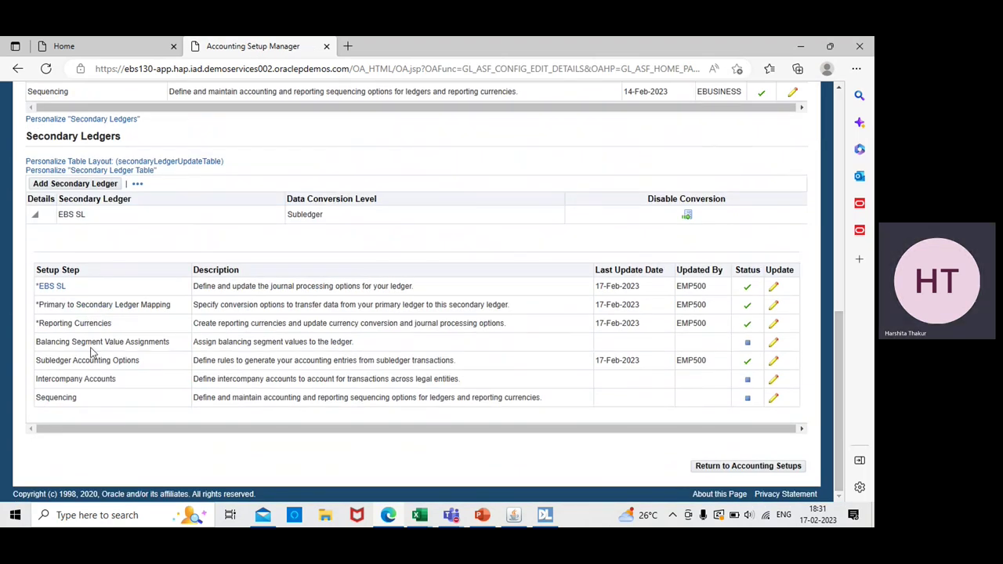
- Add balancing segment values 30 (digital) and 40 (global) to EBS SL and mark the step Complete
left_click(774, 343)
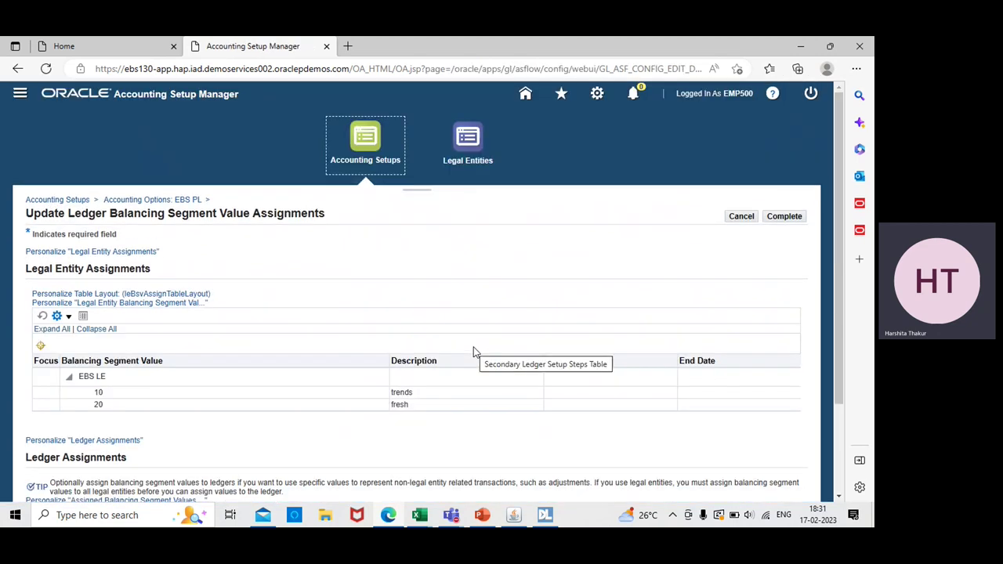
scroll(840, 491, "down", 2)
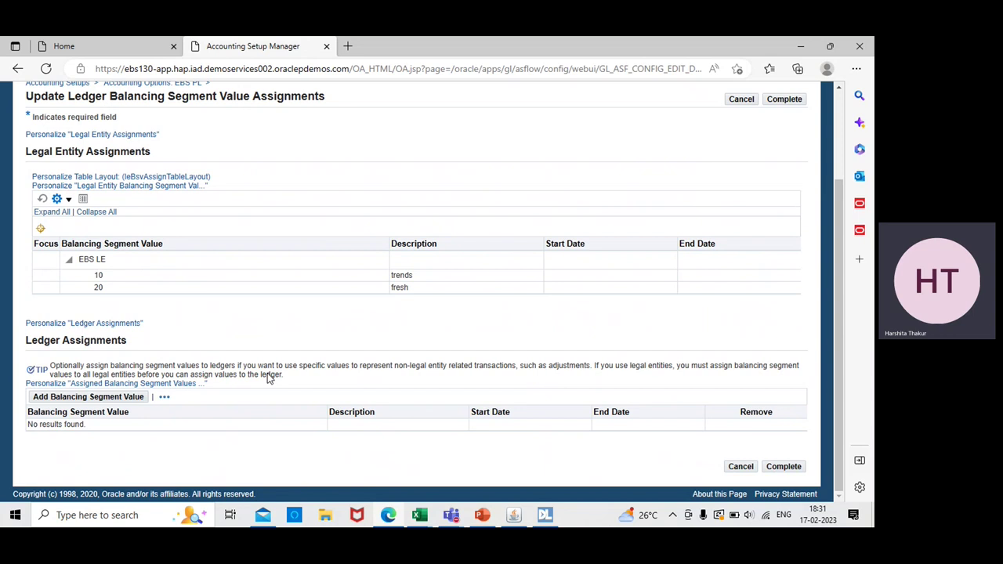
left_click(79, 397)
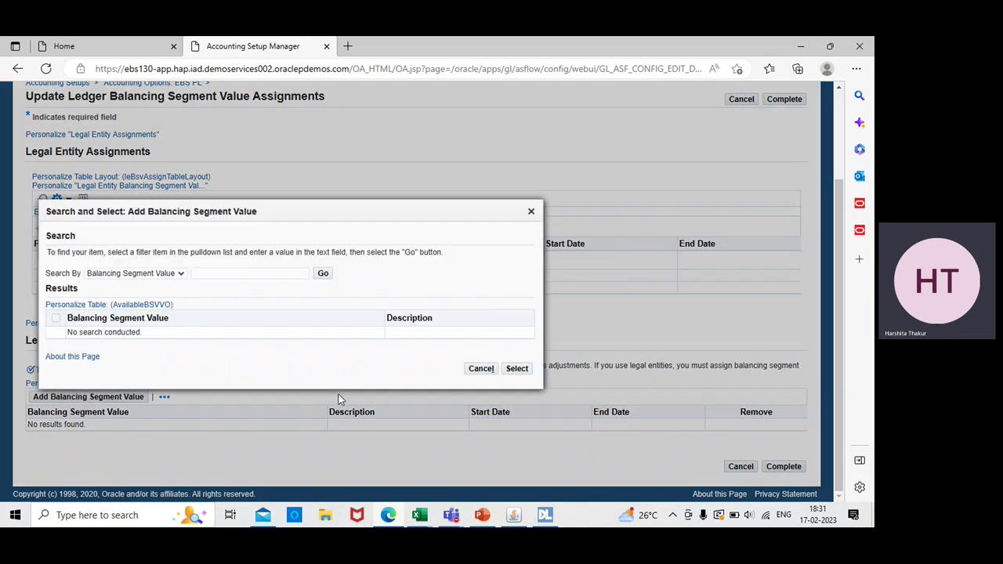
left_click(322, 273)
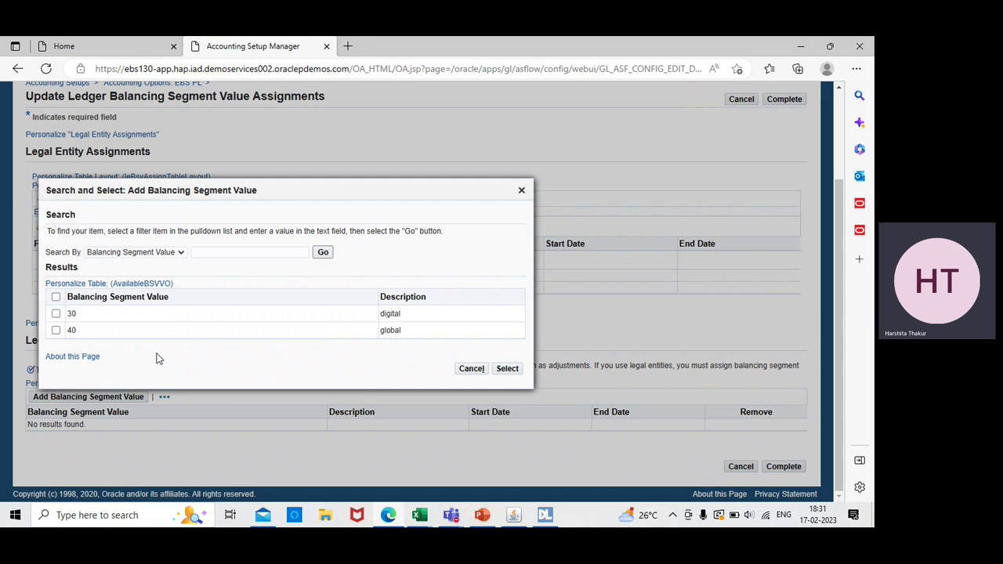
left_click(56, 314)
left_click(55, 330)
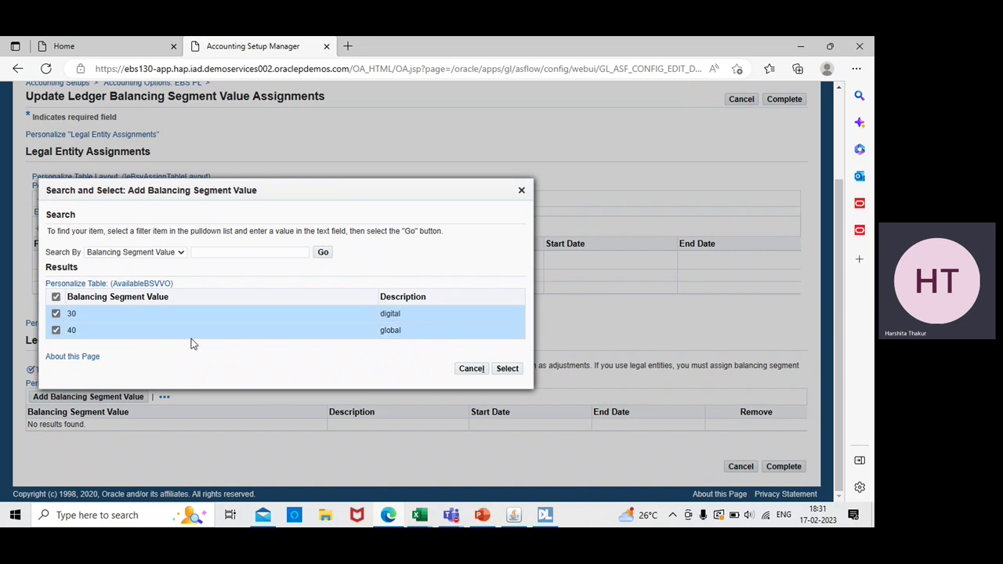
left_click(506, 369)
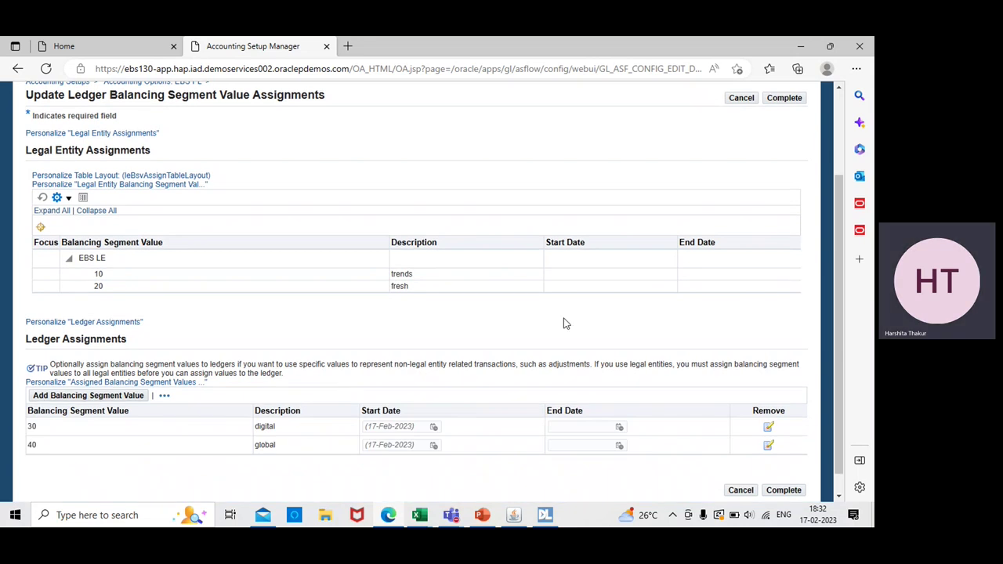
left_click(840, 106)
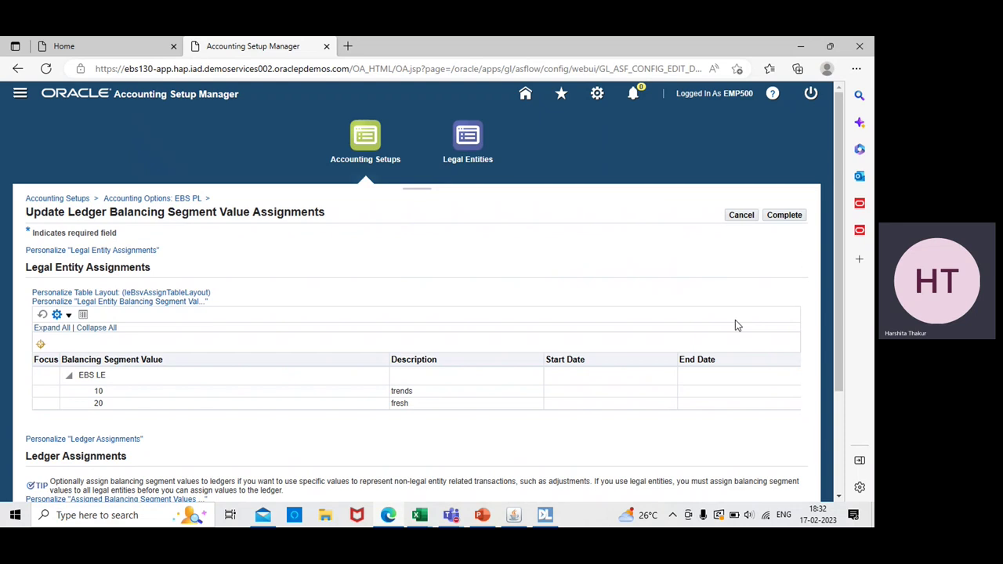
left_click(785, 215)
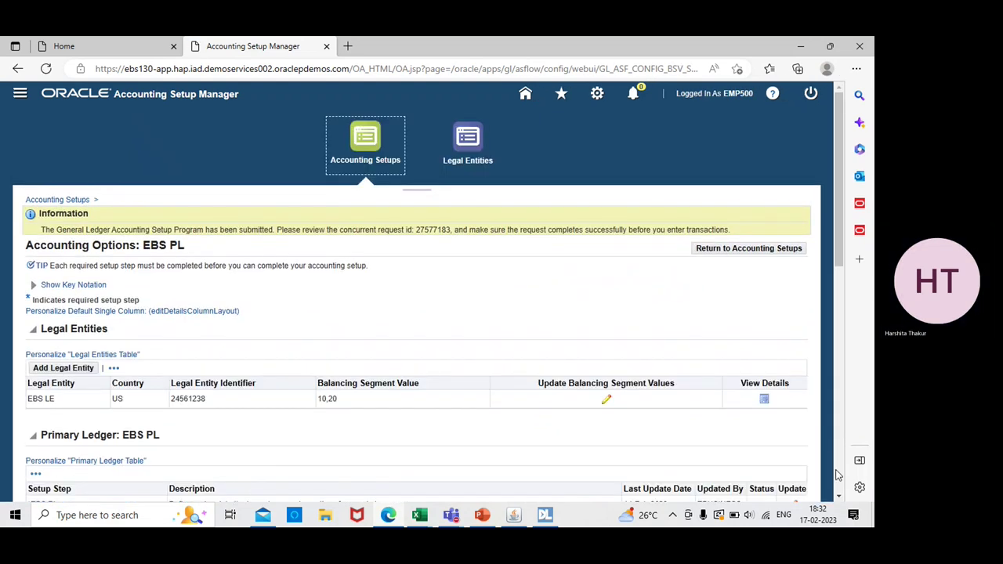
left_click(837, 474)
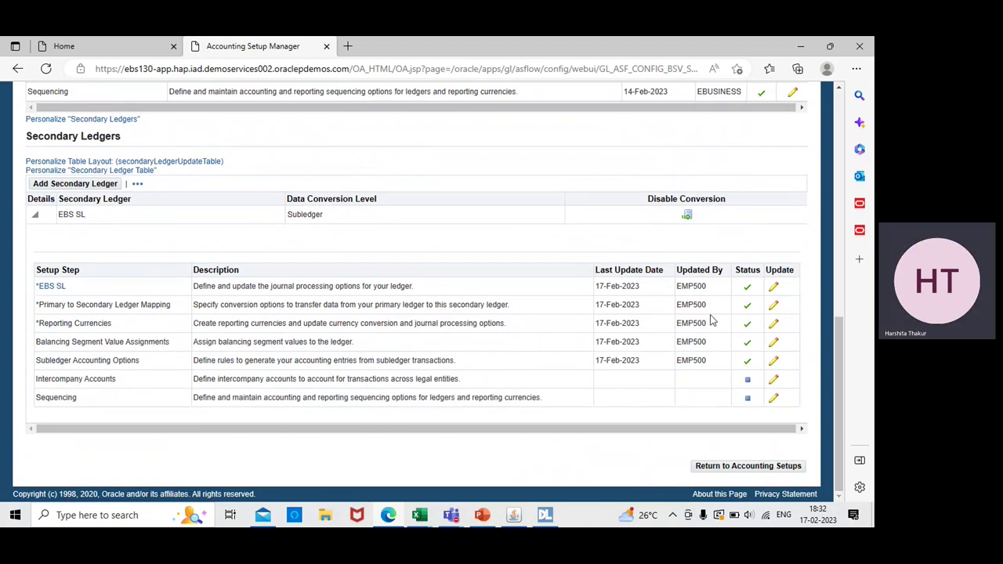
left_click(773, 365)
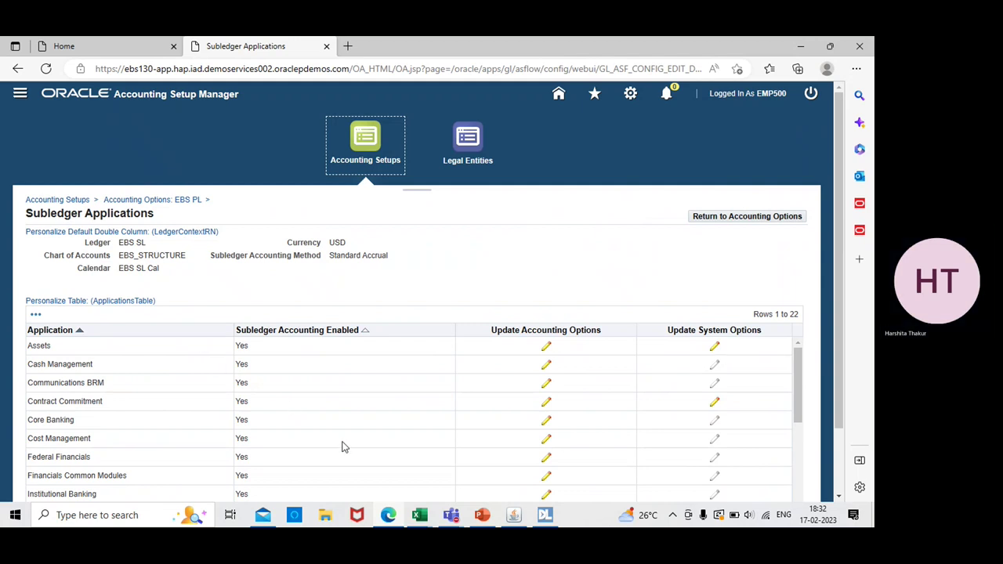
left_click(715, 347)
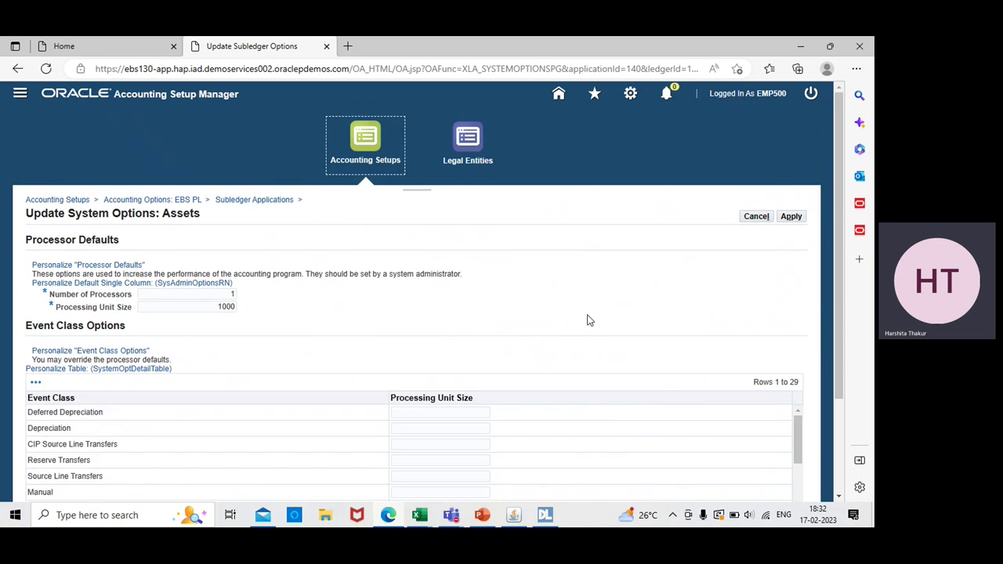
left_click(760, 217)
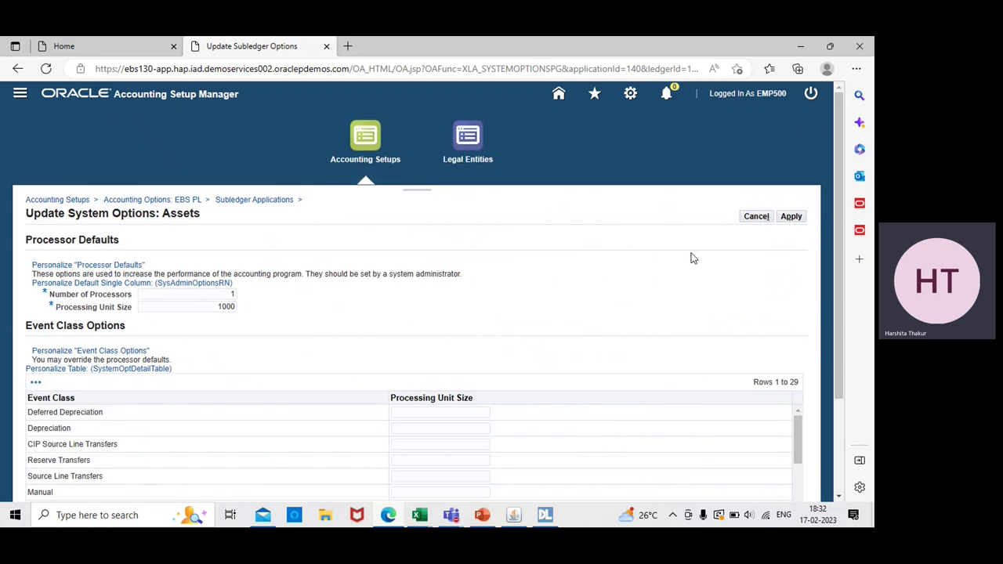
left_click(748, 218)
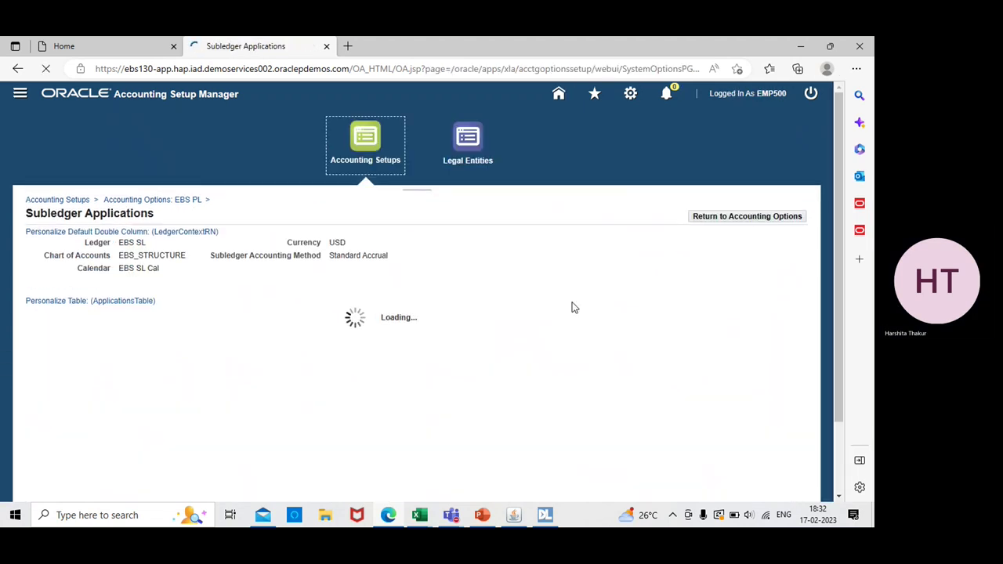
left_click(546, 352)
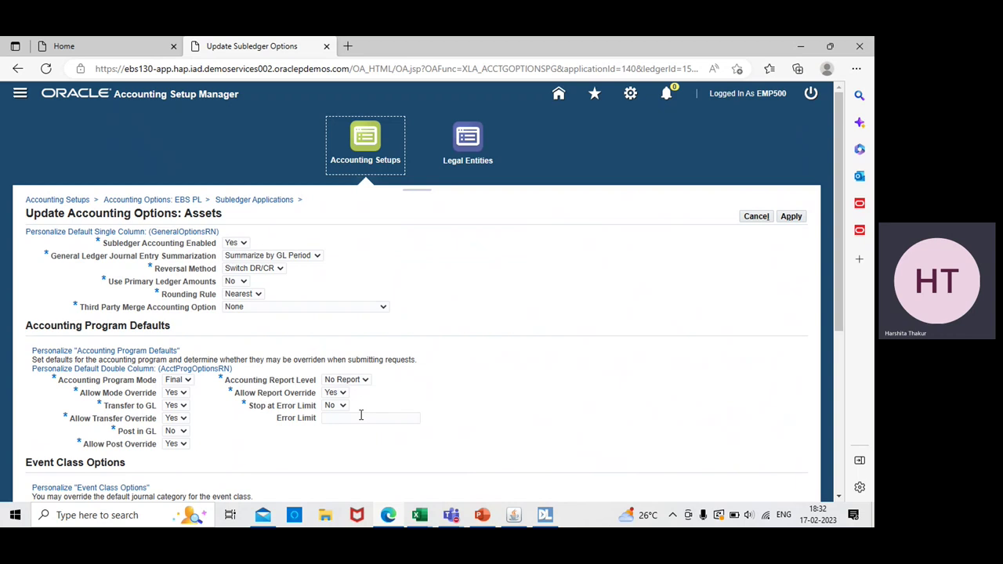
left_click(748, 218)
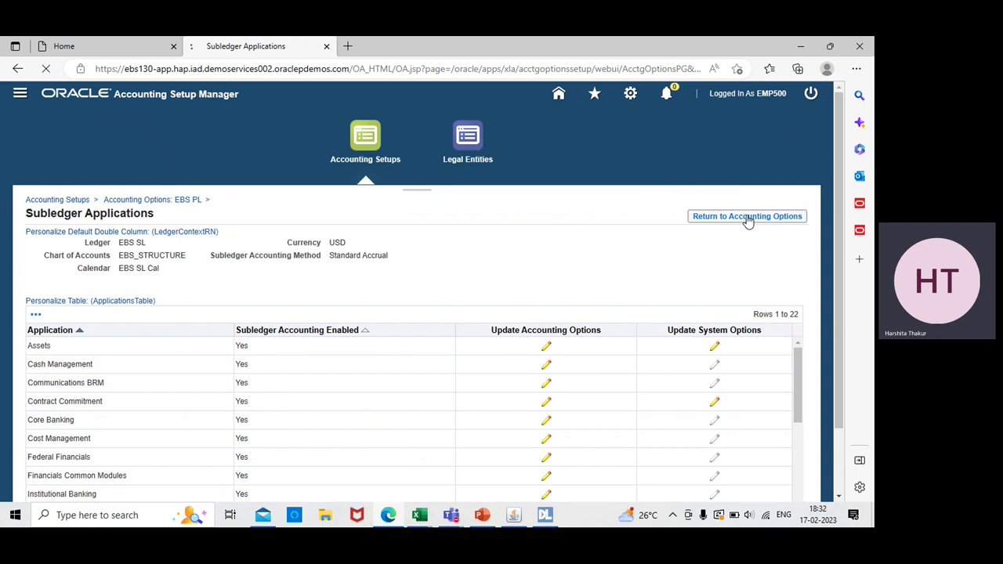
left_click(838, 497)
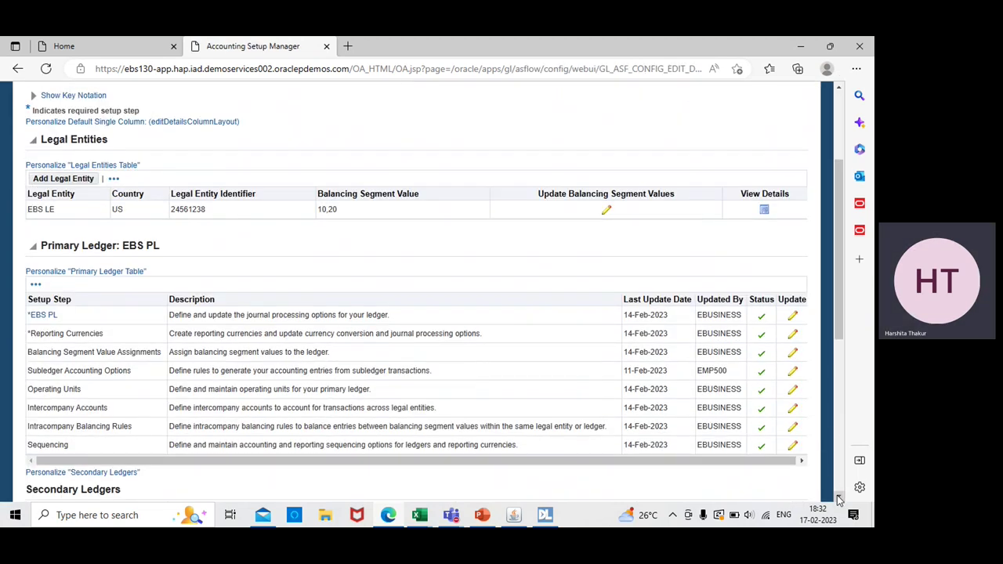
scroll(839, 500, "down", 5)
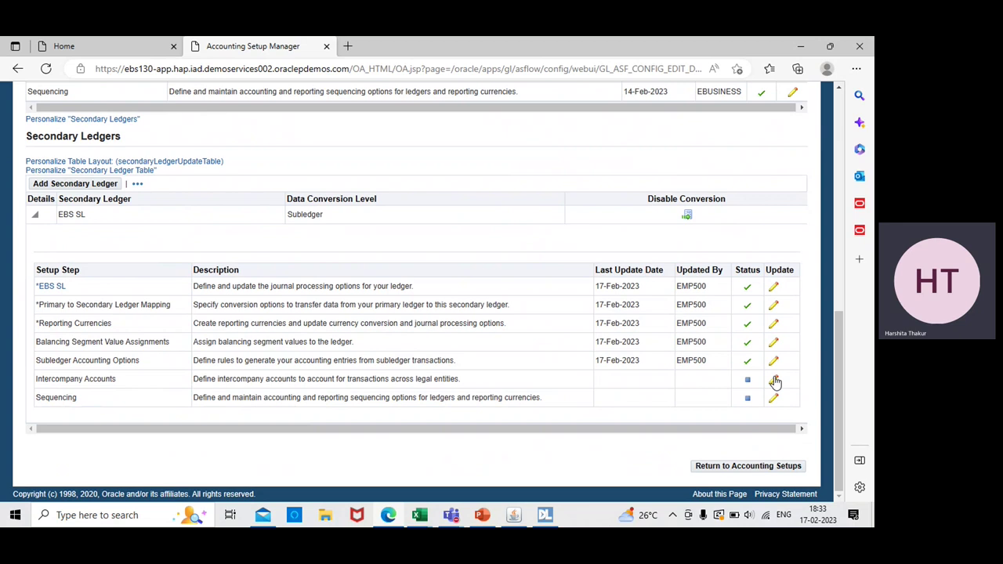
- Open Define Relationships for legal entity EBS LE from EBS SL's intercompany accounts, discarding unsaved changes
left_click(772, 379)
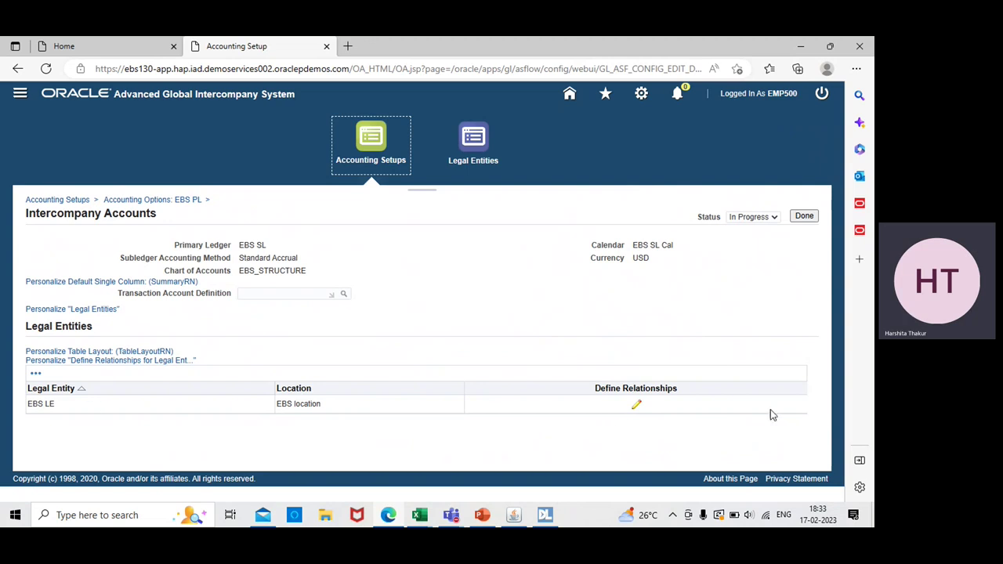
left_click(636, 406)
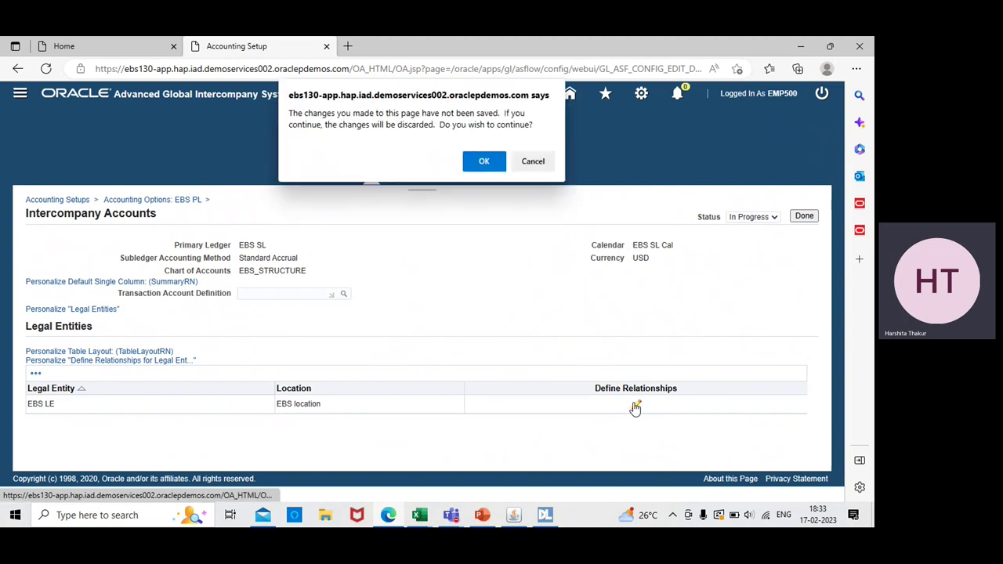
left_click(484, 161)
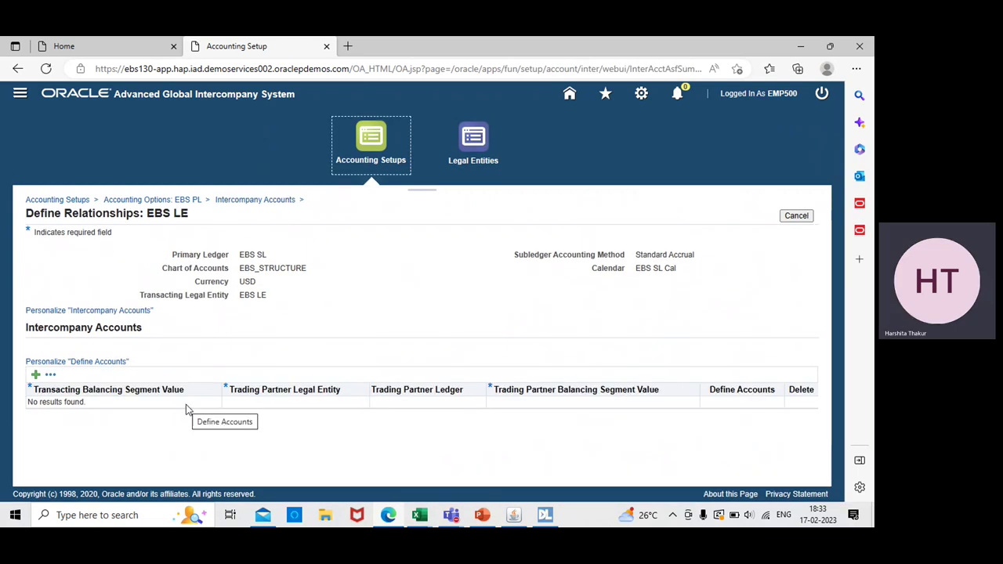
- Add a relationship row with transacting balancing segment All Other
left_click(34, 376)
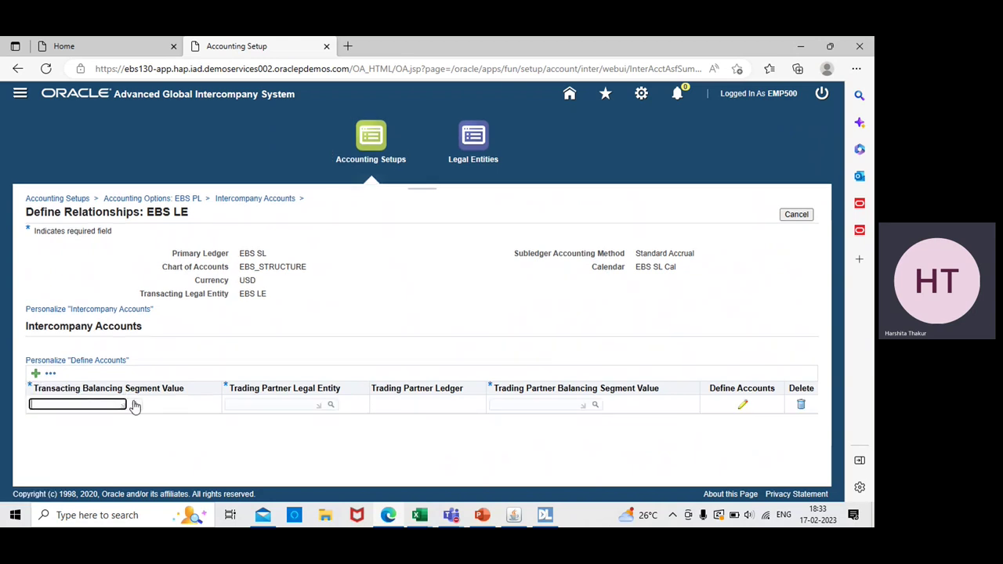
left_click(135, 404)
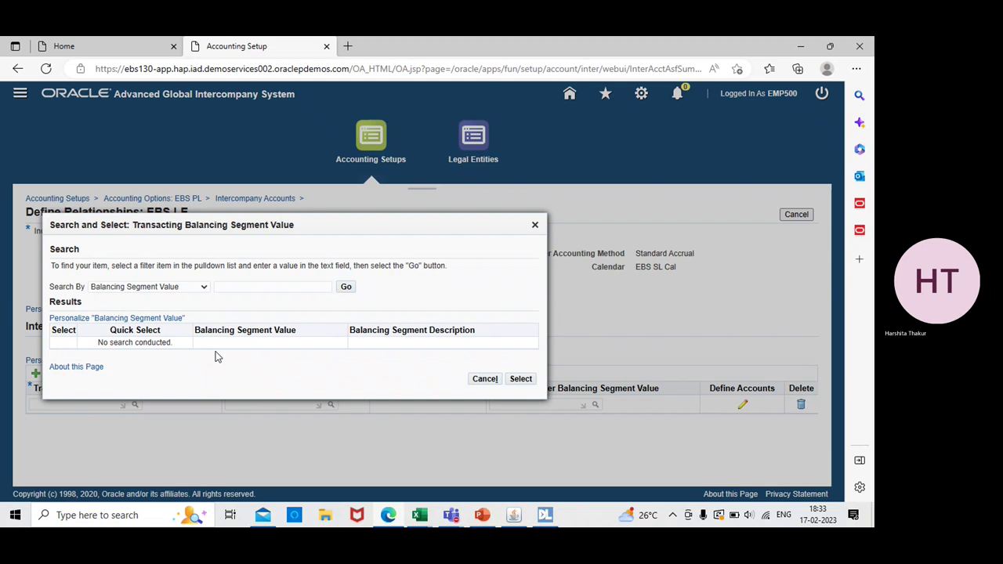
left_click(260, 288)
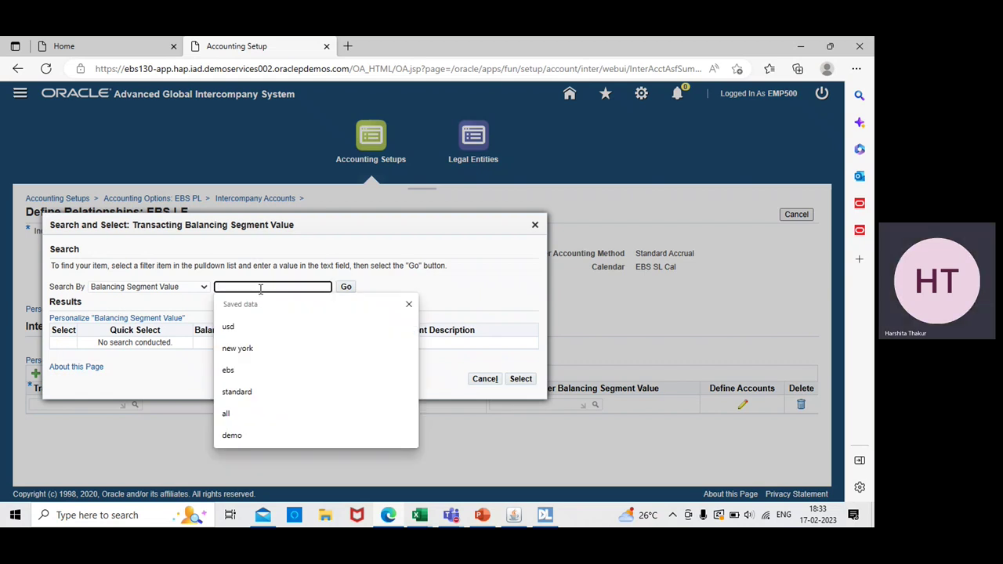
type("all")
left_click(348, 287)
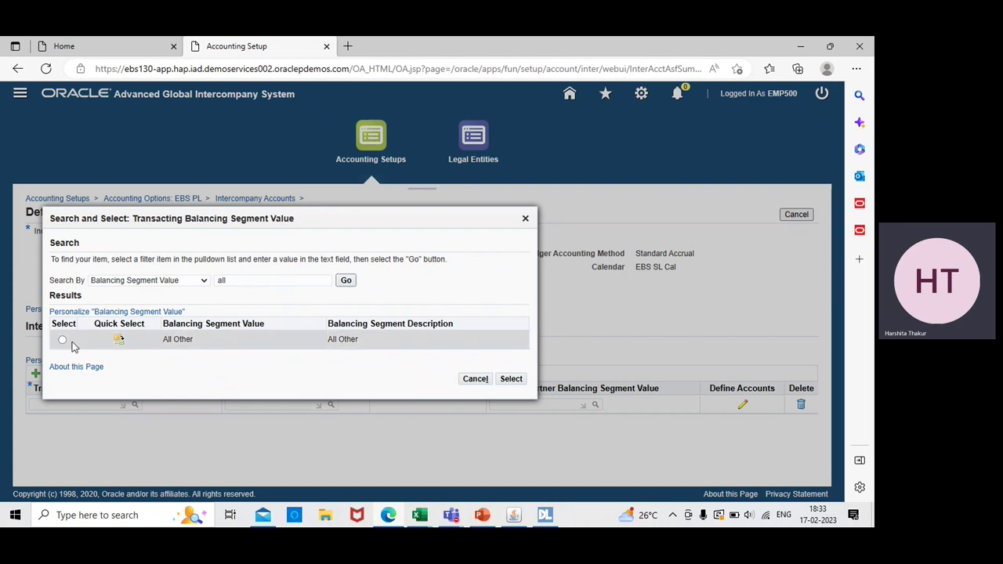
left_click(63, 340)
left_click(511, 379)
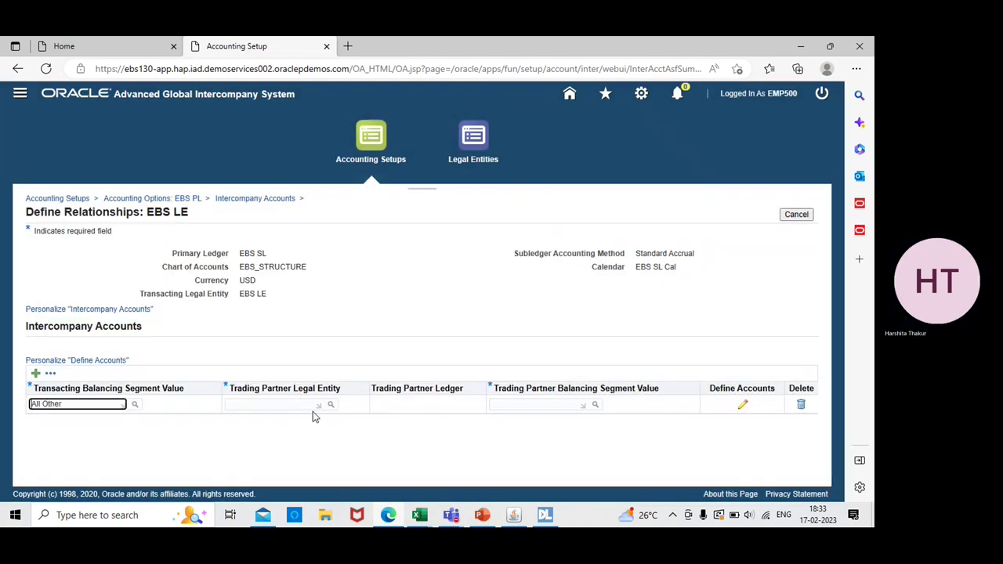
- Set the trading partner legal entity to All Other
left_click(330, 404)
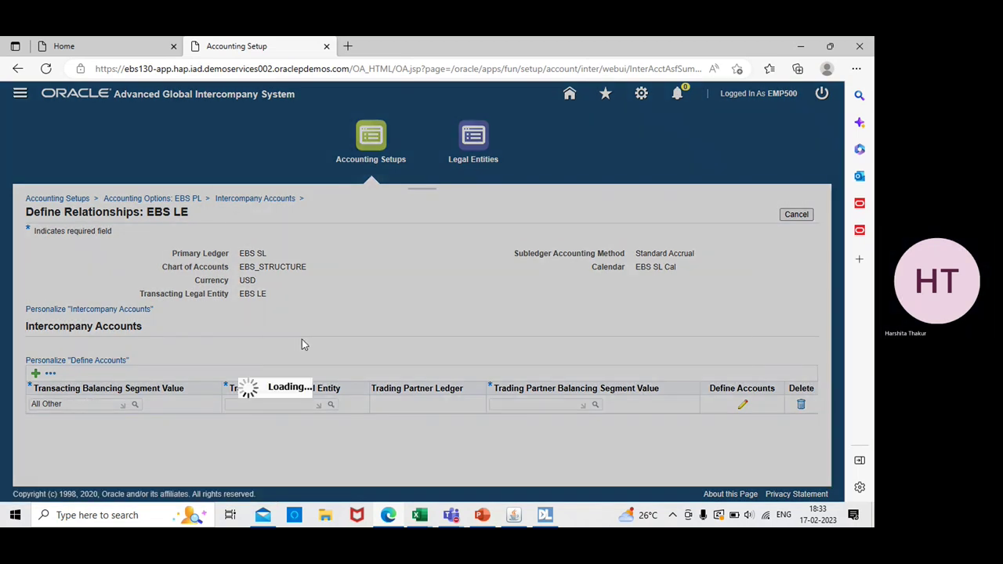
left_click(439, 287)
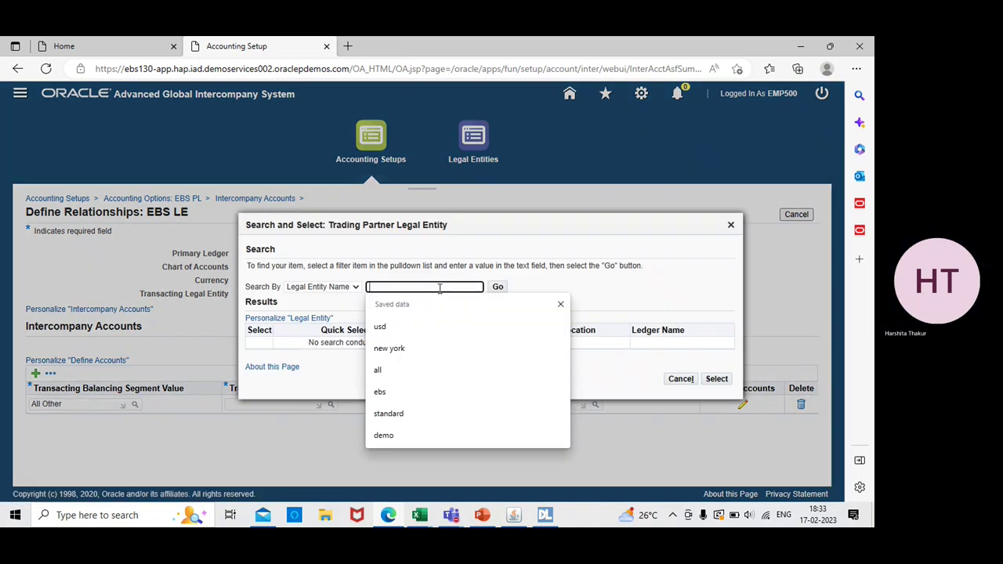
type("all")
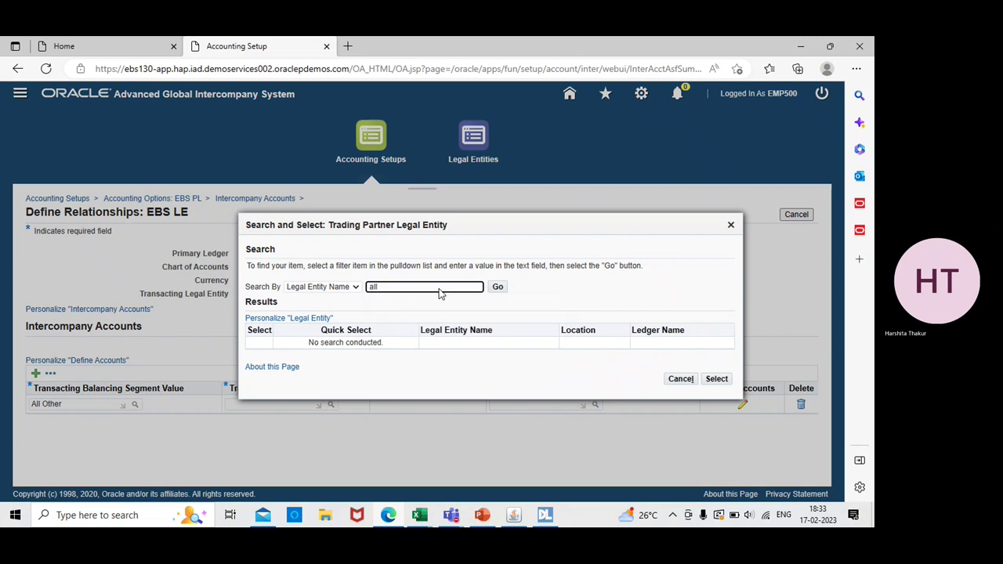
key("Return")
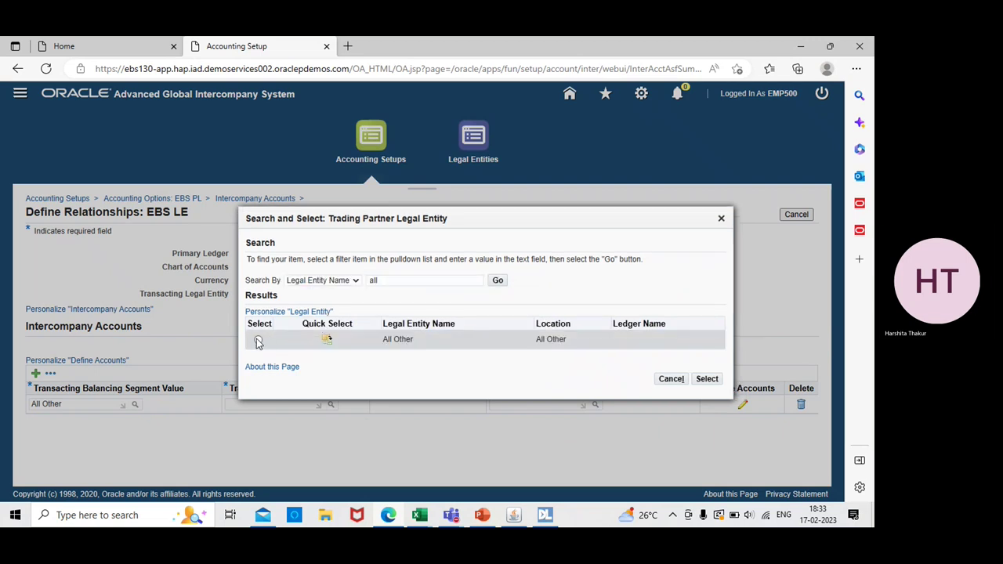
left_click(707, 378)
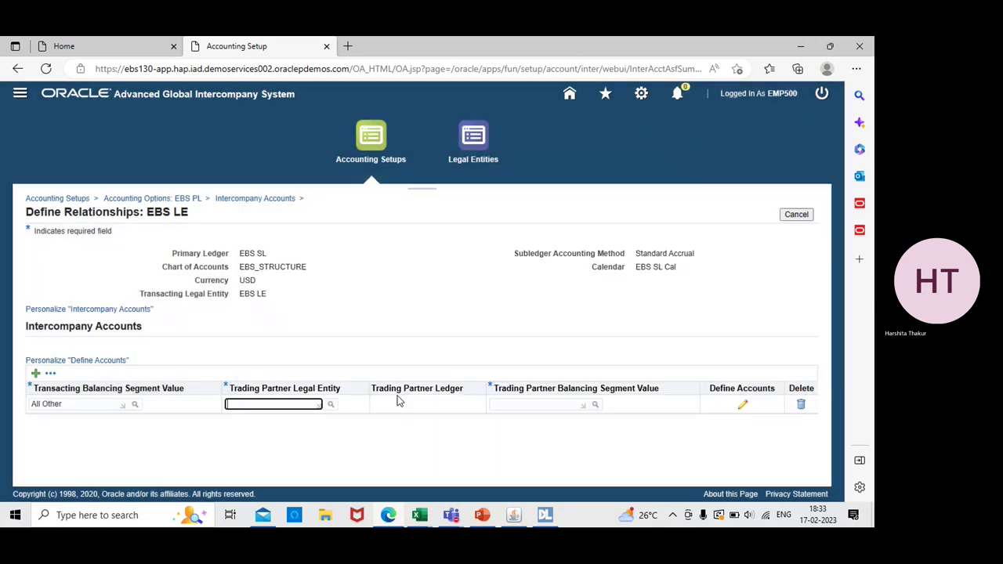
- Set the trading partner balancing segment to All Other and open its account definitions
left_click(597, 406)
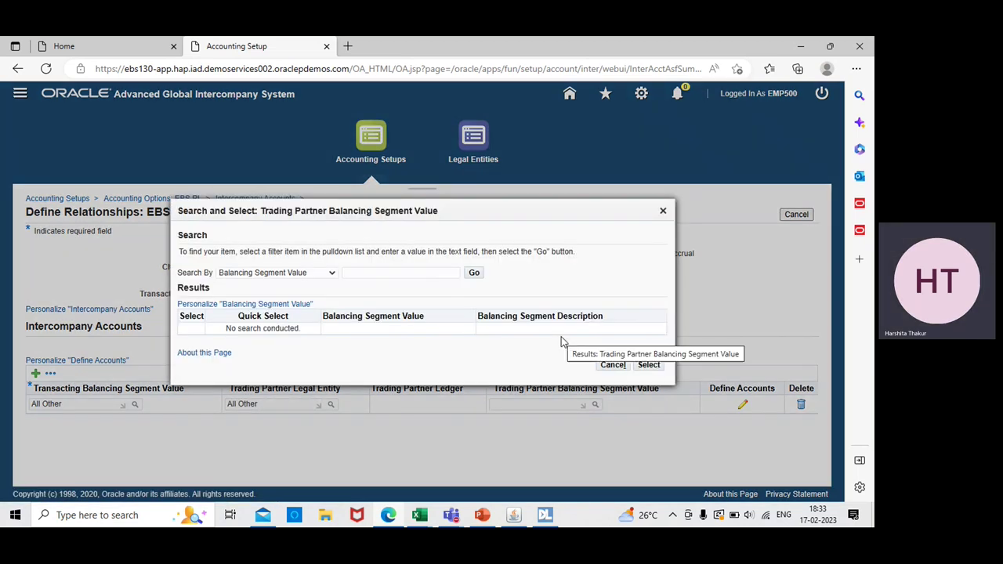
left_click(442, 273)
type("all")
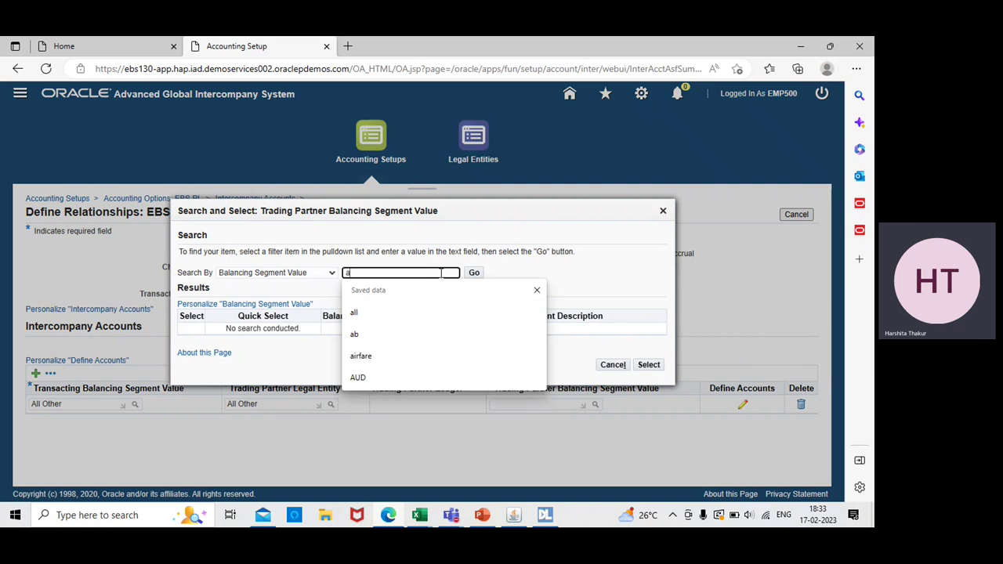
key("Return")
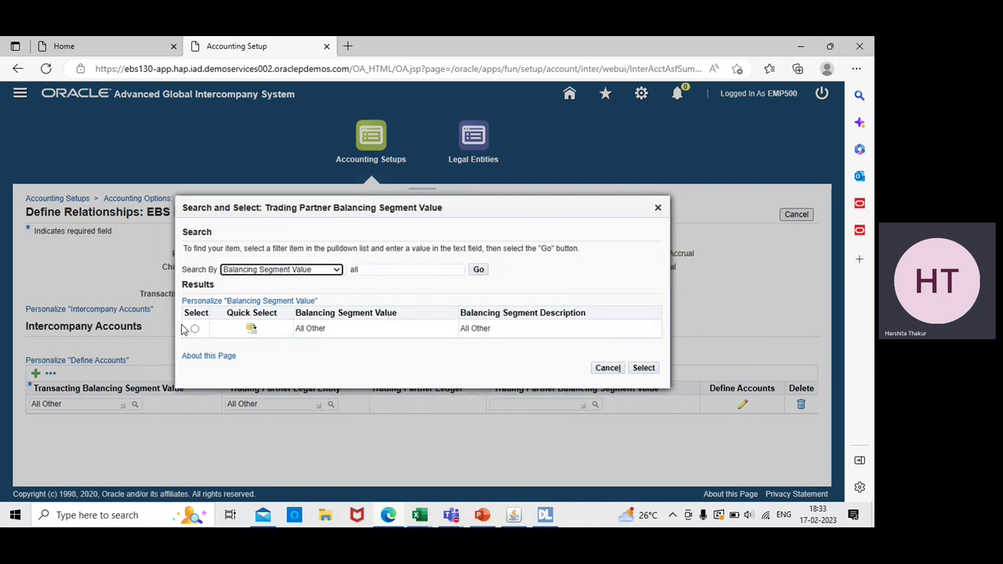
left_click(195, 328)
left_click(643, 367)
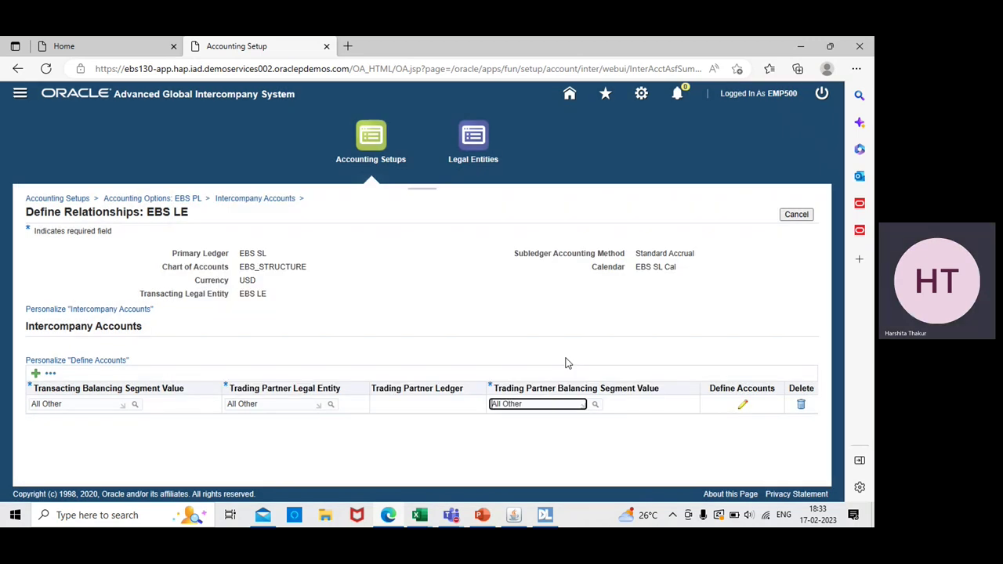
left_click(742, 404)
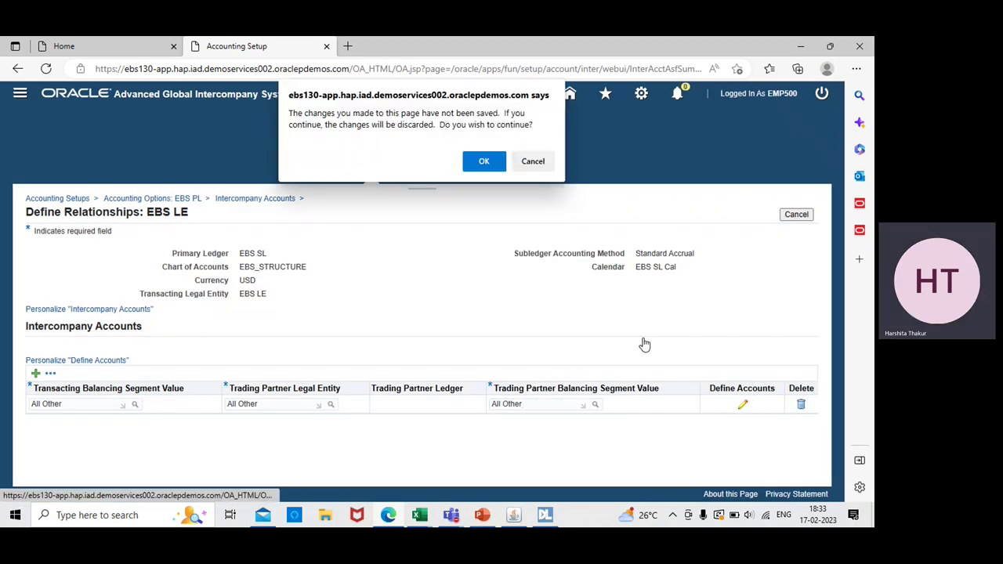
left_click(483, 161)
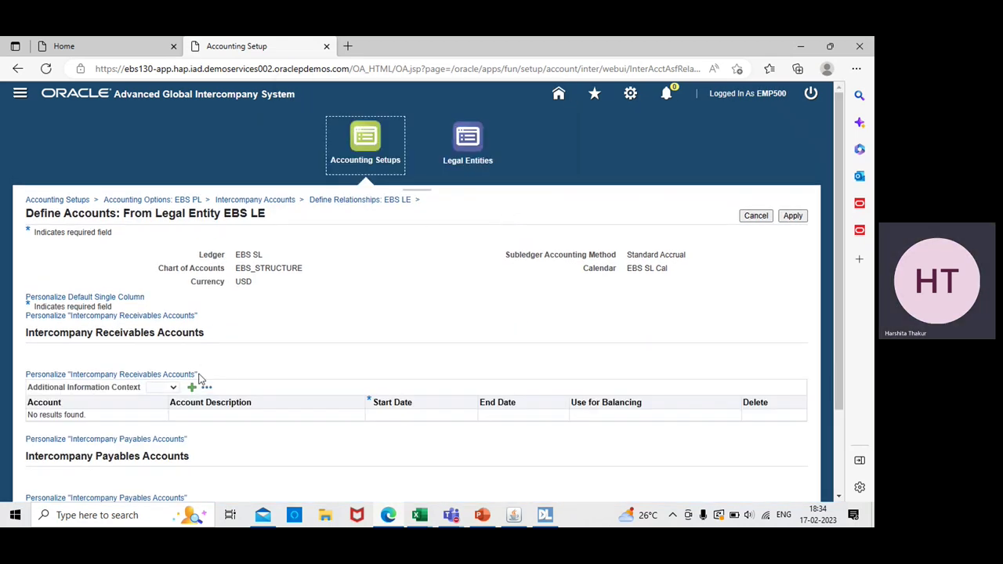
- Add a receivables account row and set the account lookup's department to 000 (HR)
left_click(192, 387)
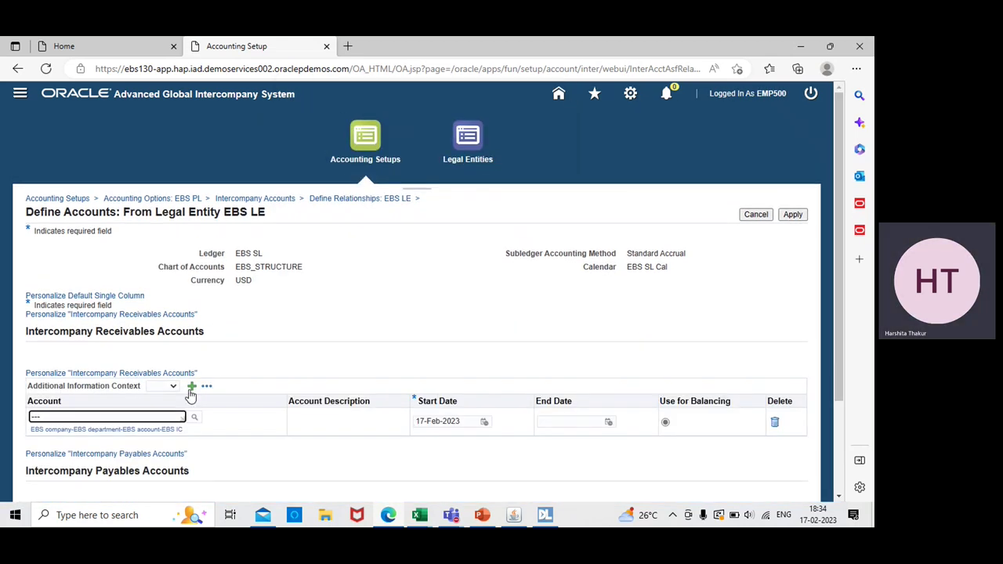
left_click(194, 417)
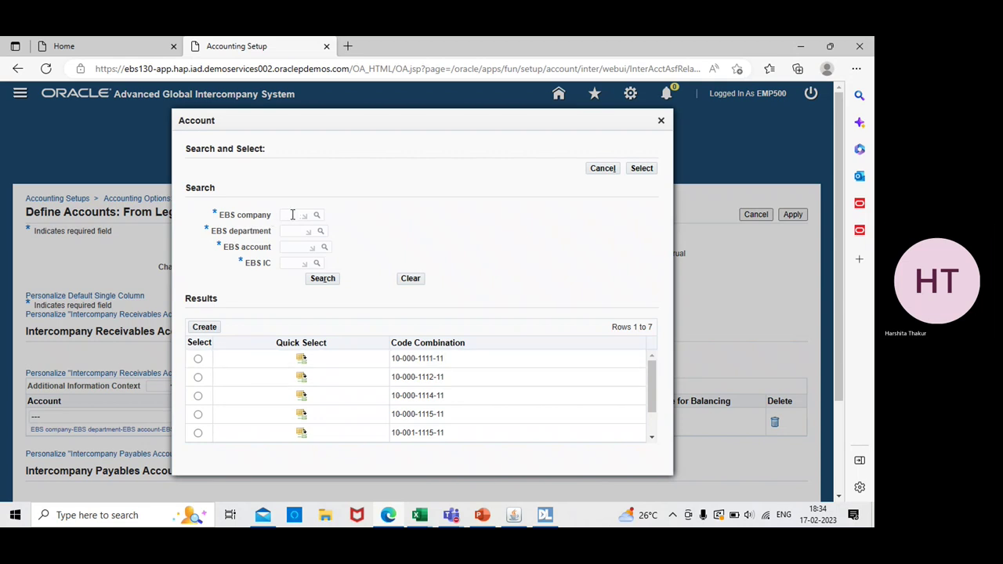
left_click(294, 214)
type("00")
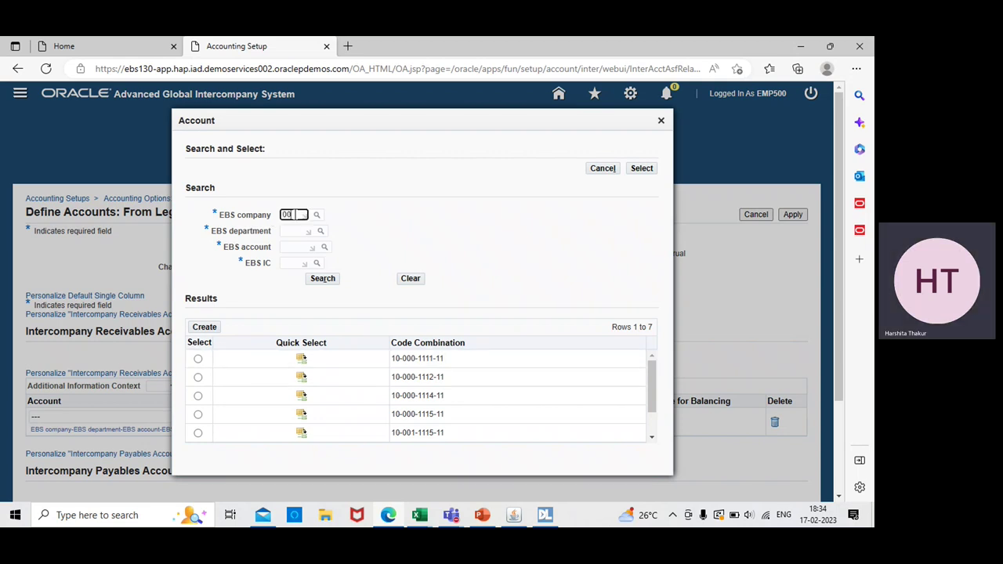
left_click(300, 230)
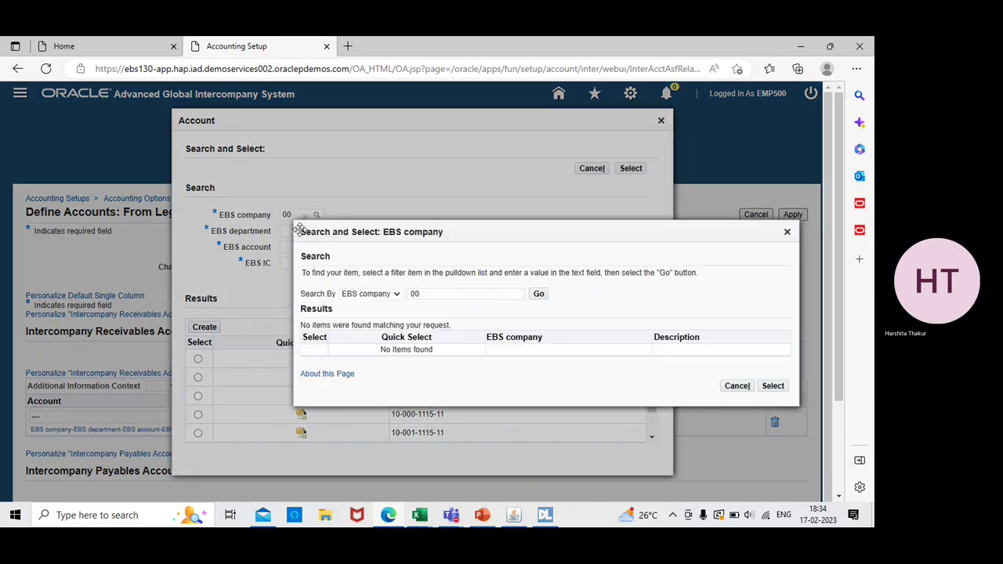
left_click(538, 295)
left_click(738, 386)
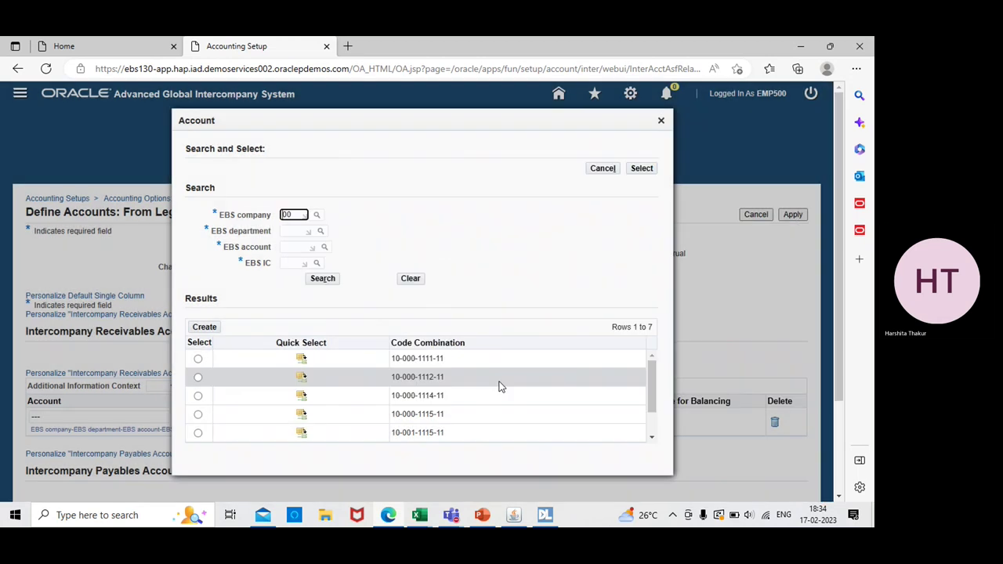
left_click(317, 217)
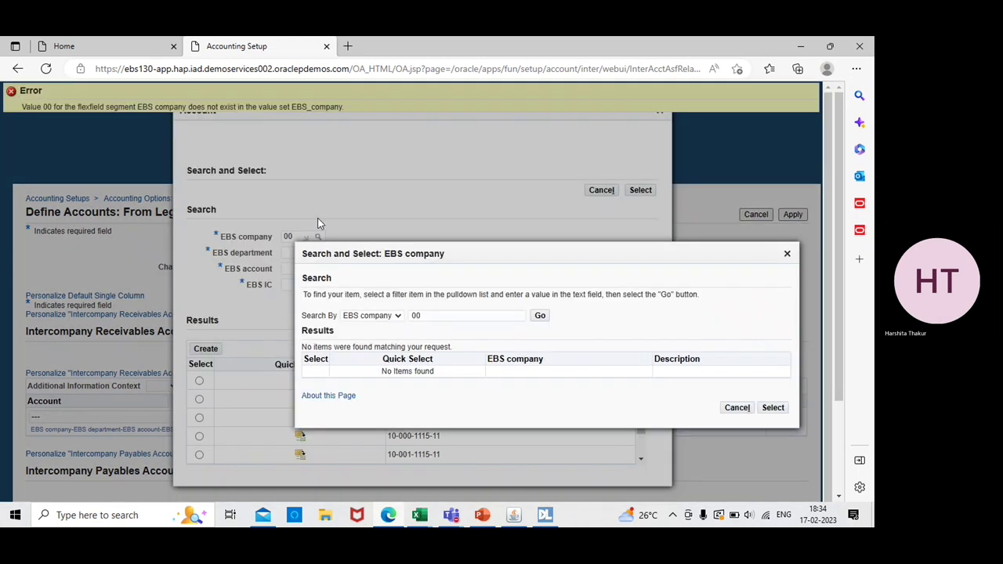
left_click(786, 254)
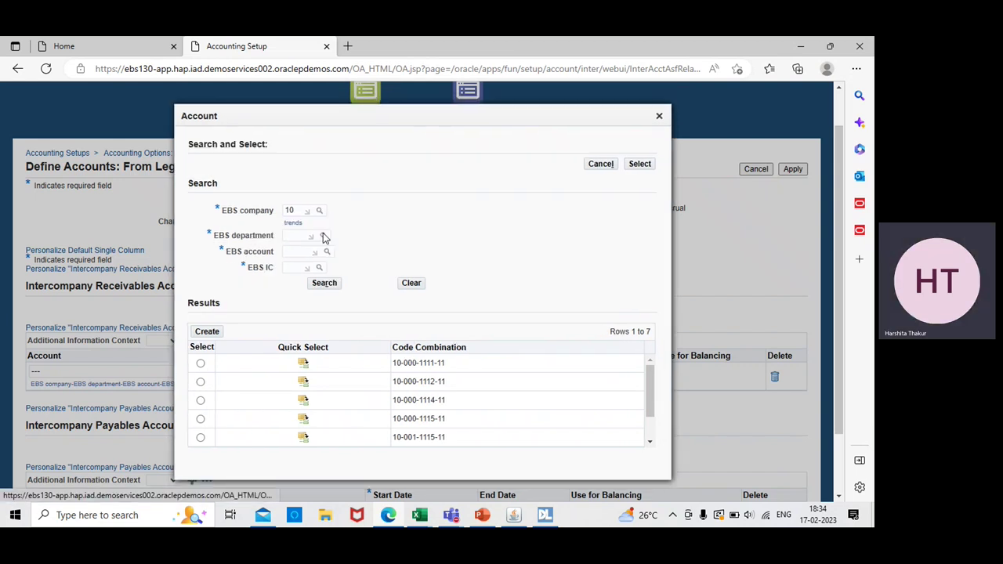
left_click(323, 236)
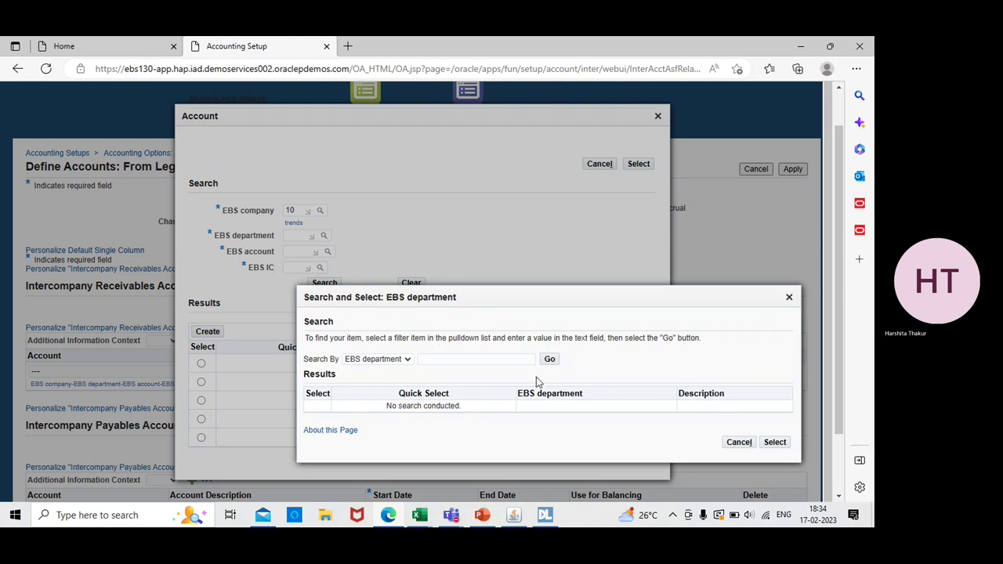
left_click(548, 363)
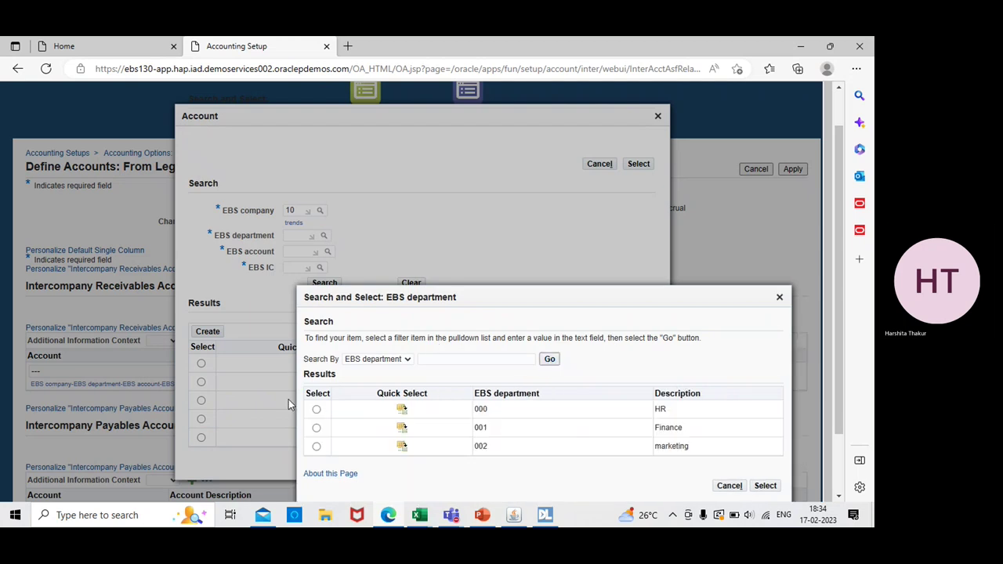
left_click(316, 410)
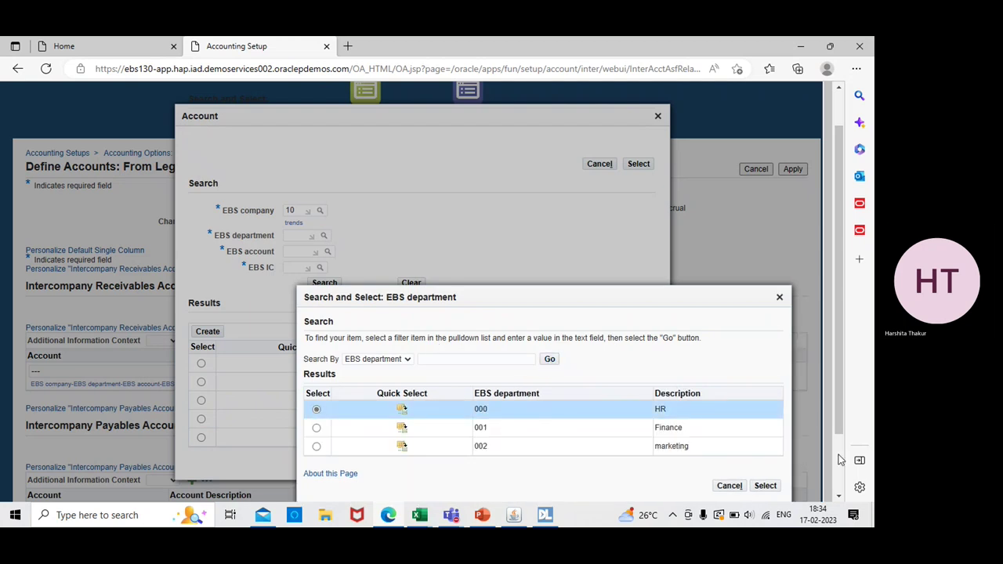
left_click(764, 486)
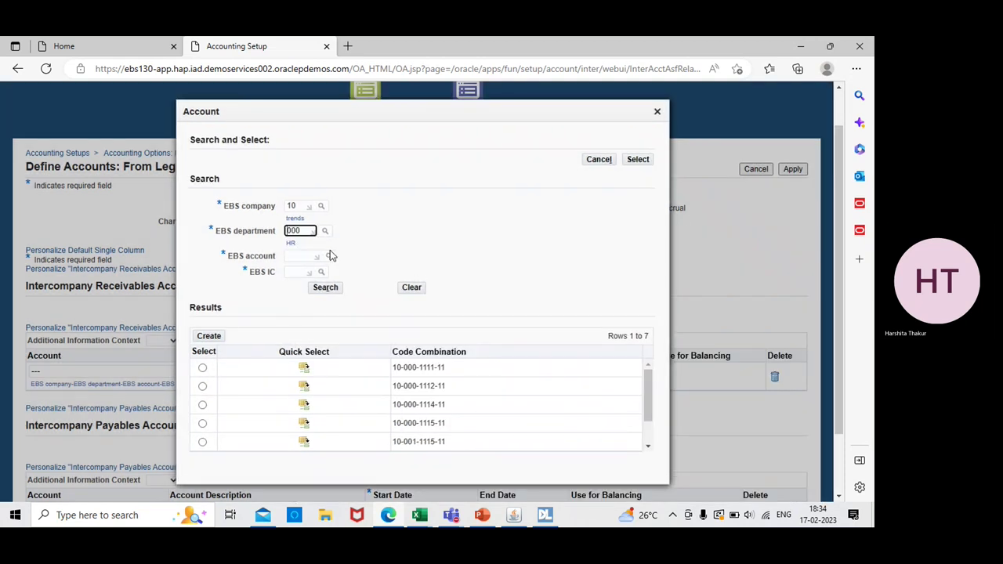
left_click(329, 257)
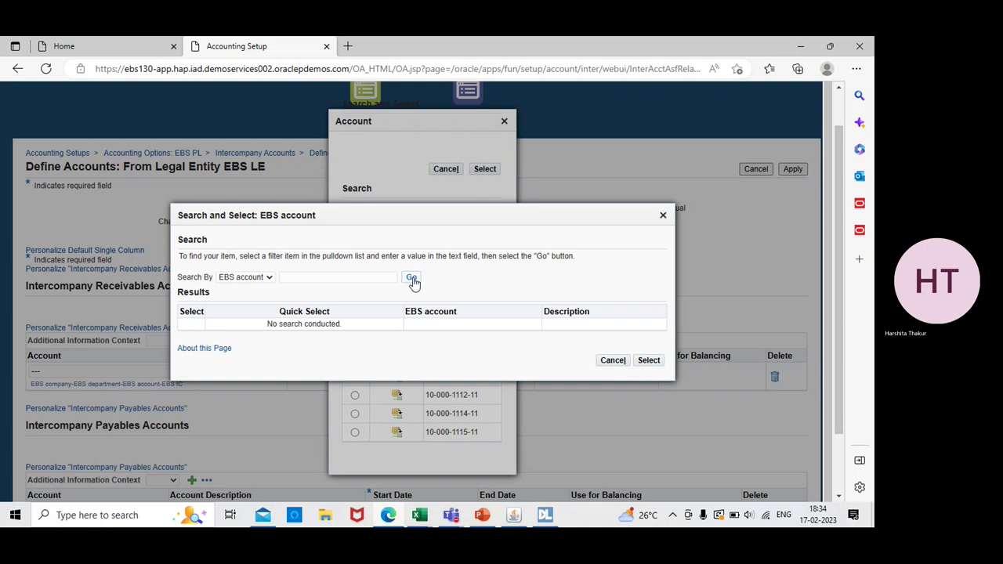
left_click(411, 279)
left_click(195, 269)
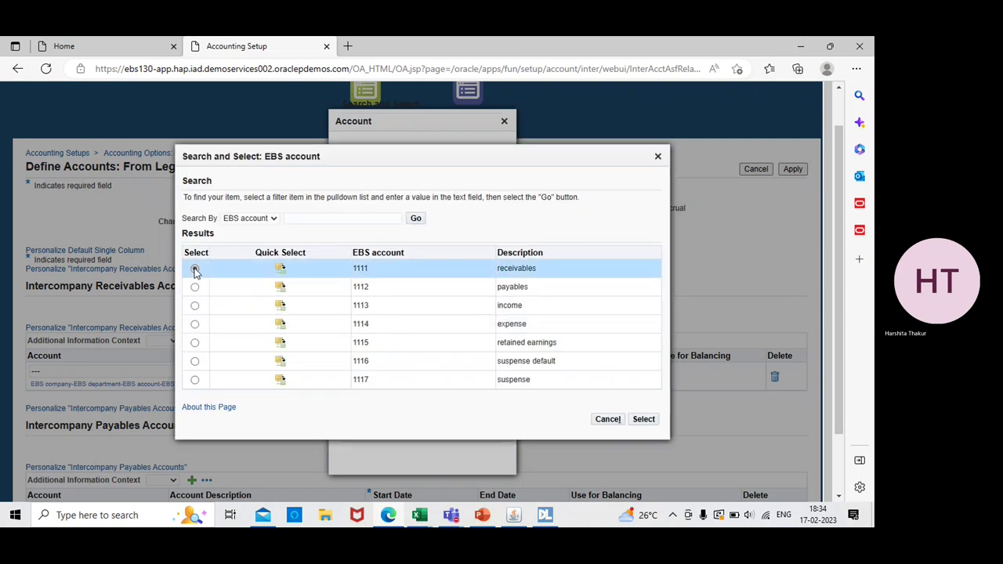
left_click(643, 420)
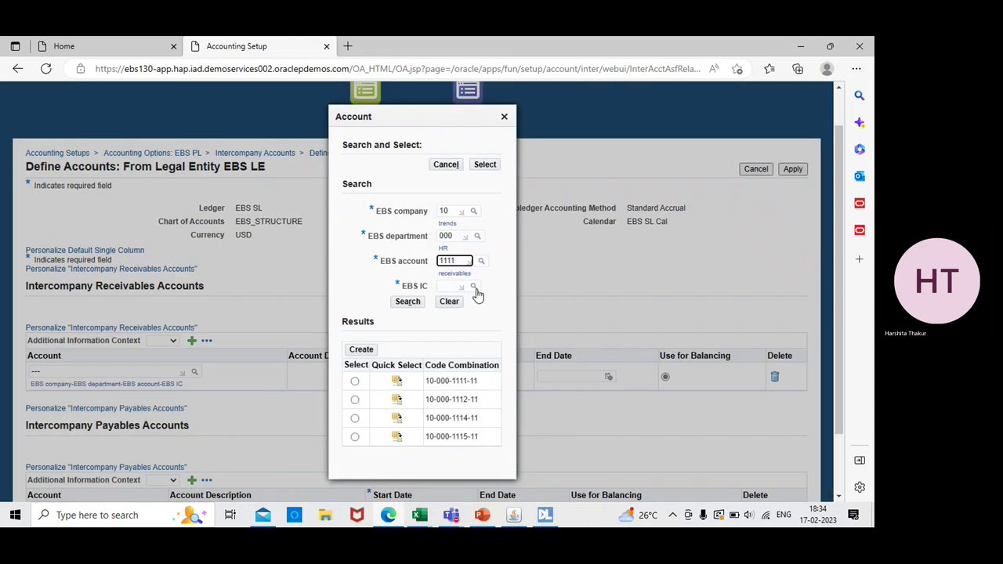
left_click(474, 287)
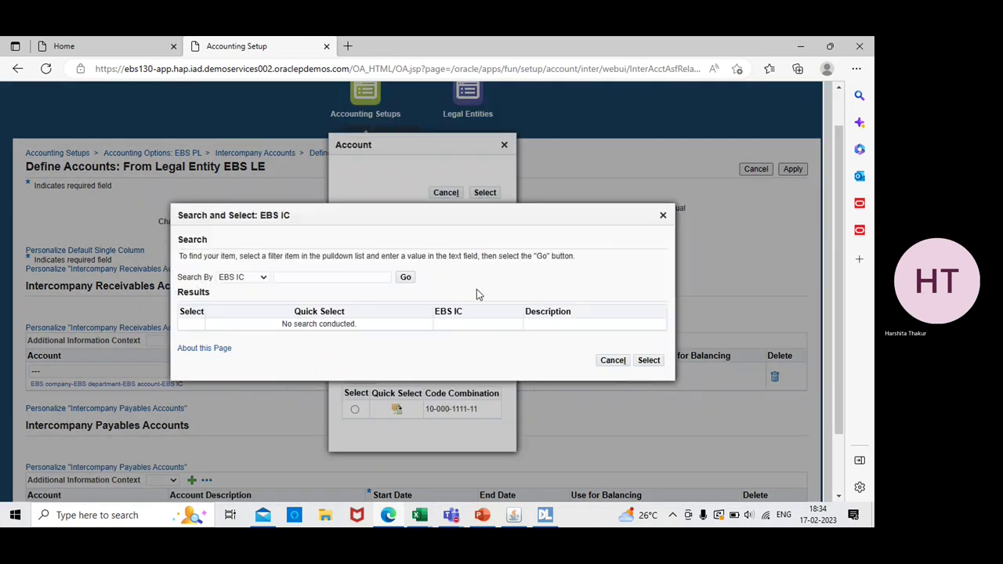
left_click(407, 279)
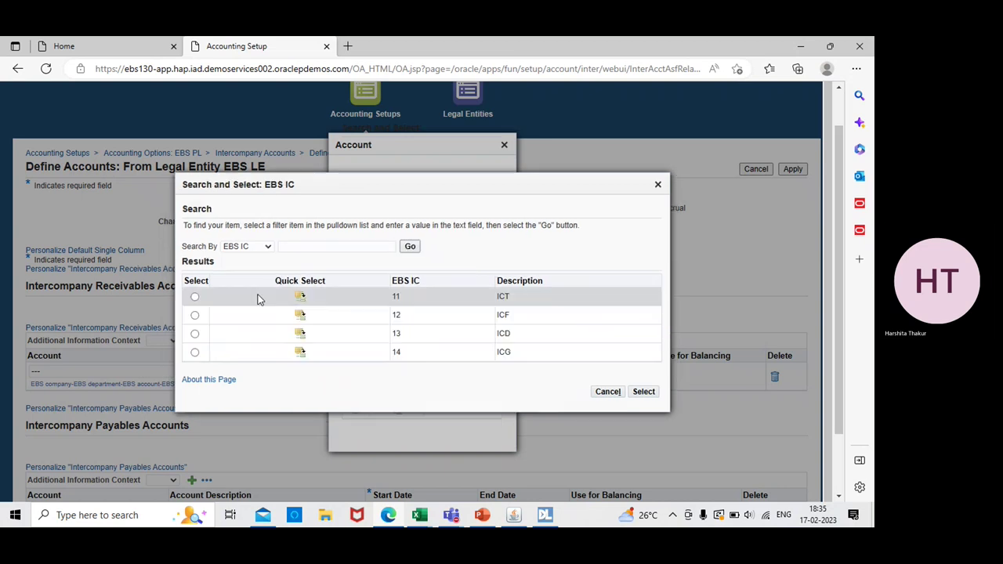
left_click(194, 297)
left_click(645, 394)
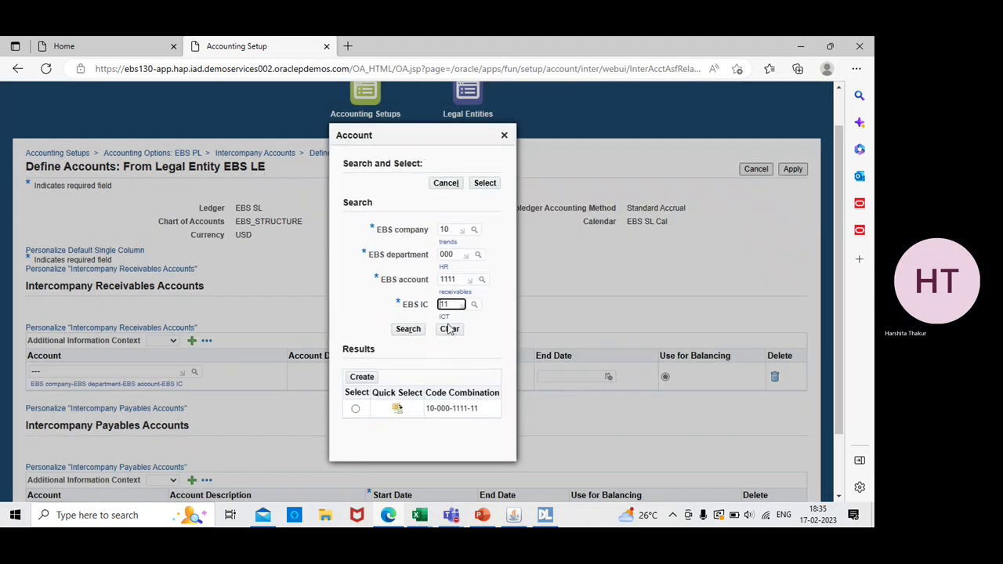
left_click(355, 409)
left_click(480, 187)
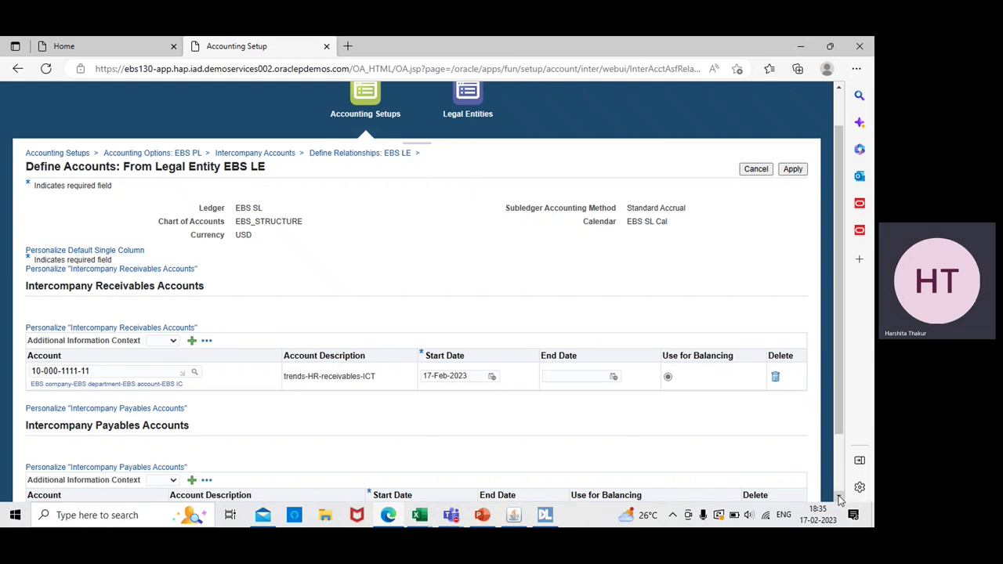
scroll(840, 500, "down", 2)
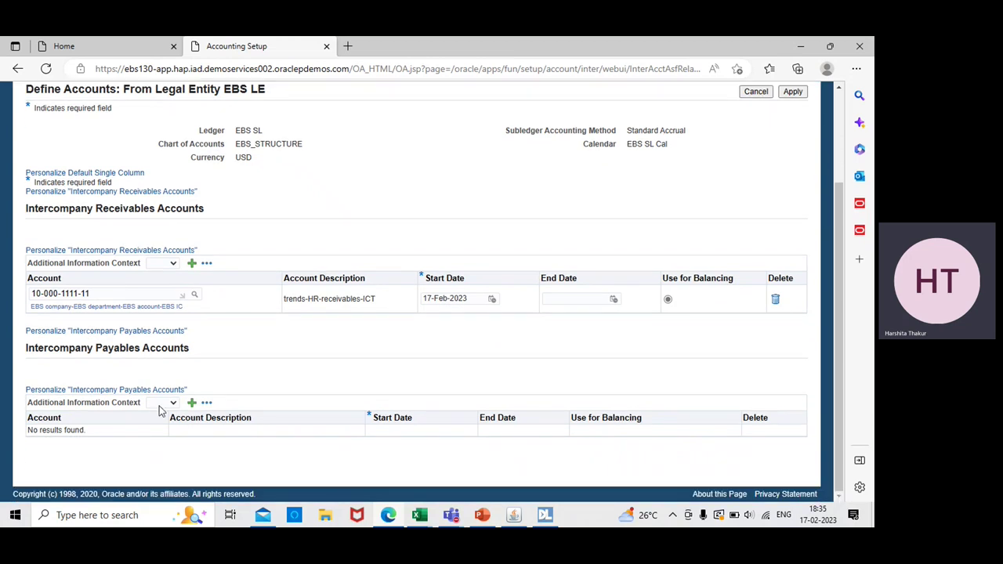
left_click(191, 404)
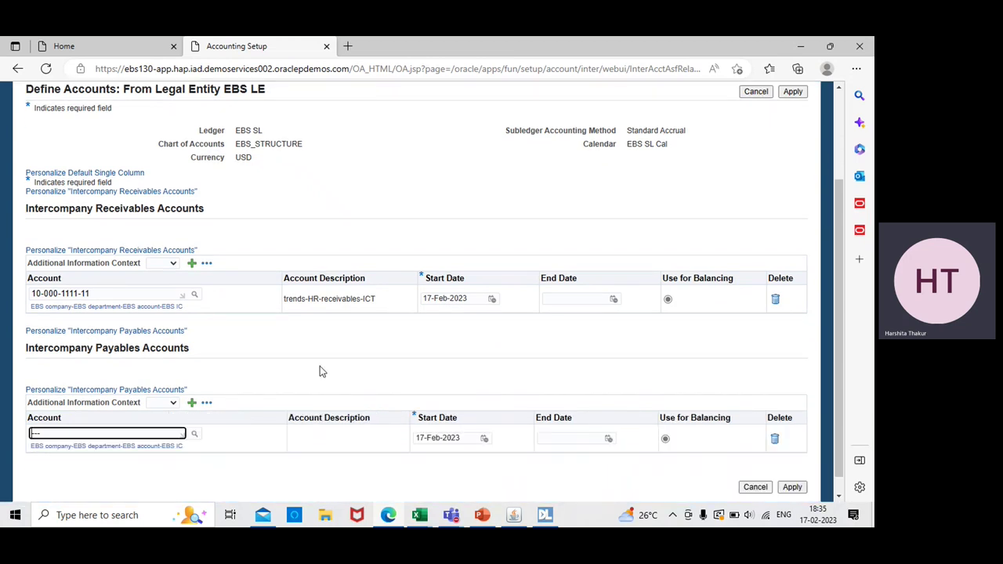
left_click(194, 434)
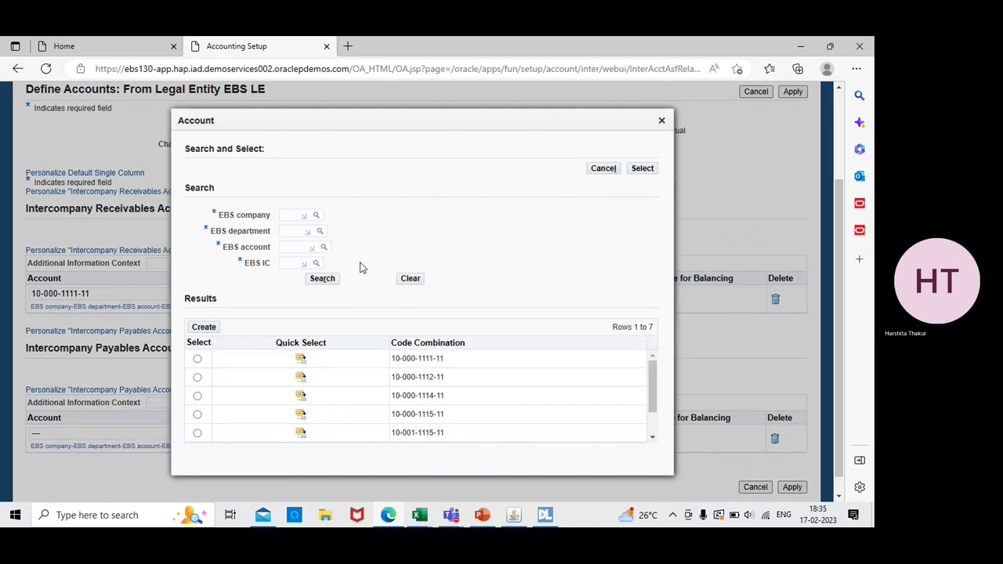
left_click(198, 378)
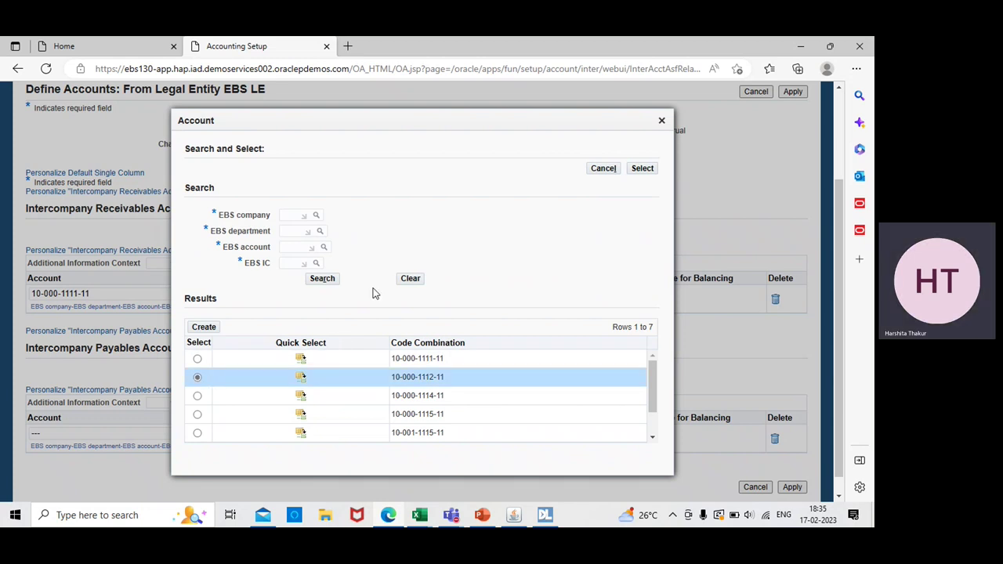
left_click(641, 170)
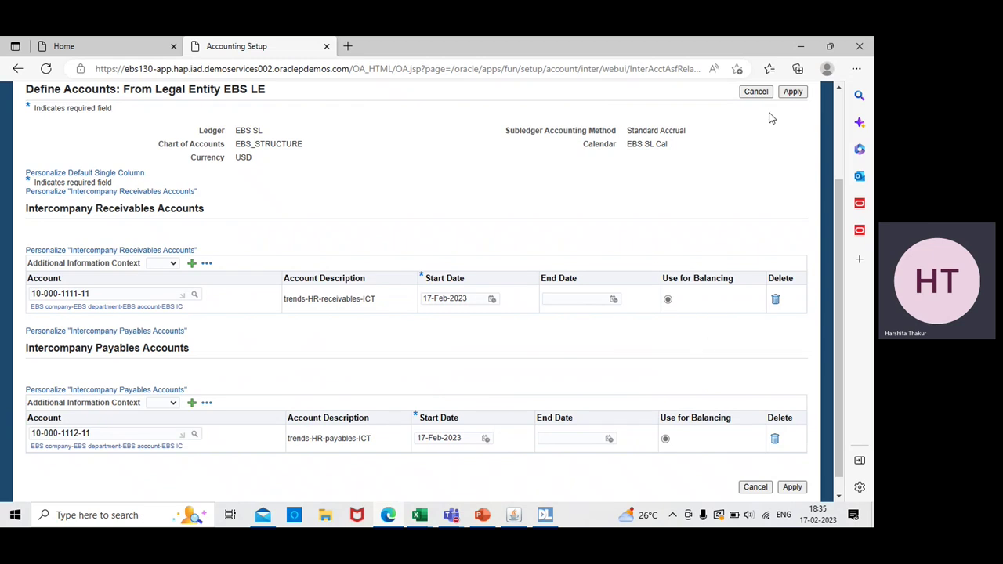
left_click(789, 92)
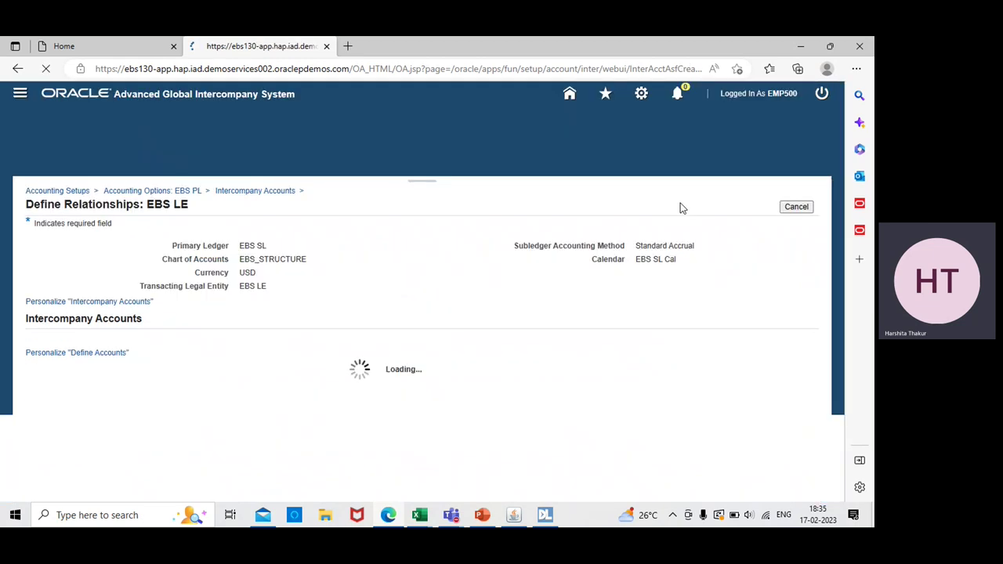
- Set EBS SL's Intercompany Accounts status to Complete and return to the accounting options
left_click(793, 220)
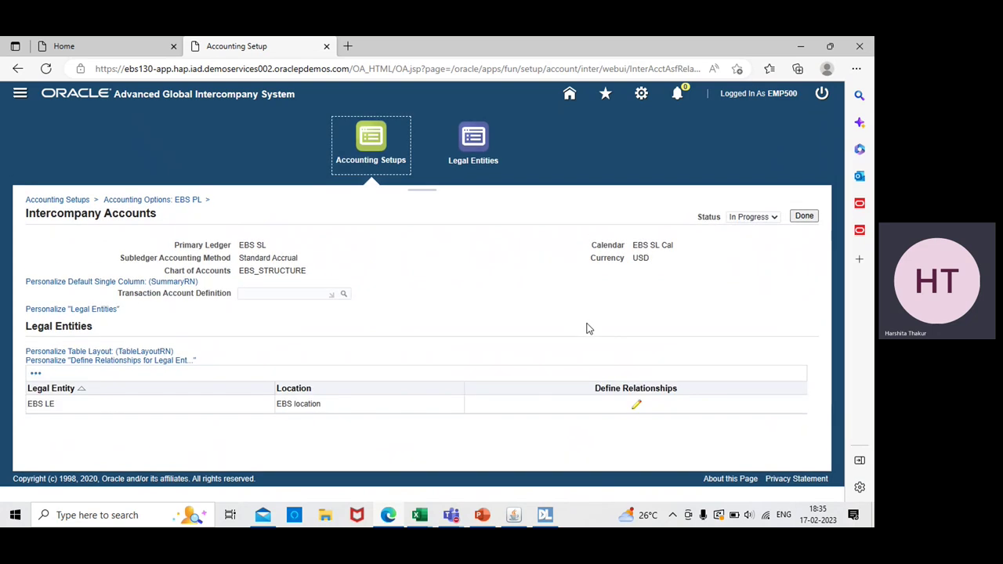
left_click(758, 217)
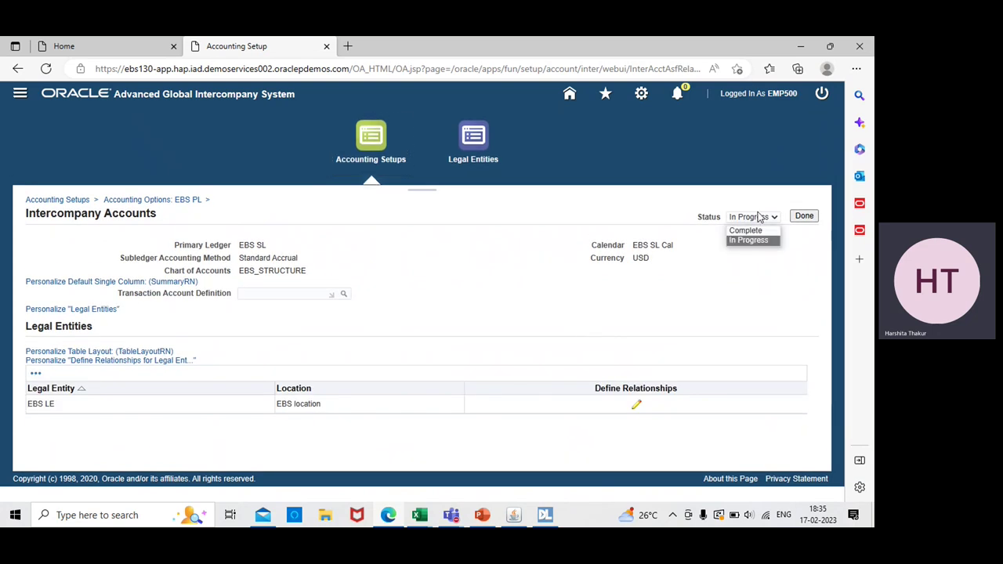
left_click(751, 231)
left_click(803, 217)
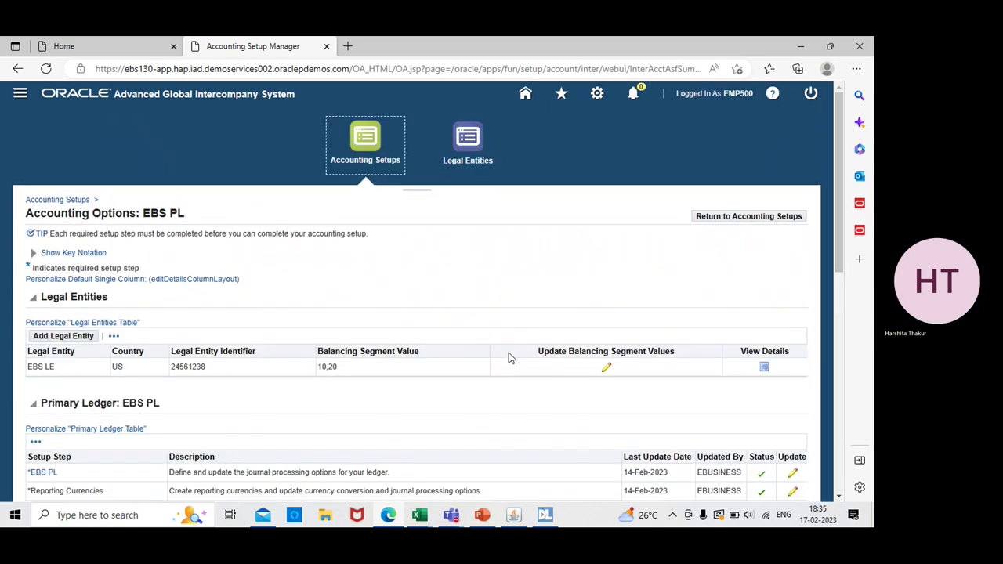
left_click(838, 498)
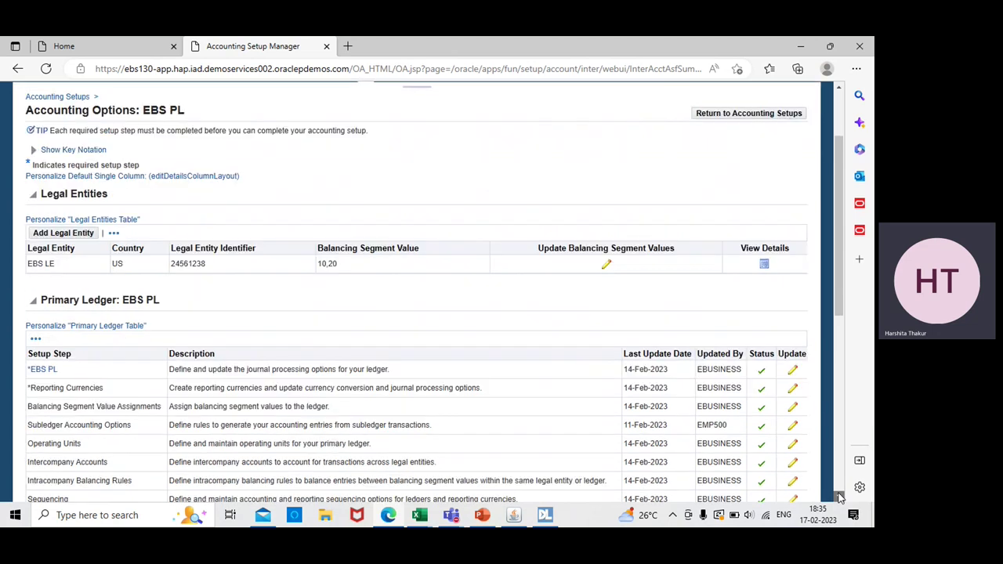
scroll(838, 497, "down", 4)
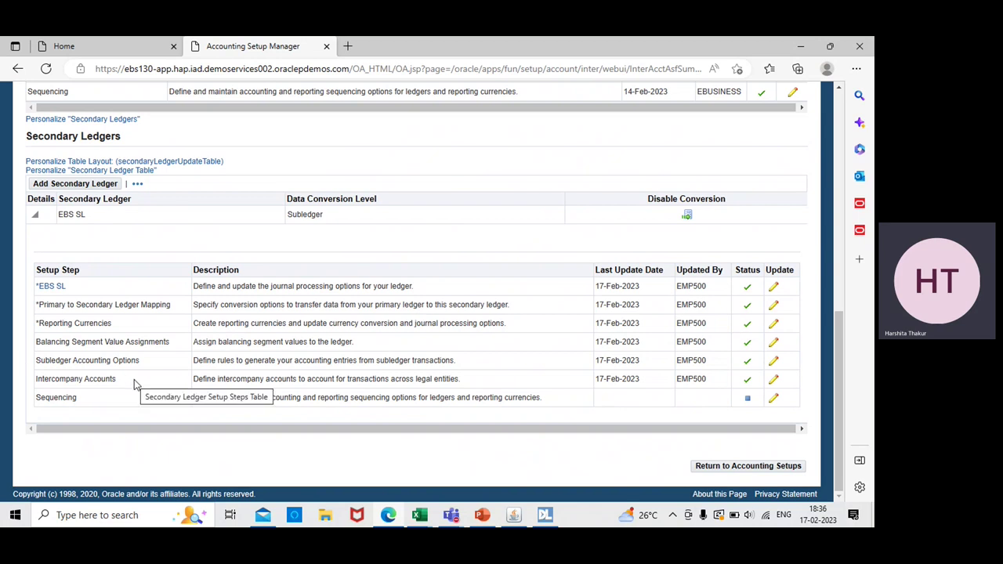
left_click(774, 287)
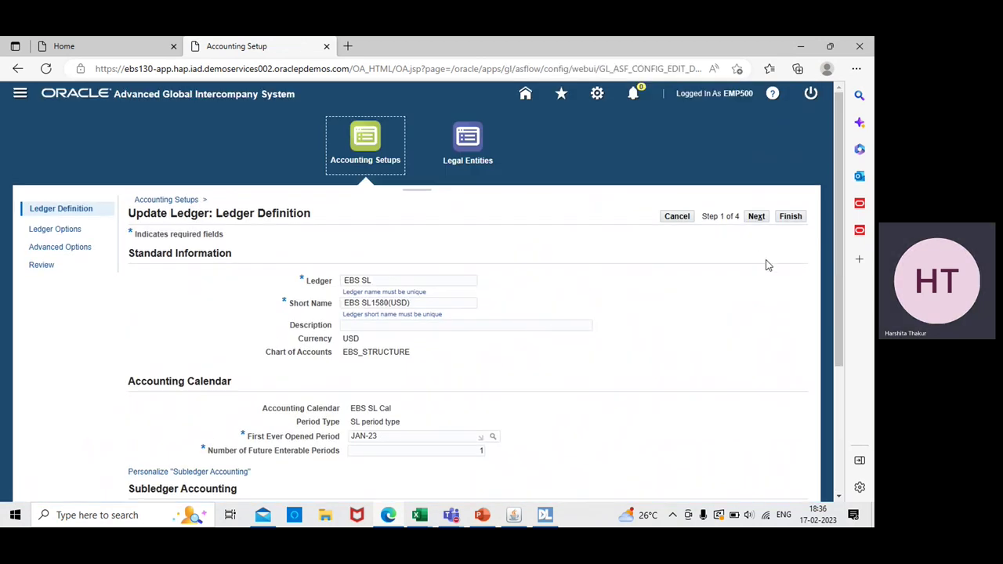
left_click(756, 217)
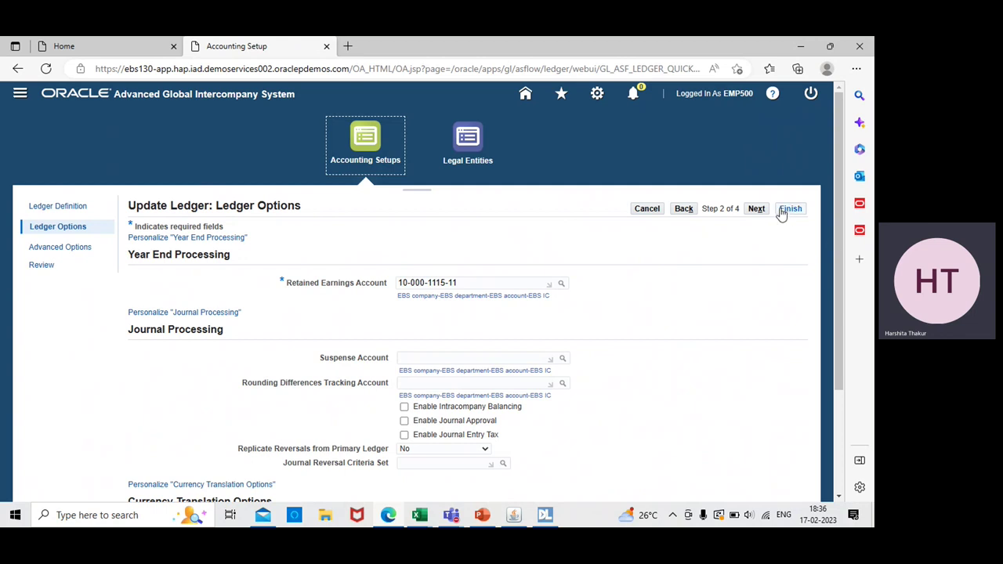
left_click(654, 211)
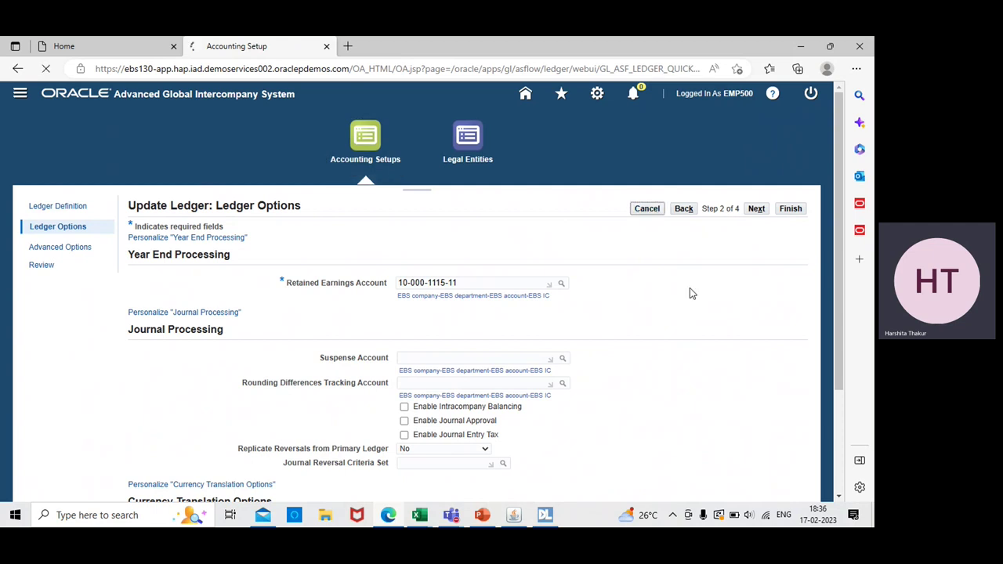
scroll(838, 495, "down", 3)
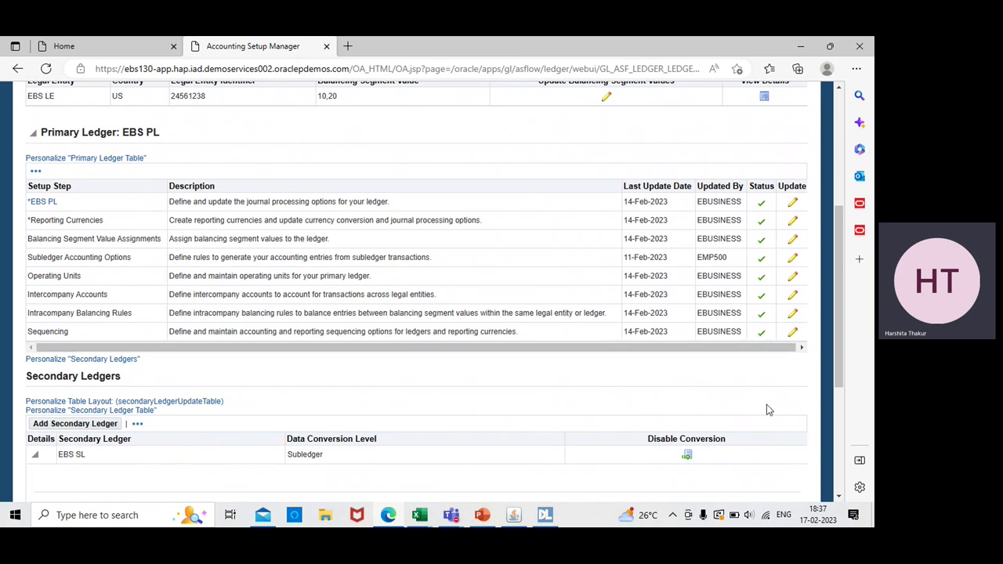
left_click(840, 499)
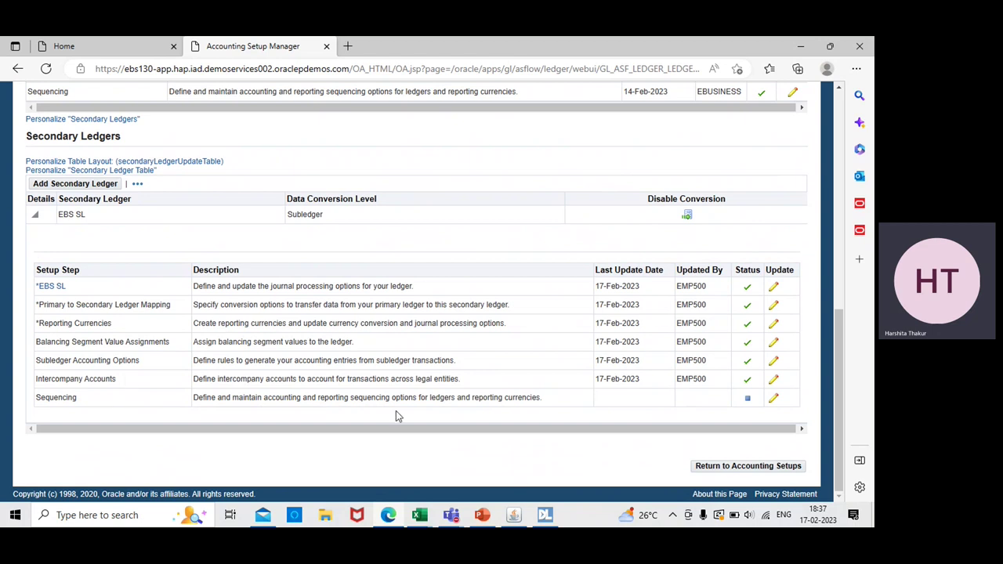
- Open EBS SL sequencing and keep GL Period Close - GL Journal Entry as the event
left_click(774, 398)
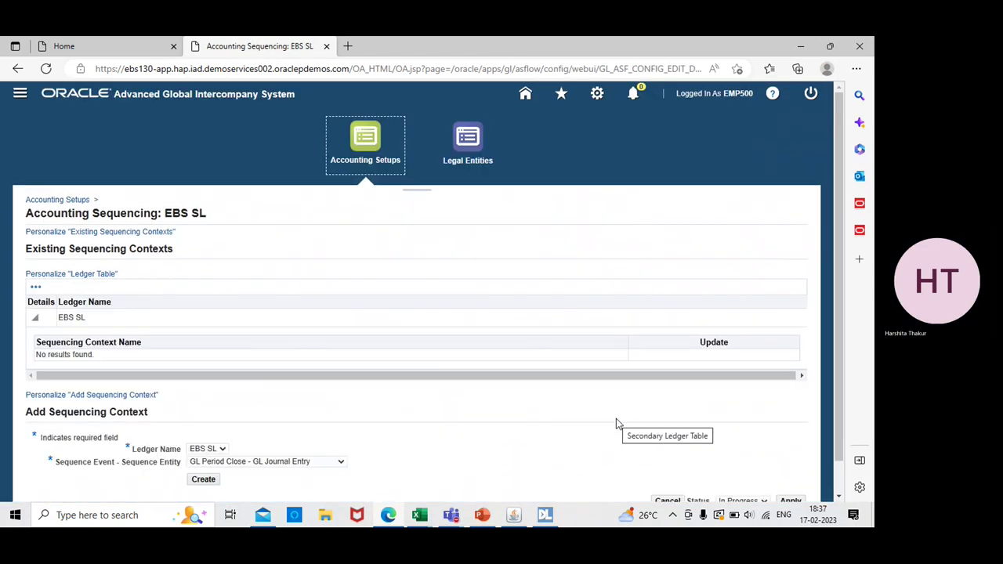
left_click(838, 499)
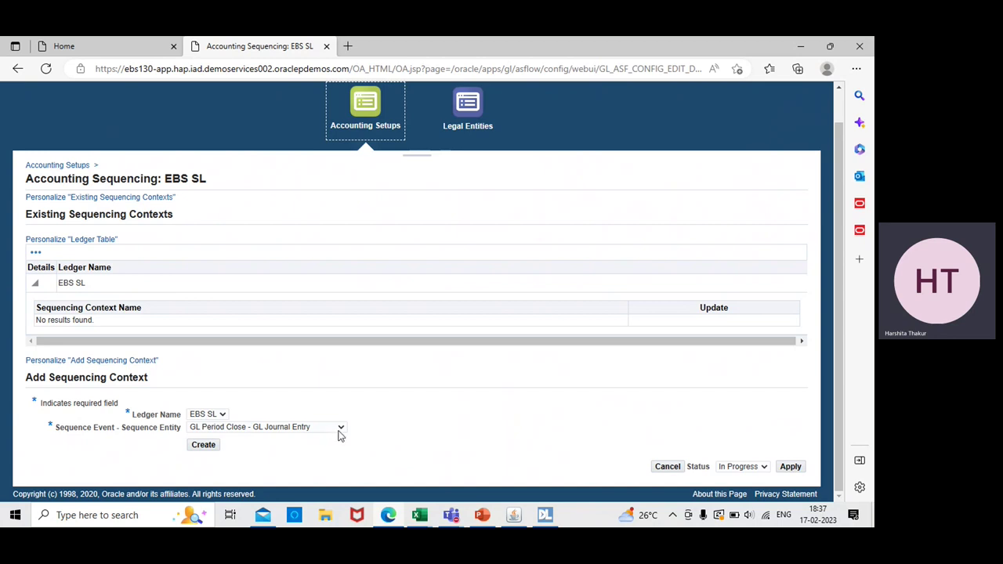
left_click(340, 429)
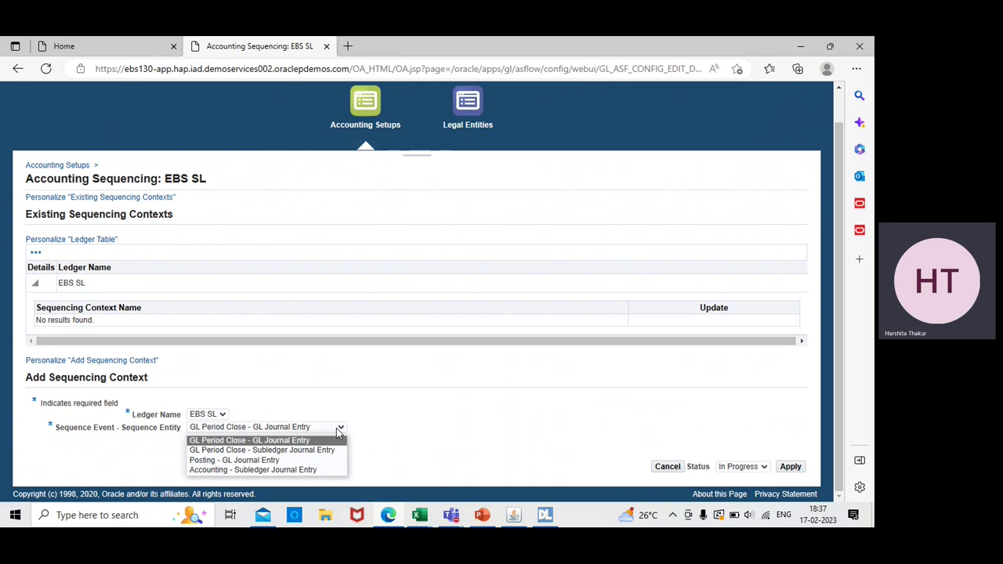
left_click(339, 432)
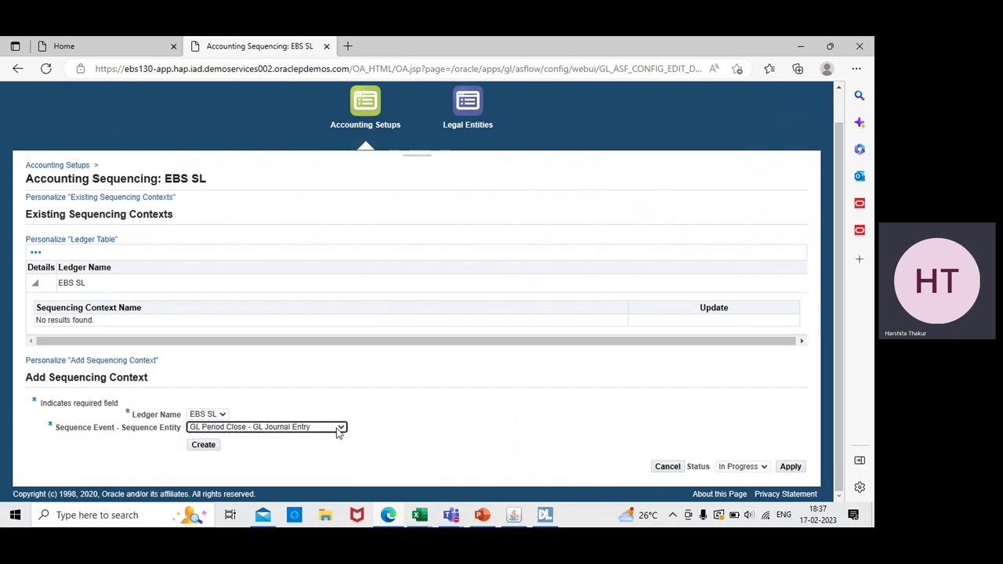
left_click(322, 449)
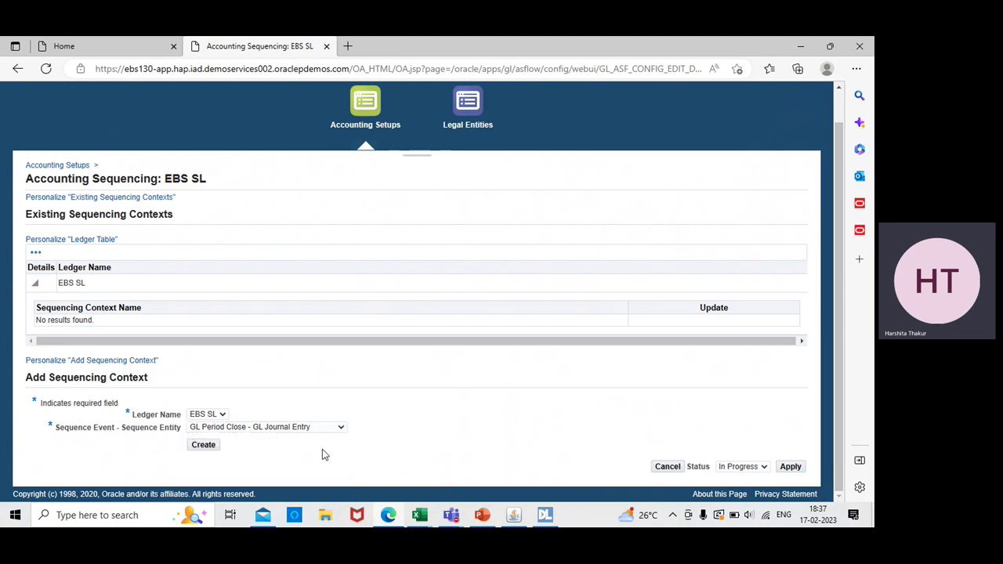
- Set the sequencing status to Complete and apply it
left_click(734, 467)
left_click(735, 480)
left_click(788, 467)
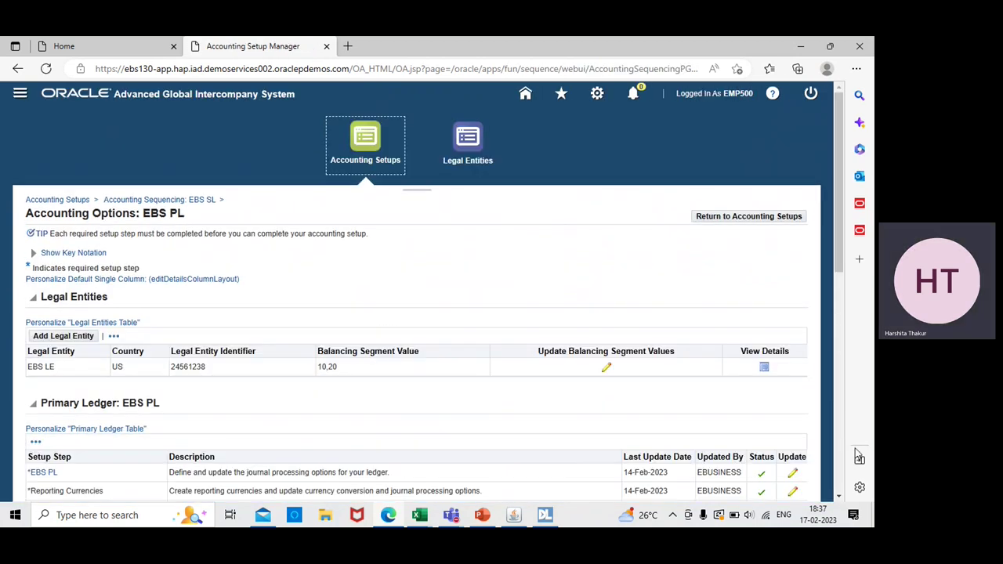
left_click(839, 475)
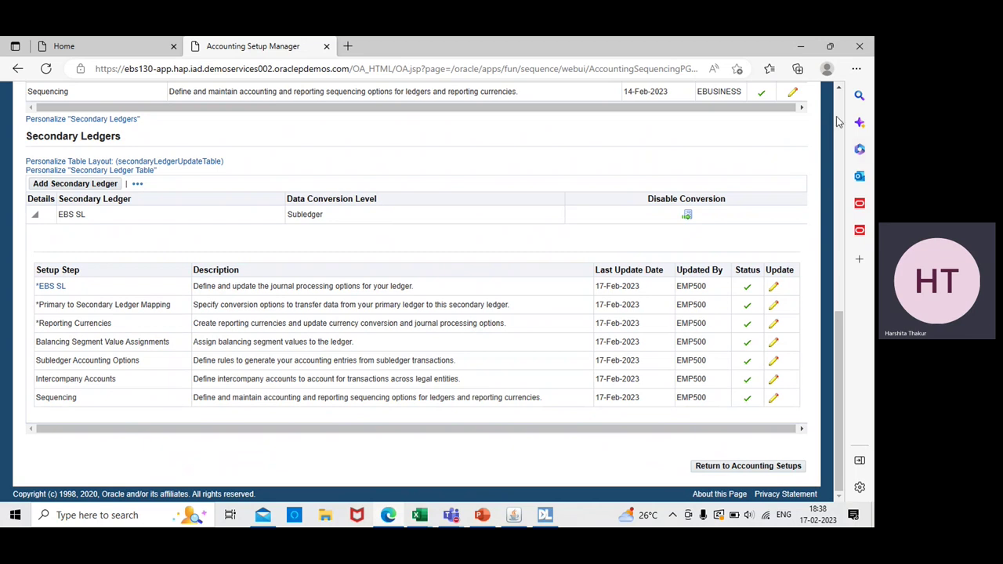
scroll(837, 122, "up", 10)
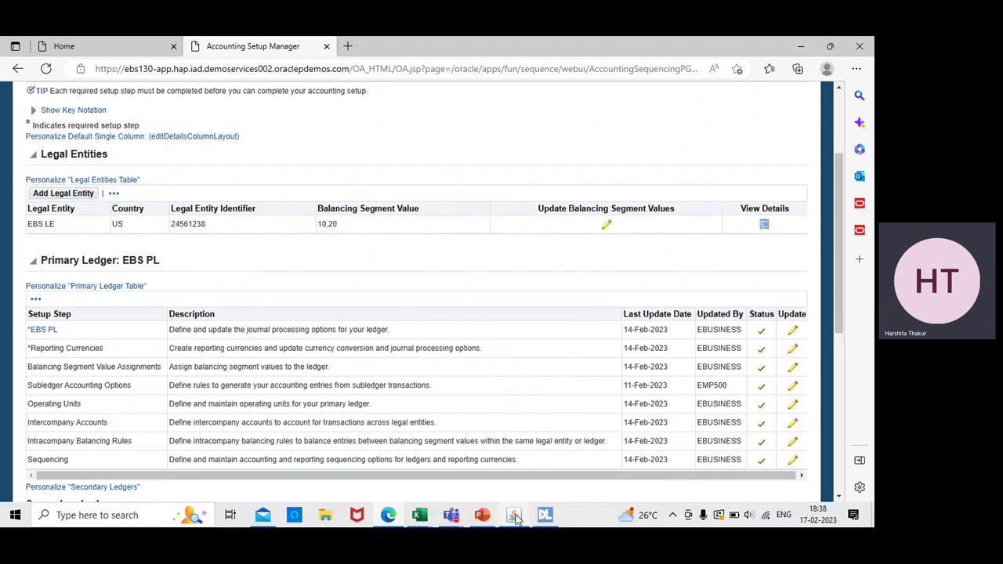
left_click(515, 514)
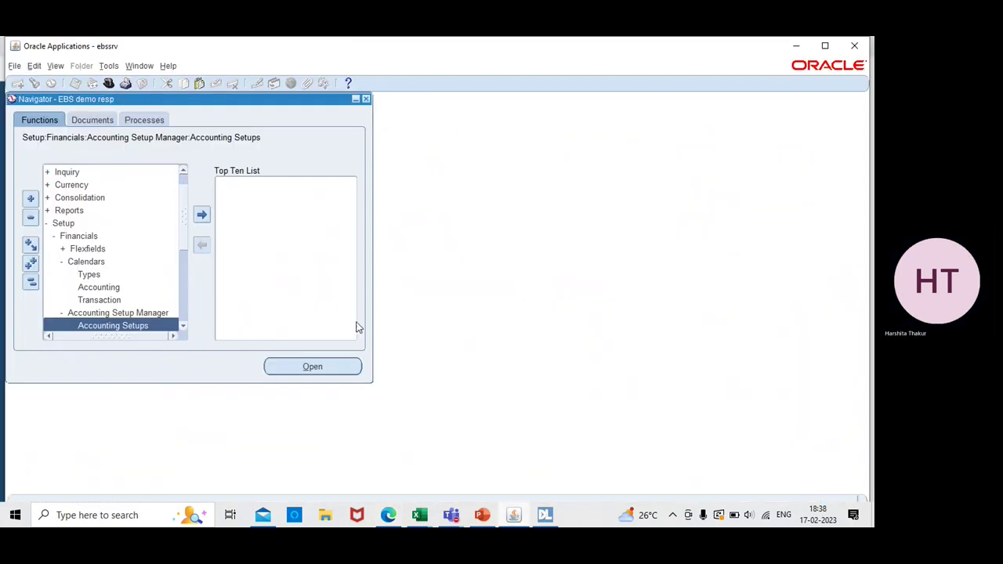
- Choose Switch Responsibility in Forms and acknowledge the invalid-session note
left_click(108, 83)
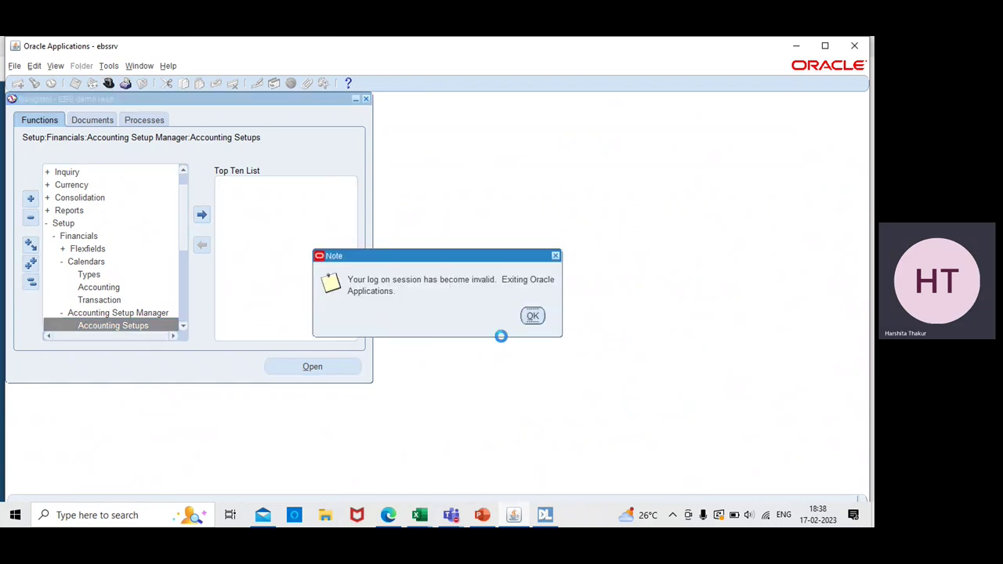
left_click(534, 315)
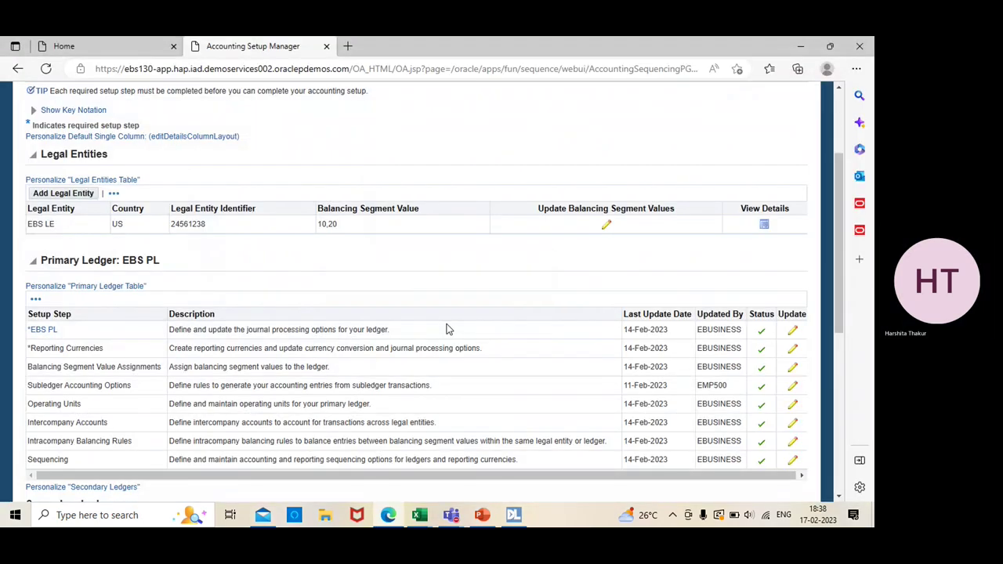
- Launch Key Flexfield Segments from EBS demo resp > Setup > Financials > Flexfields > Key
scroll(833, 117, "up", 2)
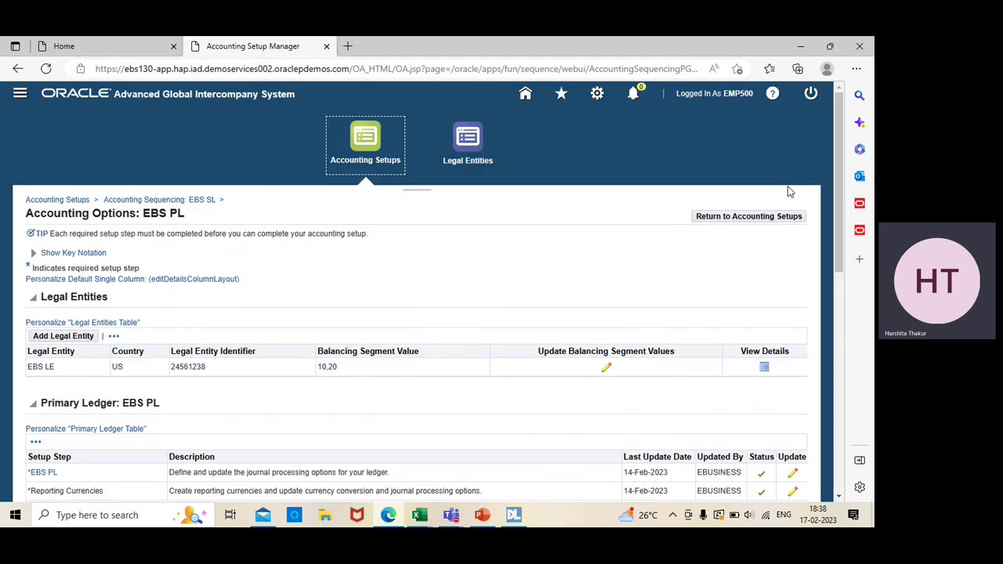
left_click(776, 214)
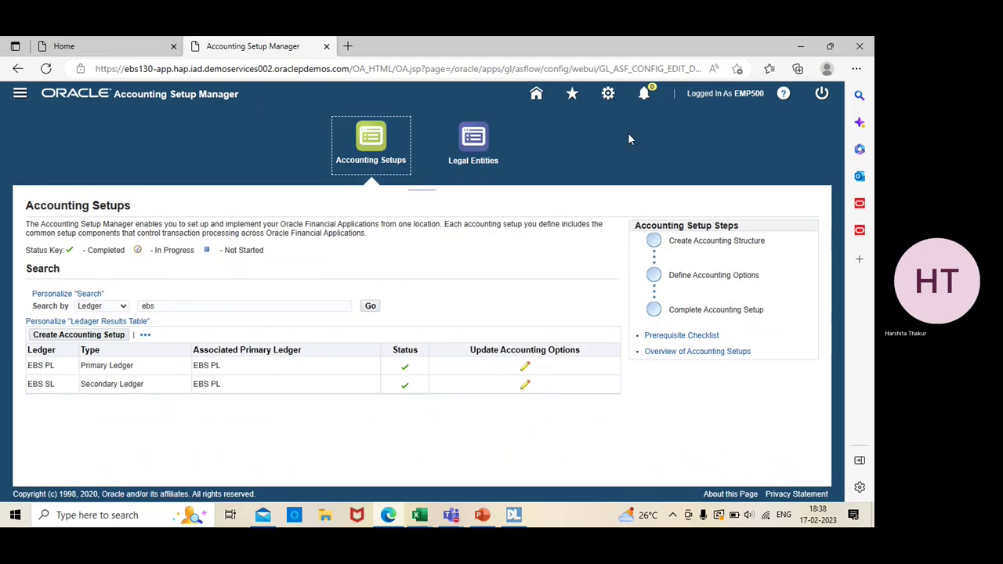
left_click(19, 93)
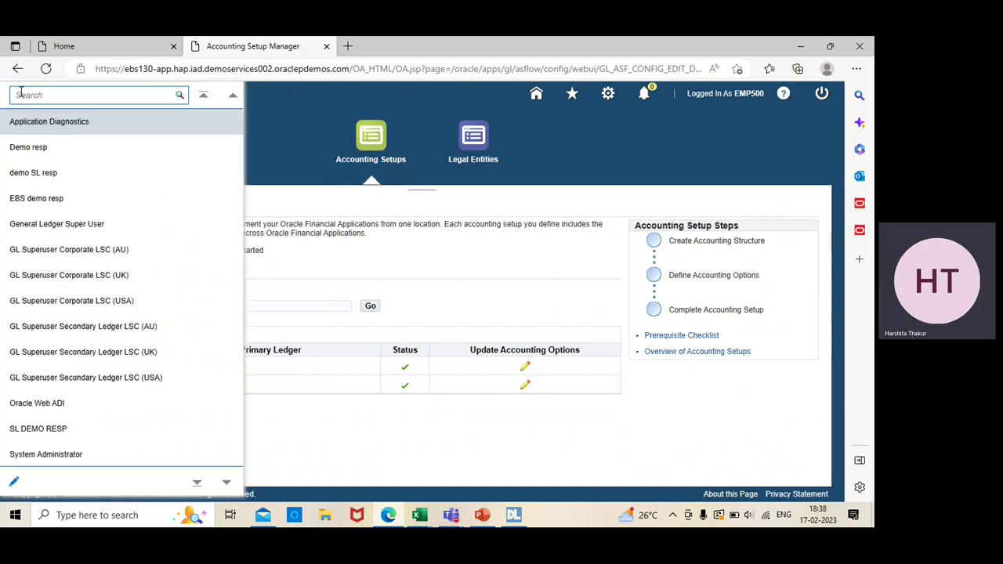
left_click(34, 197)
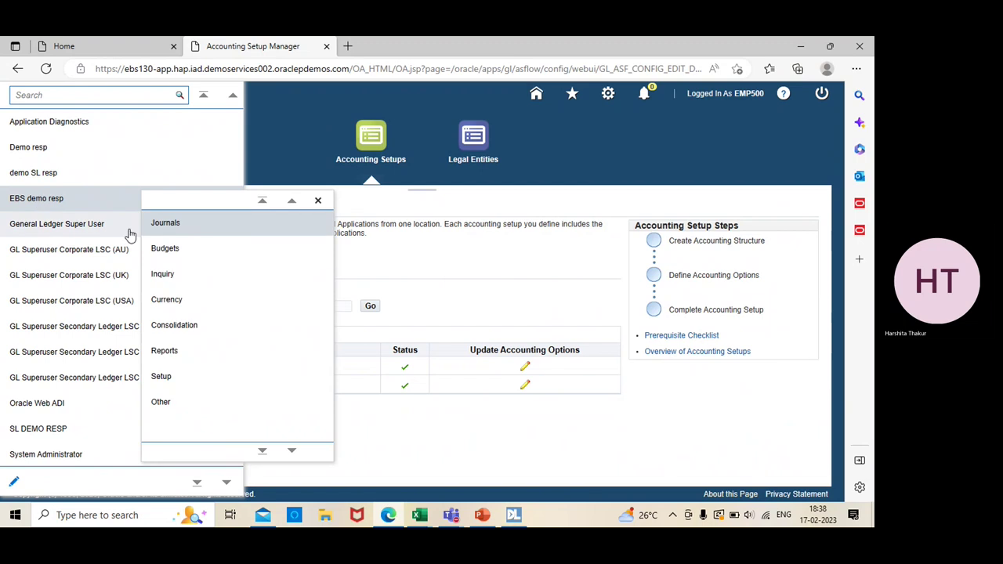
left_click(168, 379)
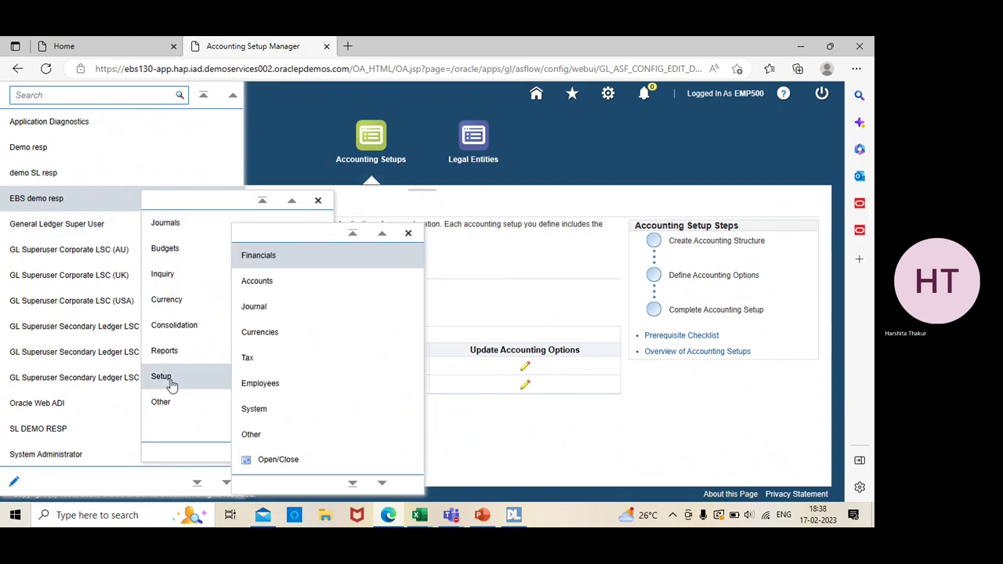
left_click(285, 261)
left_click(359, 290)
left_click(441, 322)
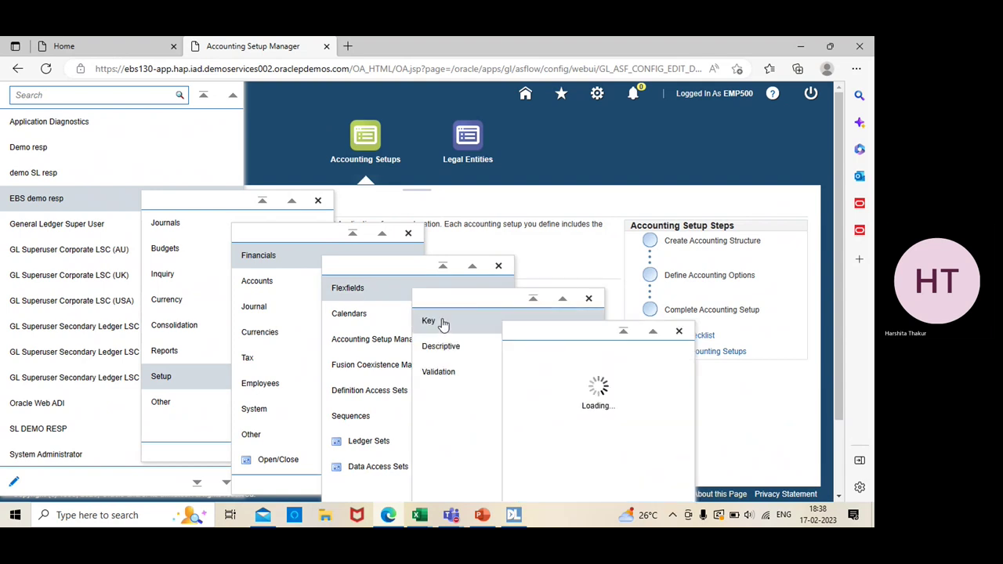
left_click(540, 376)
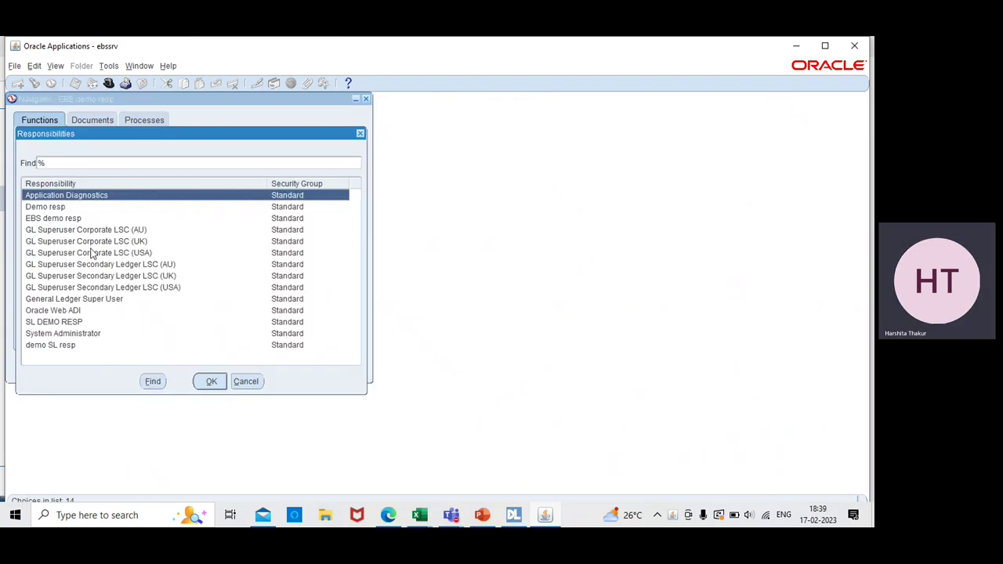
- Switch to System Administrator and open Security > Responsibility > Define
left_click(89, 333)
left_click(212, 382)
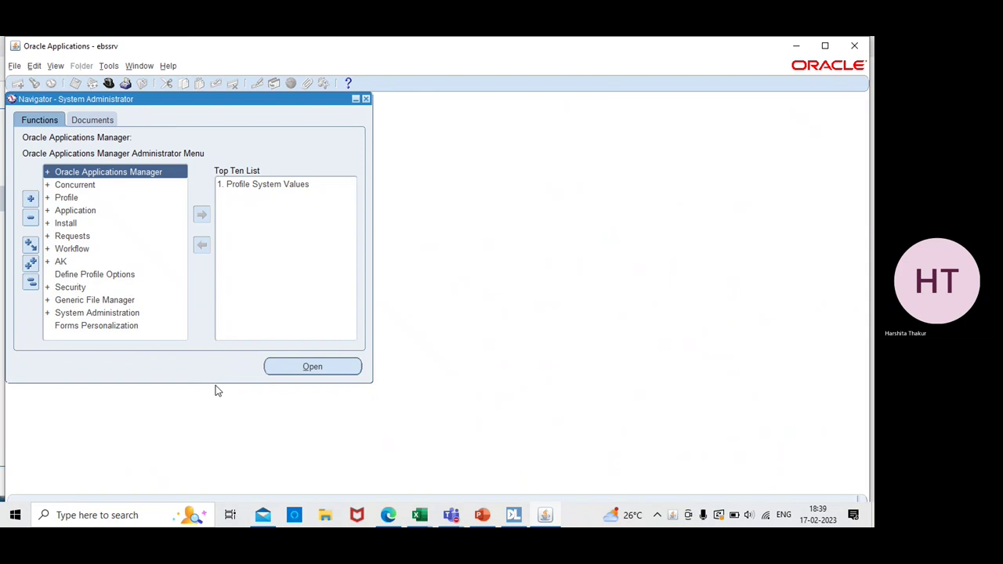
left_click(70, 288)
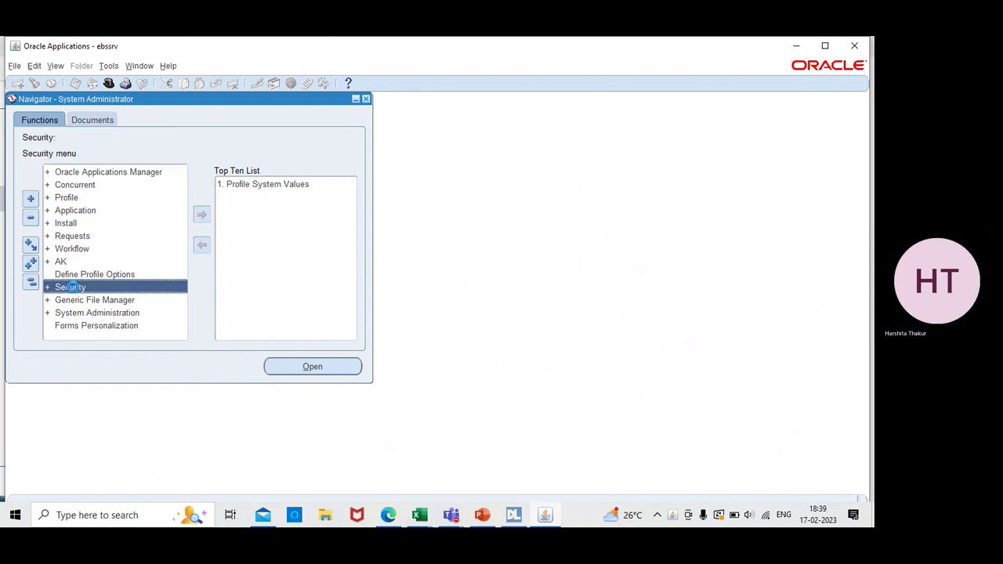
double_click(71, 288)
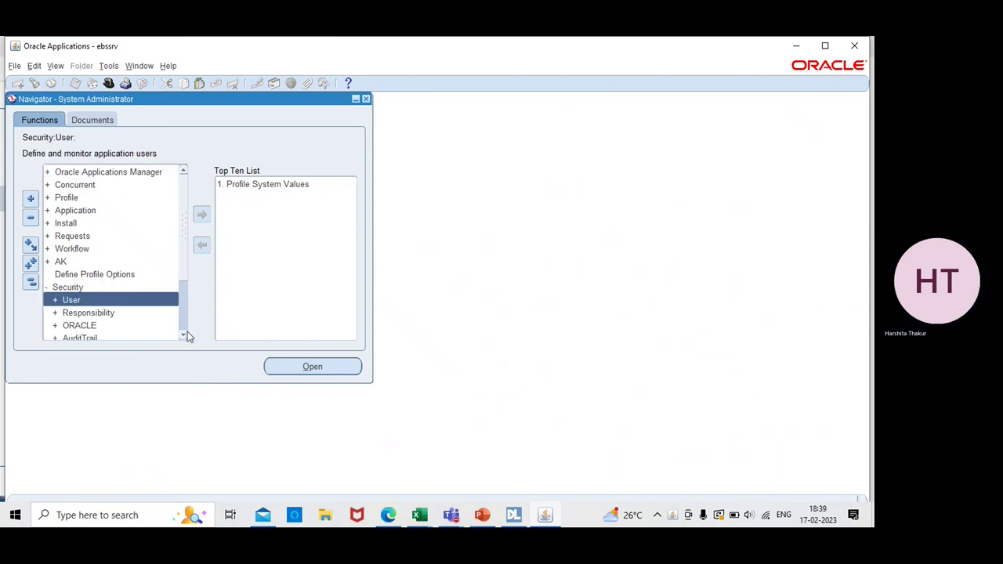
scroll(185, 335, "down", 3)
left_click(110, 276)
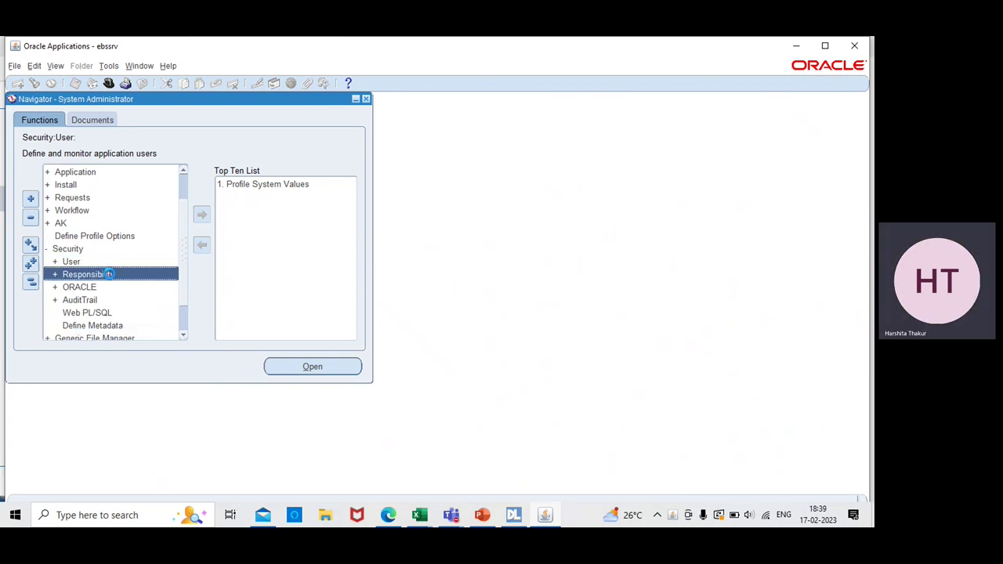
double_click(108, 274)
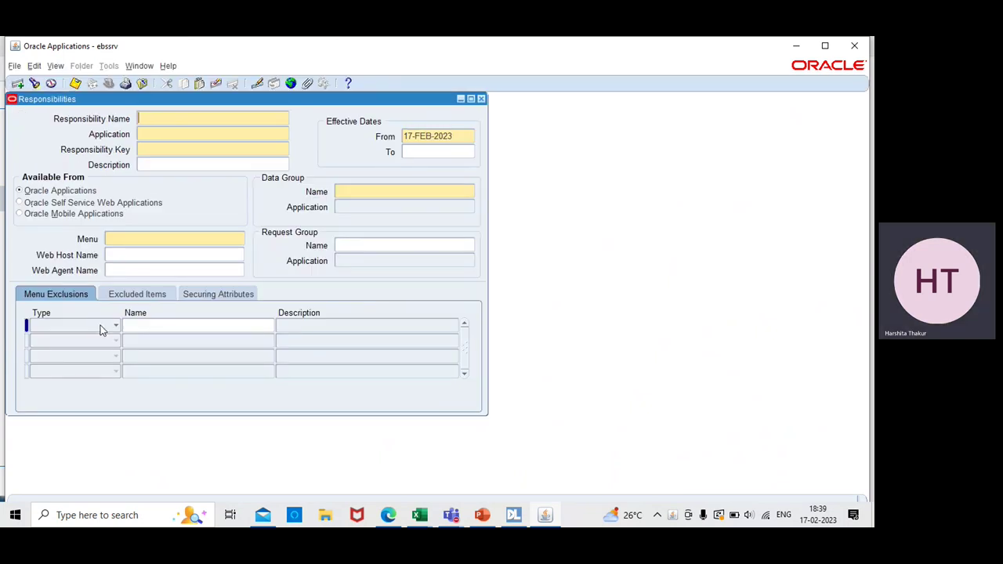
- Name the new responsibility 'EBS SL Resp' and set its application to General Ledger
type("B")
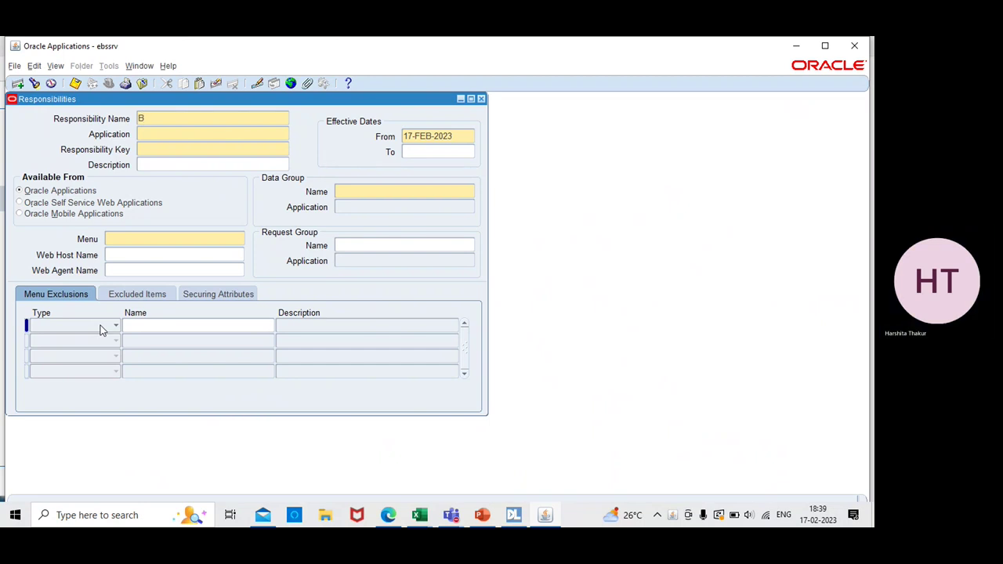
key("BackSpace")
type("EBS SL")
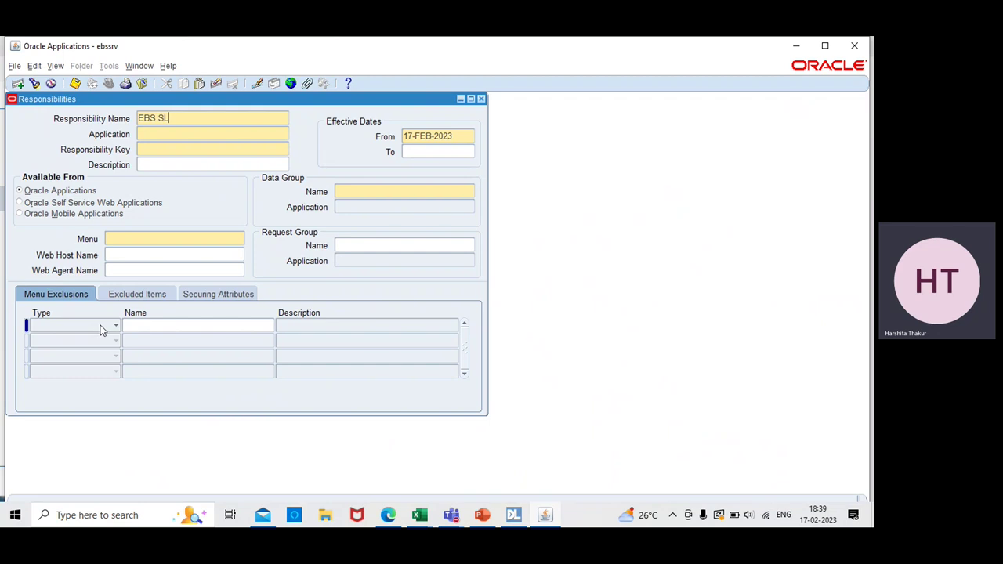
type(" Resp")
left_click(166, 134)
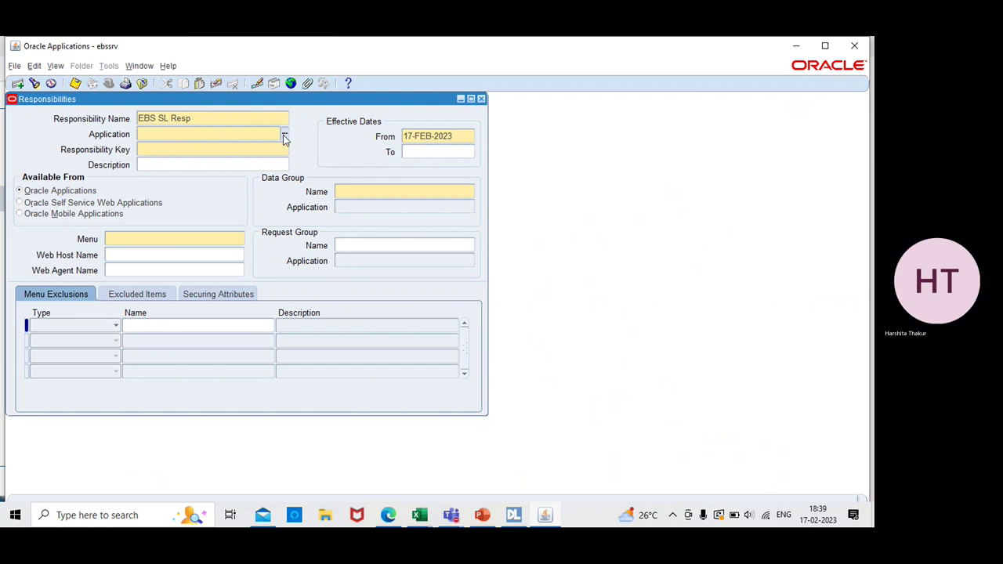
left_click(283, 134)
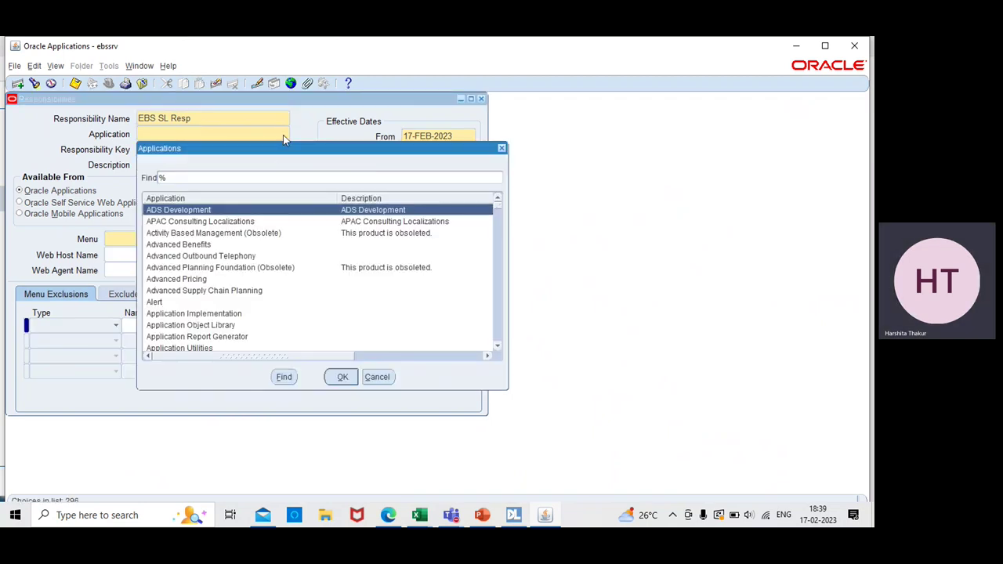
type("generwal")
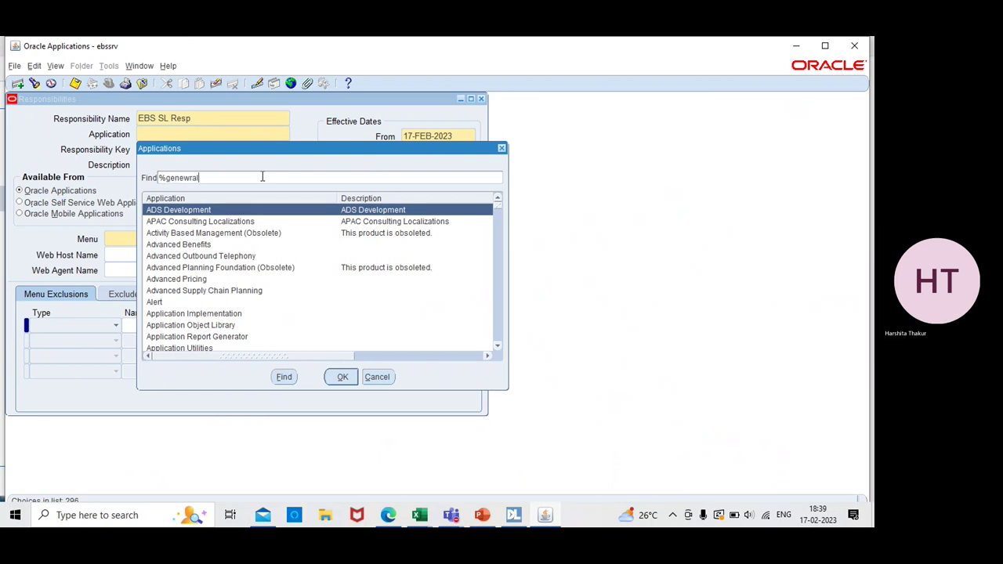
key("Return")
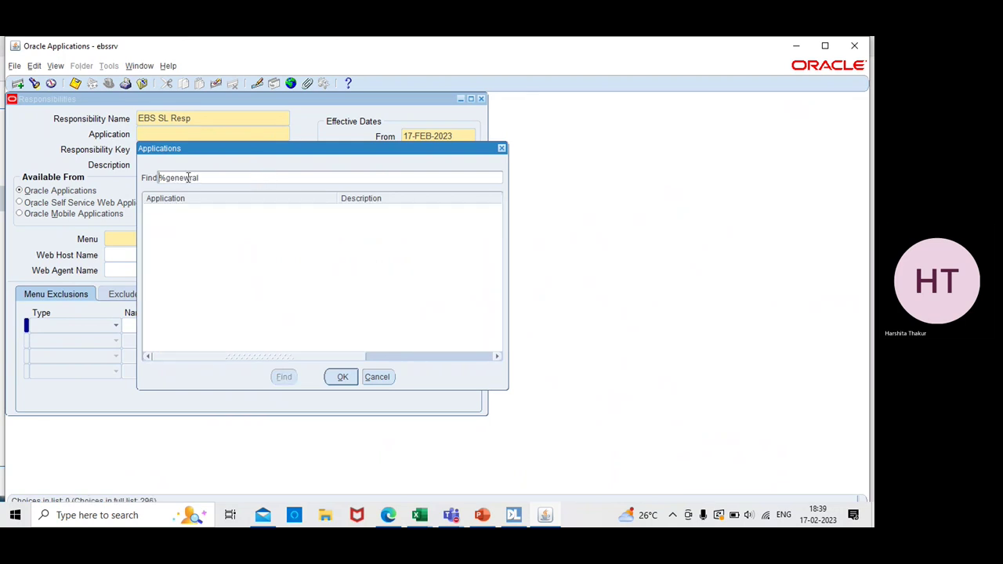
left_click(188, 178)
key("BackSpace")
key("Return")
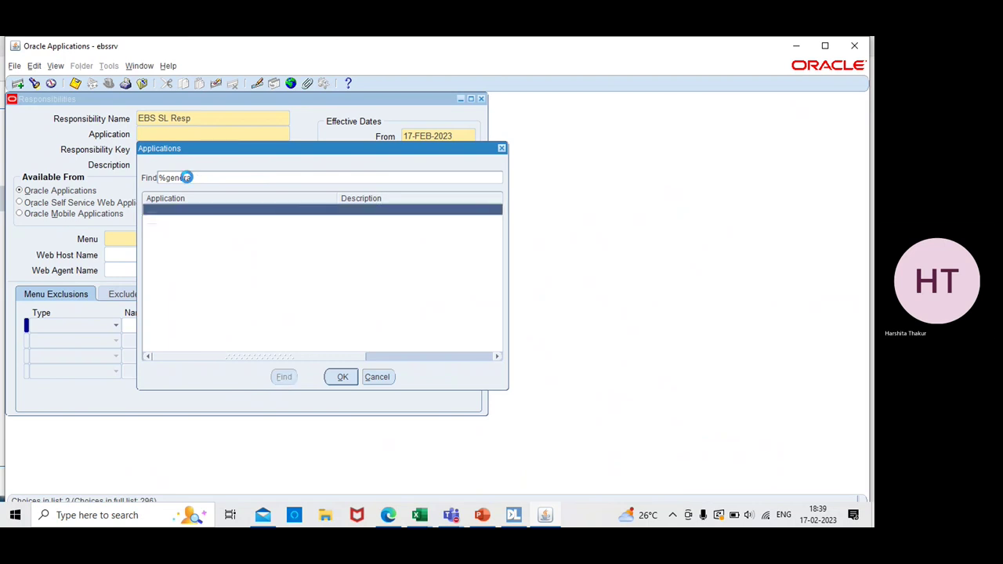
left_click(188, 223)
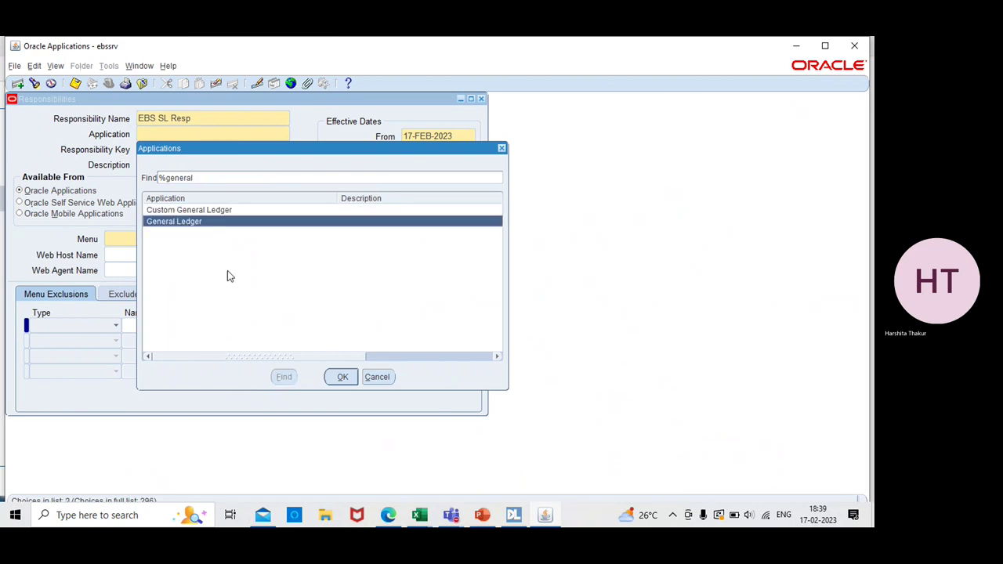
left_click(342, 376)
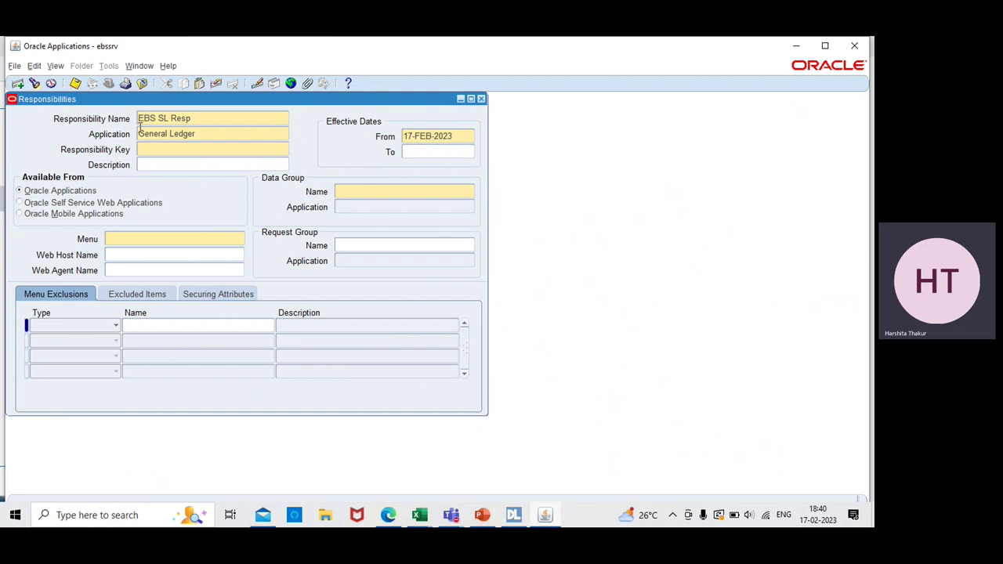
- Enter responsibility key EBS_SL_RESP and bring up the data group choices
left_click(229, 150)
type("EBS_SL_RESP")
left_click(372, 189)
left_click(470, 191)
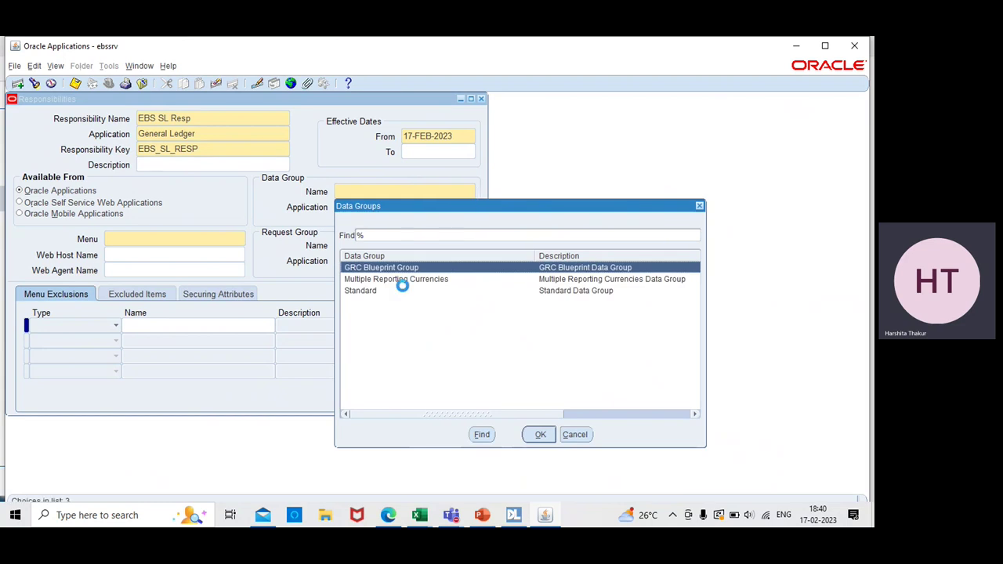
- Set the data group to Standard with application General Ledger
left_click(377, 291)
left_click(540, 434)
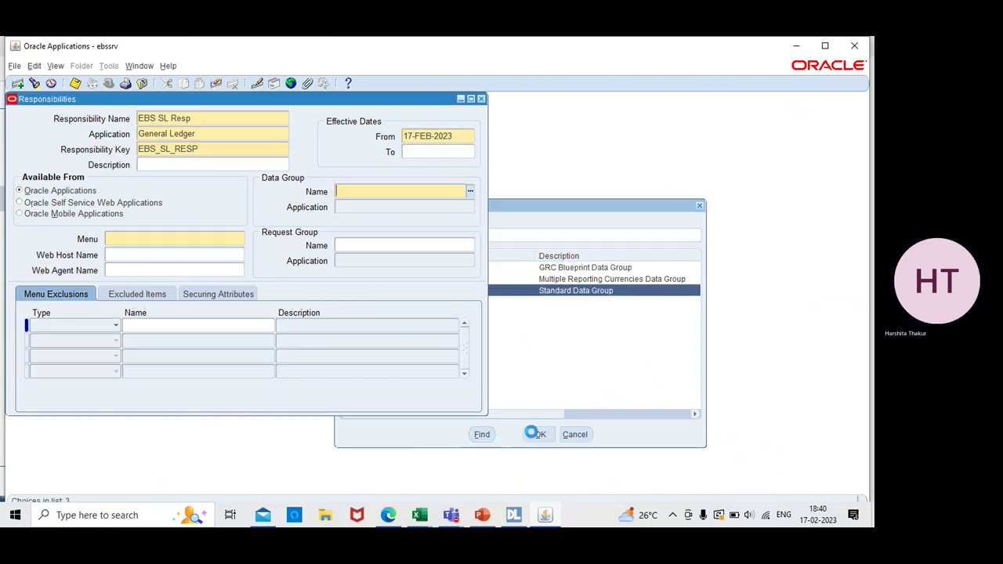
left_click(470, 207)
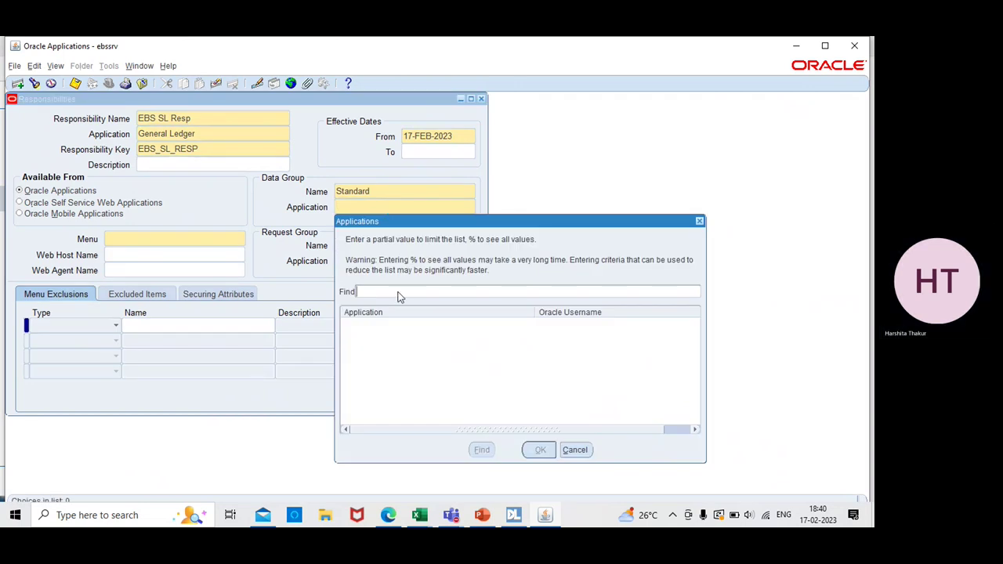
type("general")
key("Return")
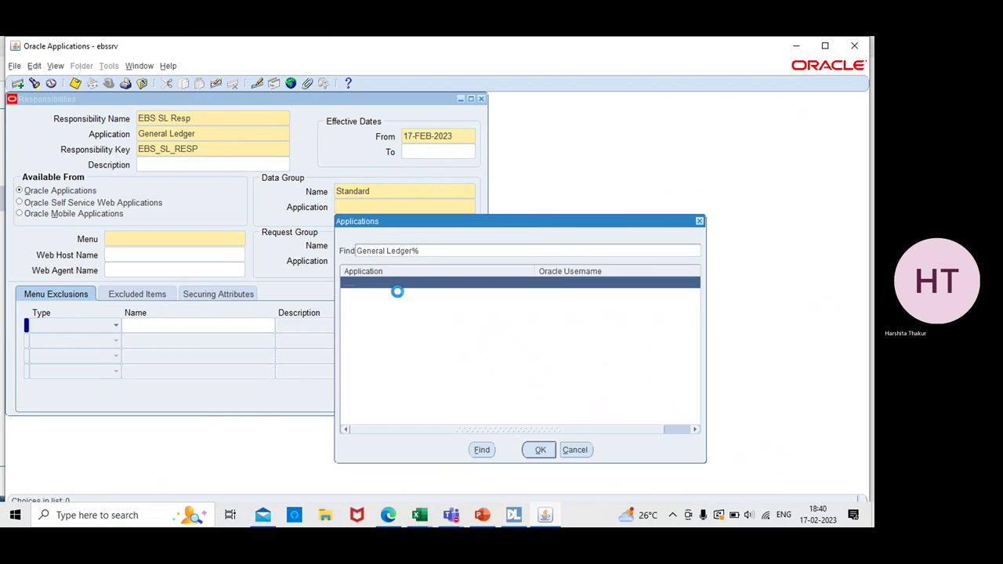
left_click(539, 450)
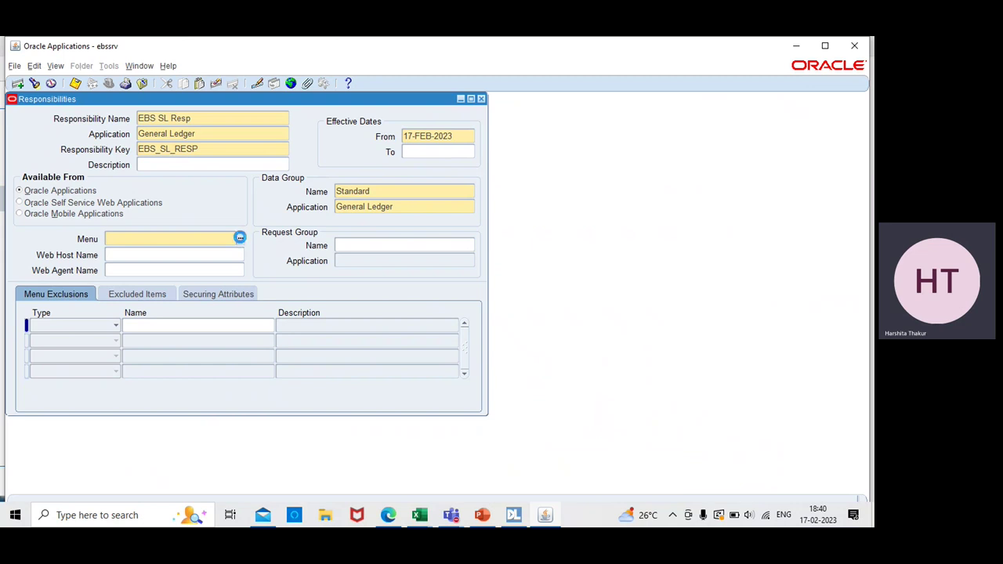
- Assign the GL_SUPERUSER menu to the responsibility
left_click(240, 238)
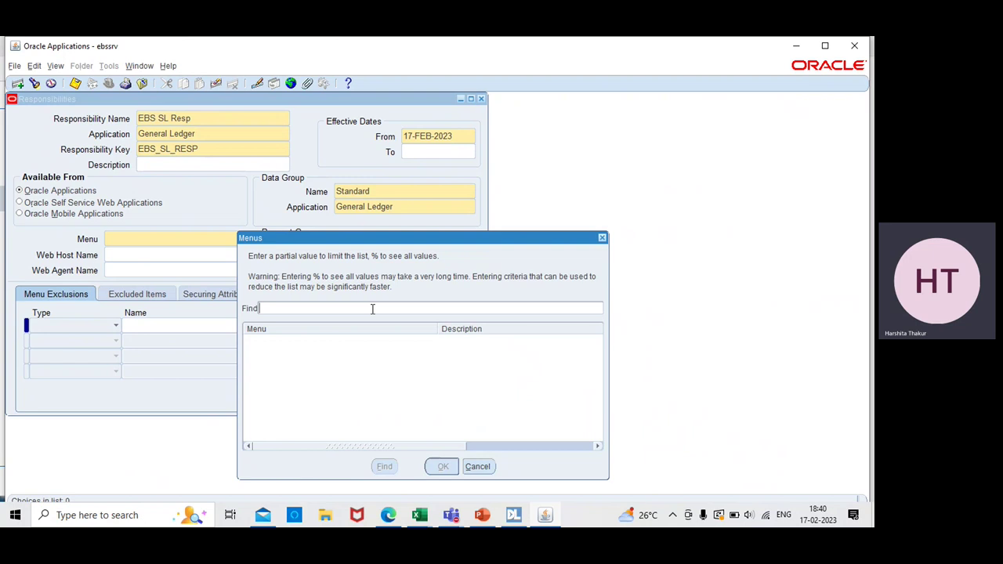
type("%general%super")
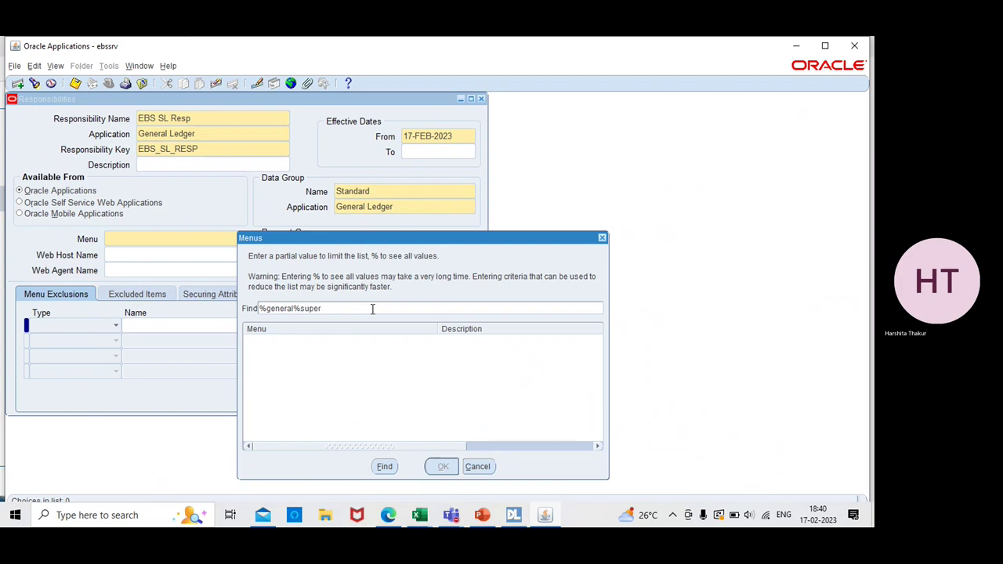
key("BackSpace")
key("BackSpace")
key("BackSpace")
key("BackSpace")
key("BackSpace")
key("BackSpace")
key("BackSpace")
key("BackSpace")
key("BackSpace")
key("BackSpace")
key("BackSpace")
type("L%super%")
key("Return")
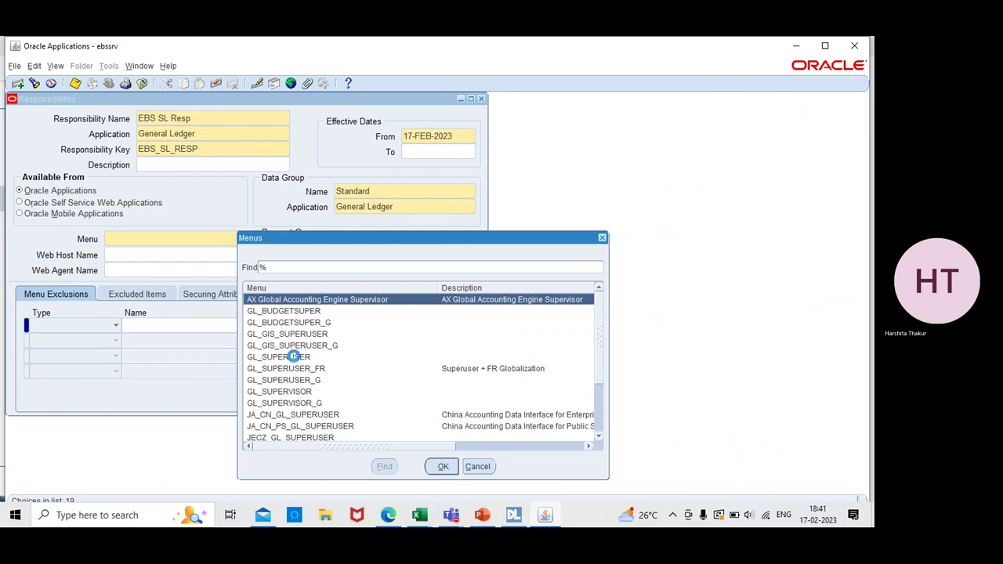
left_click(294, 357)
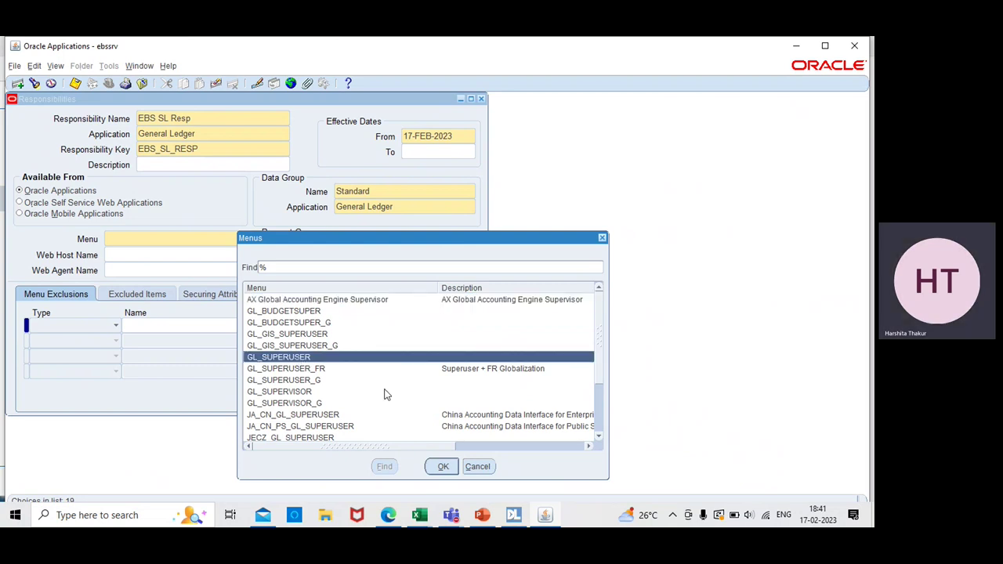
left_click(443, 467)
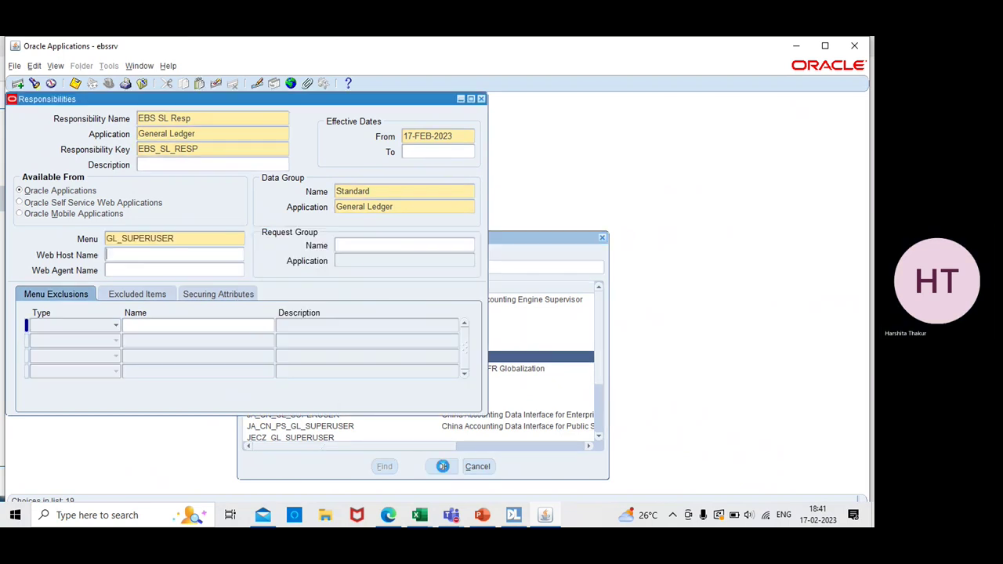
- Set request group GL Concurrent Program Group and close the responsibility form
left_click(396, 249)
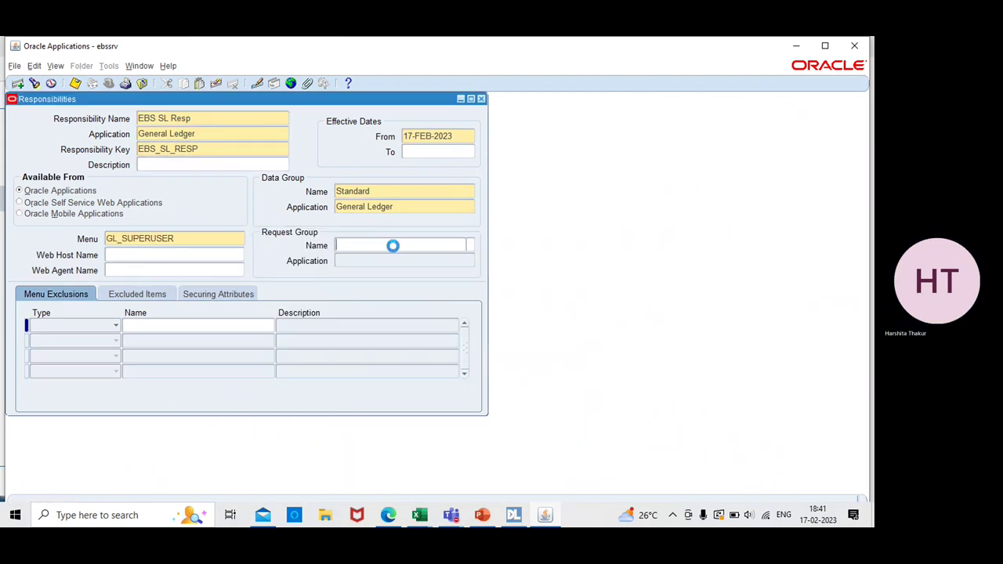
left_click(471, 245)
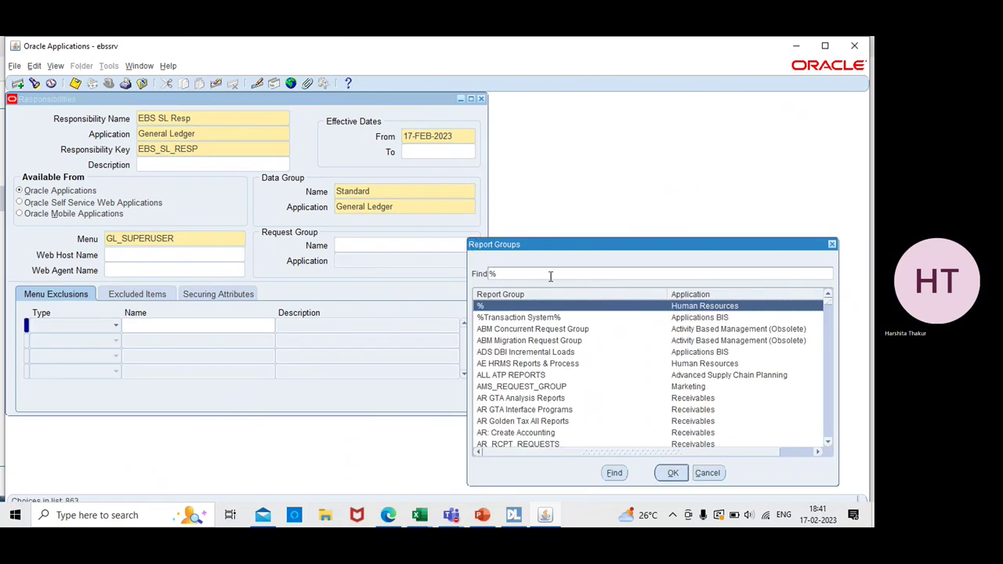
type("Gl con")
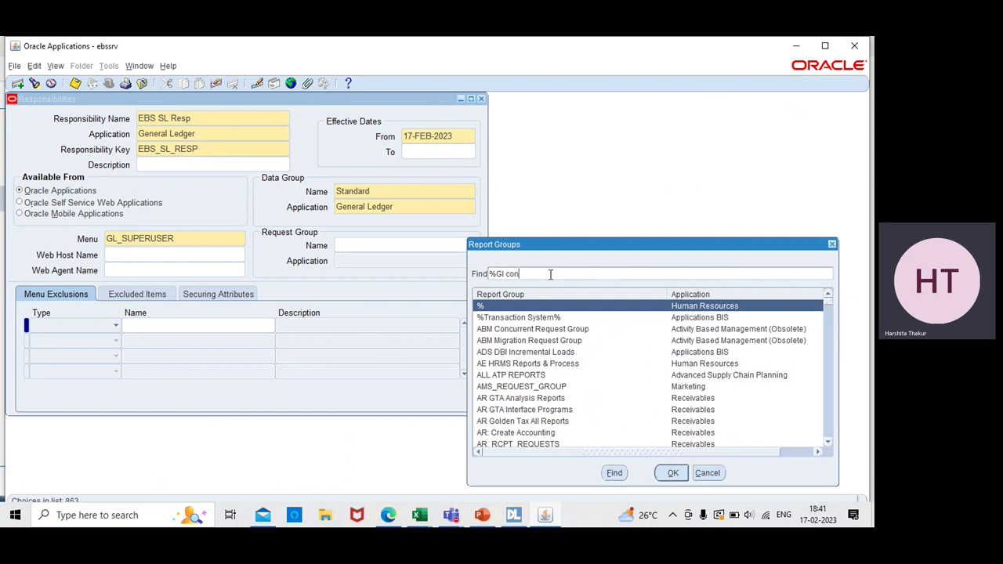
key("Return")
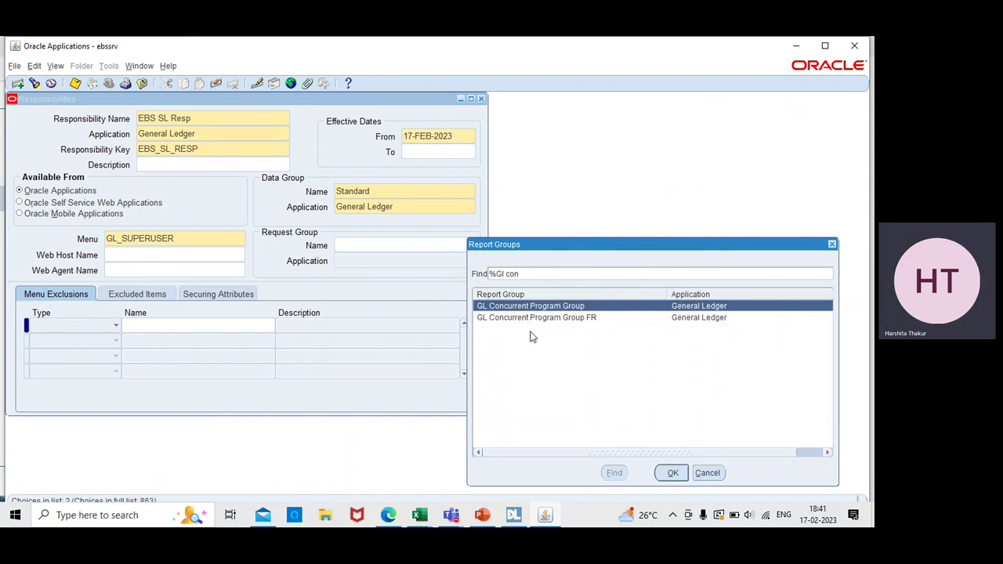
left_click(672, 472)
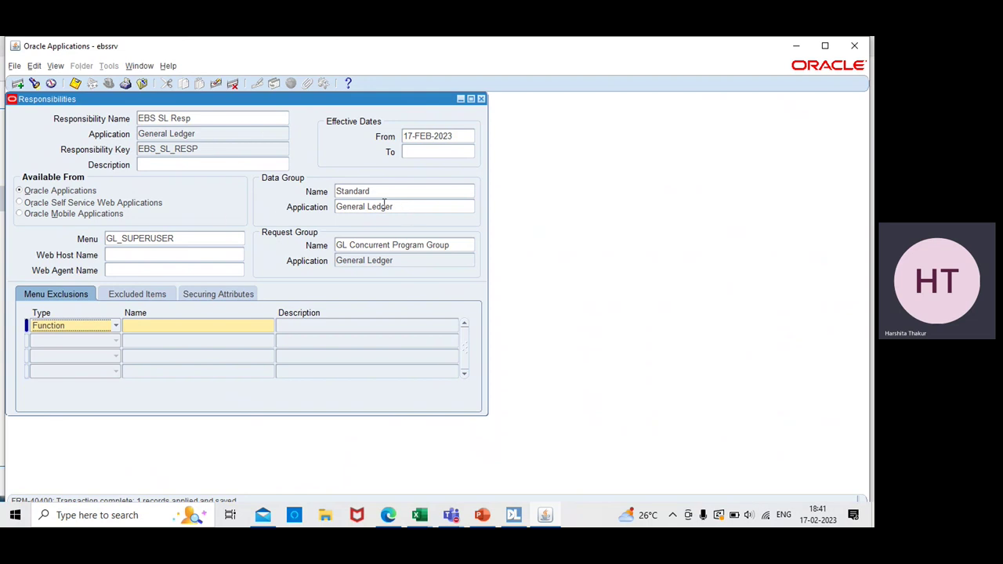
left_click(481, 100)
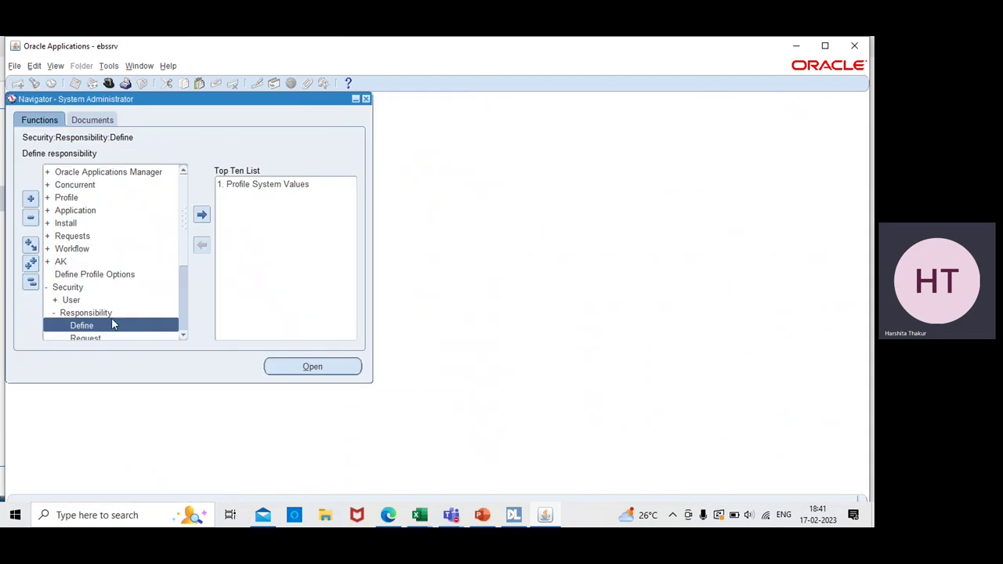
- Open Security > User > Define and query the application user
left_click(70, 300)
double_click(70, 300)
left_click(82, 313)
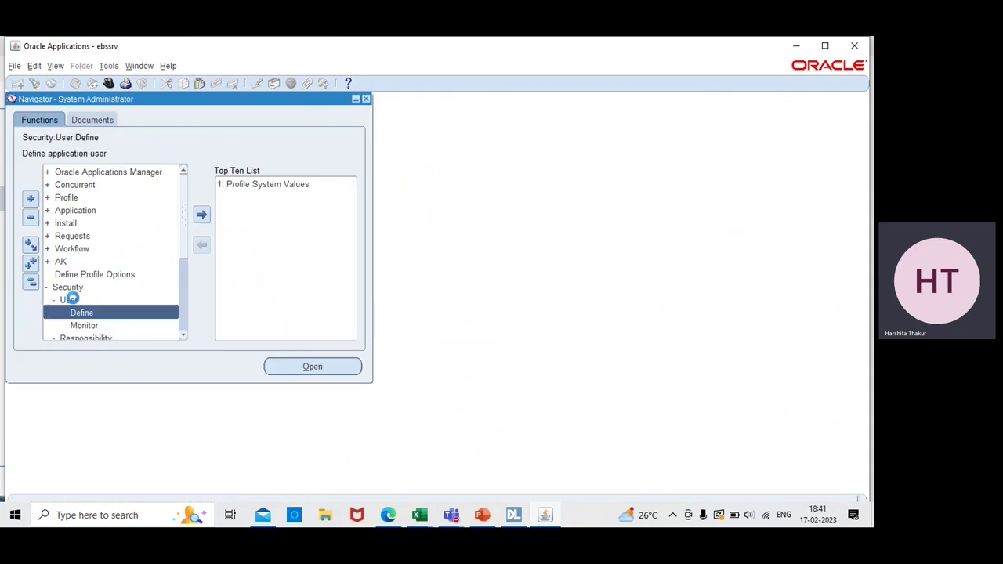
double_click(82, 312)
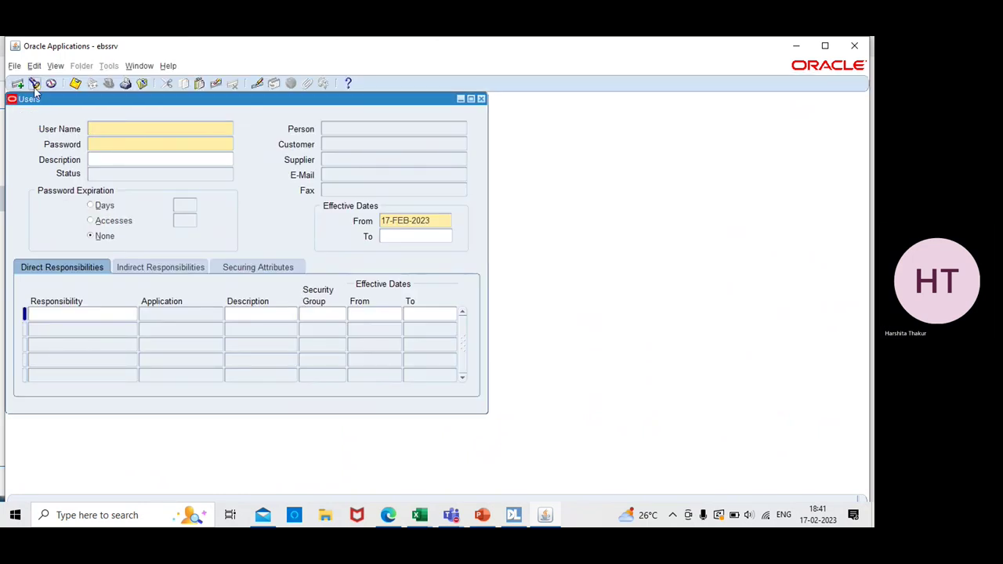
left_click(34, 84)
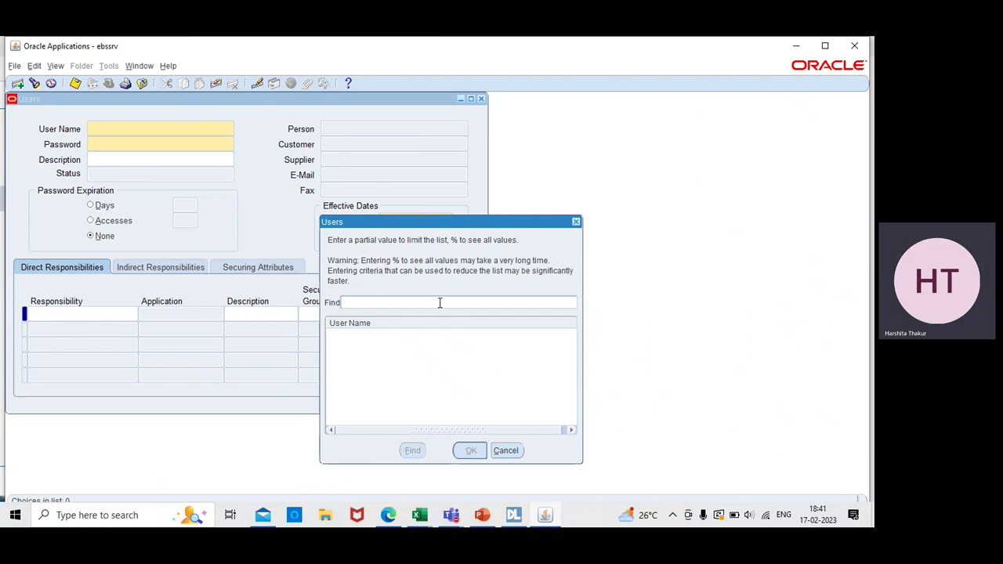
type("emp500%")
key("Return")
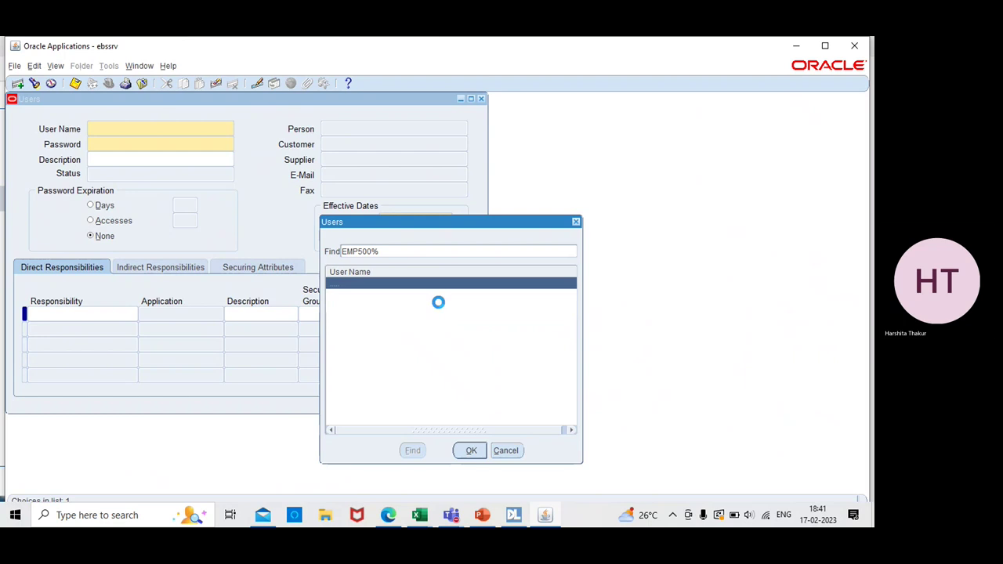
left_click(470, 452)
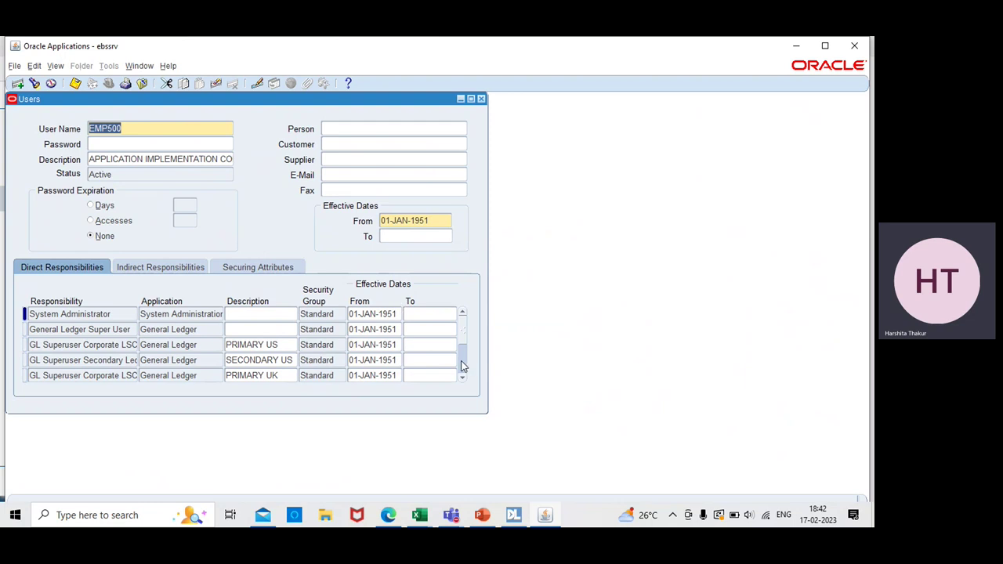
- Add EBS SL Resp as a direct responsibility, save the user, and close the form
left_click(59, 329)
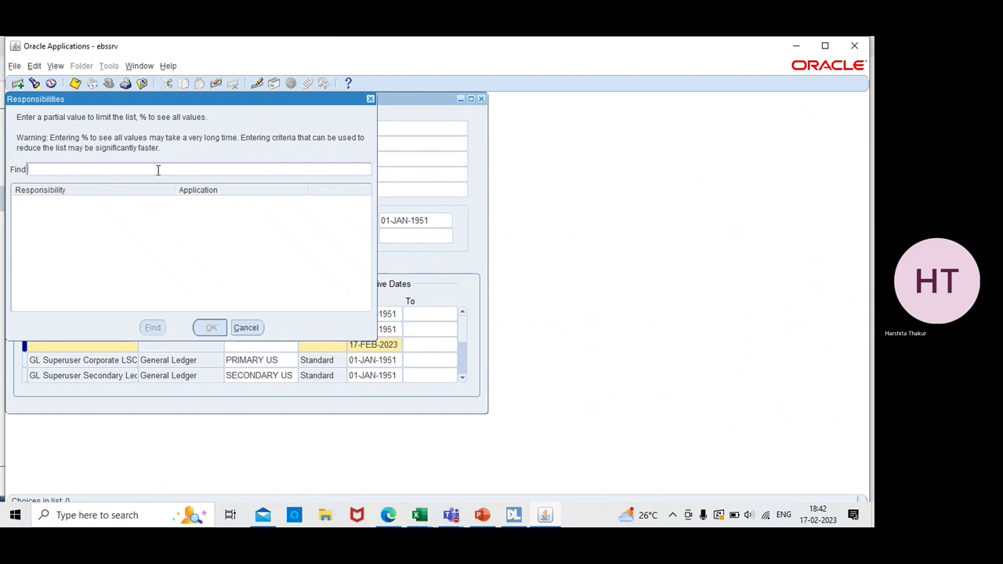
type("ebs sl")
key("Return")
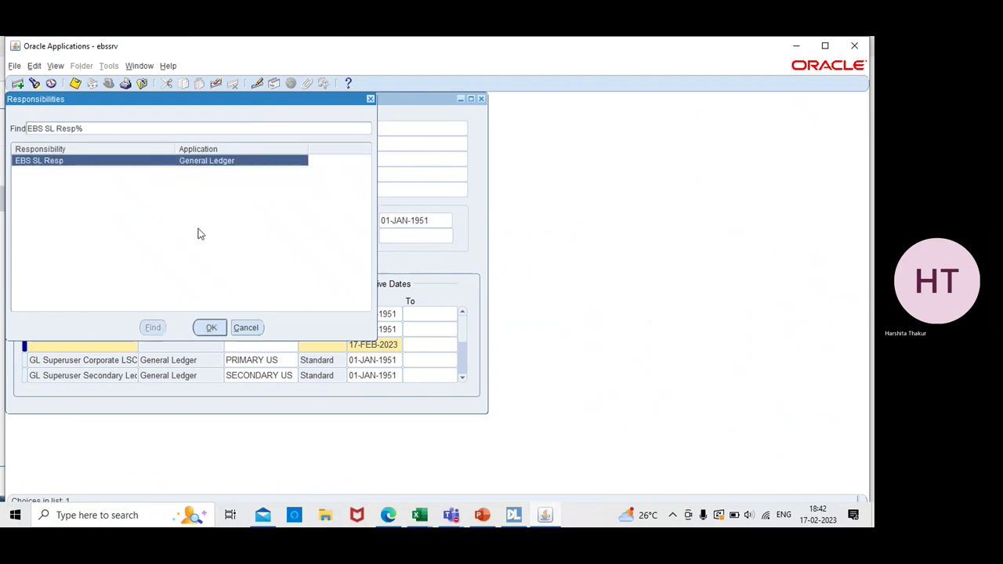
left_click(210, 328)
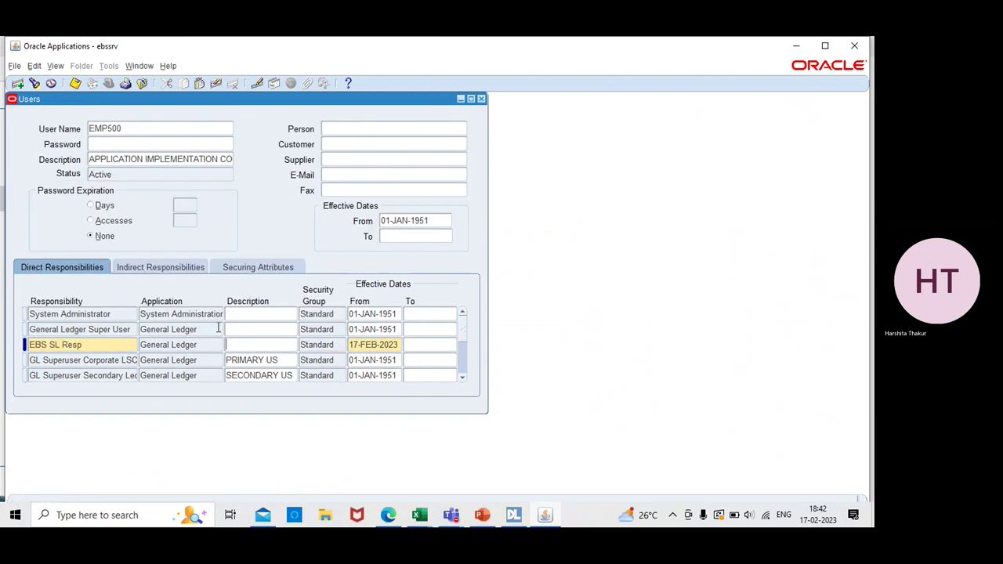
left_click(218, 328)
key("ctrl+s")
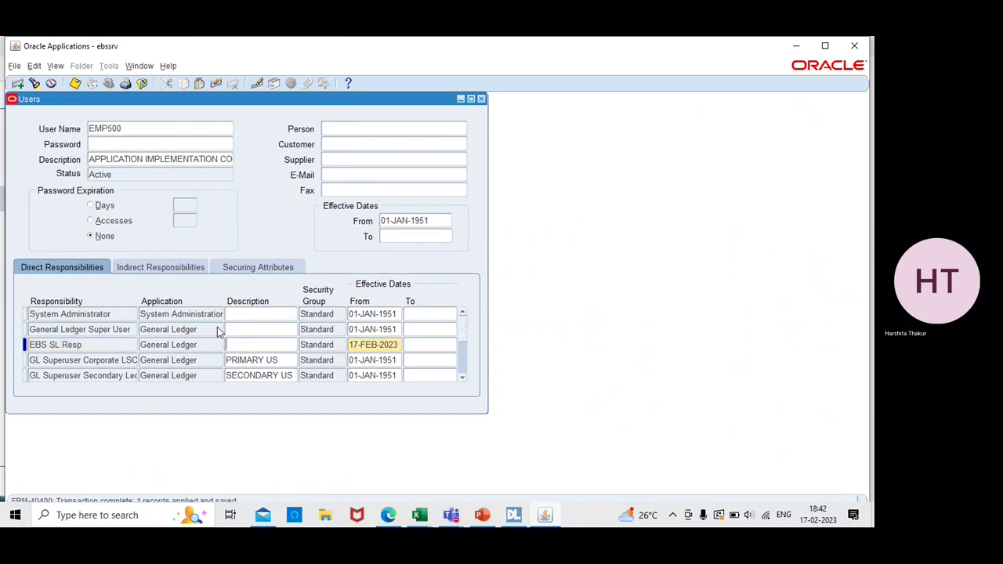
left_click(481, 99)
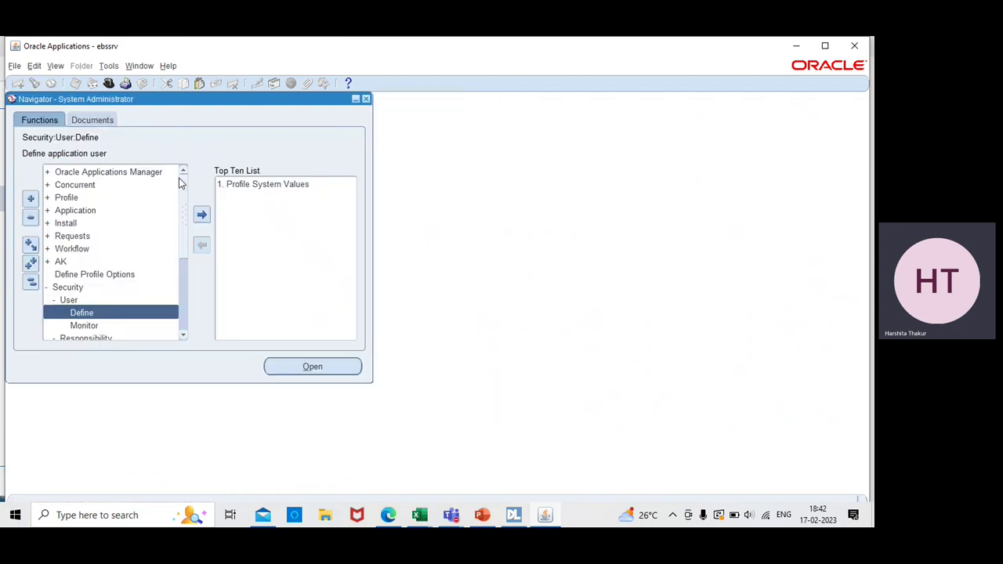
double_click(66, 198)
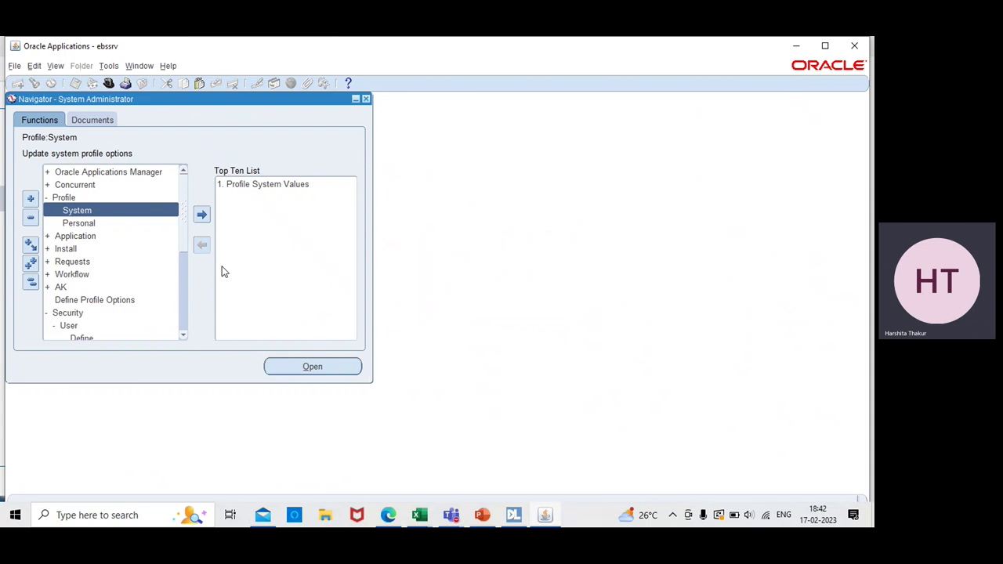
- Open System Profile Values and filter by responsibility EBS SL Resp
double_click(73, 209)
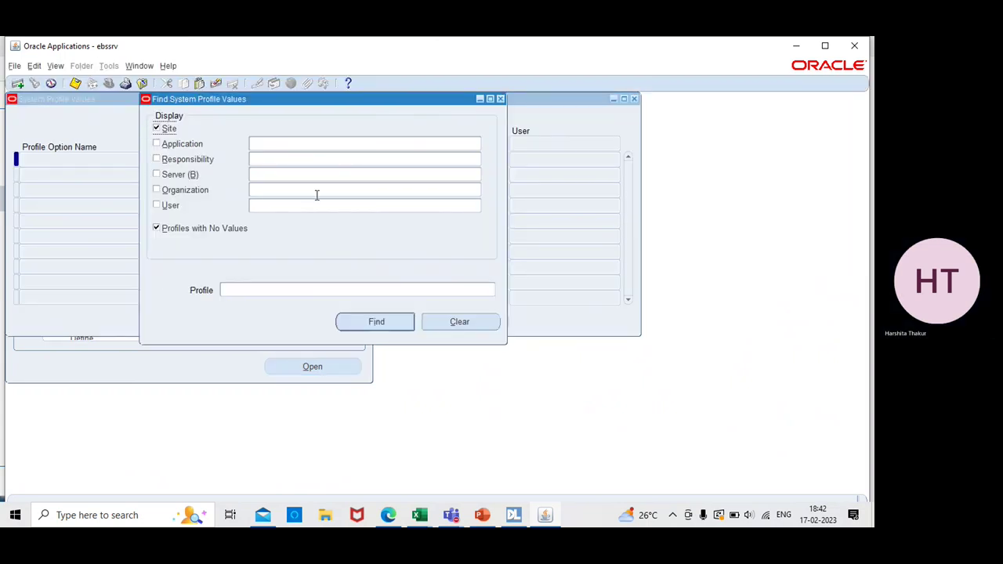
left_click(333, 158)
left_click(476, 159)
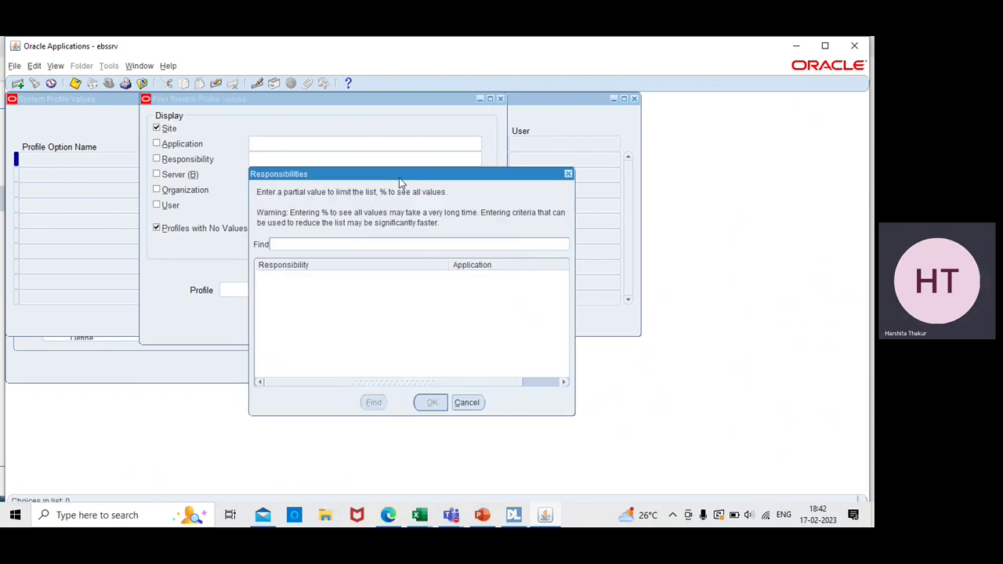
type("EBS %")
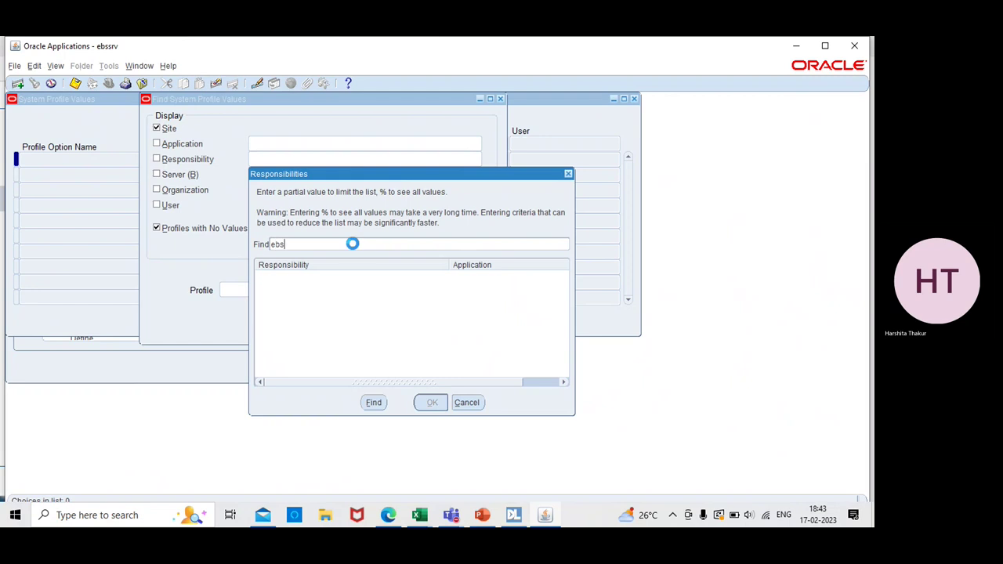
key("Return")
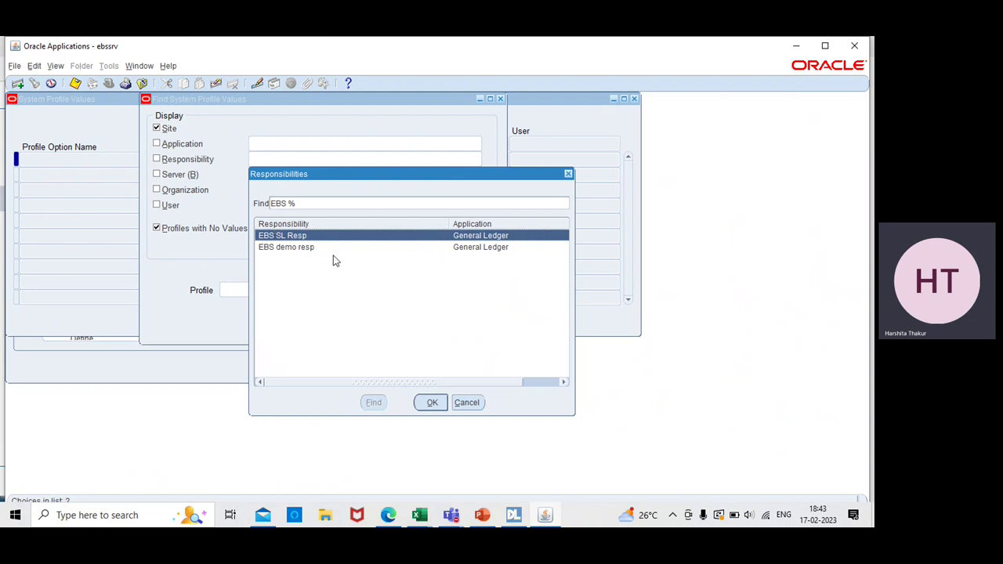
left_click(444, 403)
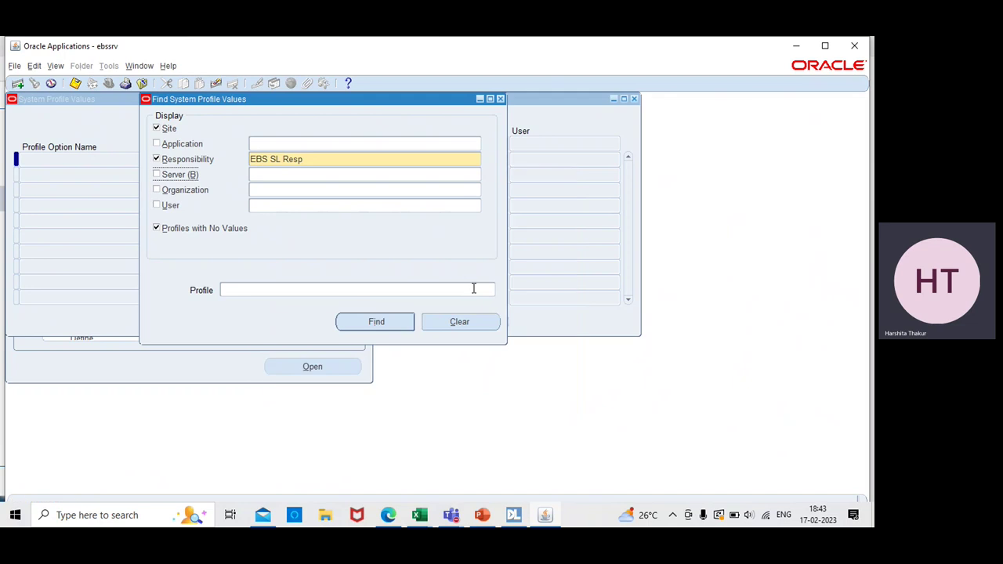
- Choose the GL: Data Access Set profile and find its values
left_click(486, 289)
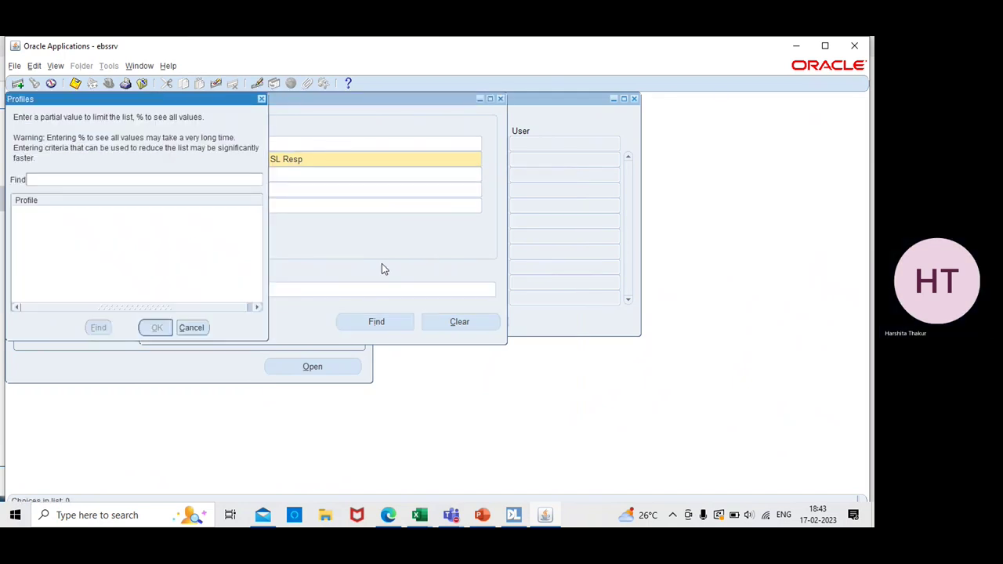
type("GL%data")
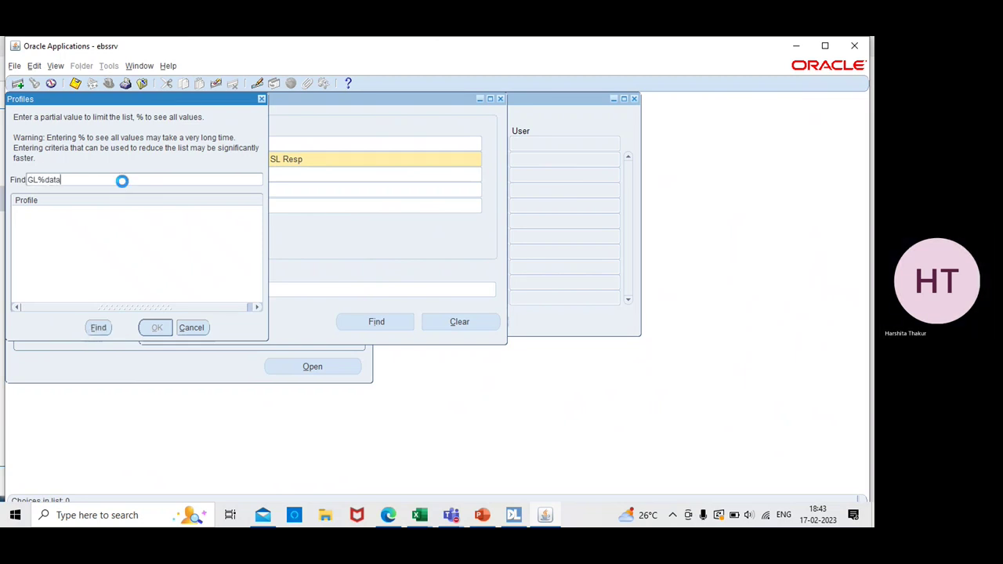
key("Return")
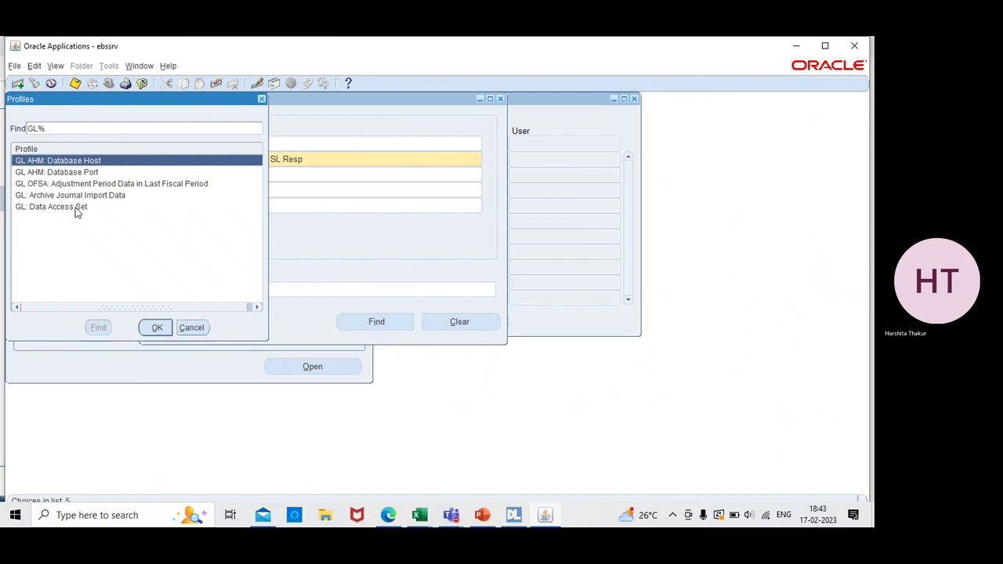
left_click(74, 207)
left_click(156, 328)
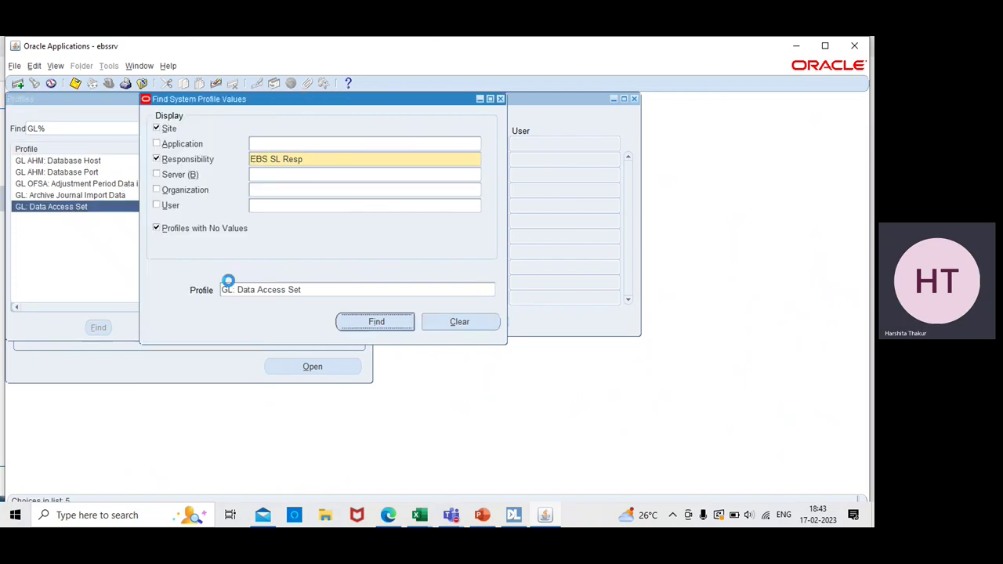
left_click(375, 321)
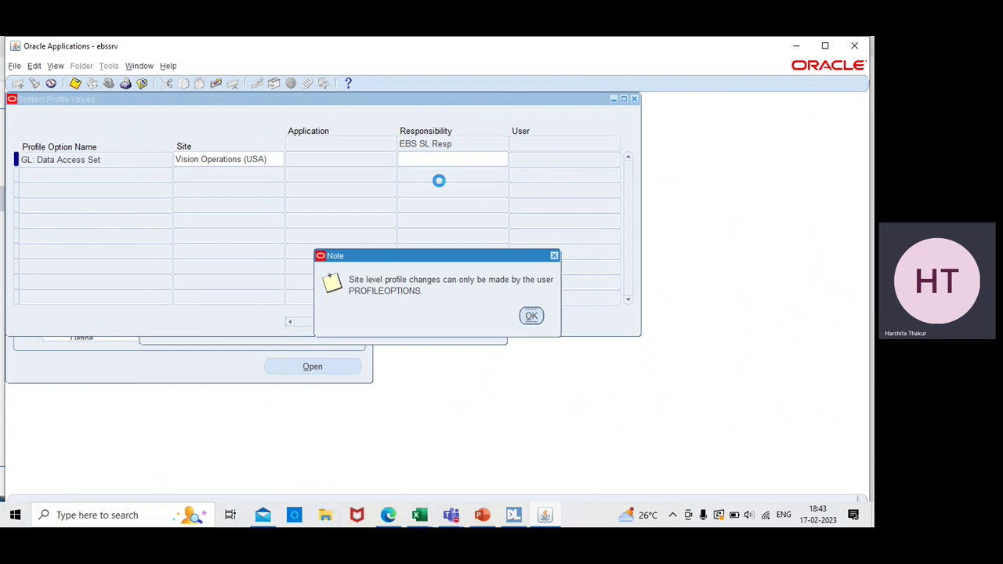
- Set EBS SL Resp's GL: Data Access Set value to EBS SL, save, and close
key("Return")
left_click(427, 159)
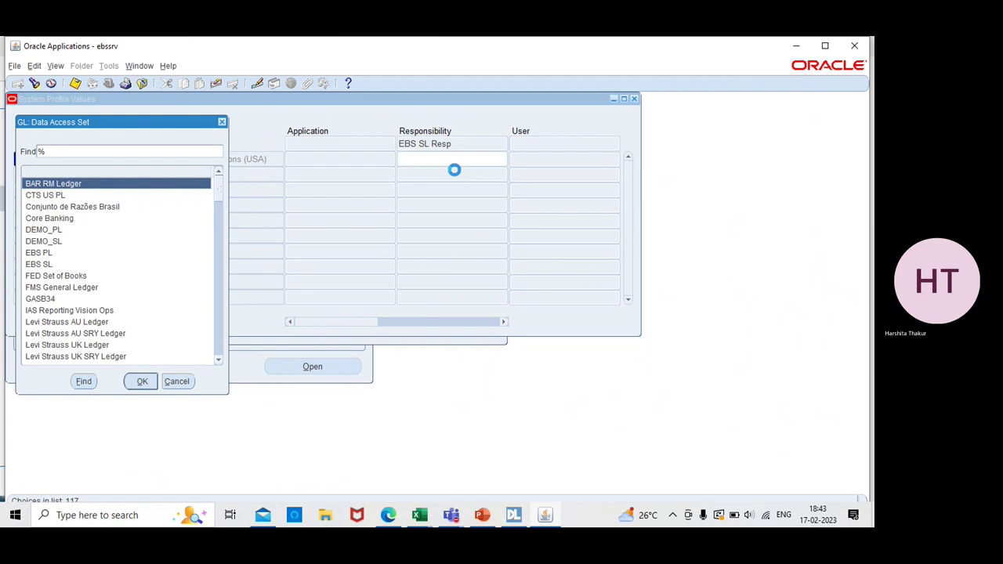
left_click(45, 265)
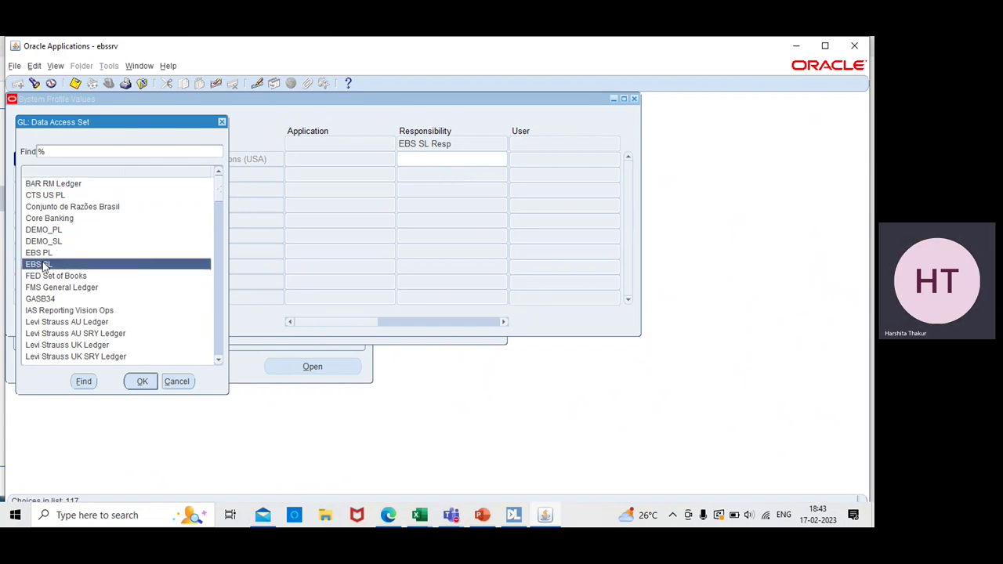
left_click(144, 382)
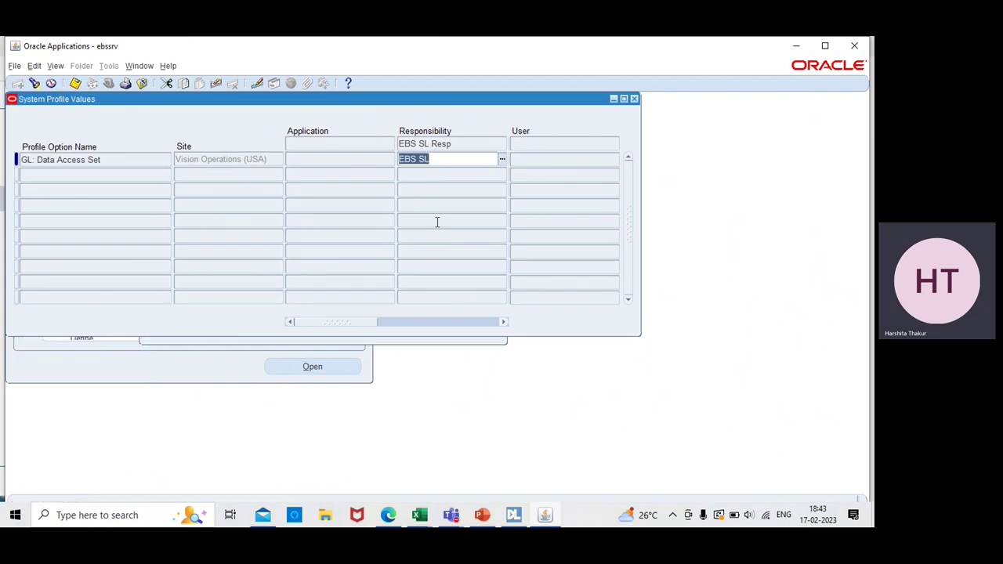
key("ctrl+s")
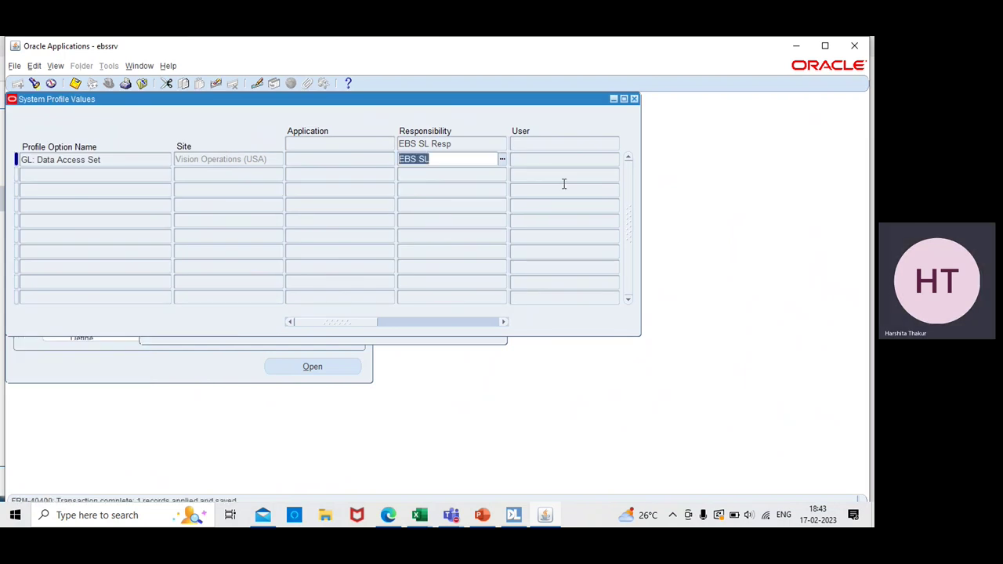
left_click(635, 99)
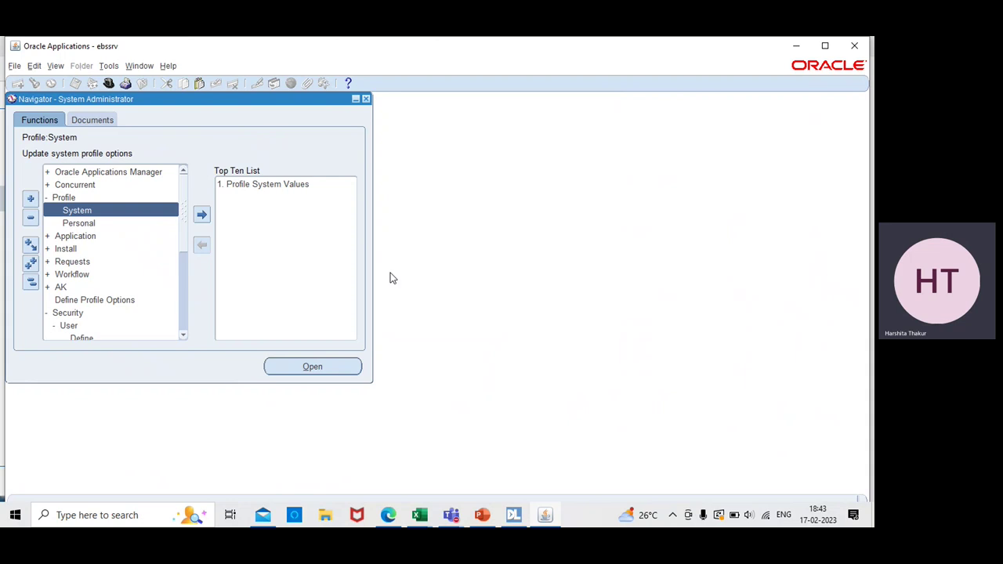
- Switch to EBS SL Resp and open Setup > Open/Close for ledger EBS SL
left_click(107, 82)
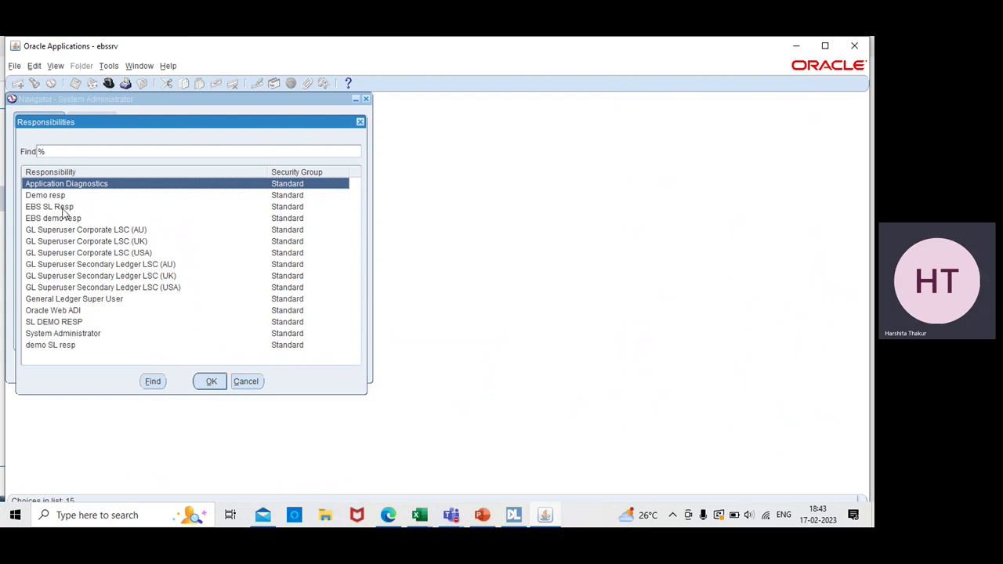
left_click(63, 209)
left_click(210, 382)
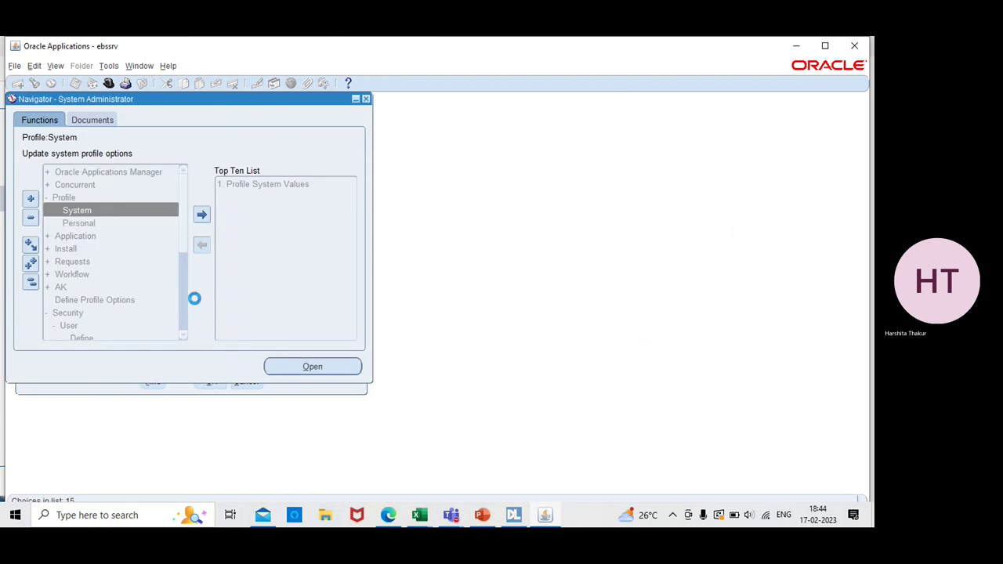
left_click(59, 248)
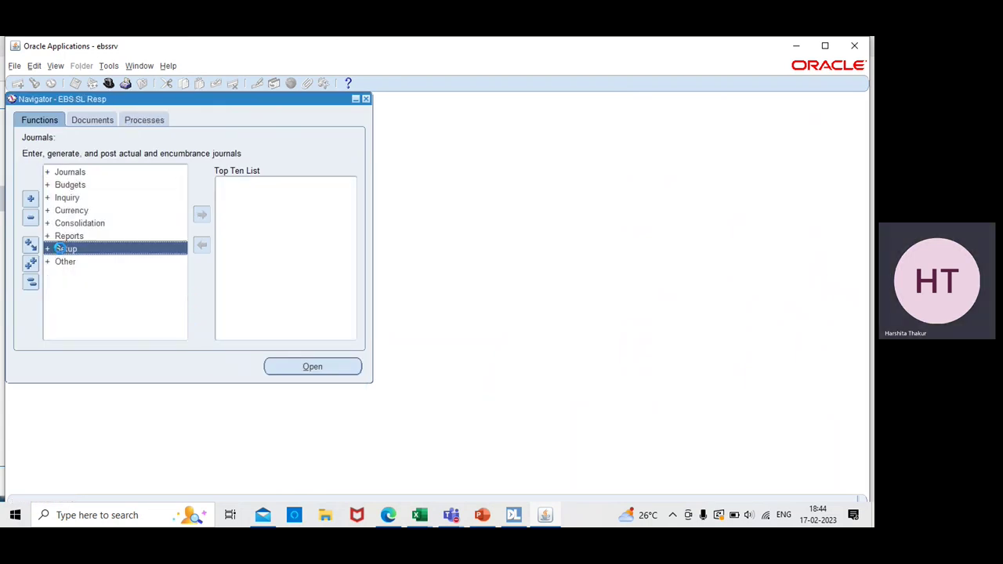
double_click(60, 249)
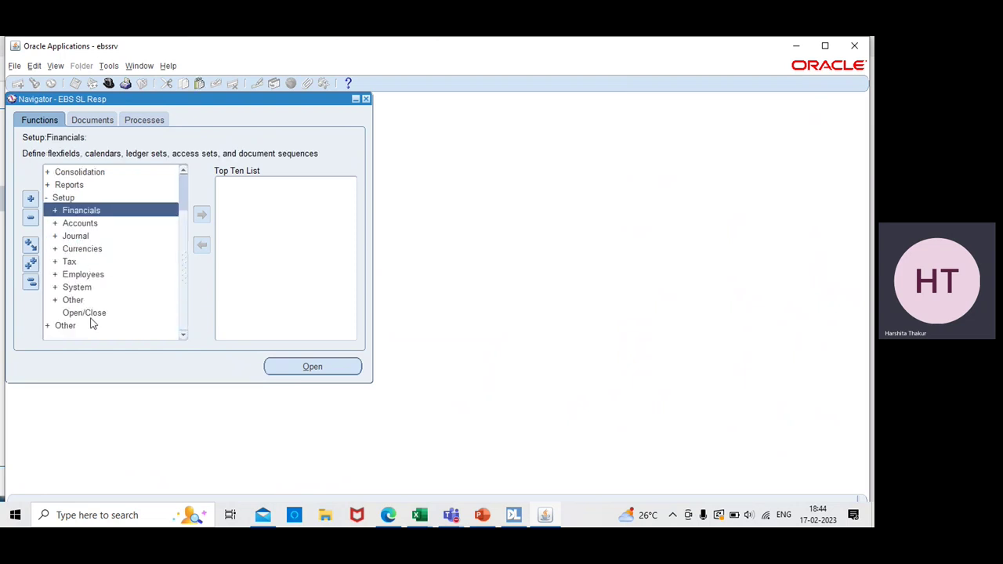
left_click(89, 313)
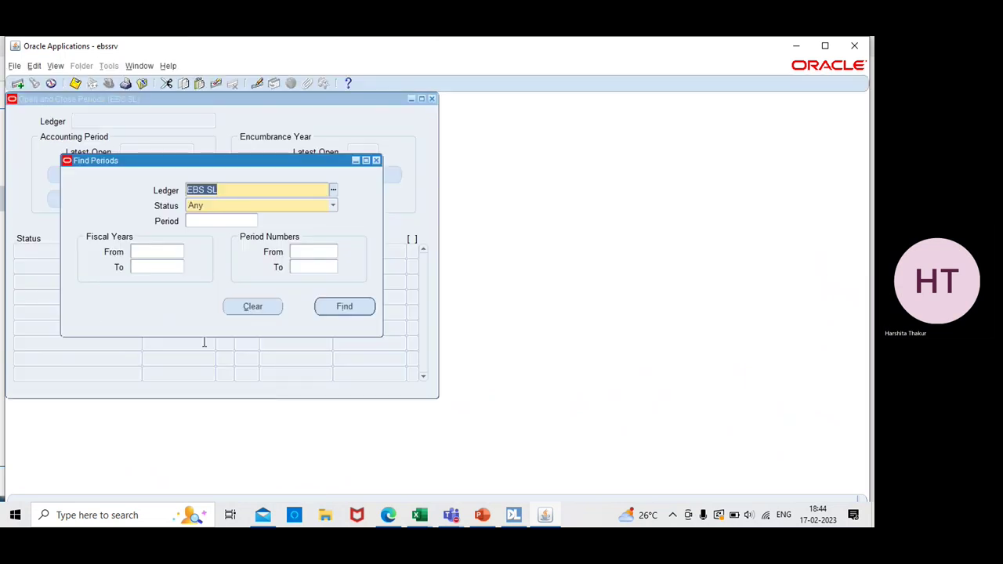
- Find EBS SL periods, open JAN-23 as the first period, and confirm the request
left_click(346, 309)
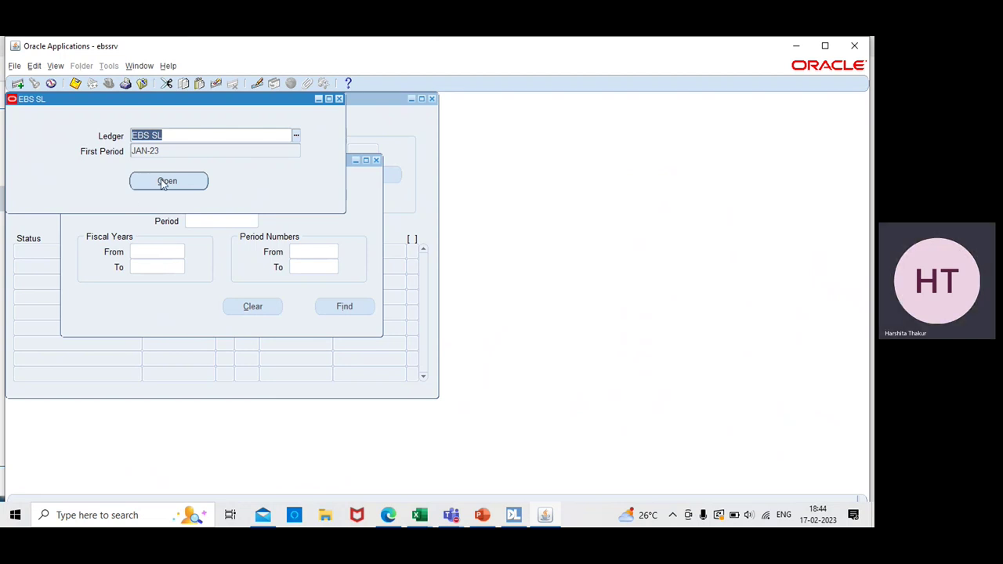
left_click(162, 181)
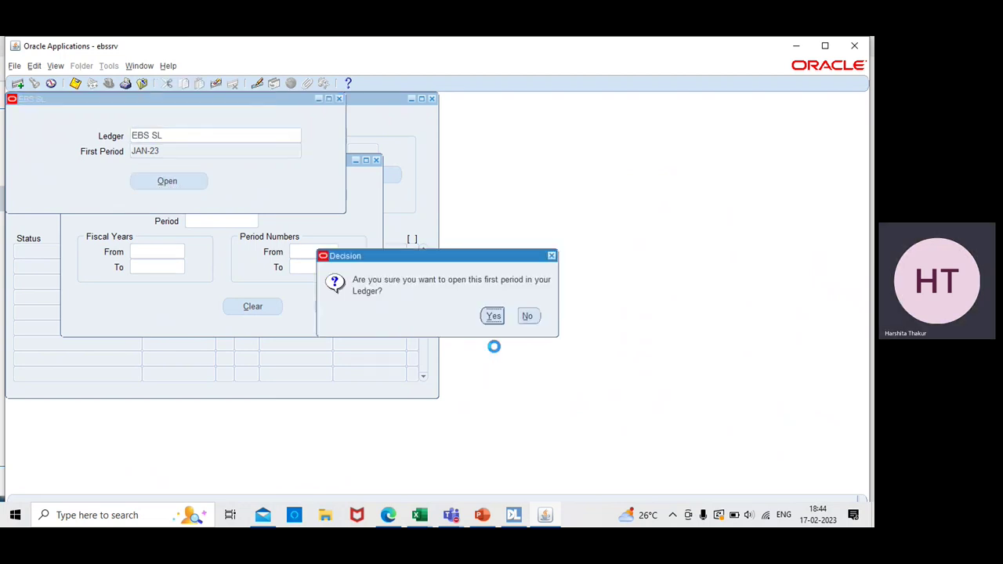
left_click(493, 315)
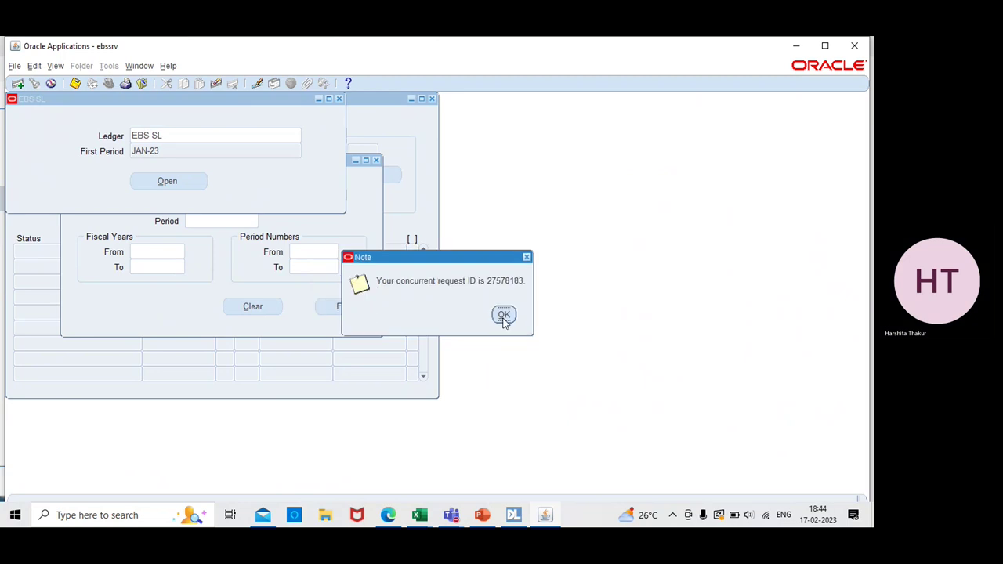
key("Return")
- Open View > Requests and list all submitted requests
left_click(57, 67)
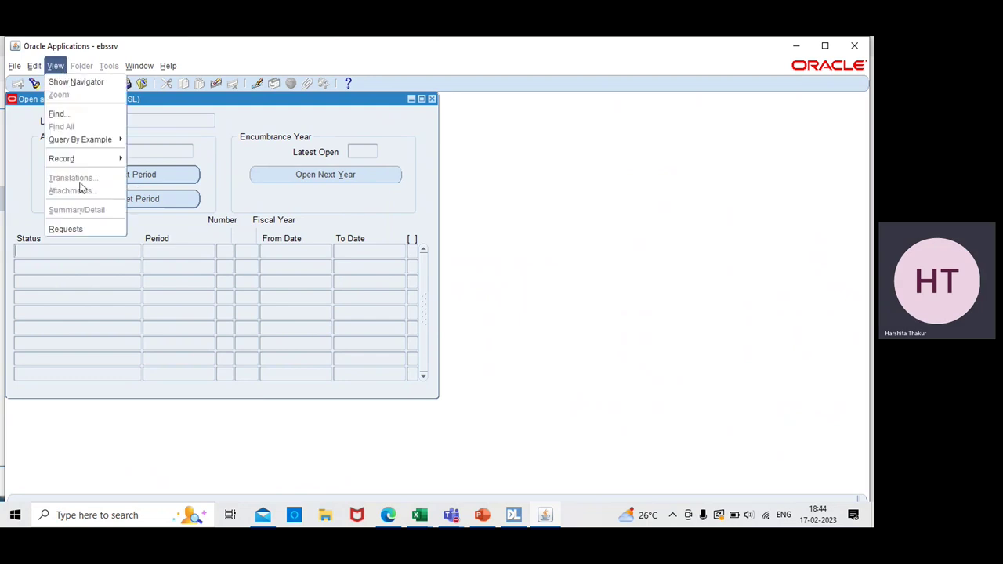
left_click(83, 228)
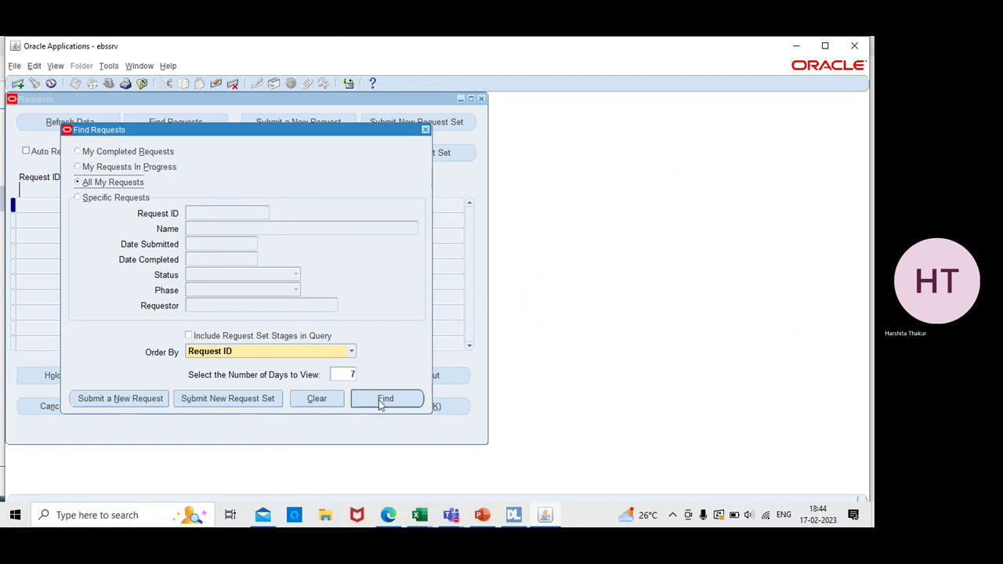
left_click(374, 401)
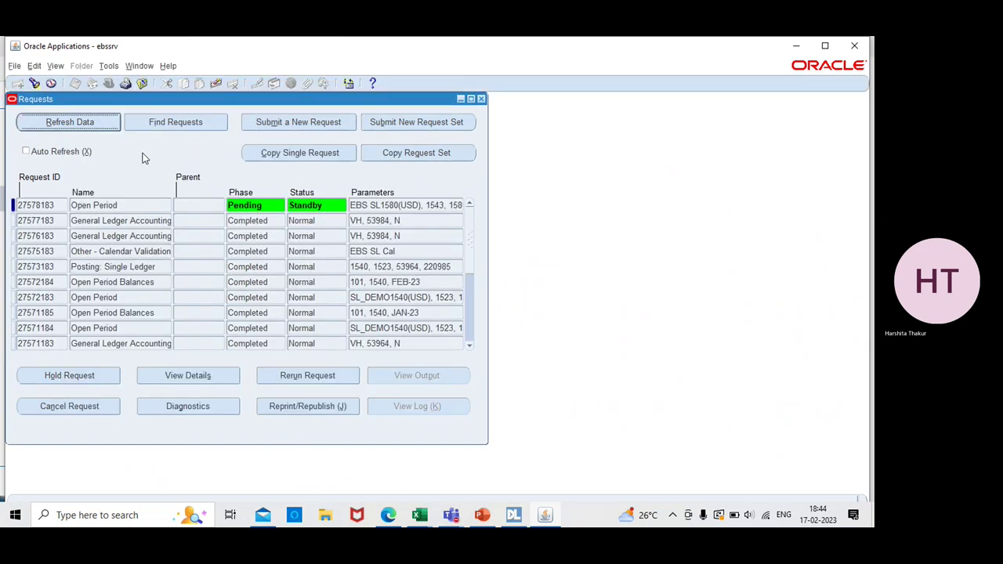
- Refresh until the EBS SL Open Period request completes normally, then close the Requests window
left_click(96, 123)
left_click(94, 119)
left_click(94, 118)
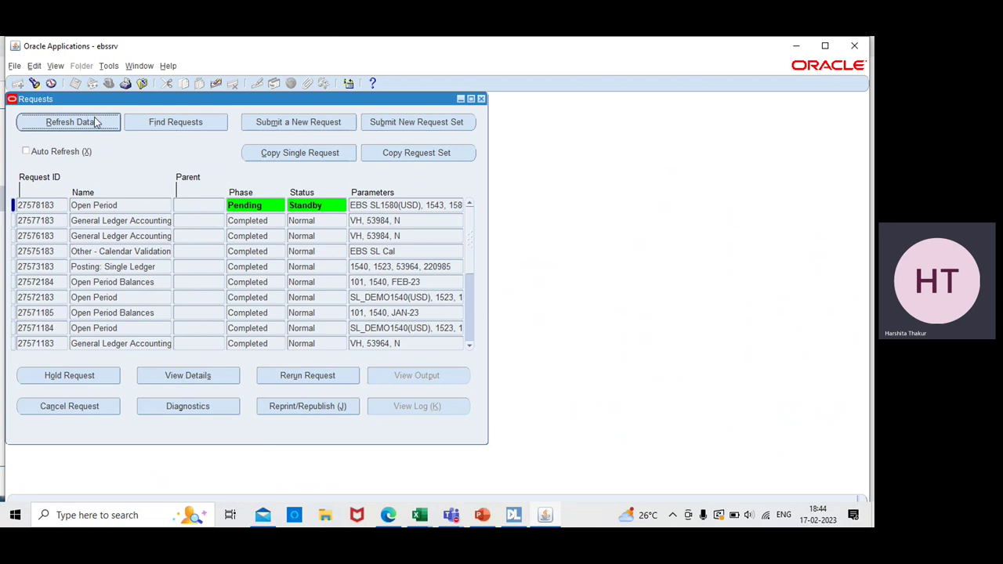
left_click(94, 119)
left_click(94, 119)
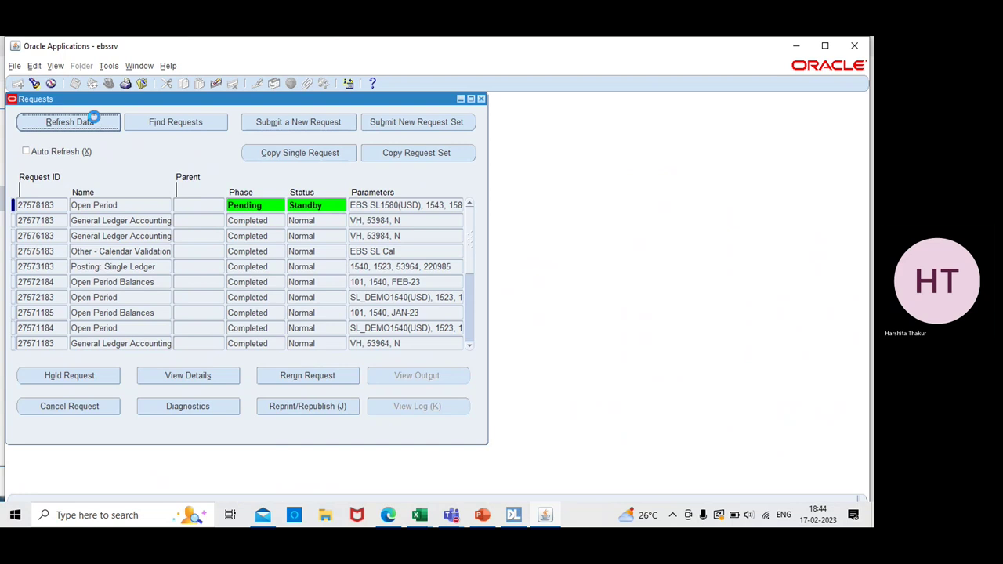
left_click(94, 118)
left_click(94, 118)
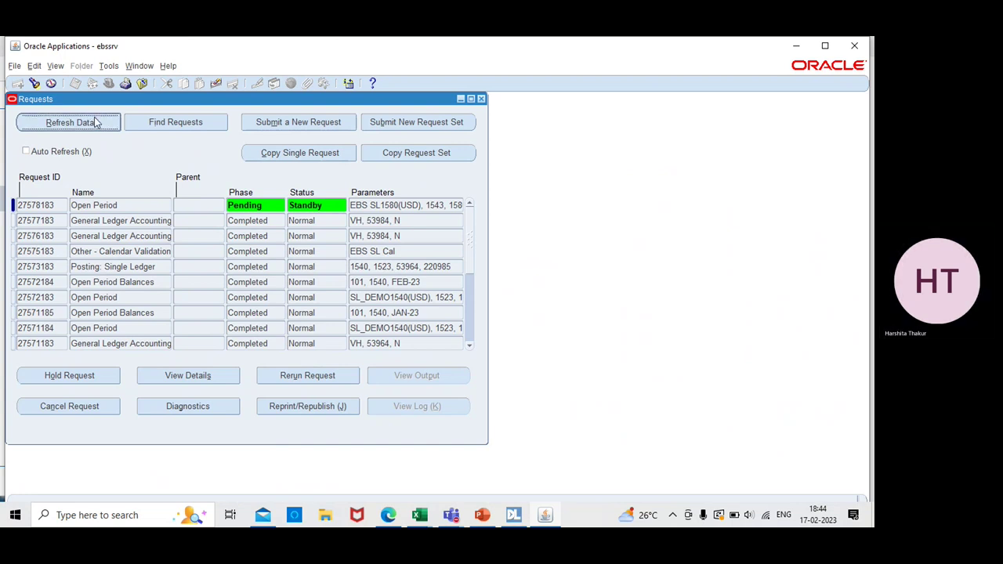
left_click(94, 118)
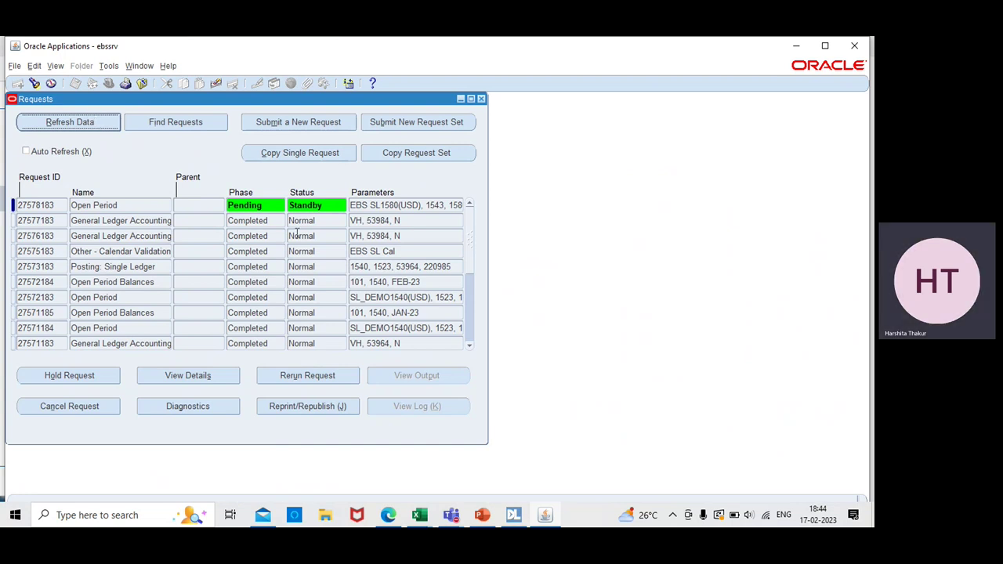
left_click(90, 124)
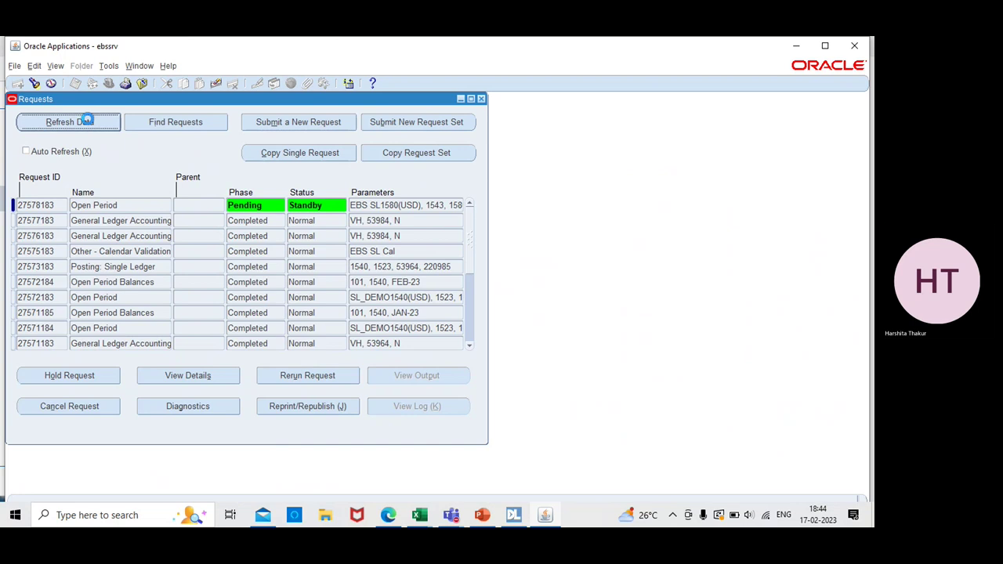
left_click(89, 122)
left_click(88, 121)
left_click(88, 121)
left_click(88, 122)
left_click(88, 121)
left_click(88, 122)
left_click(89, 122)
left_click(89, 122)
left_click(88, 123)
left_click(88, 122)
left_click(88, 122)
left_click(88, 122)
left_click(89, 122)
left_click(88, 121)
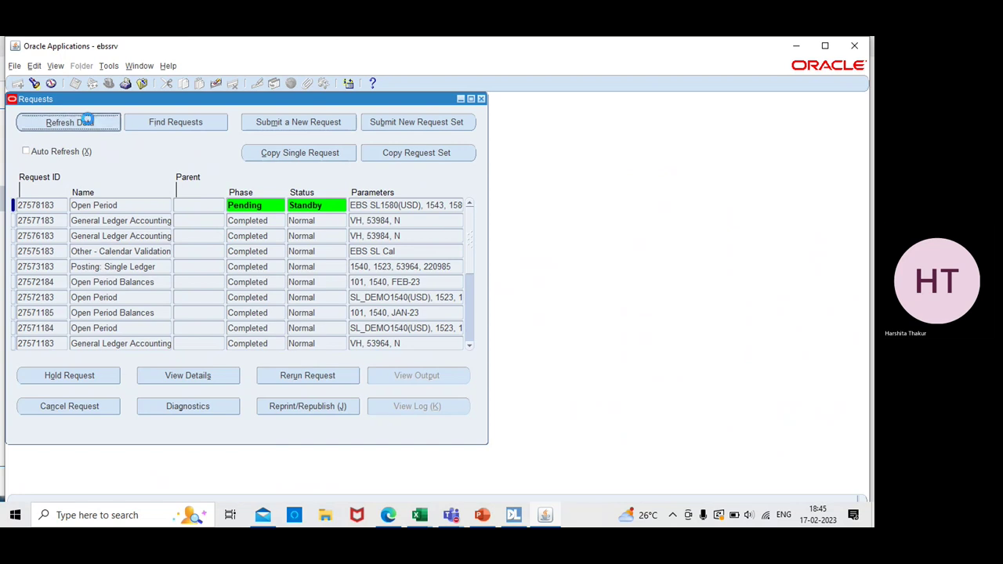
left_click(89, 120)
left_click(89, 122)
left_click(88, 123)
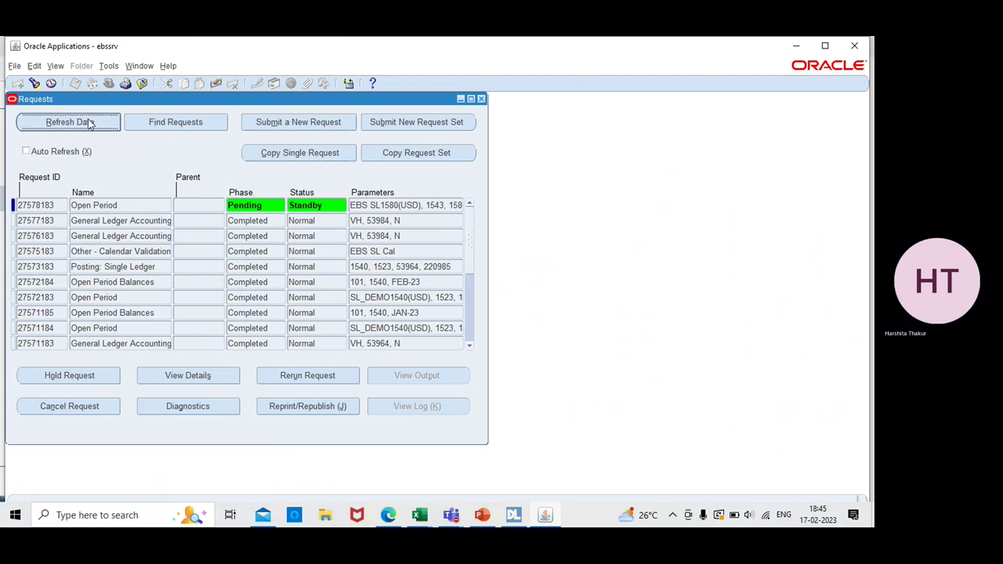
left_click(88, 122)
left_click(88, 122)
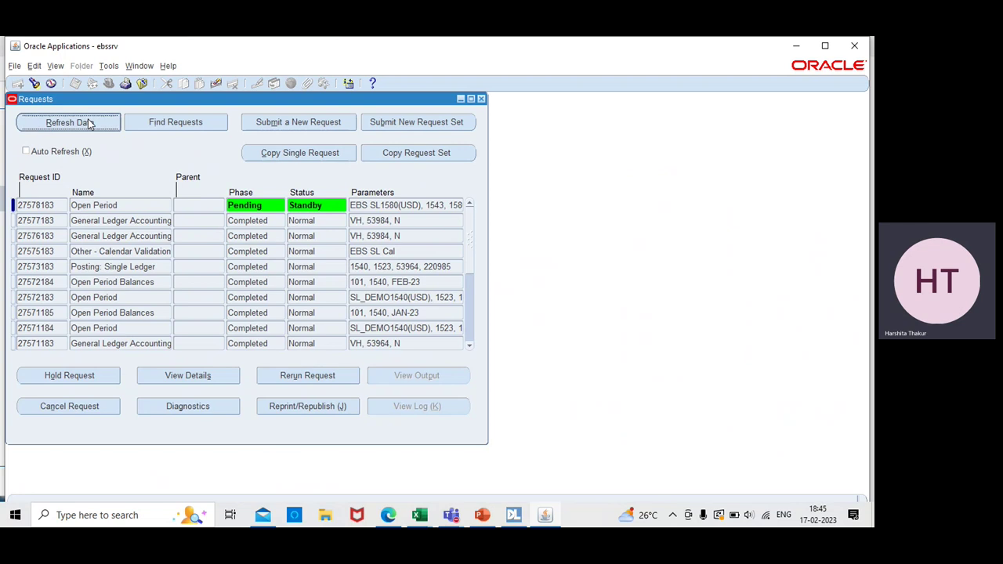
left_click(89, 122)
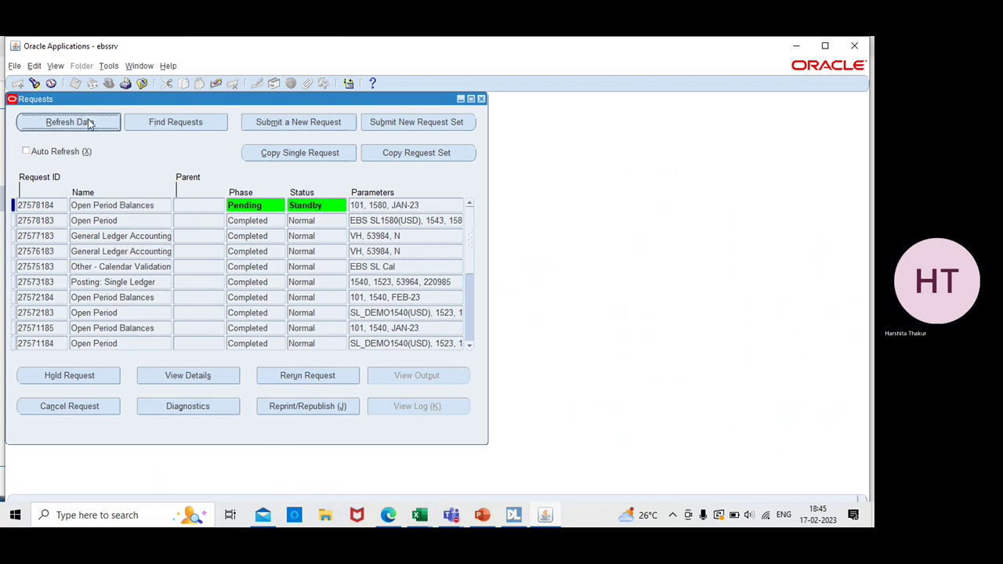
left_click(88, 122)
left_click(89, 122)
left_click(89, 122)
left_click(89, 122)
left_click(88, 122)
left_click(89, 122)
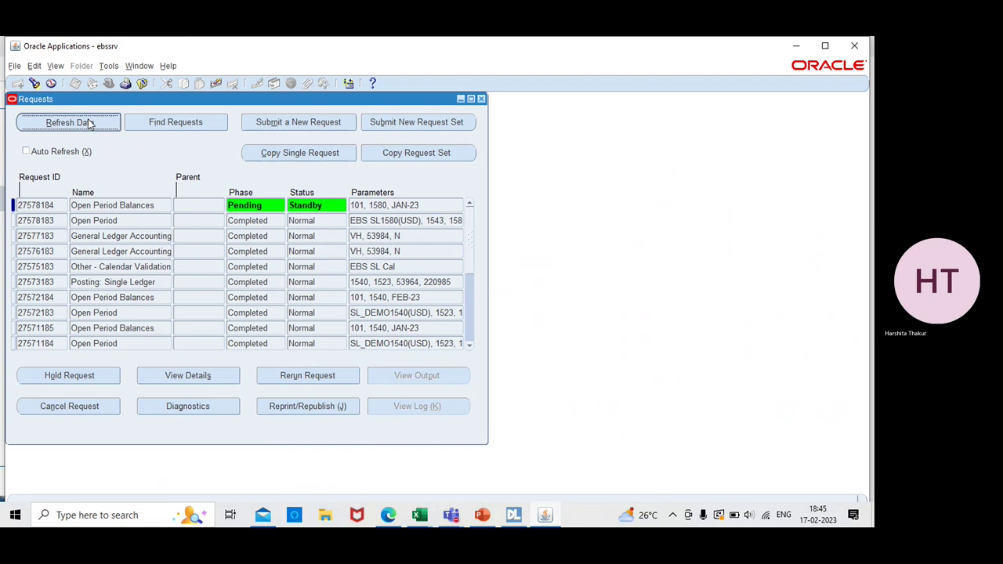
left_click(88, 122)
left_click(88, 122)
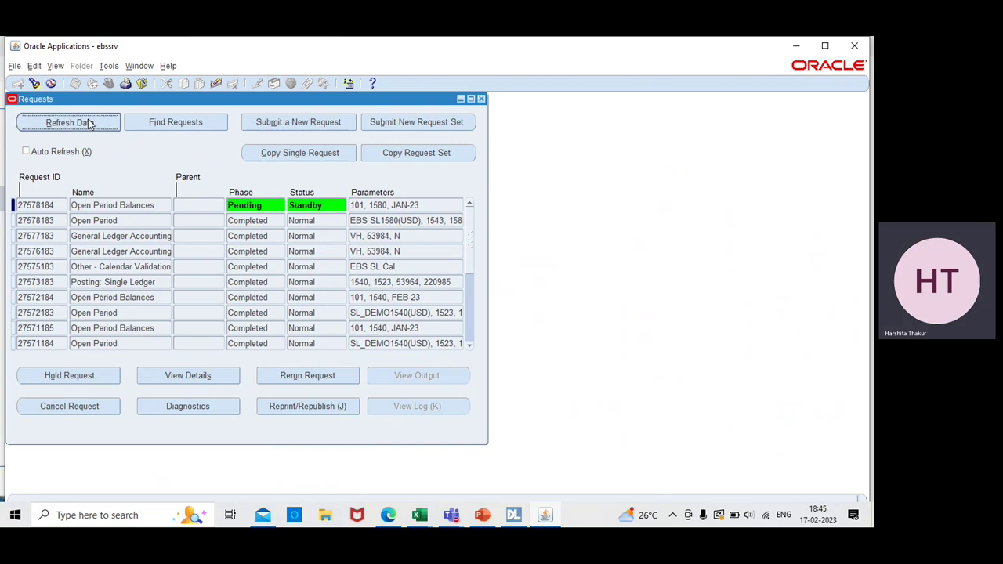
left_click(89, 122)
left_click(88, 122)
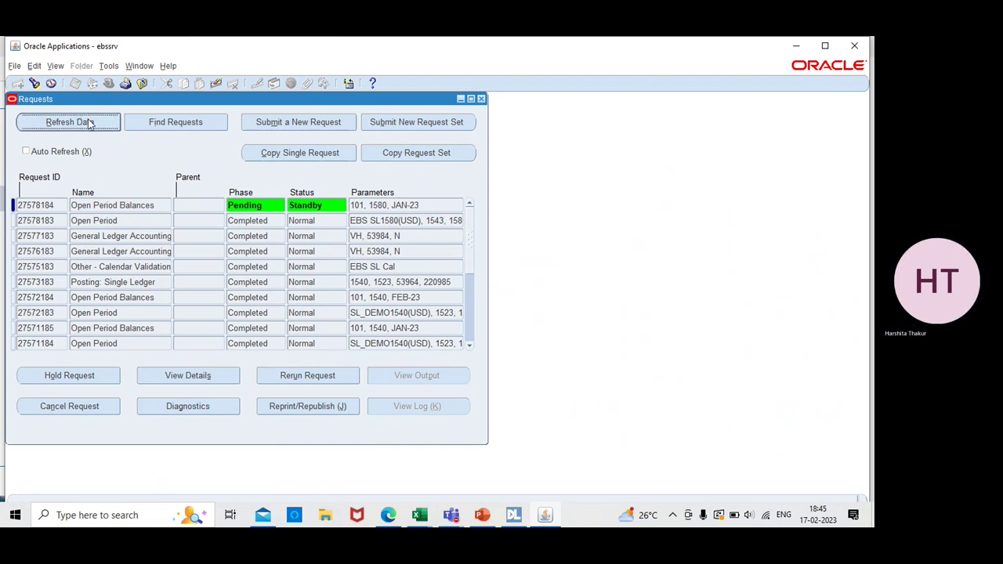
left_click(89, 122)
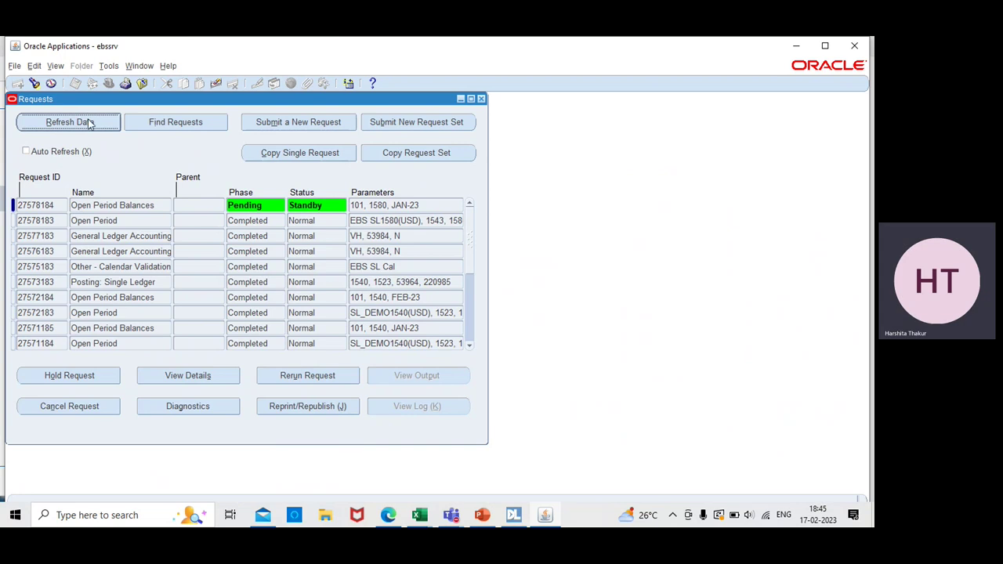
left_click(89, 122)
left_click(89, 122)
left_click(89, 122)
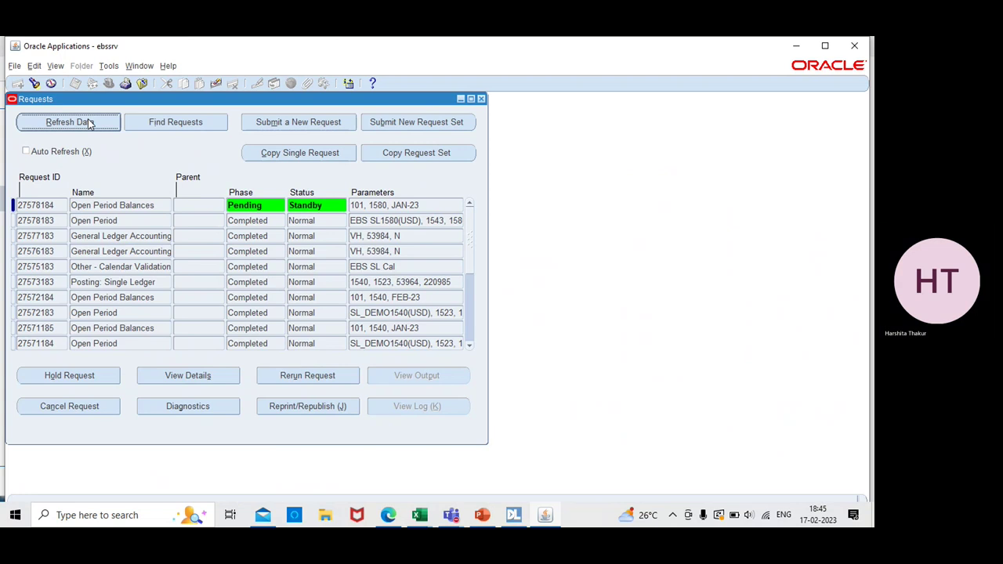
left_click(88, 122)
left_click(88, 122)
left_click(88, 122)
left_click(88, 122)
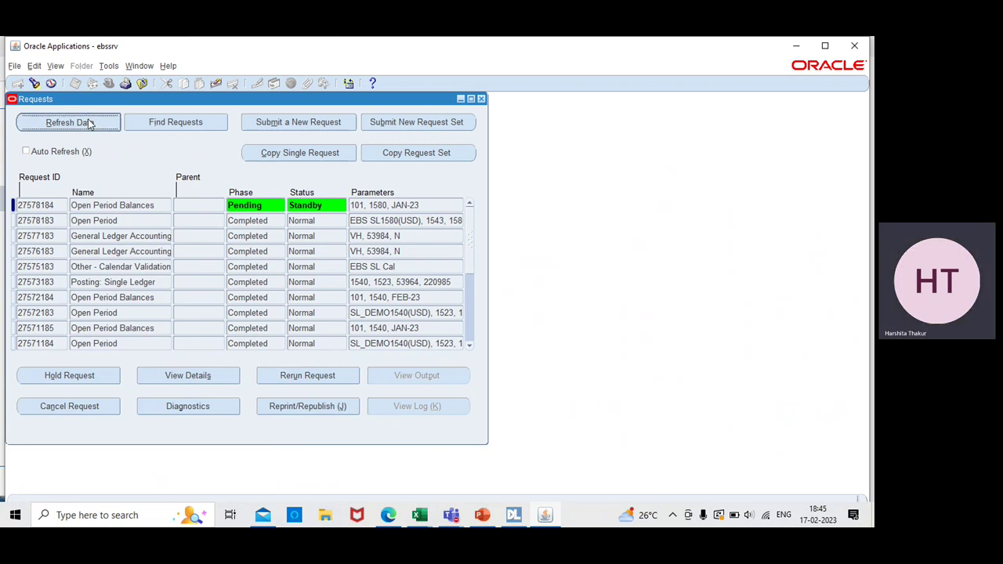
left_click(481, 99)
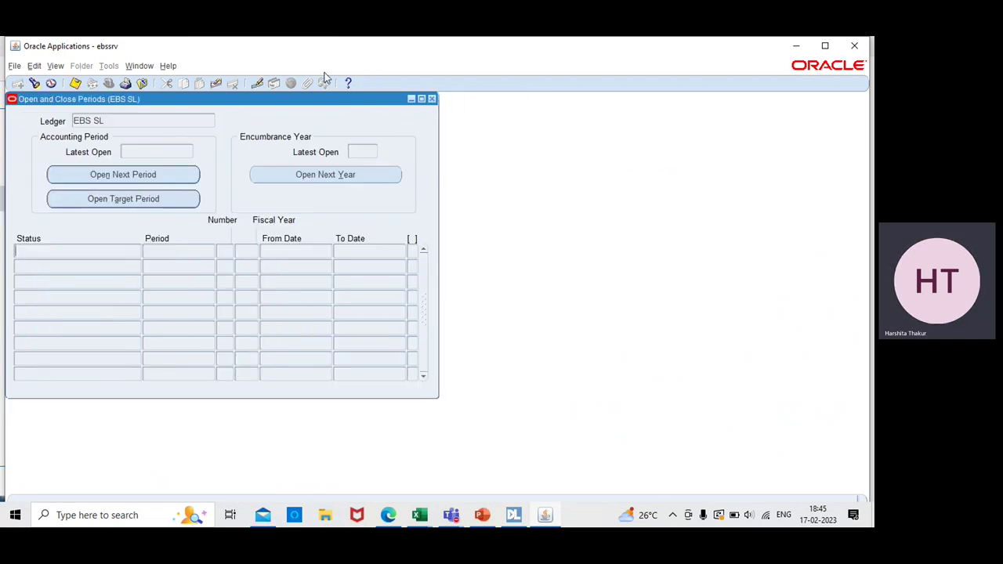
- Reopen Open and Close Periods and list EBS SL periods, confirming JAN-23 Open and FEB-23 Future - Entry
left_click(431, 98)
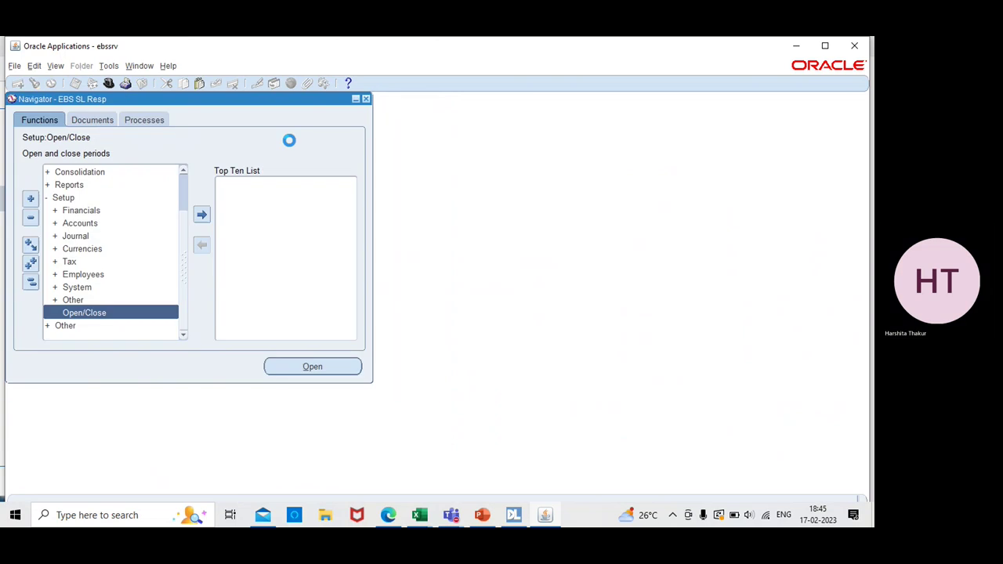
double_click(118, 314)
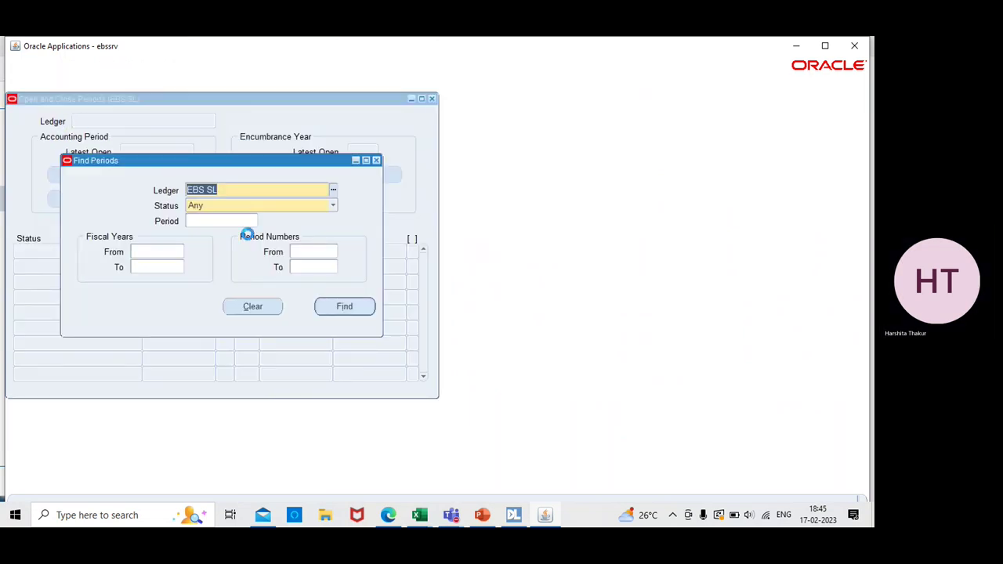
left_click(344, 306)
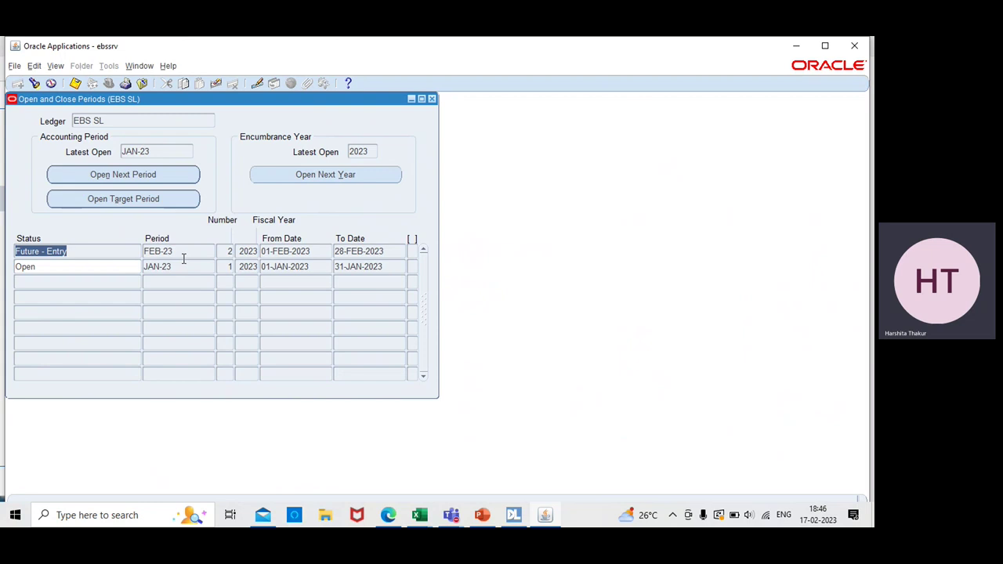
- Submit the Open Next Period request for ledger EBS SL, then bring up Find Requests
left_click(114, 170)
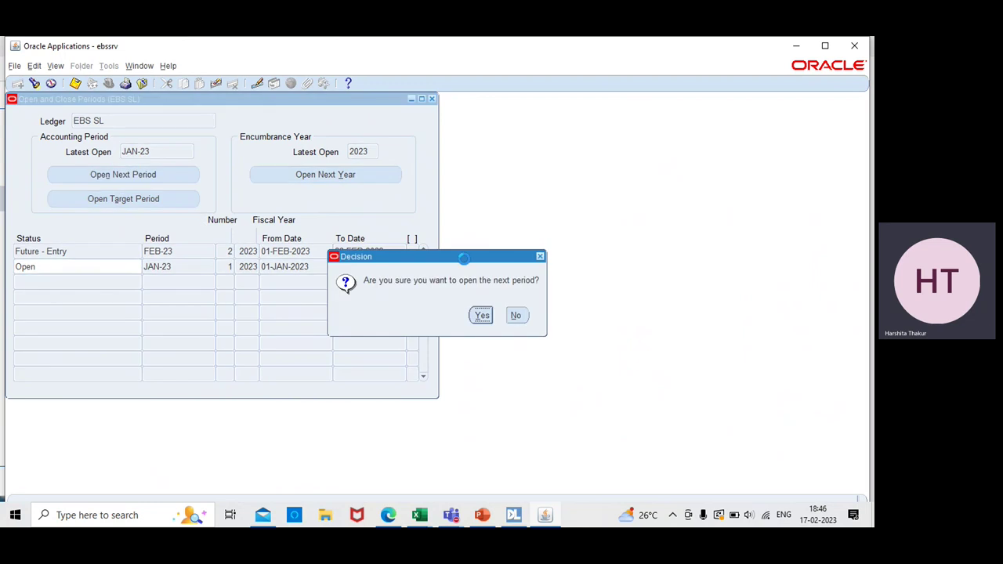
left_click(482, 316)
left_click(504, 315)
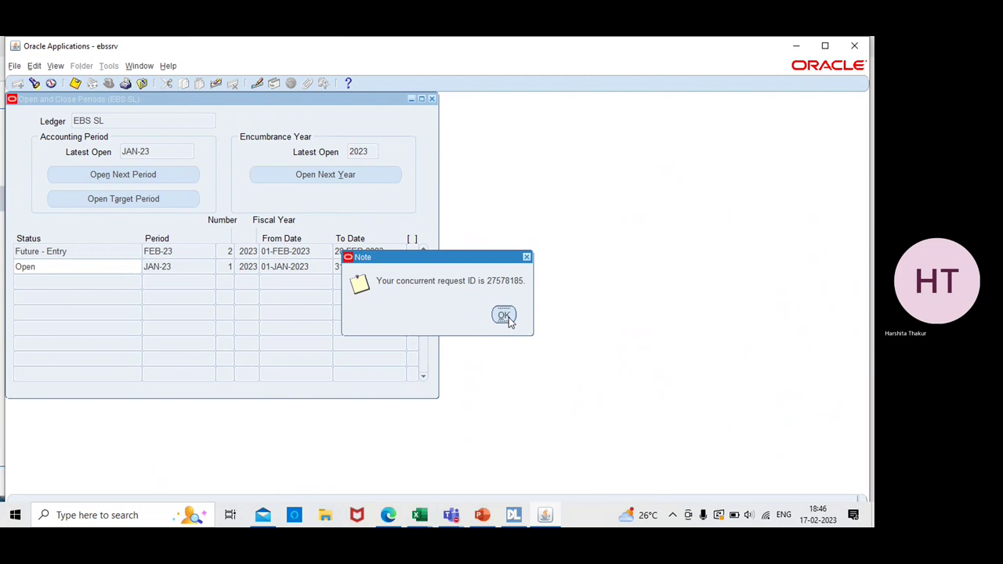
left_click(54, 66)
left_click(64, 228)
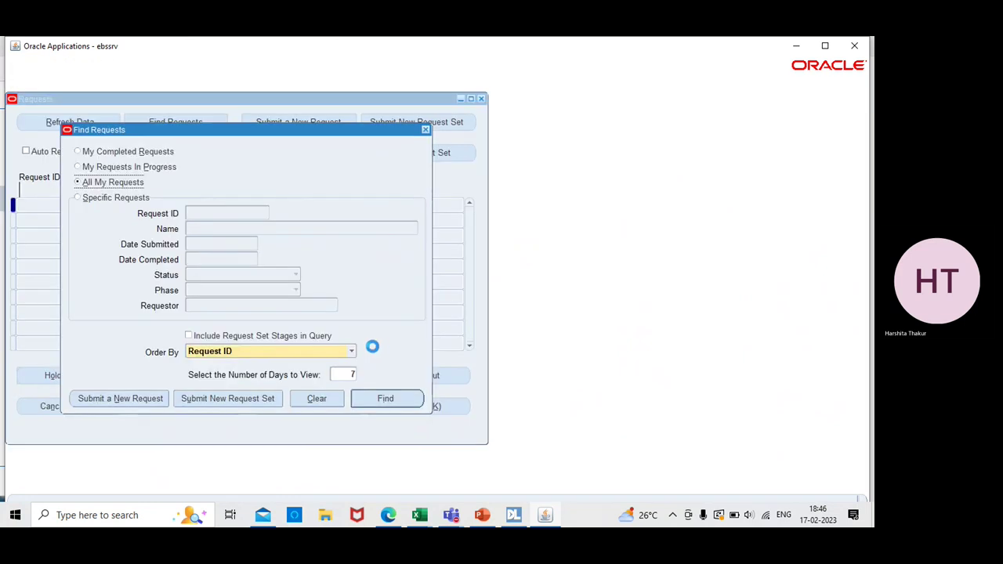
- List and refresh my recent requests to see the pending Open Period request, then close the list
left_click(383, 398)
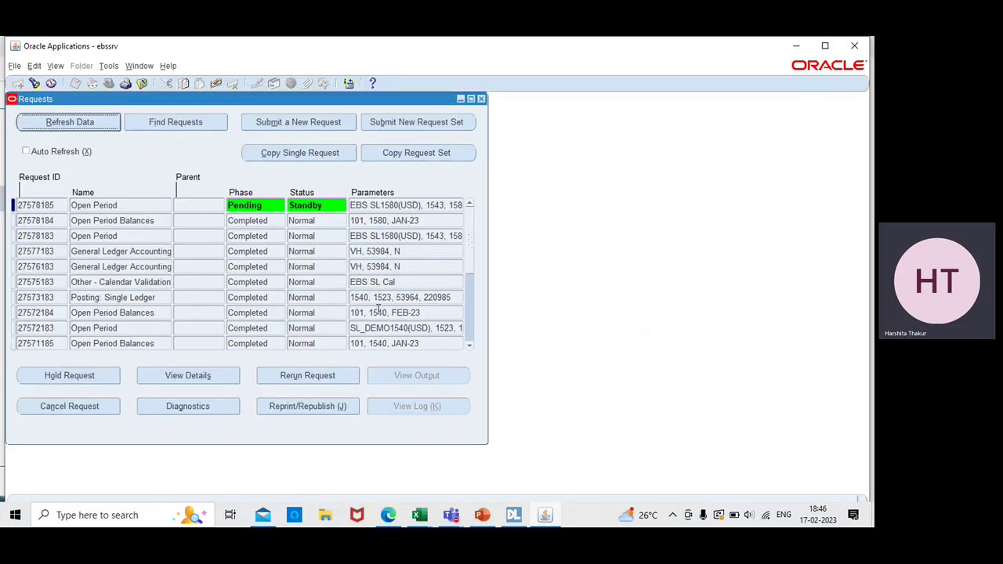
left_click(86, 121)
left_click(481, 99)
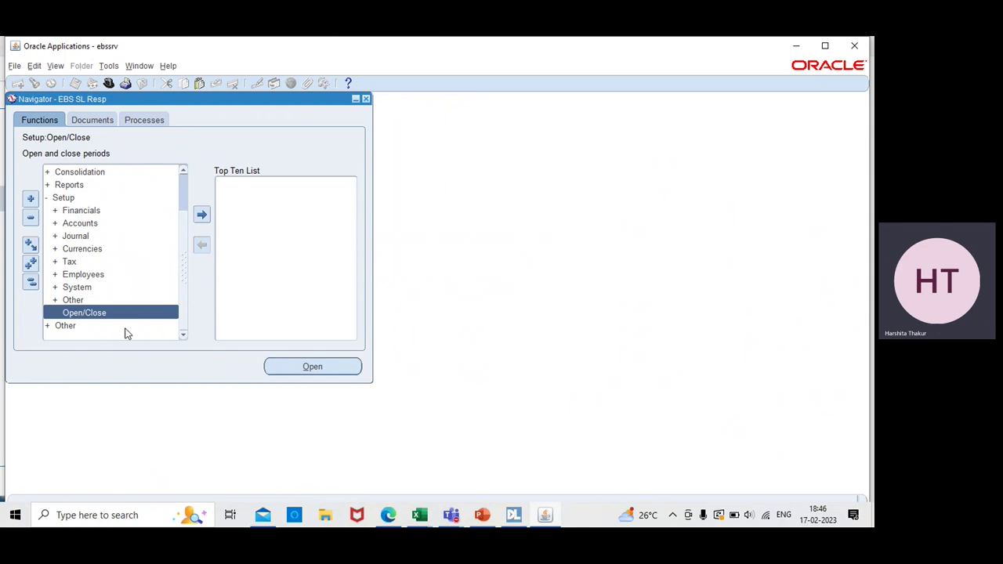
- Look up the EBS SL periods, with FEB-23 still Future - Entry, and return to Requests
left_click(292, 369)
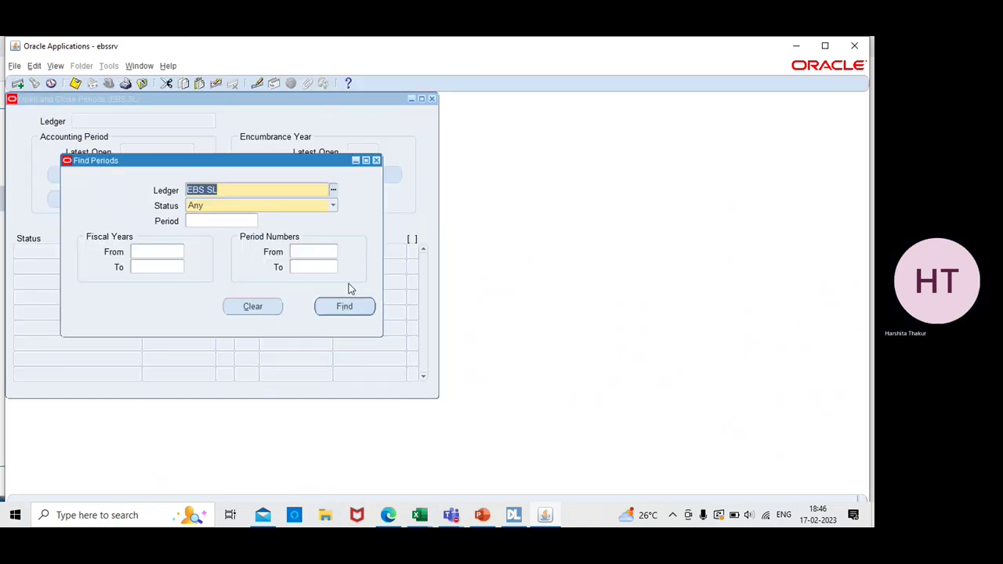
left_click(347, 304)
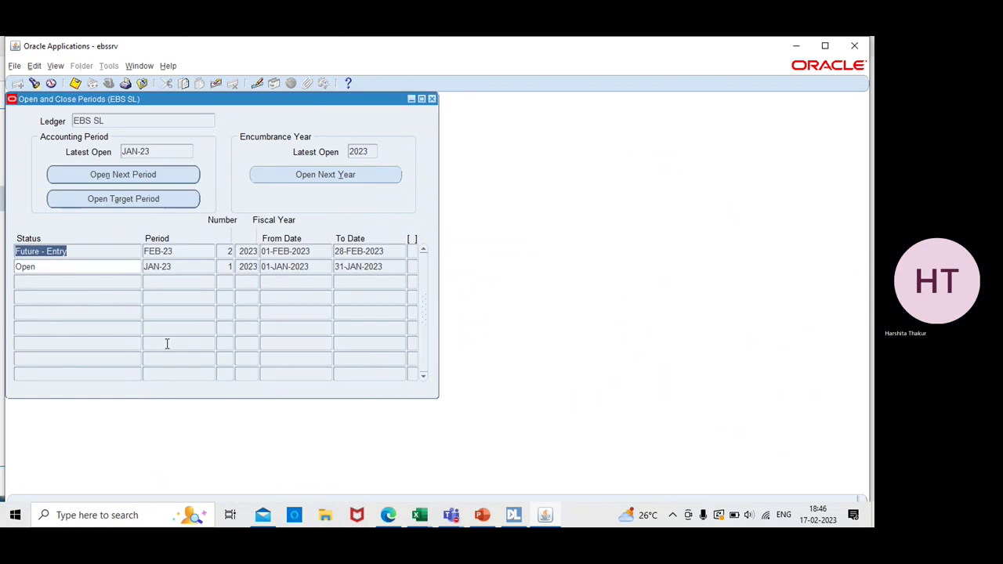
left_click(53, 68)
left_click(65, 229)
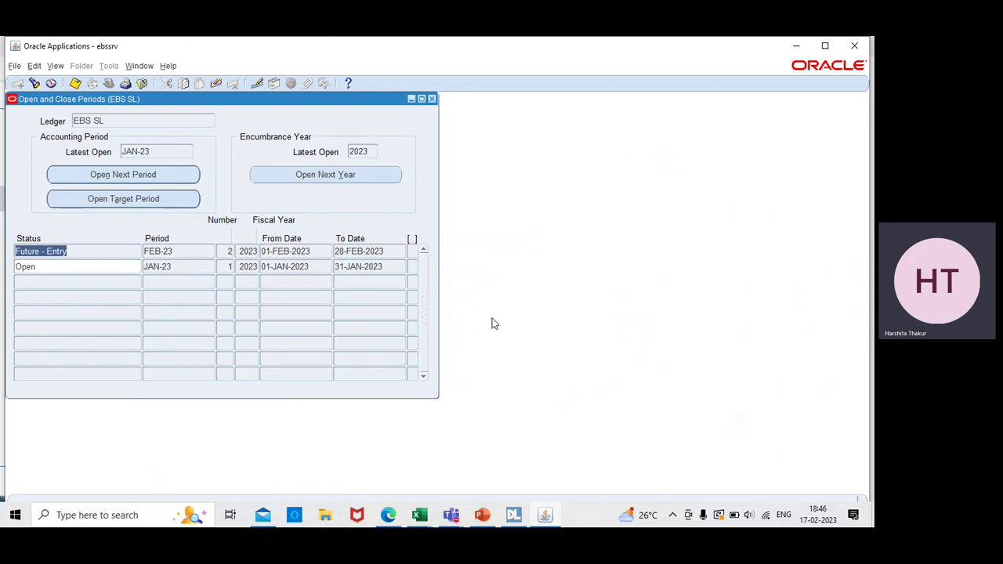
- Refresh the requests until Open Period and FEB-23 Open Period Balances both show Completed, then close
left_click(378, 394)
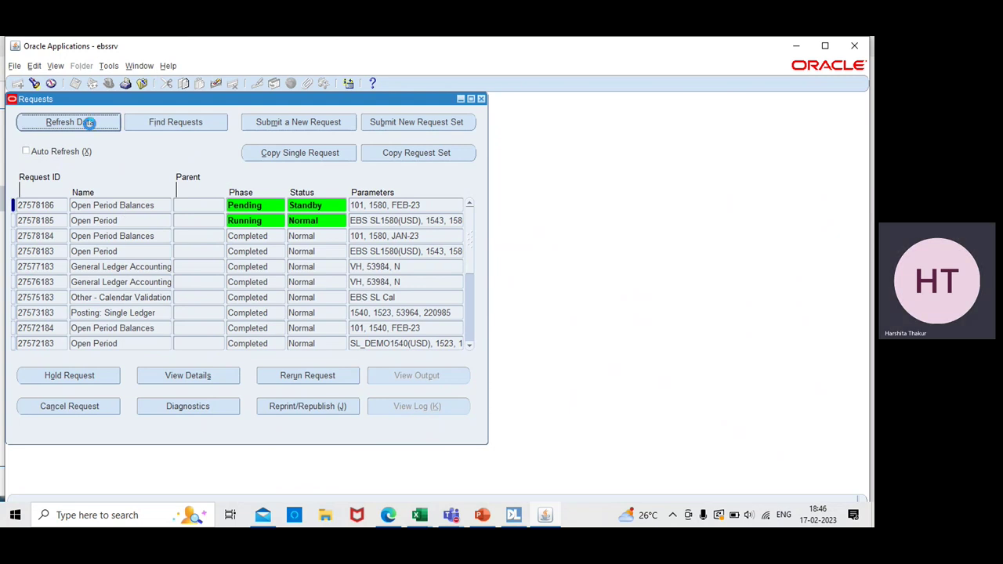
left_click(69, 122)
left_click(90, 124)
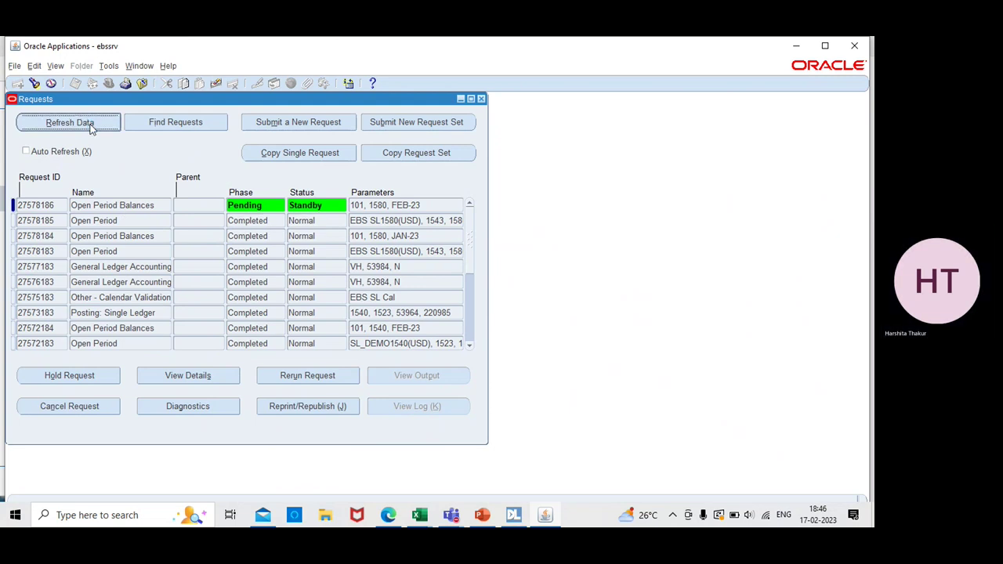
left_click(89, 123)
left_click(90, 125)
left_click(91, 125)
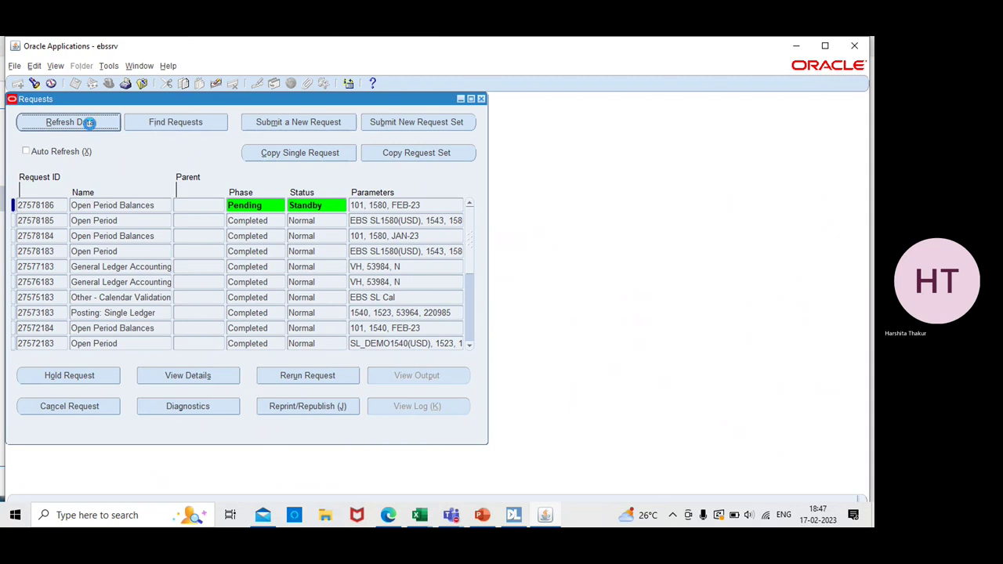
left_click(91, 126)
left_click(90, 125)
left_click(91, 126)
left_click(91, 126)
left_click(91, 124)
left_click(90, 124)
left_click(91, 126)
left_click(90, 124)
left_click(90, 123)
left_click(90, 128)
left_click(90, 127)
left_click(91, 129)
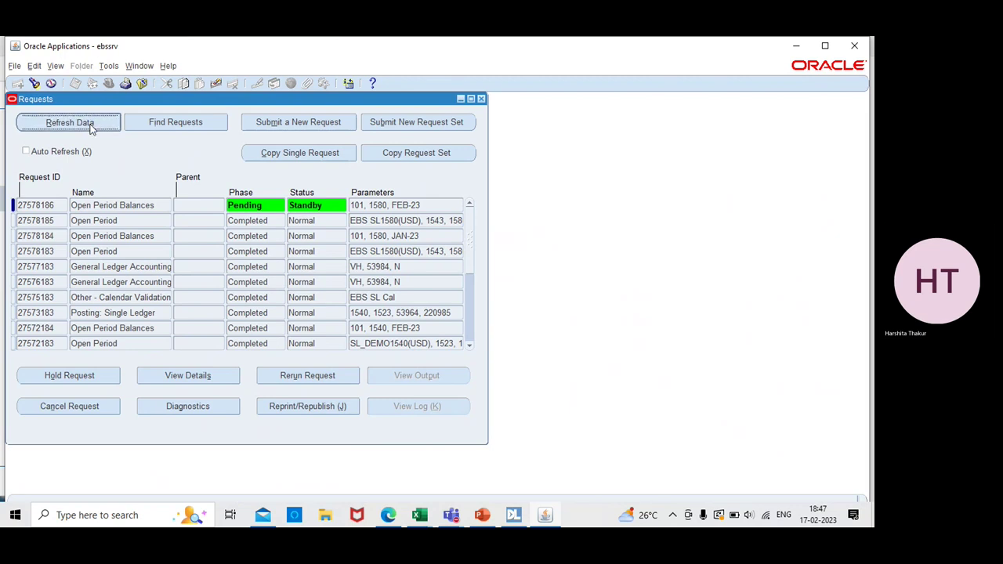
left_click(90, 124)
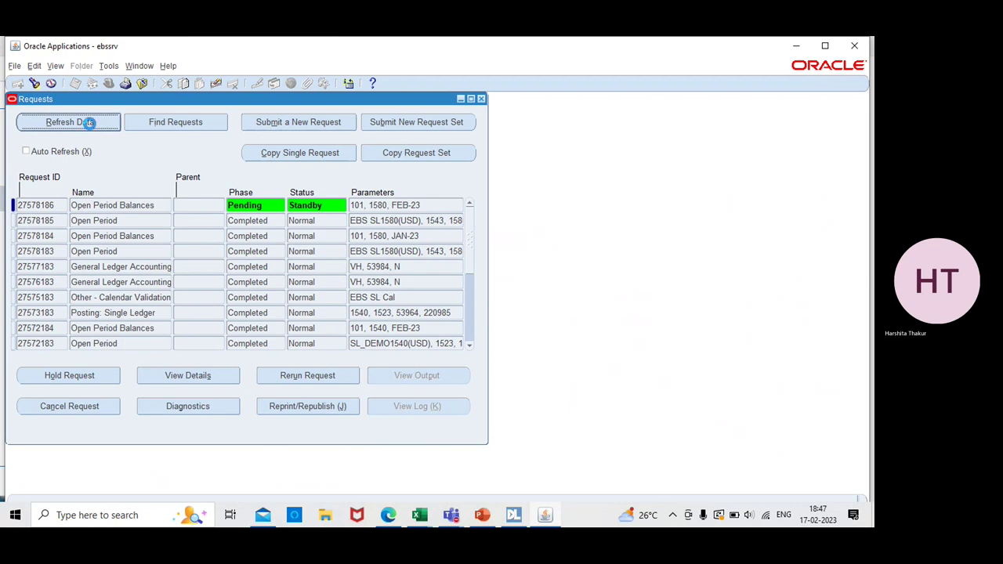
left_click(90, 127)
left_click(91, 127)
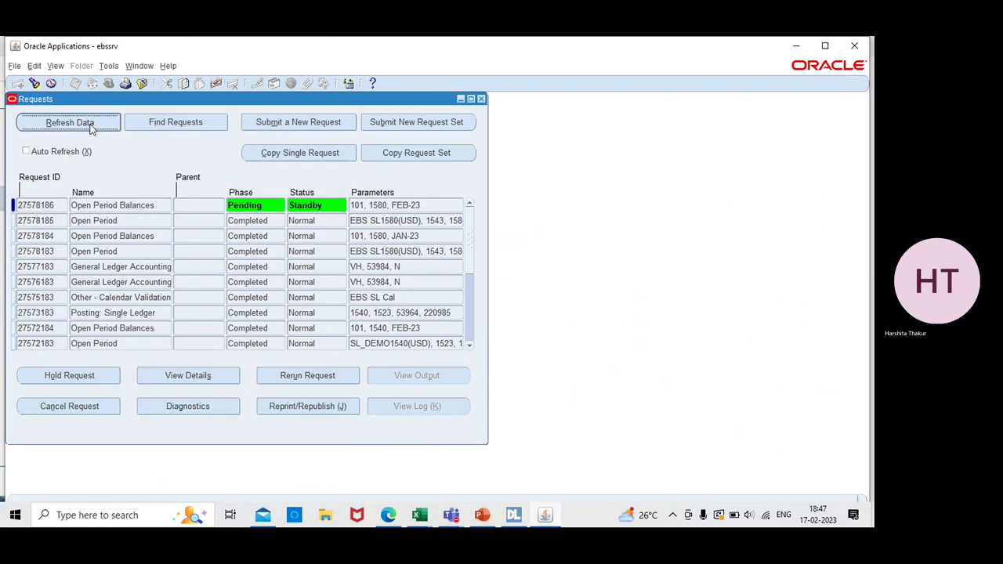
left_click(90, 128)
left_click(90, 123)
left_click(90, 128)
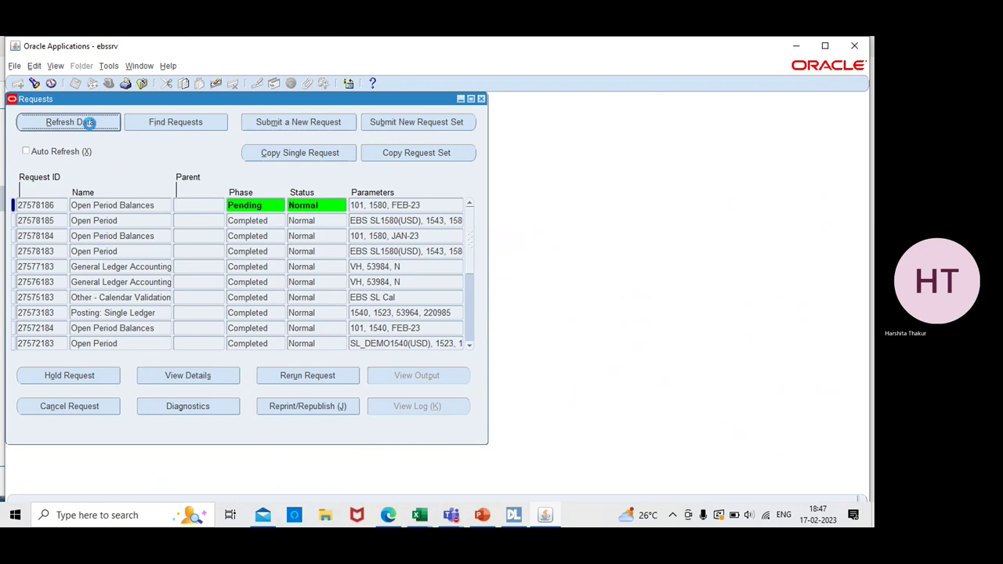
left_click(91, 128)
left_click(90, 128)
left_click(91, 128)
left_click(90, 128)
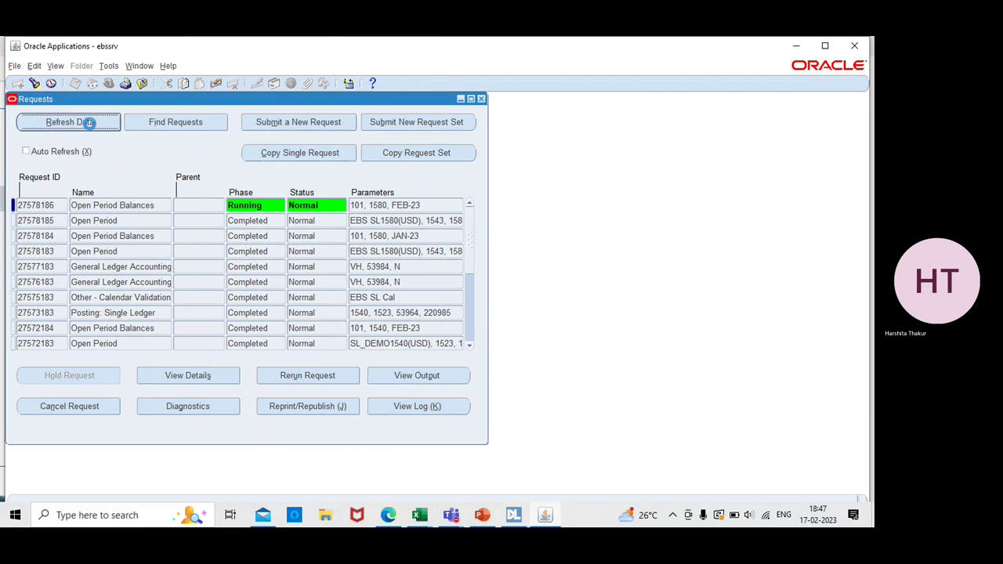
left_click(481, 99)
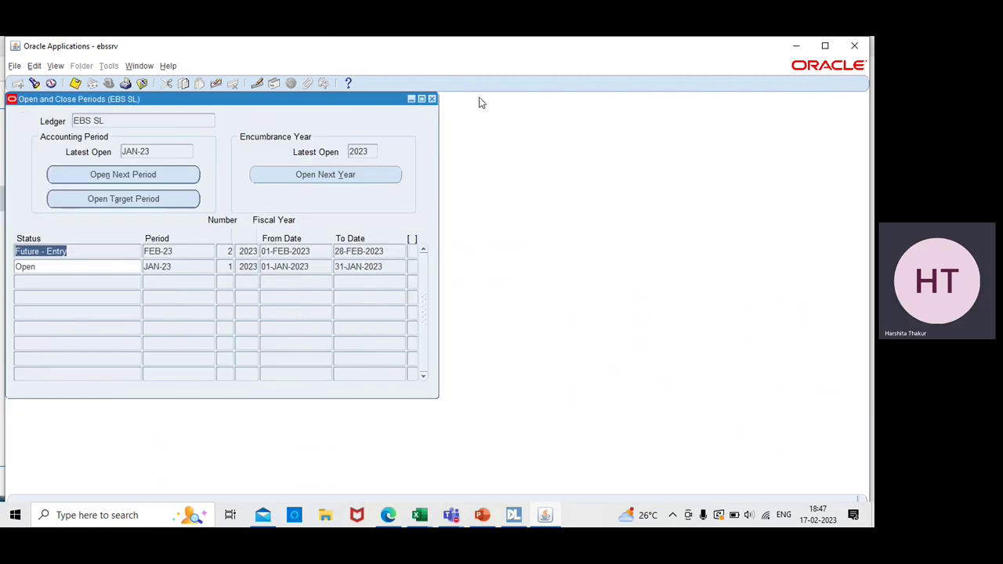
- Requery the EBS SL periods to confirm FEB-23 Open and MAR-23 Future - Entry, then close
left_click(432, 100)
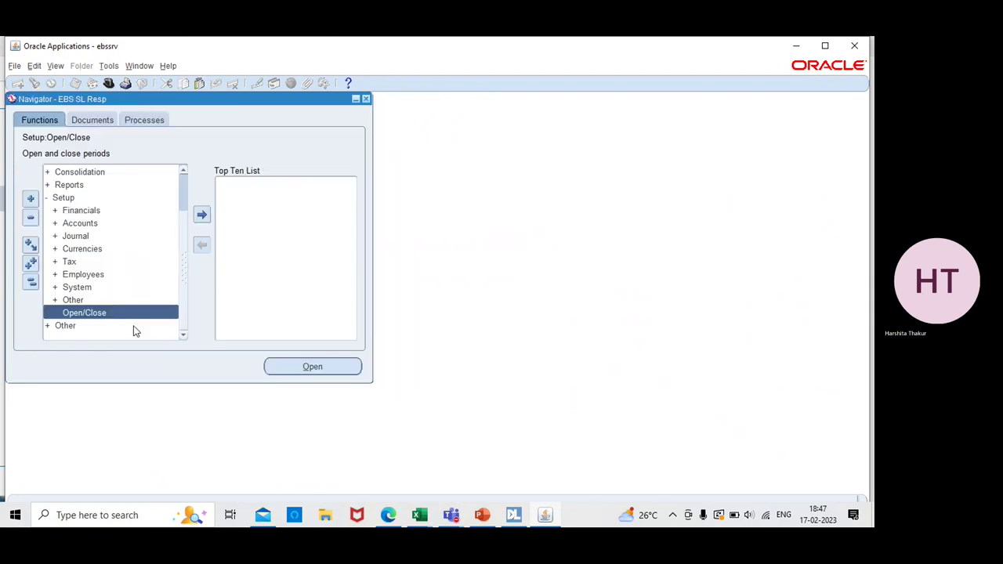
double_click(112, 316)
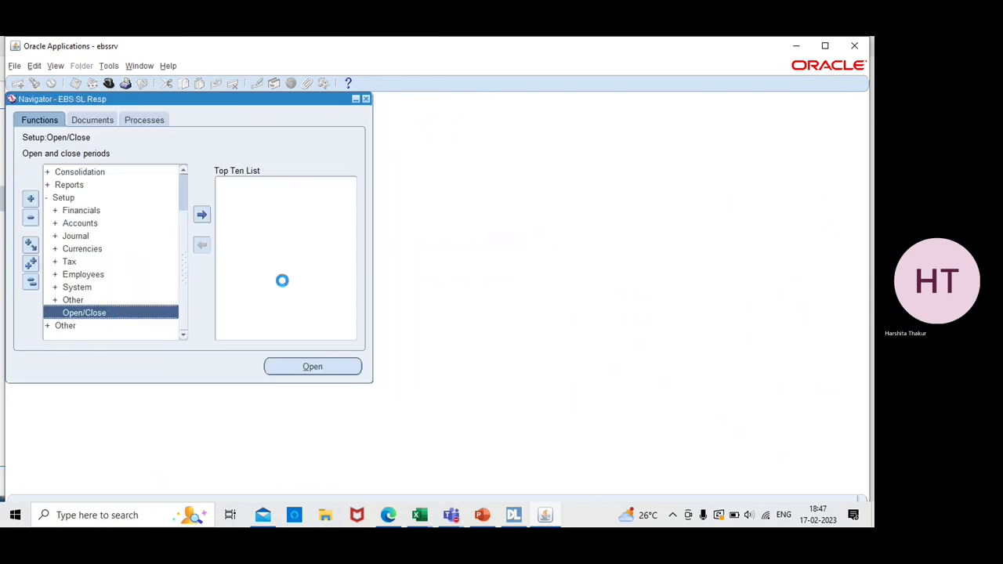
left_click(344, 306)
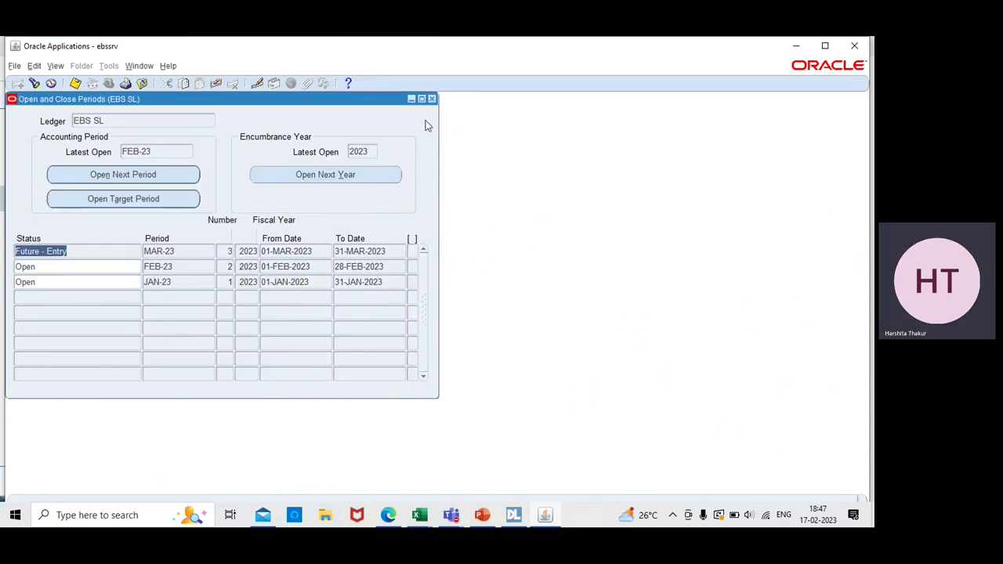
left_click(431, 99)
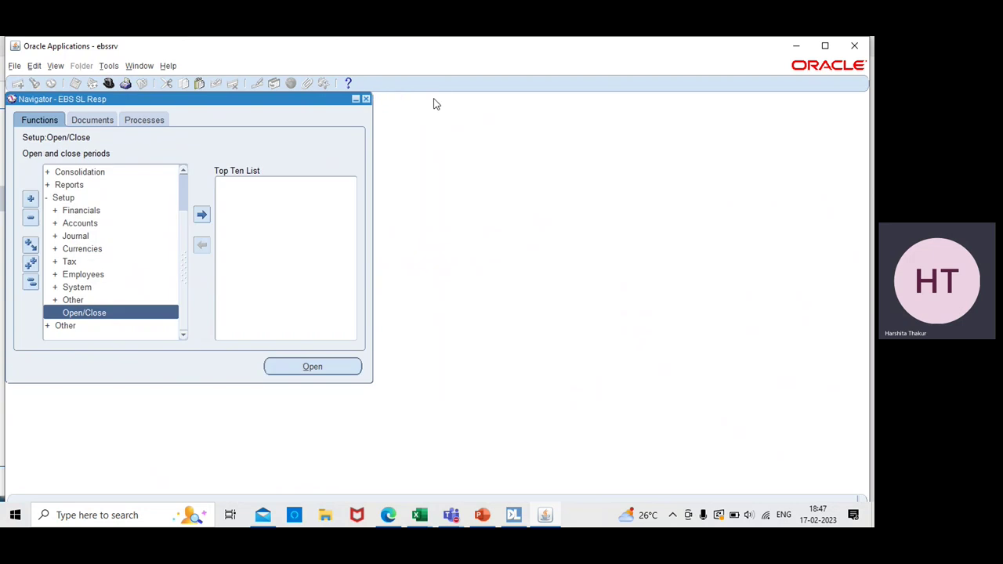
scroll(181, 194, "up", 2)
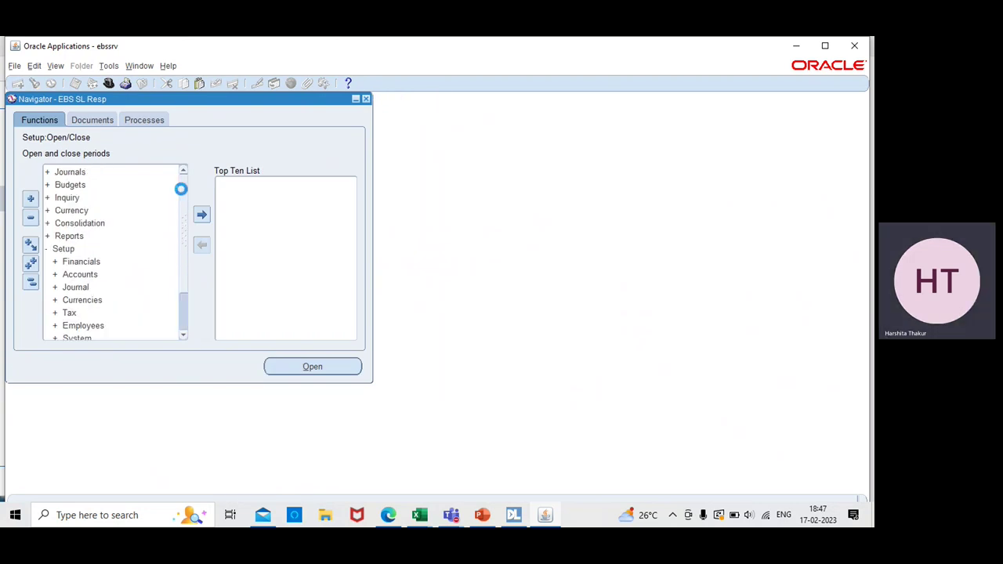
- Start a new EBS SL journal named 'test SL' for FEB-23 with category Adjustment
double_click(82, 172)
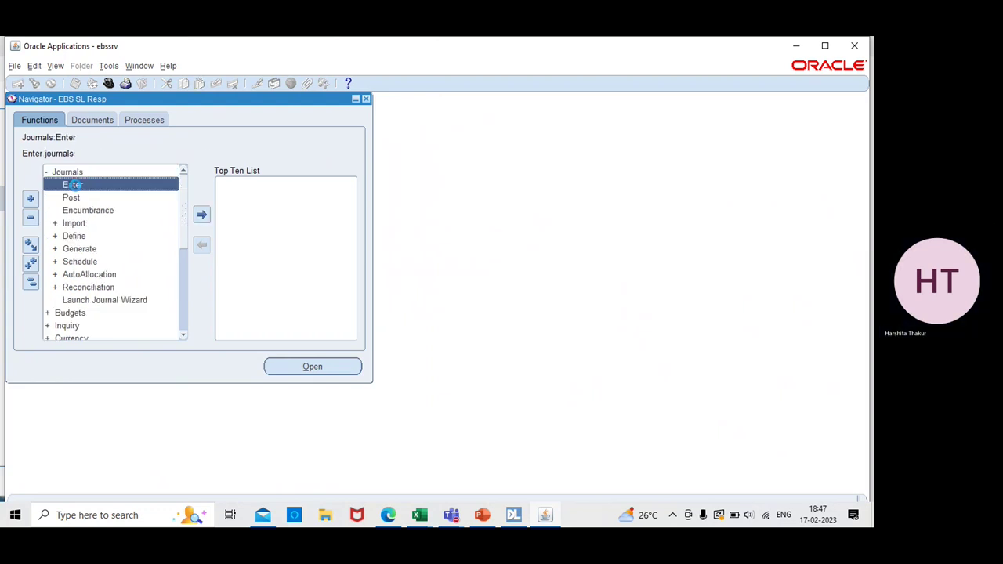
double_click(73, 185)
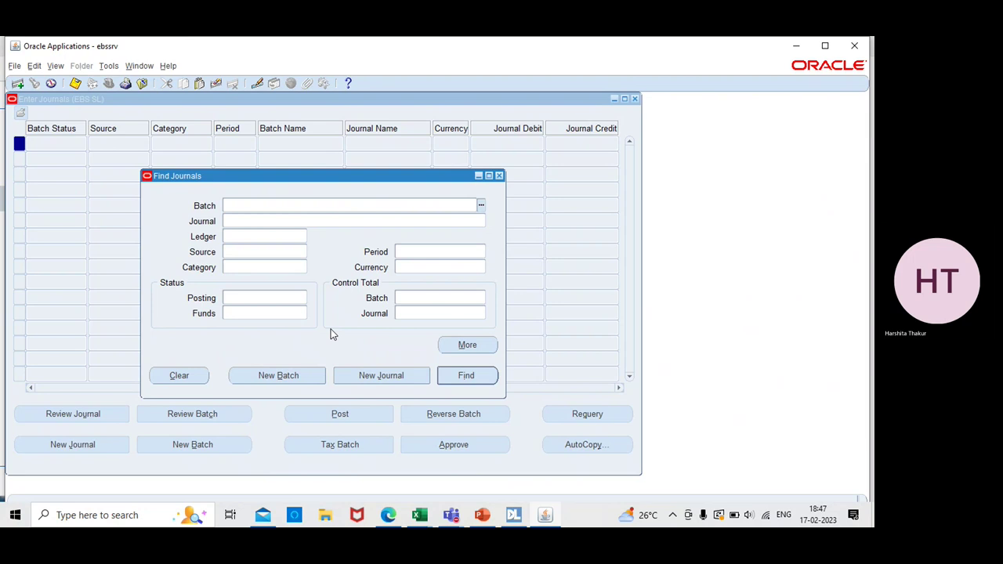
left_click(407, 375)
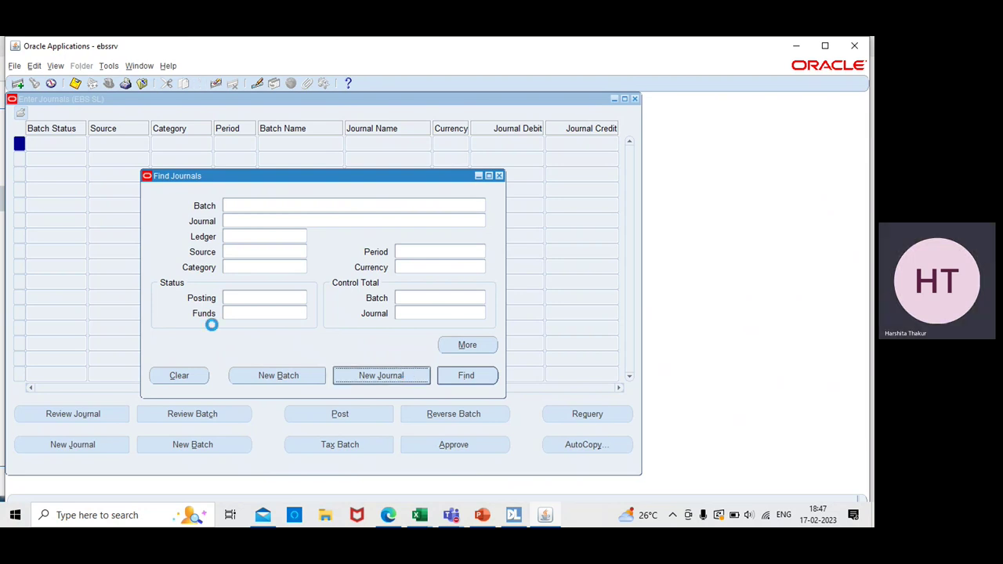
type("test SL")
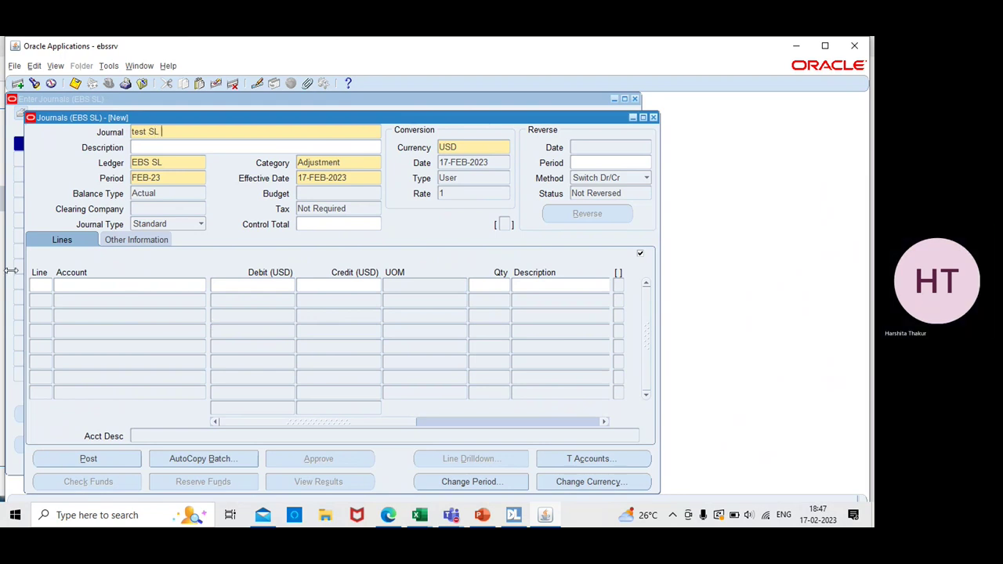
left_click(40, 285)
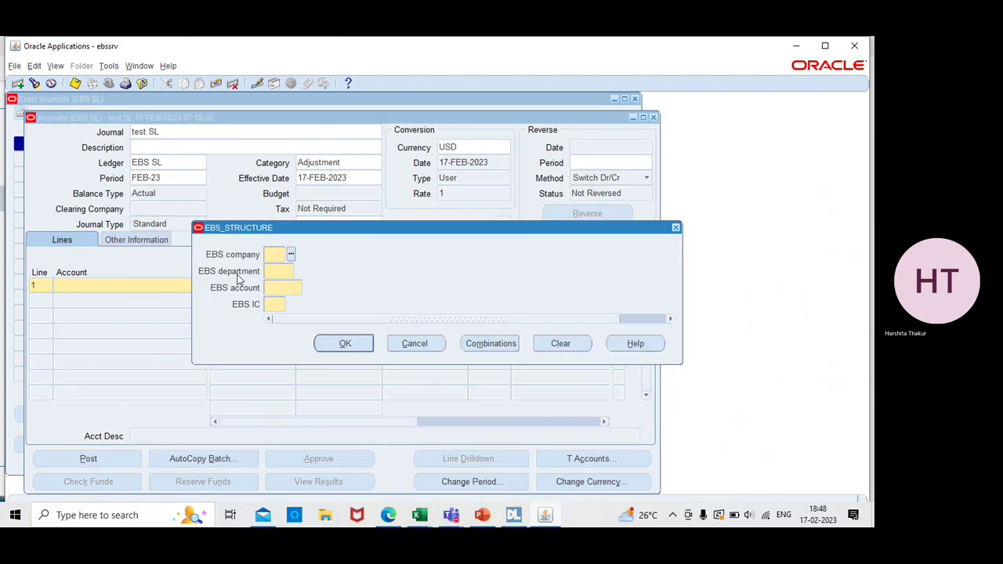
left_click(290, 255)
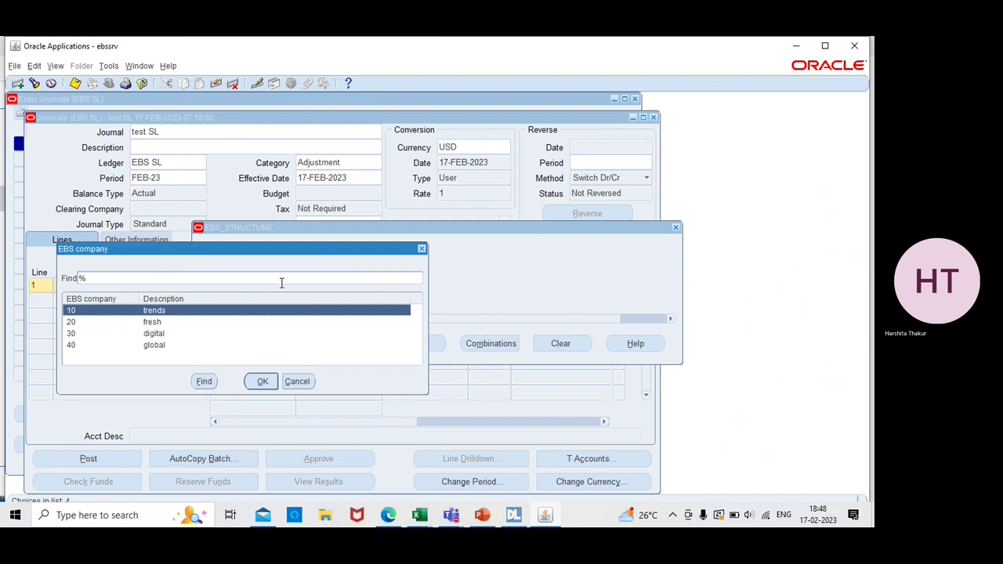
left_click(263, 381)
left_click(300, 270)
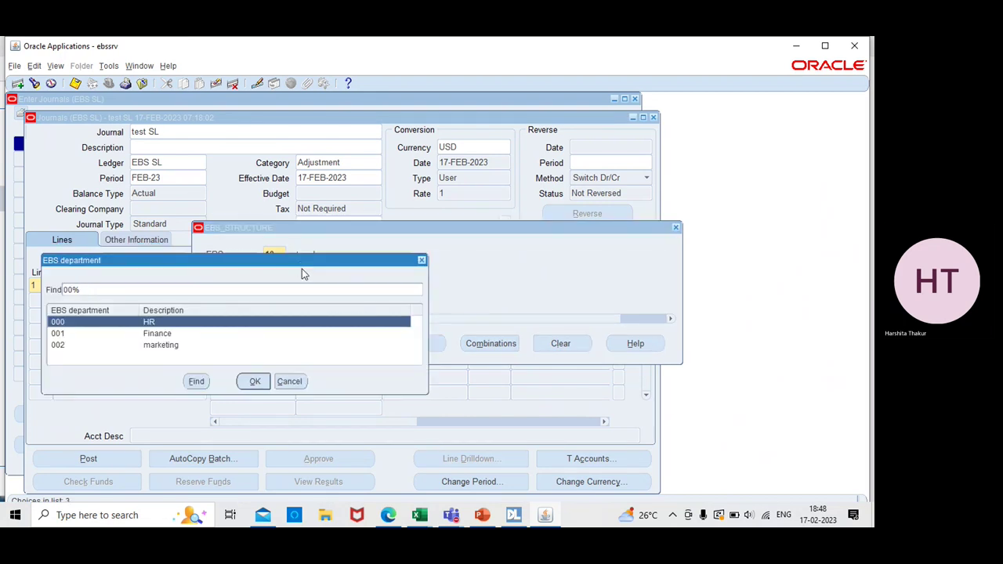
left_click(254, 381)
left_click(307, 288)
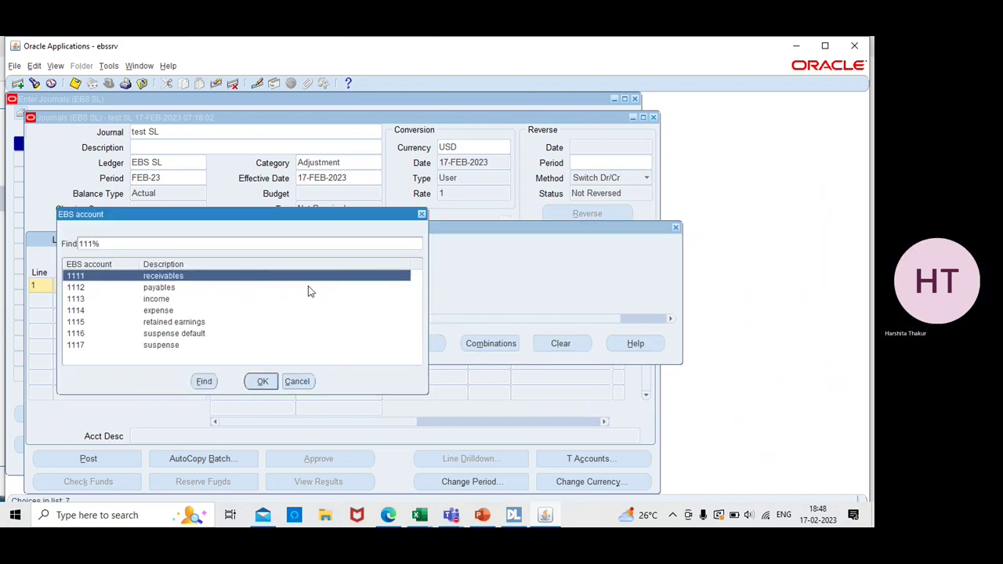
left_click(164, 312)
left_click(261, 380)
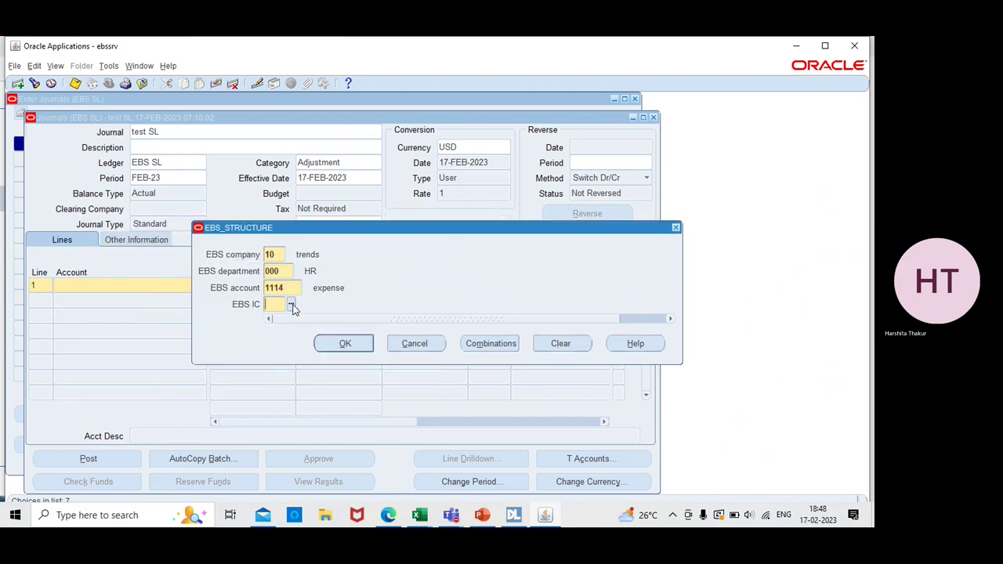
type("1")
key("Tab")
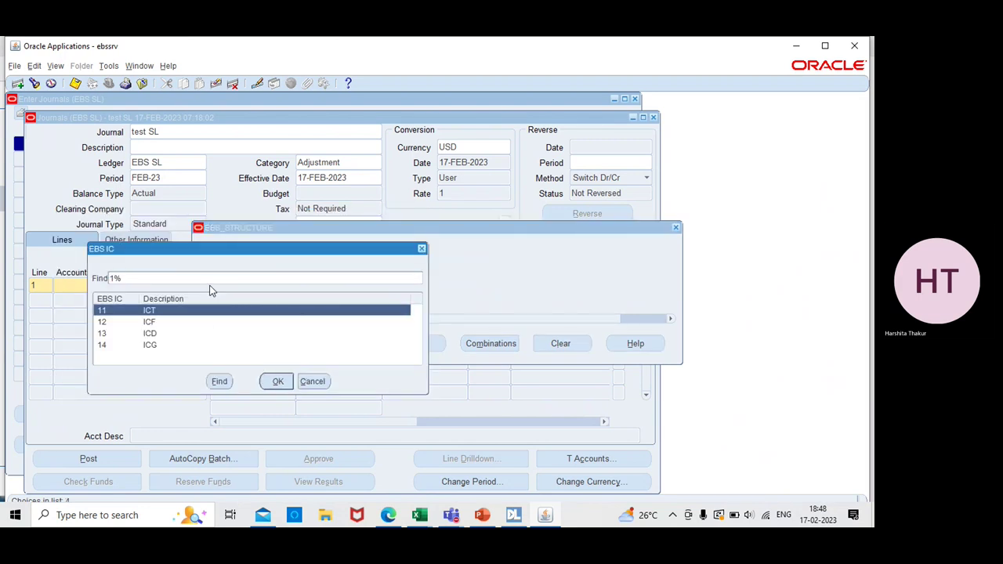
left_click(273, 381)
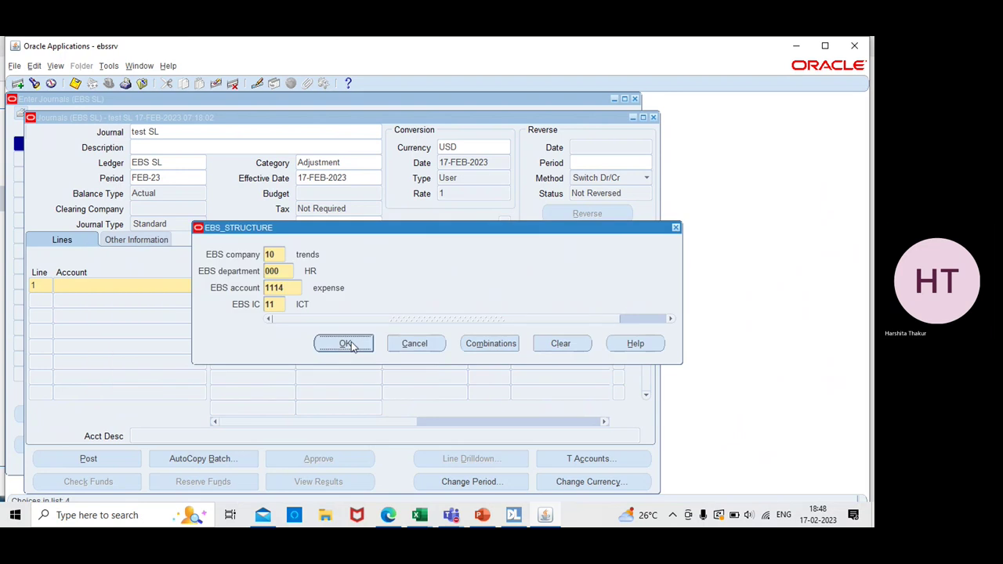
left_click(349, 343)
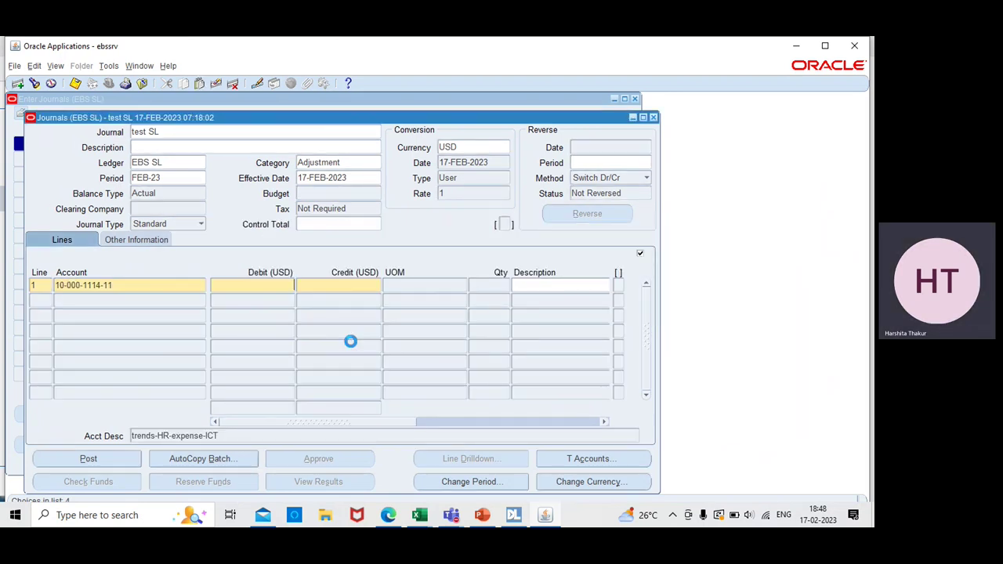
- Debit 10.00 on line 1 and begin entering line 2's account
type("10")
left_click(41, 296)
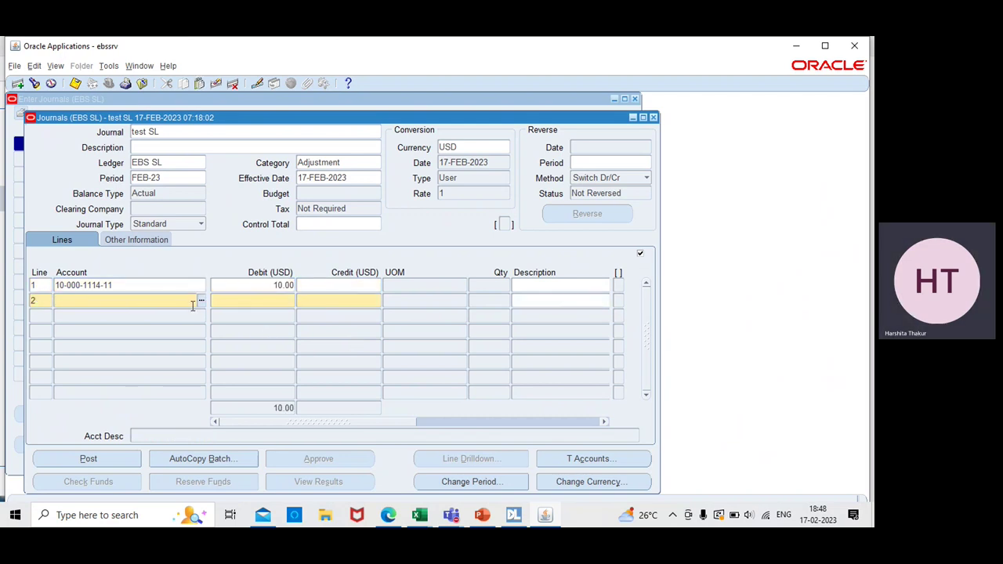
left_click(200, 300)
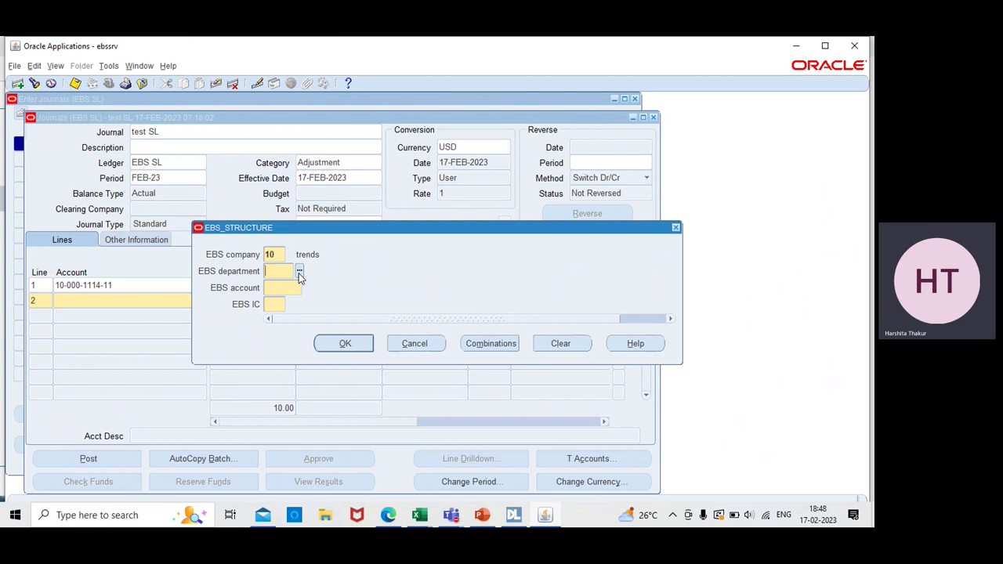
left_click(299, 271)
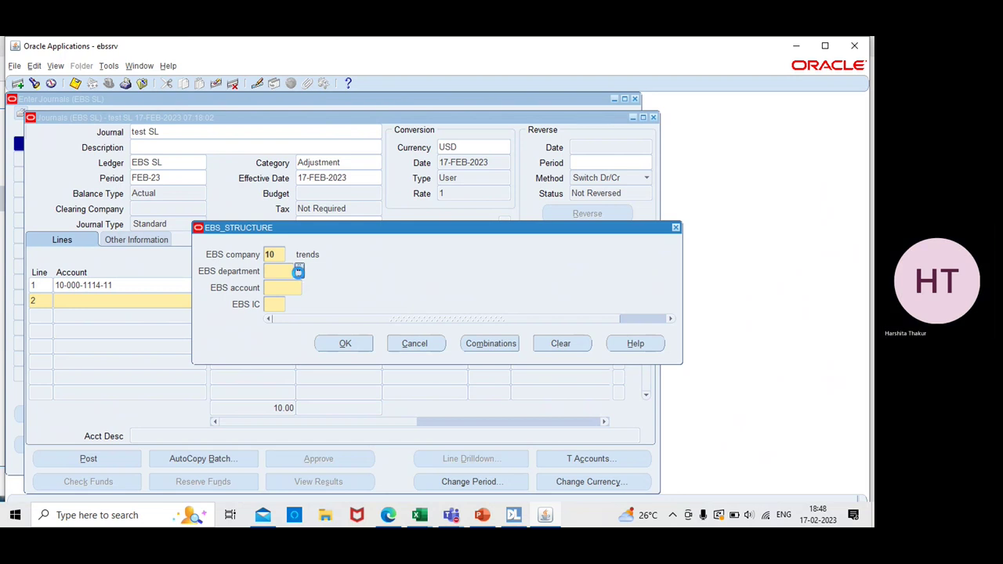
left_click(253, 381)
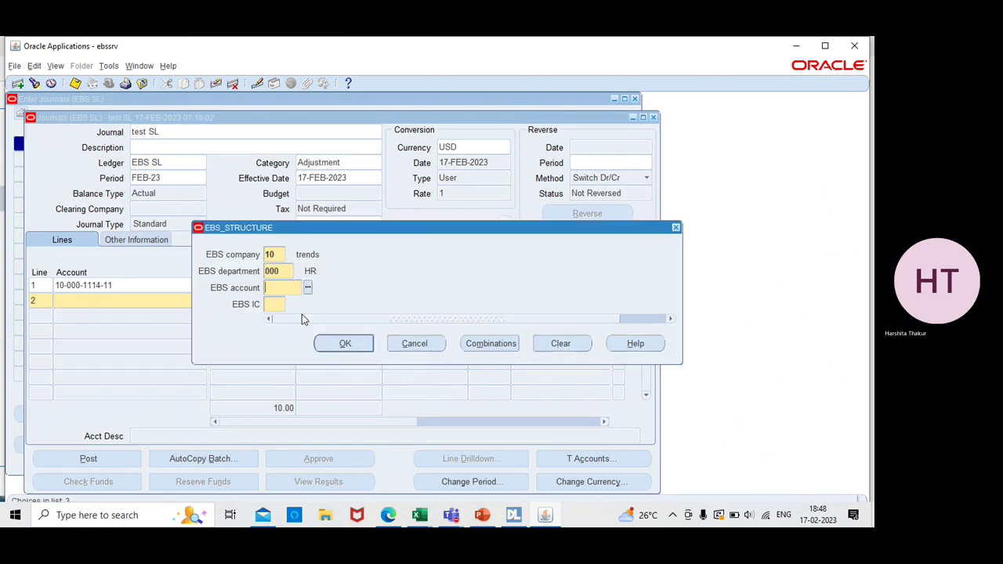
left_click(308, 287)
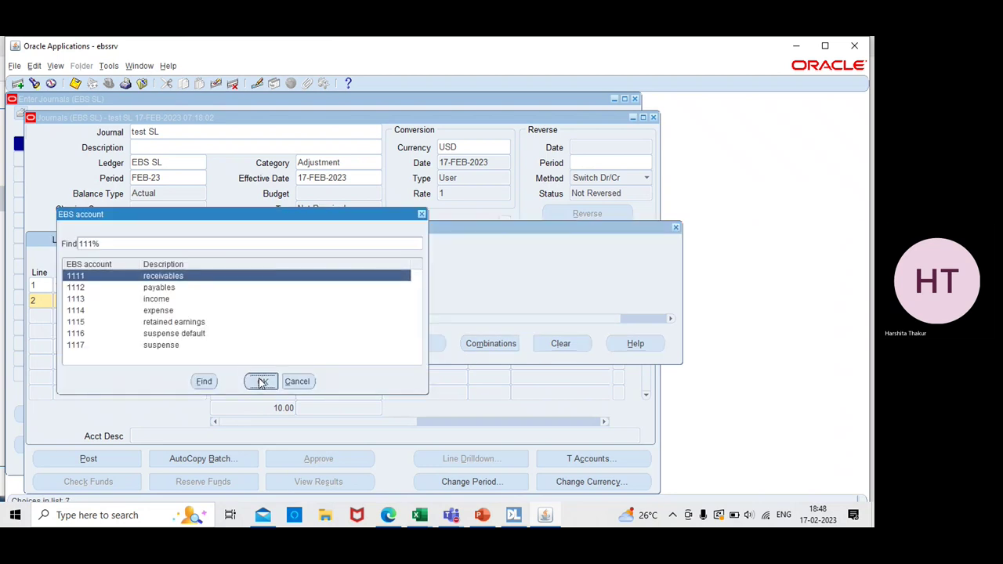
left_click(260, 381)
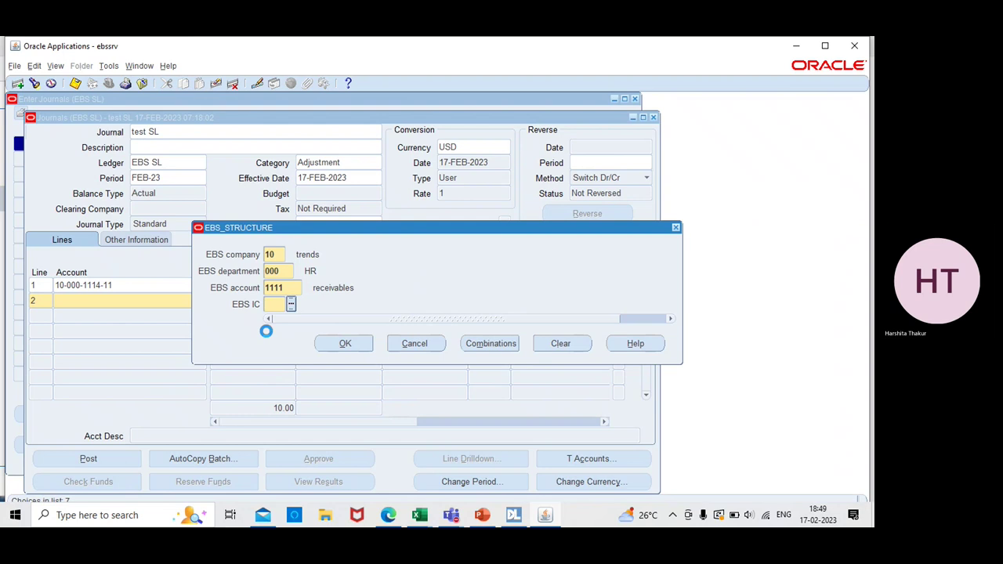
left_click(274, 381)
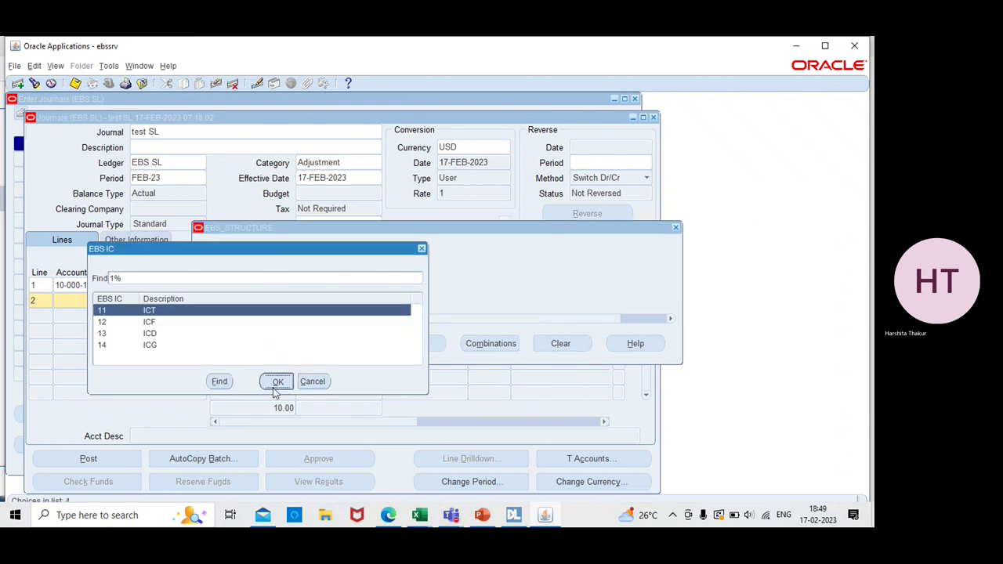
left_click(343, 342)
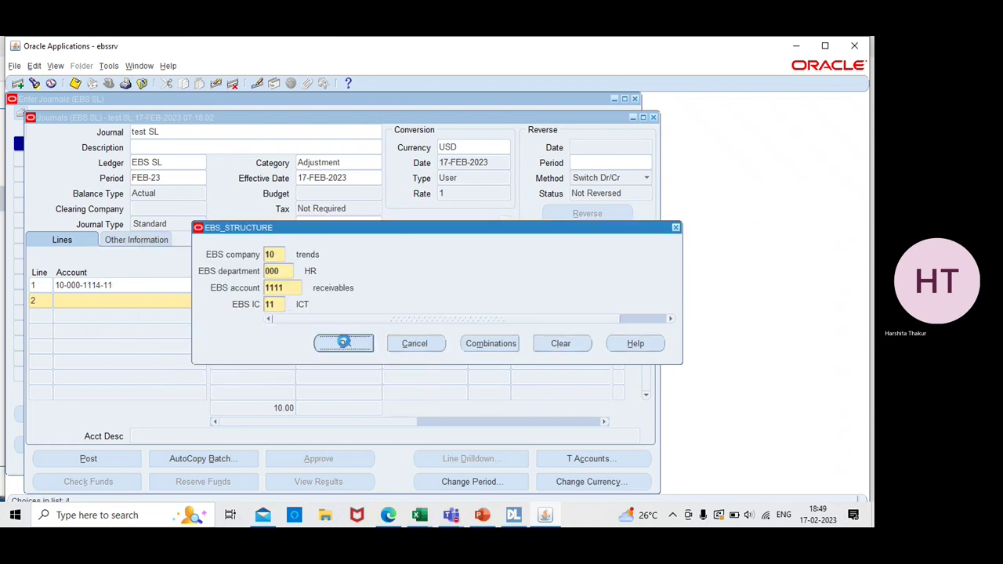
left_click(338, 306)
type("10")
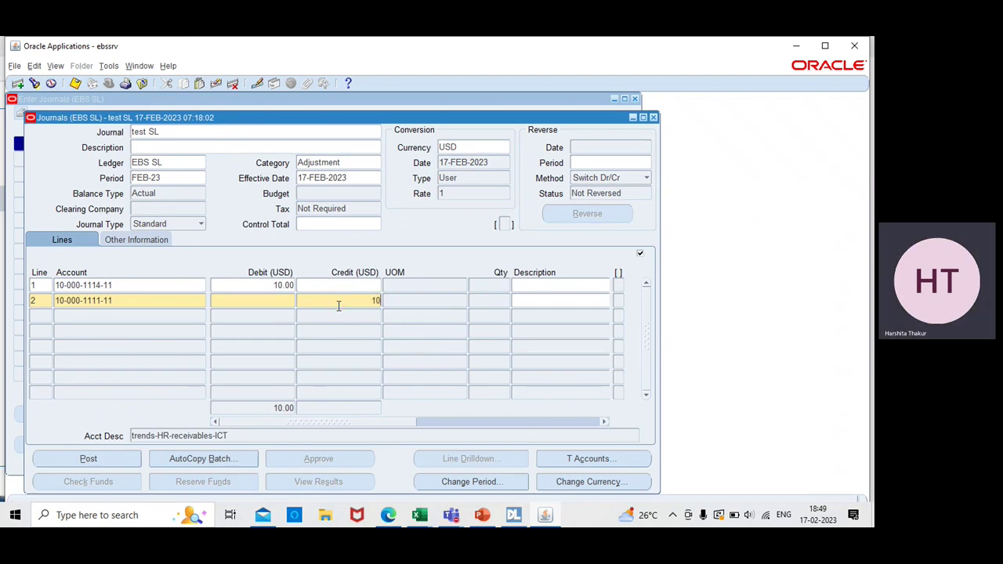
- Describe both journal lines as 'For test purpose'
left_click(546, 285)
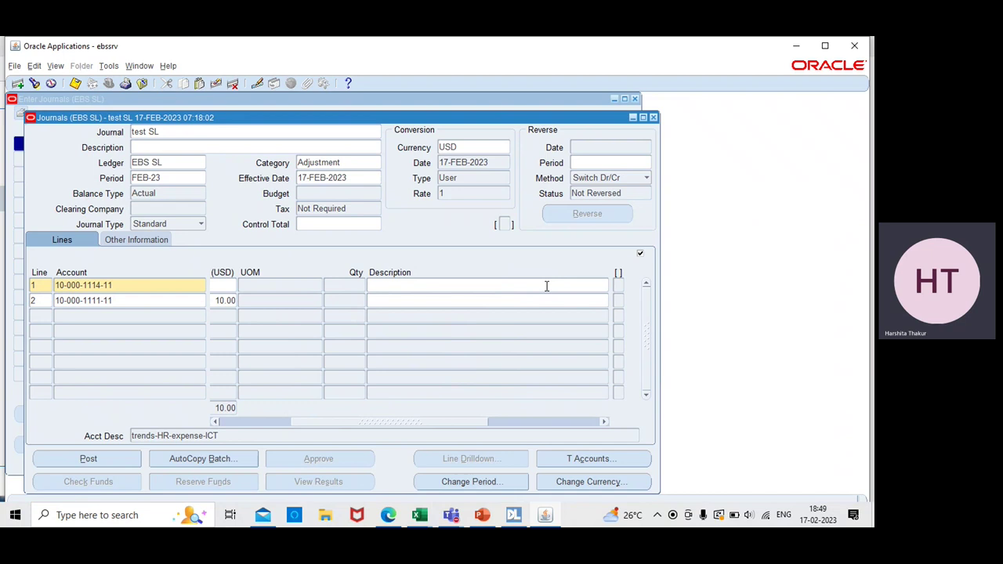
type("For test ")
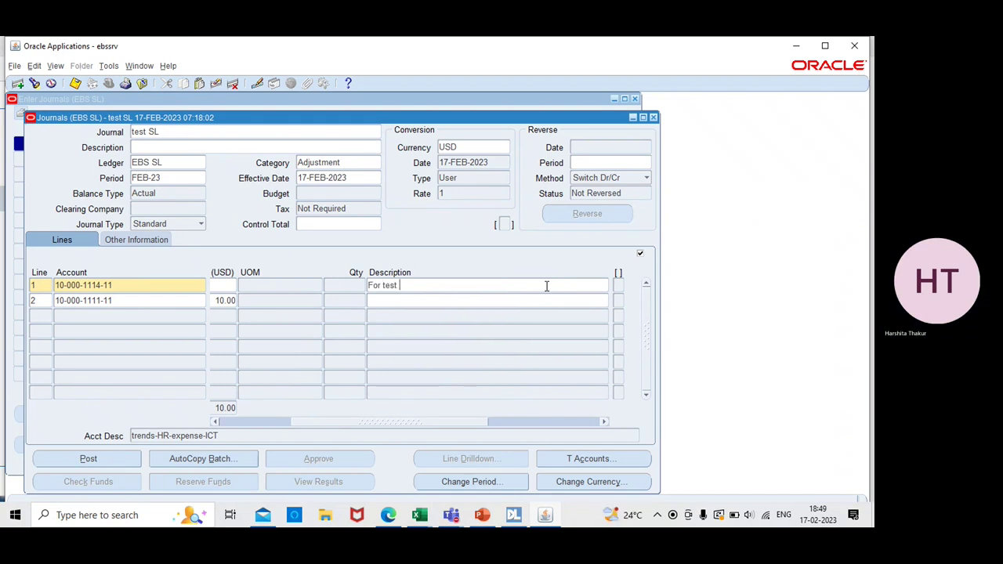
type("purpose")
left_click(508, 302)
type("For t")
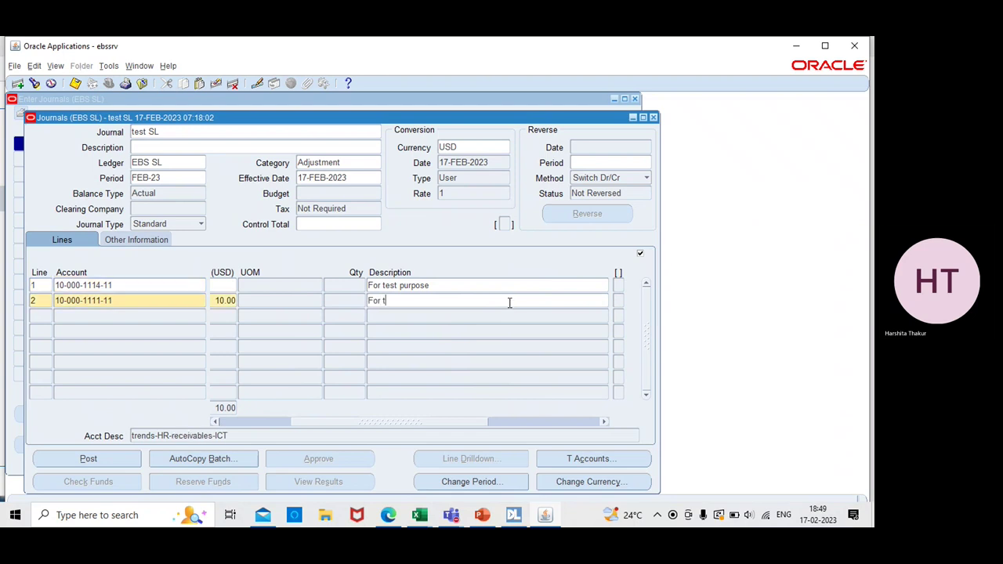
type("est purpose")
- Save the test SL journal and submit it for posting, acknowledging the confirmation notes
left_click(103, 457)
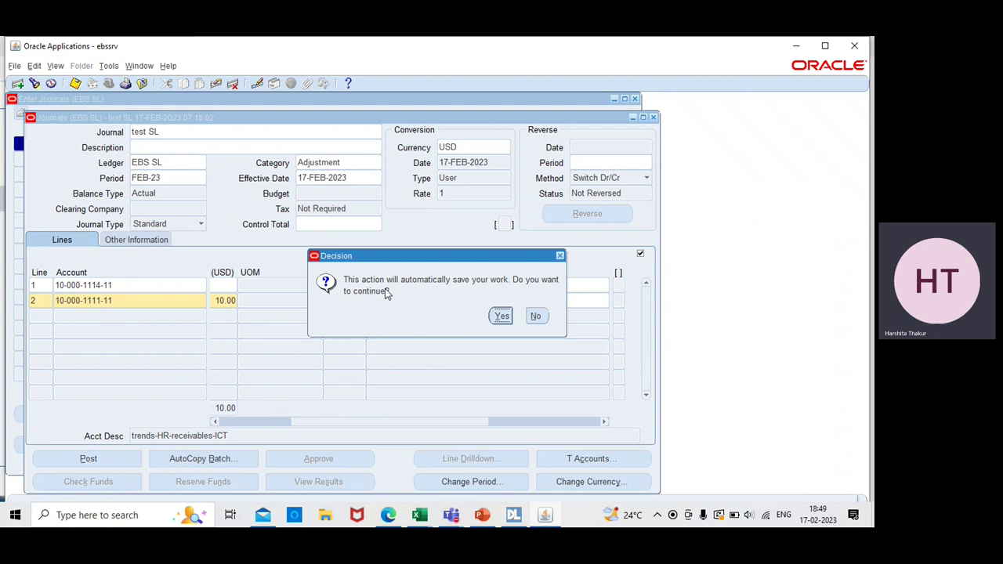
left_click(502, 317)
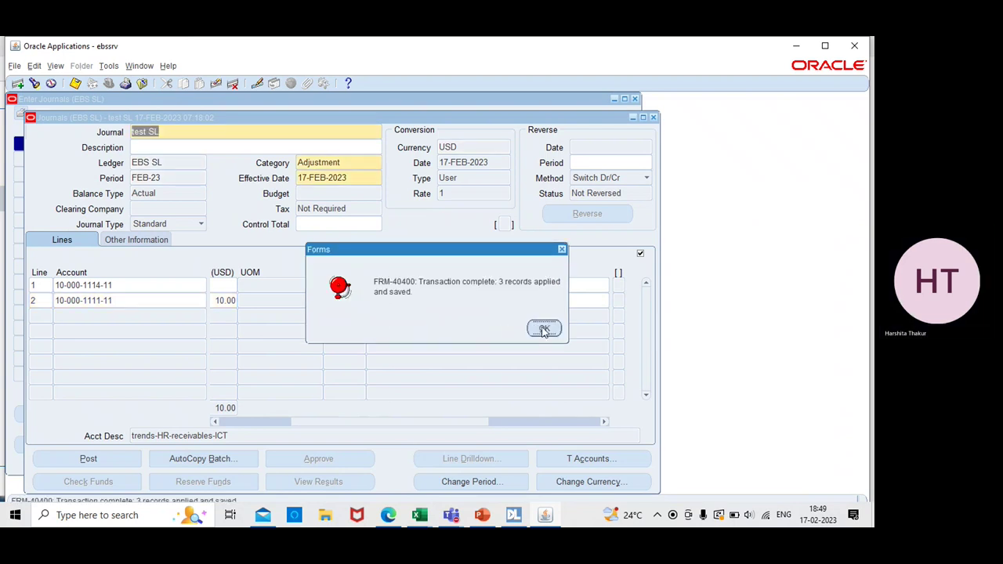
left_click(544, 328)
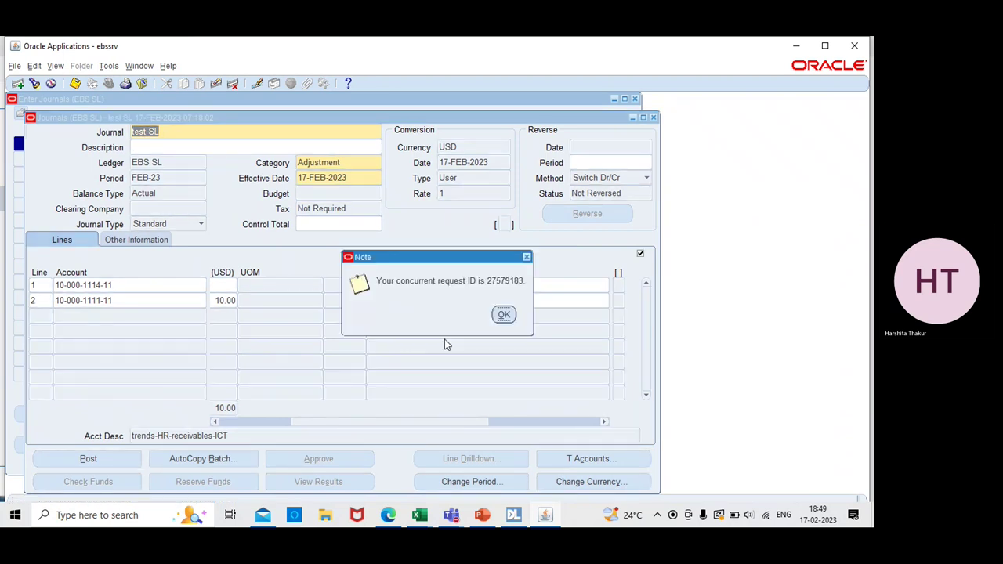
left_click(503, 315)
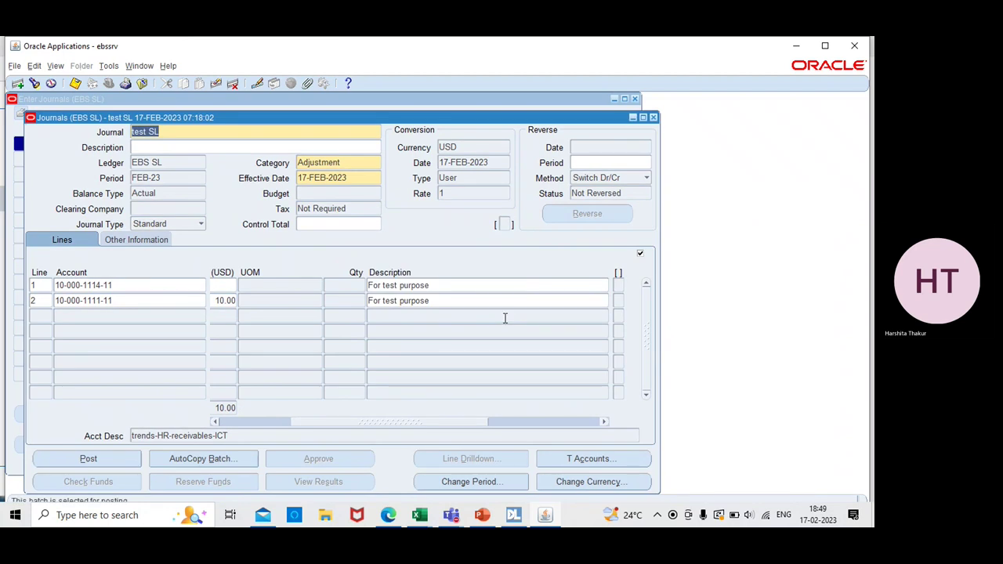
- Confirm the Posting: Single Ledger request completed, then close Requests and the journal list
left_click(655, 118)
left_click(593, 415)
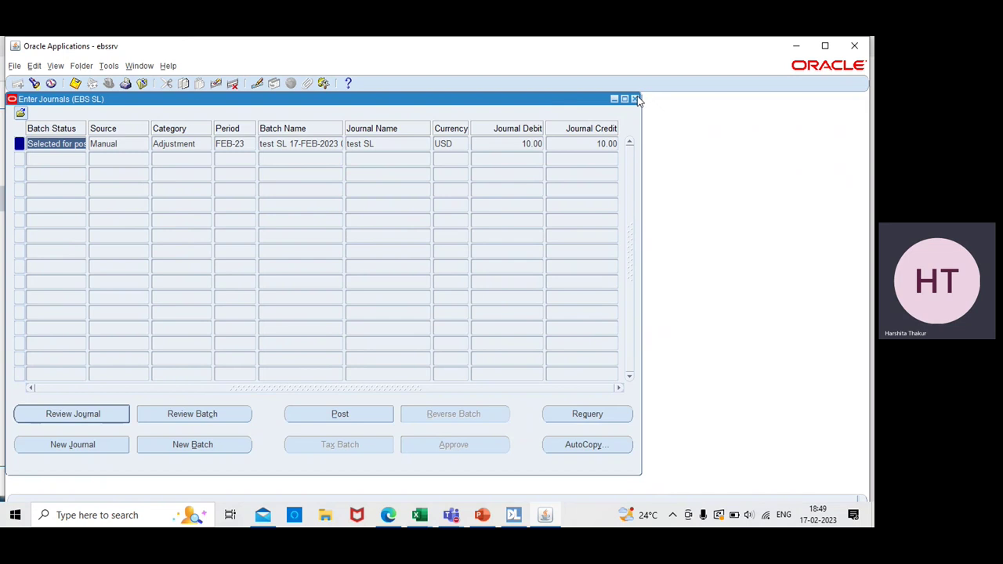
left_click(58, 66)
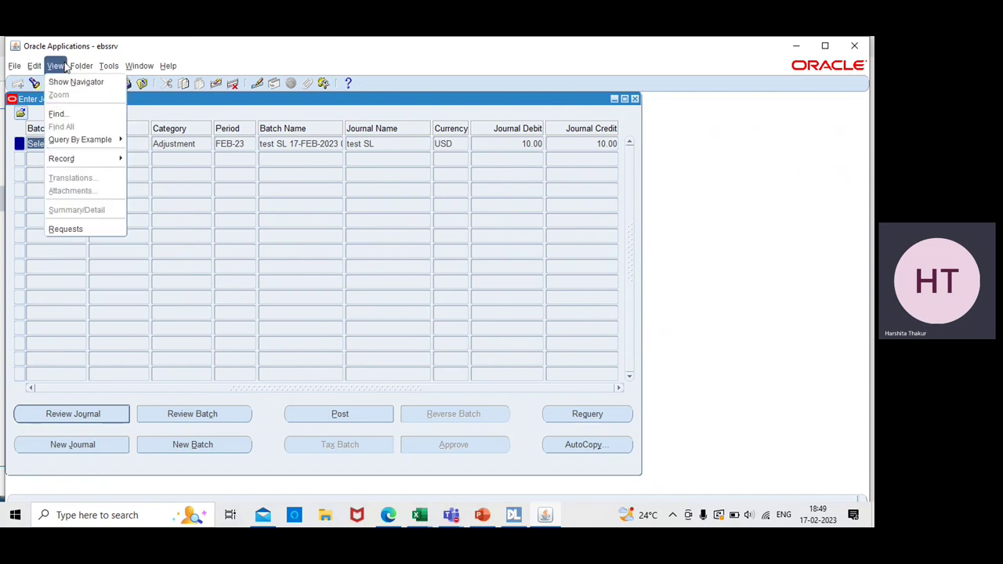
left_click(77, 229)
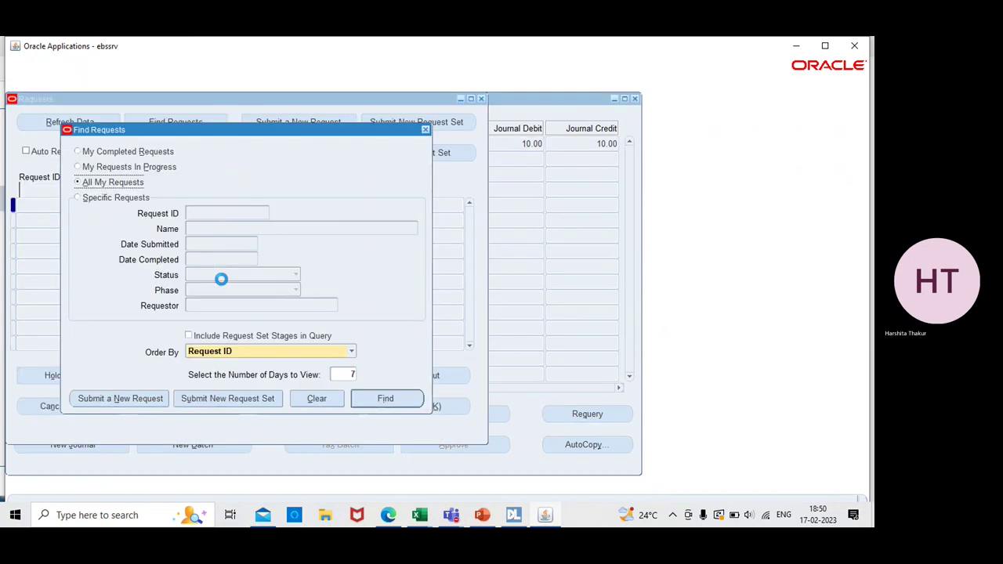
left_click(376, 398)
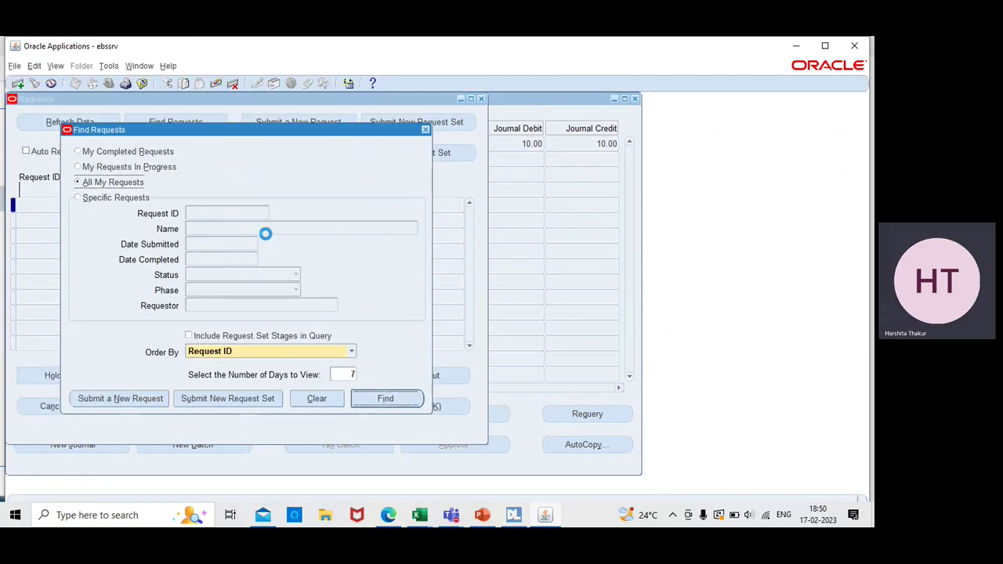
left_click(99, 119)
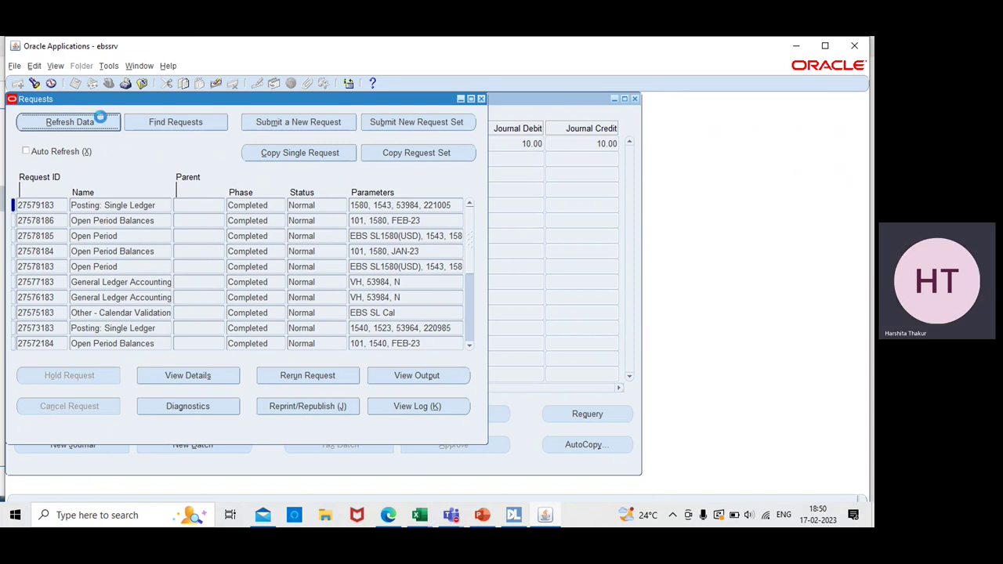
left_click(482, 99)
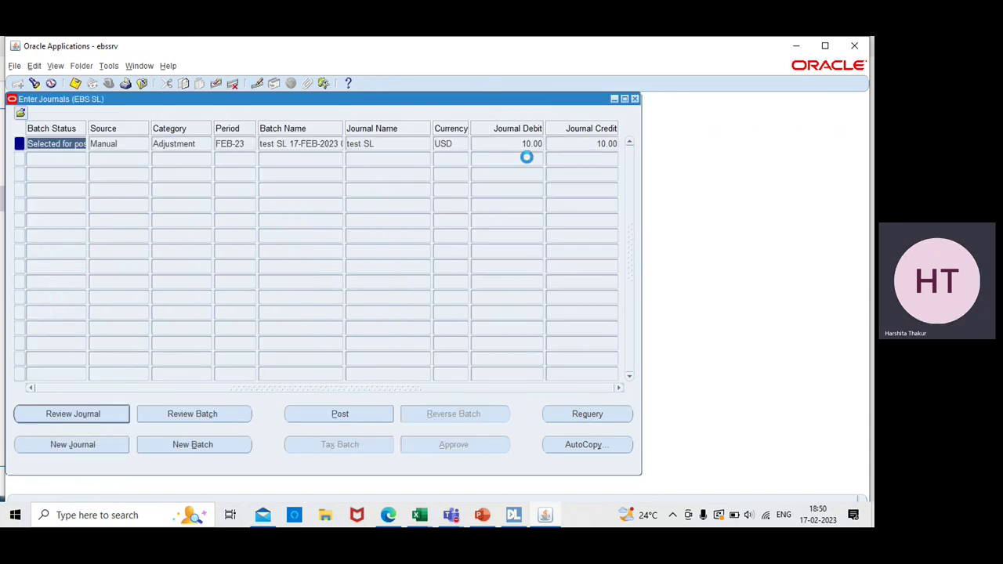
left_click(635, 99)
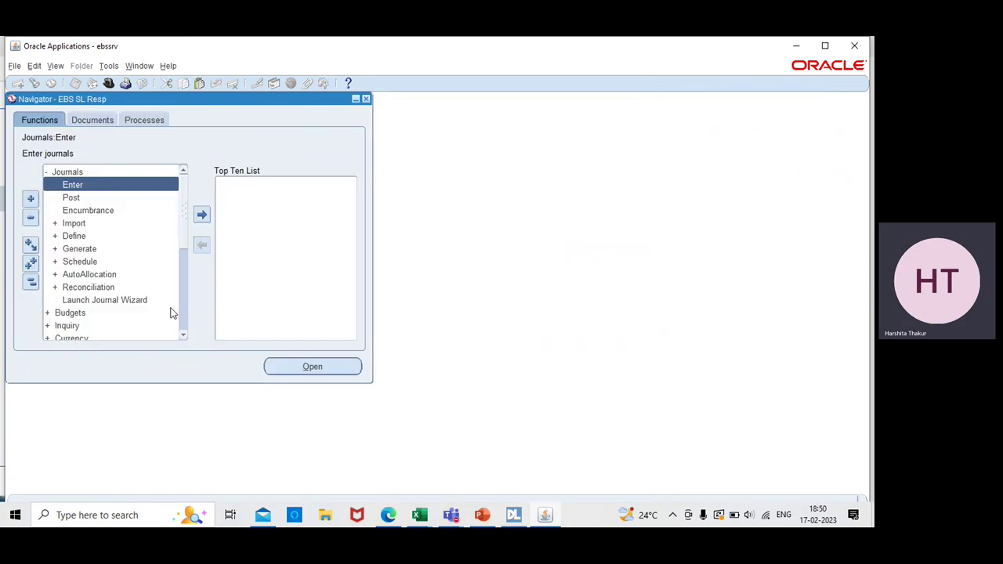
- Requery journals in Enter Journals to show the test SL batch as Posted
left_click(294, 373)
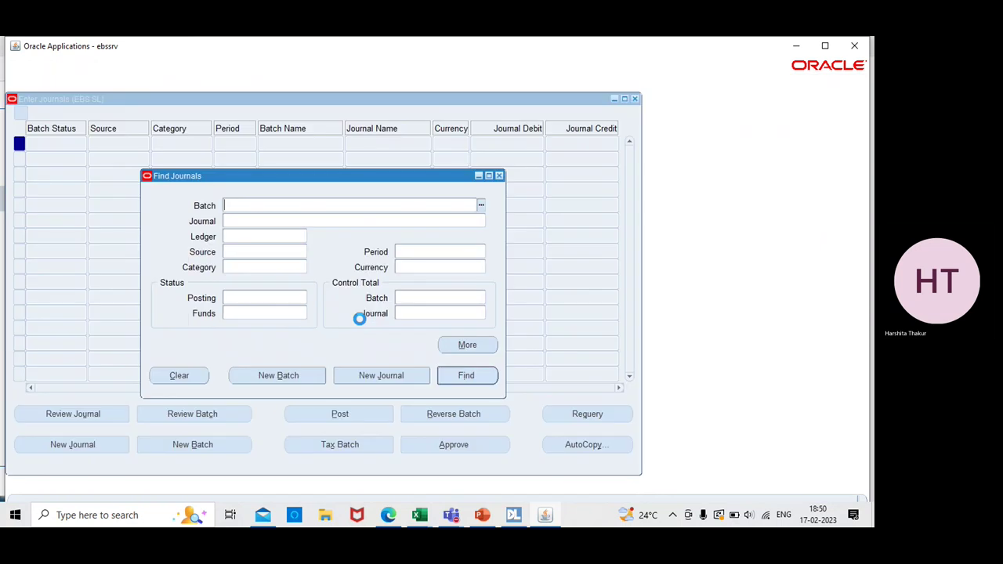
left_click(499, 177)
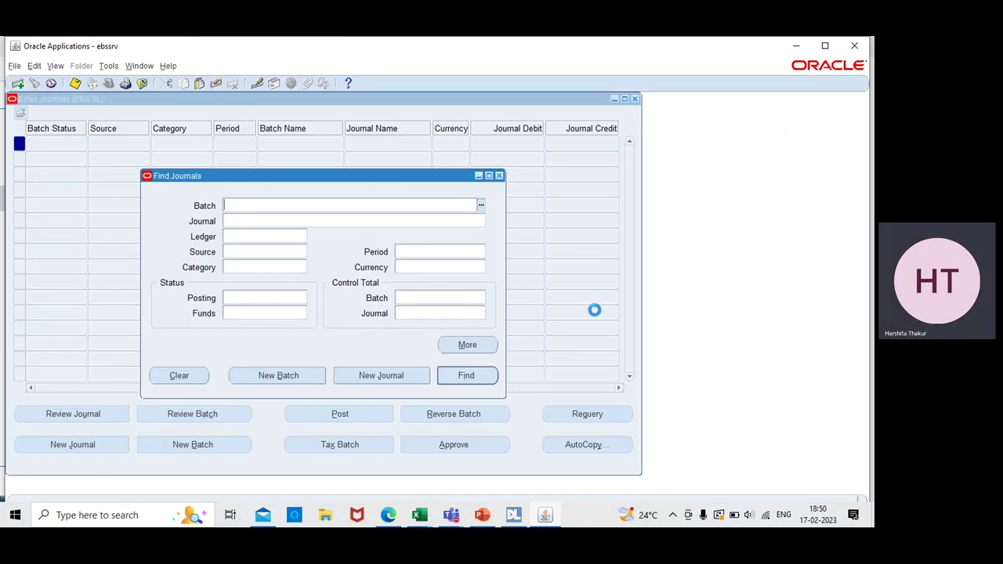
left_click(591, 413)
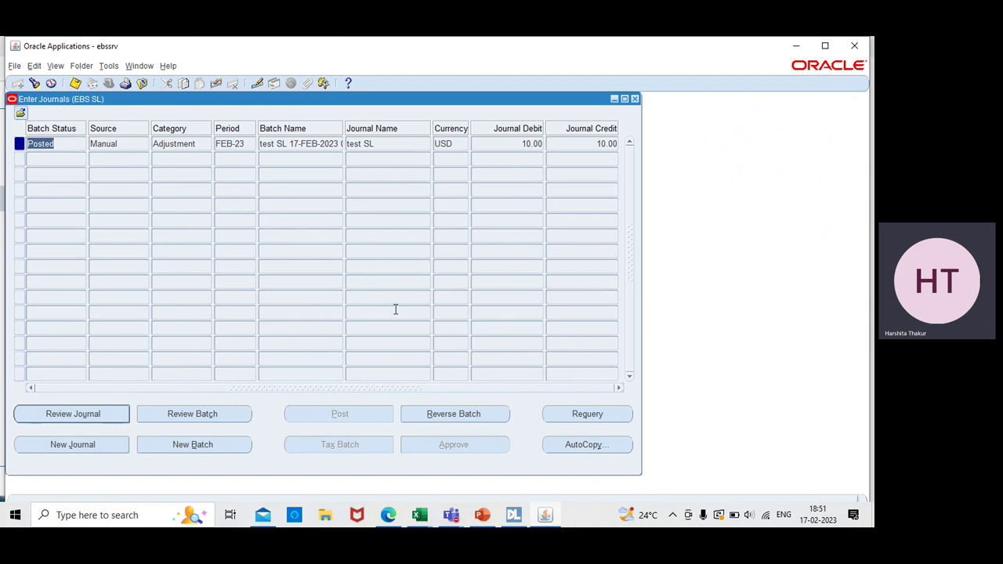
- Switch to the EBS-Session 1 deck and show slide 68 on pushing data to the secondary ledger
left_click(482, 515)
left_click(79, 344)
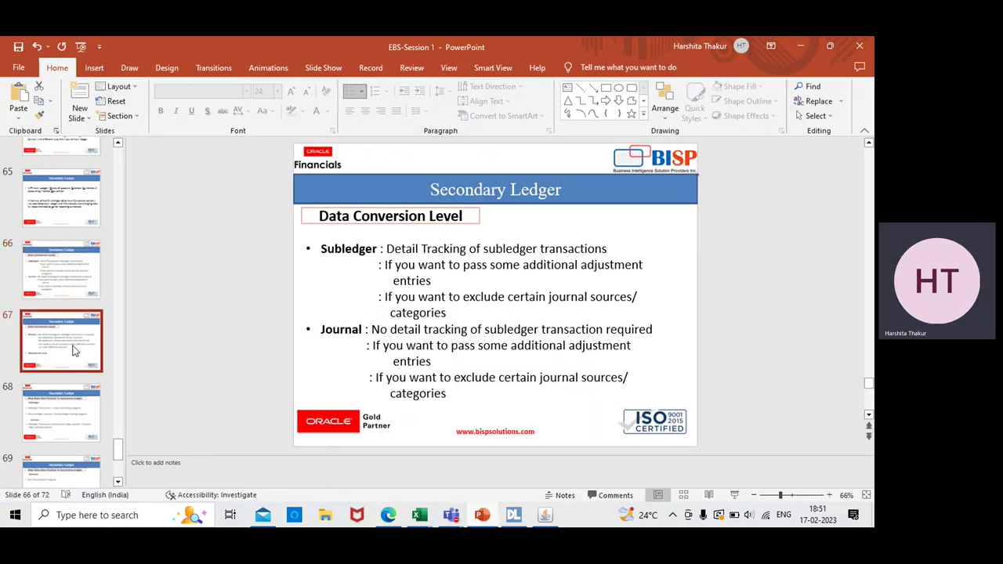
left_click(70, 390)
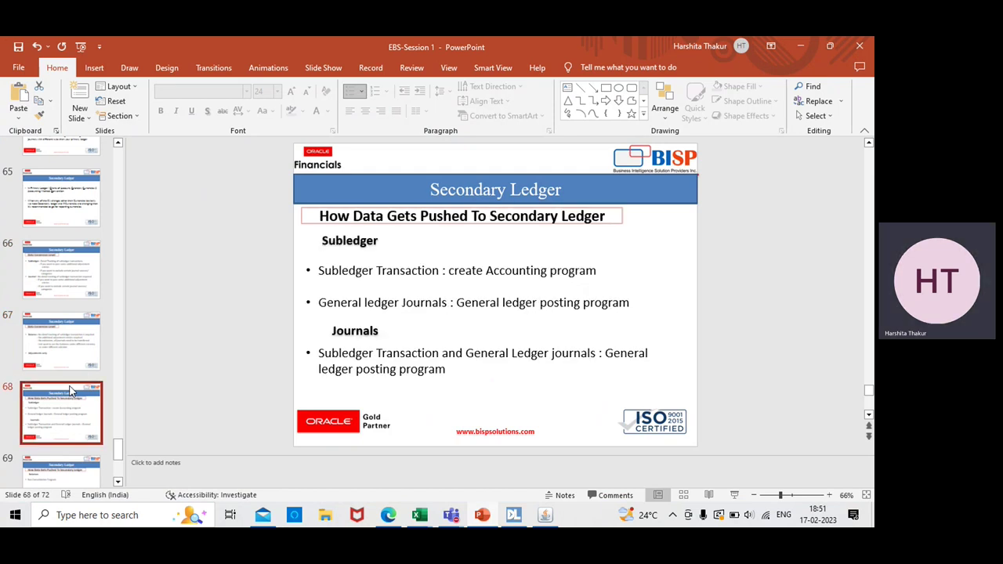
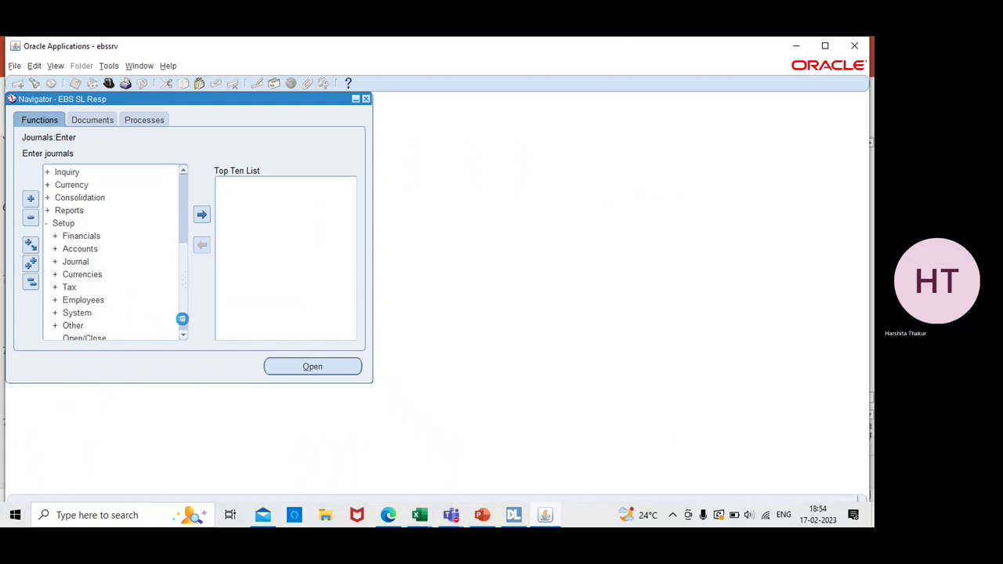
scroll(183, 322, "down", 1)
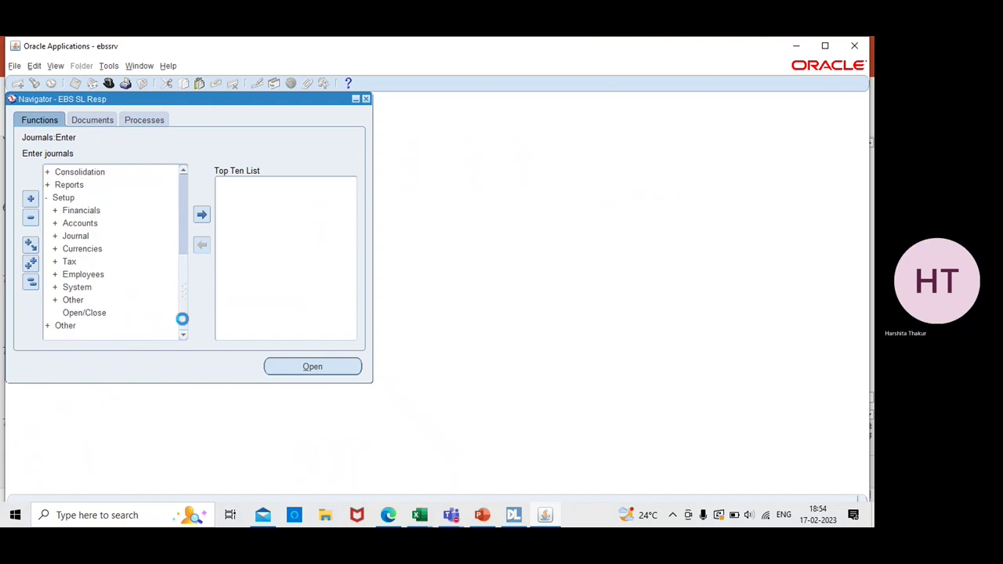
- Expand the Financials setup branch in the Navigator and launch the Ledger Sets function
left_click(75, 211)
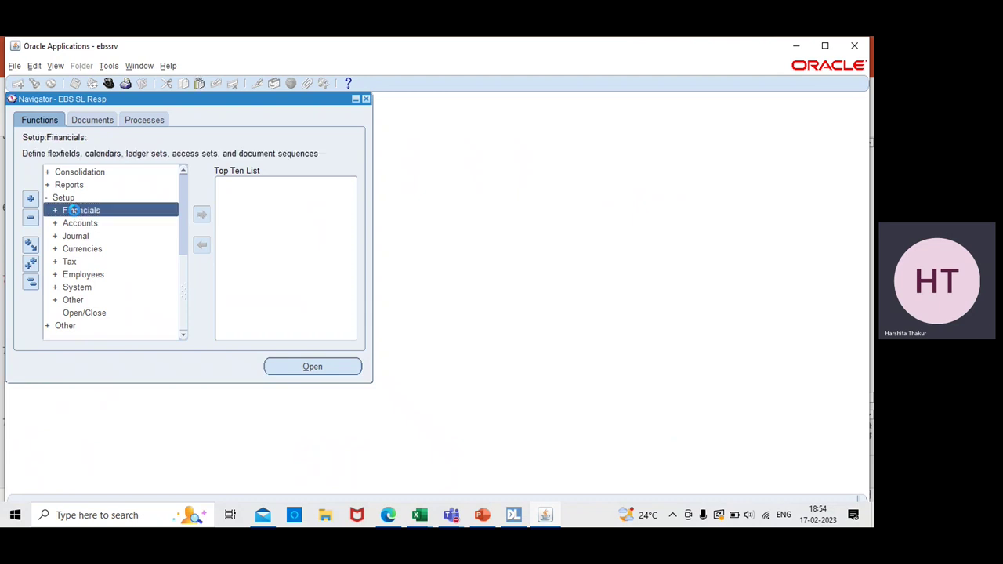
double_click(74, 210)
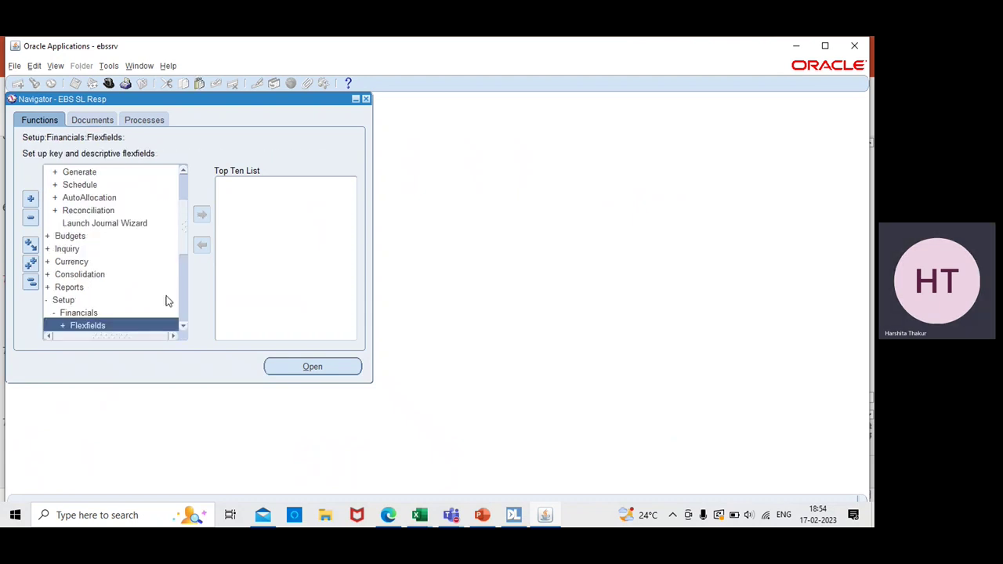
scroll(186, 311, "down", 4)
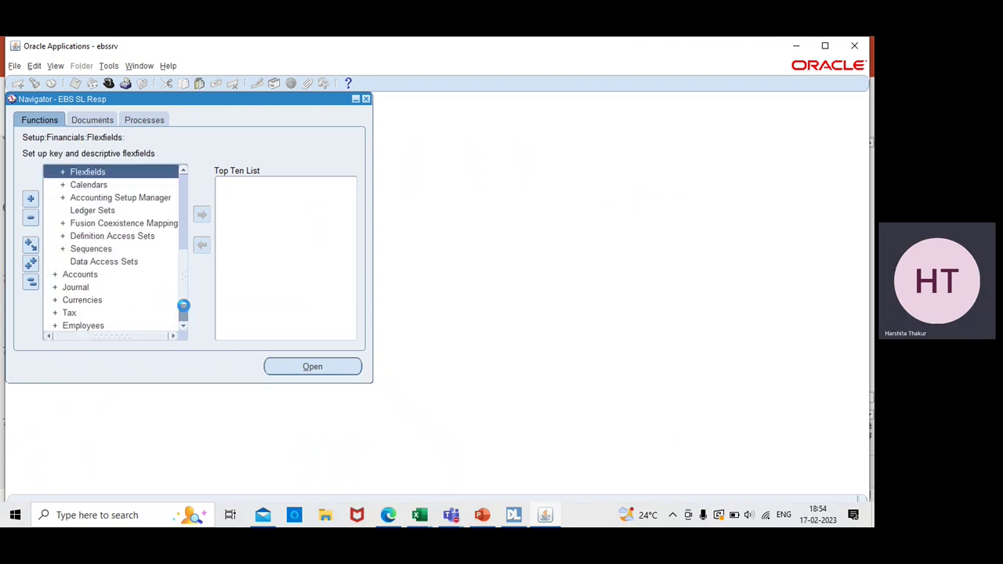
left_click(82, 210)
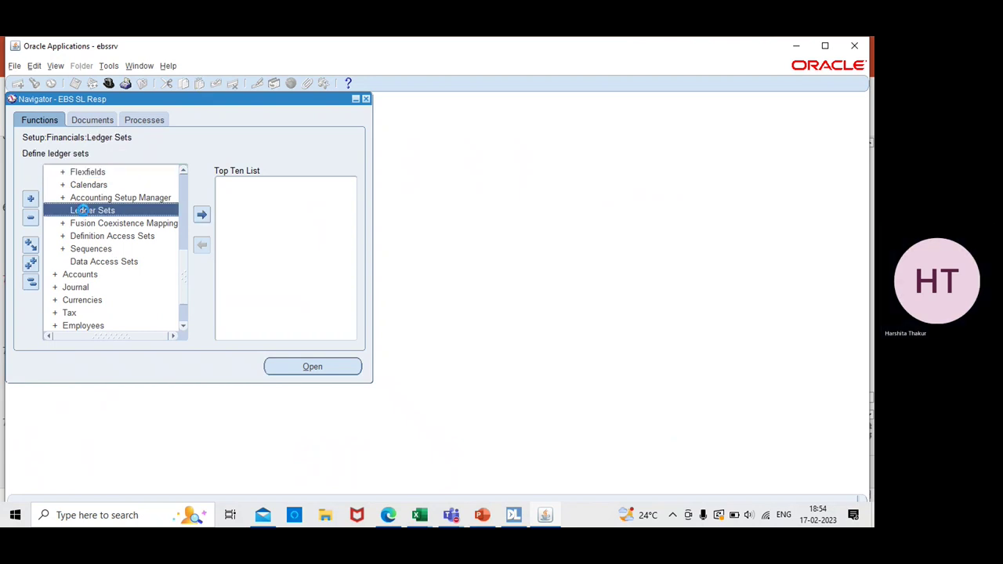
double_click(82, 210)
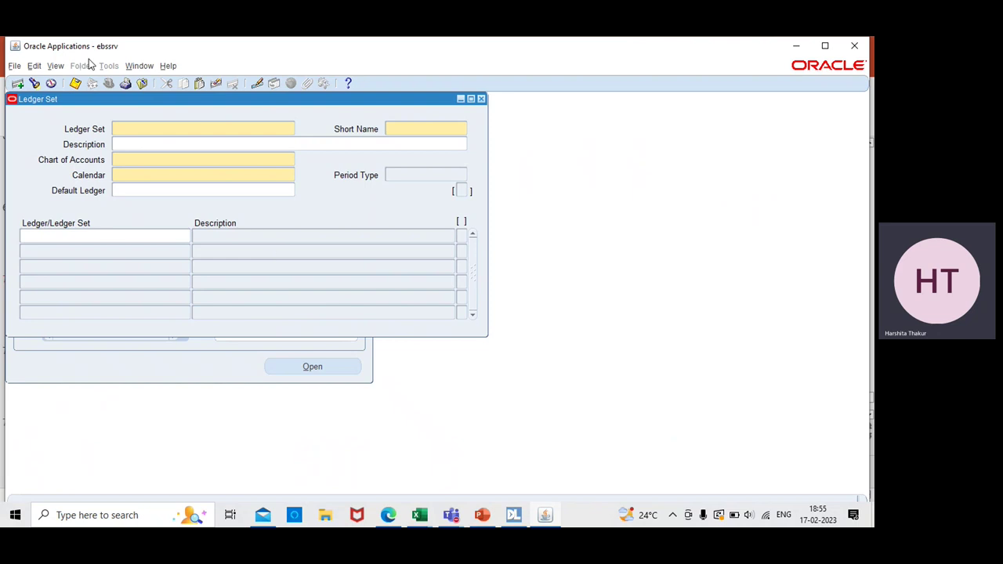
- Find and load the Vision Operations Corp. ledger set, then select its last member ledger, Vision Operation(USA) Tax
left_click(35, 85)
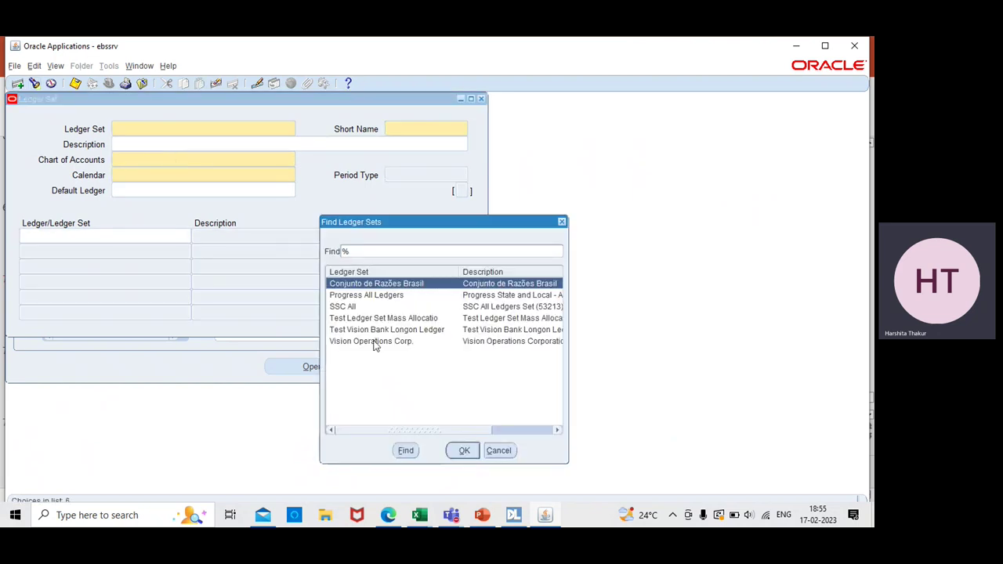
left_click(373, 343)
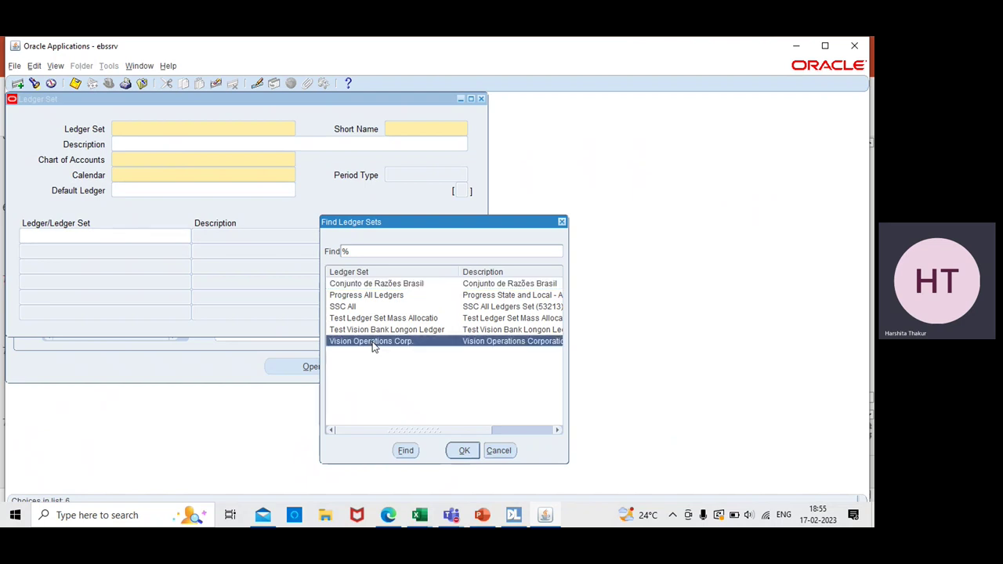
left_click(463, 449)
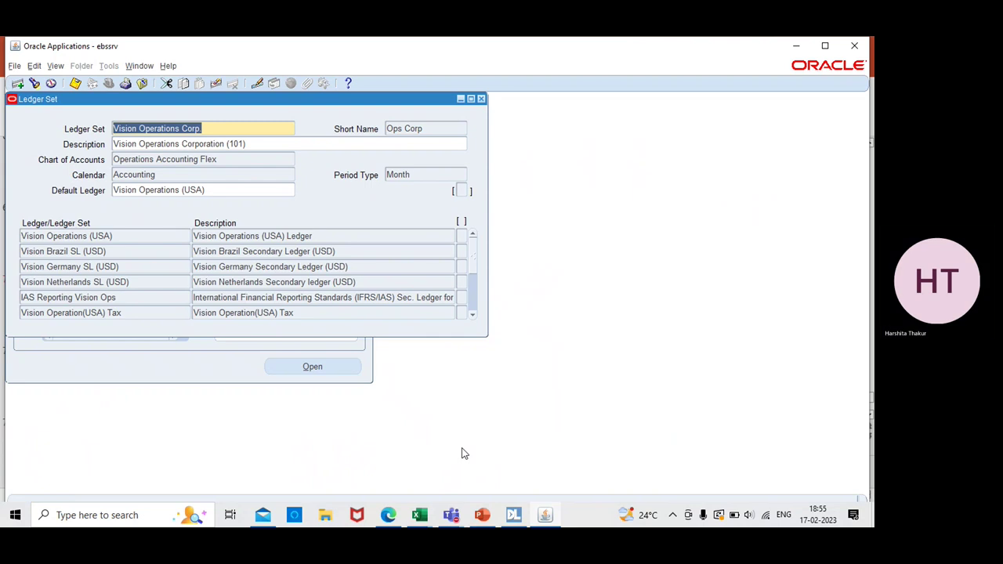
left_click(474, 304)
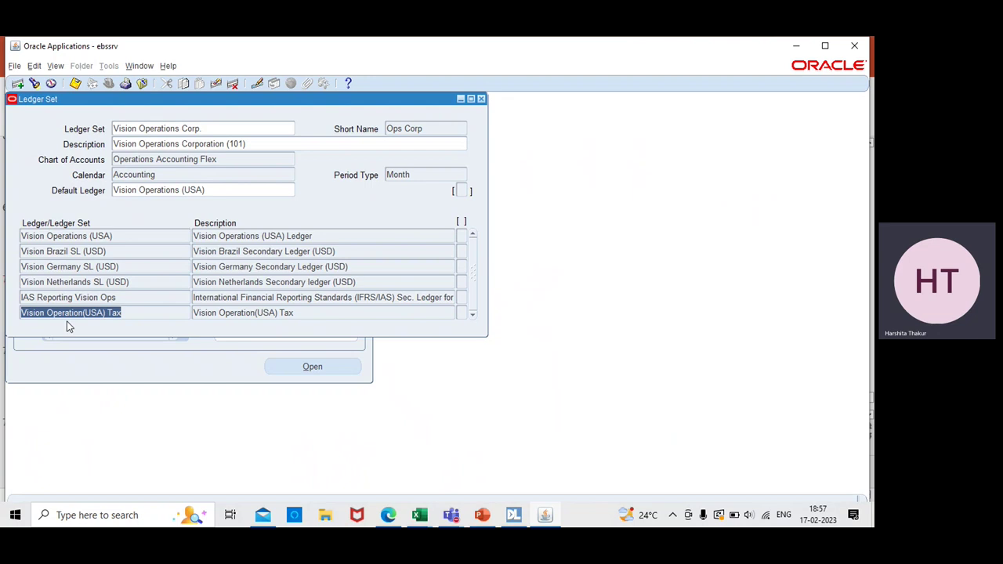
- Review the member ledger rows, then close the Ledger Set form
double_click(66, 315)
left_click(481, 98)
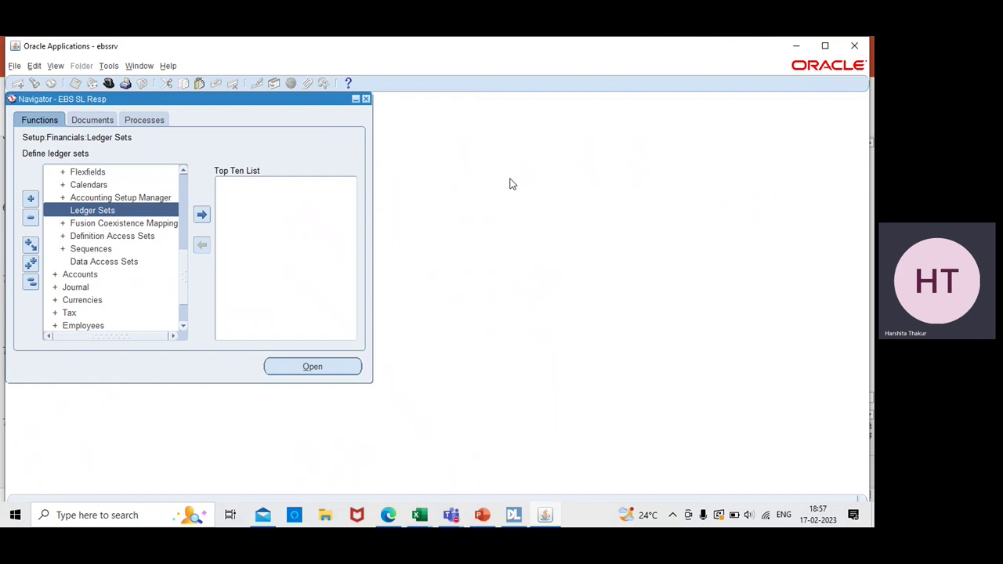
- Return to the Oracle EBS GL Practice Webinar meeting, mute the microphone and stop screen sharing
left_click(452, 517)
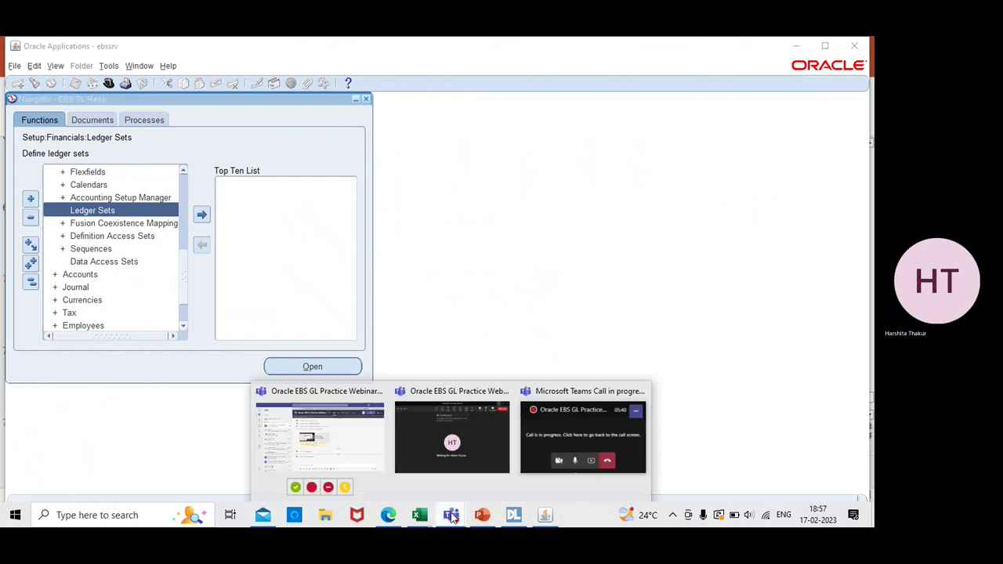
left_click(439, 453)
left_click(638, 92)
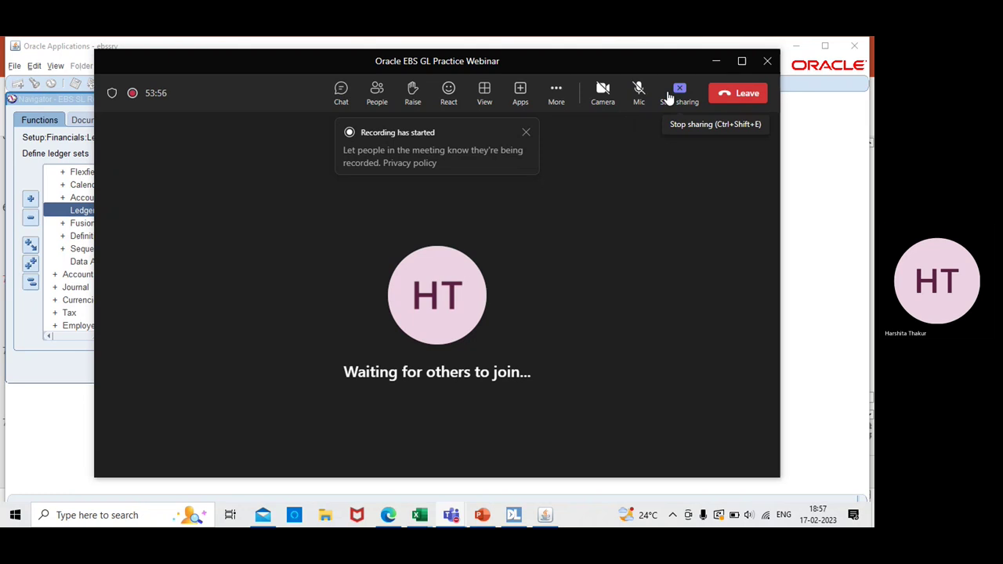
left_click(668, 95)
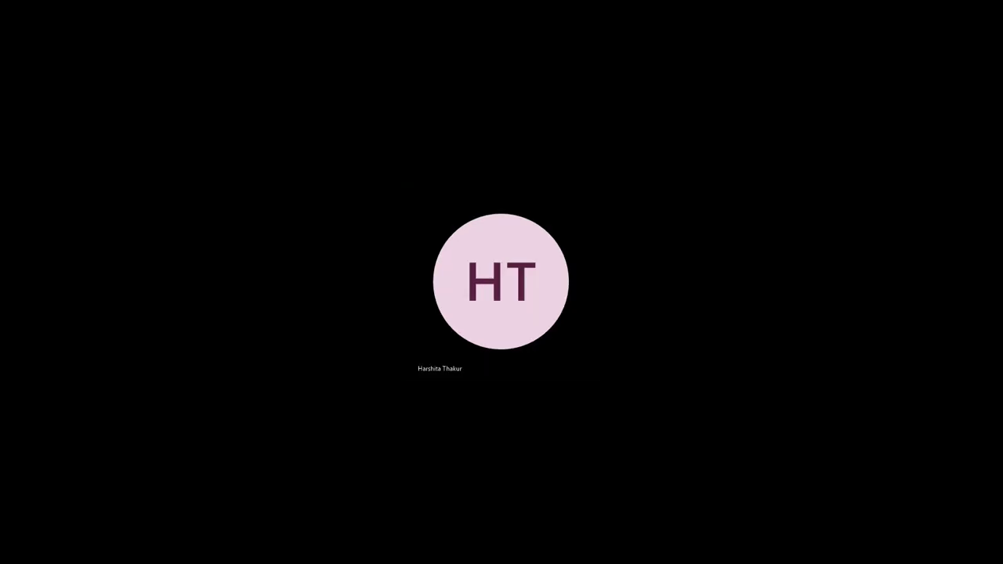